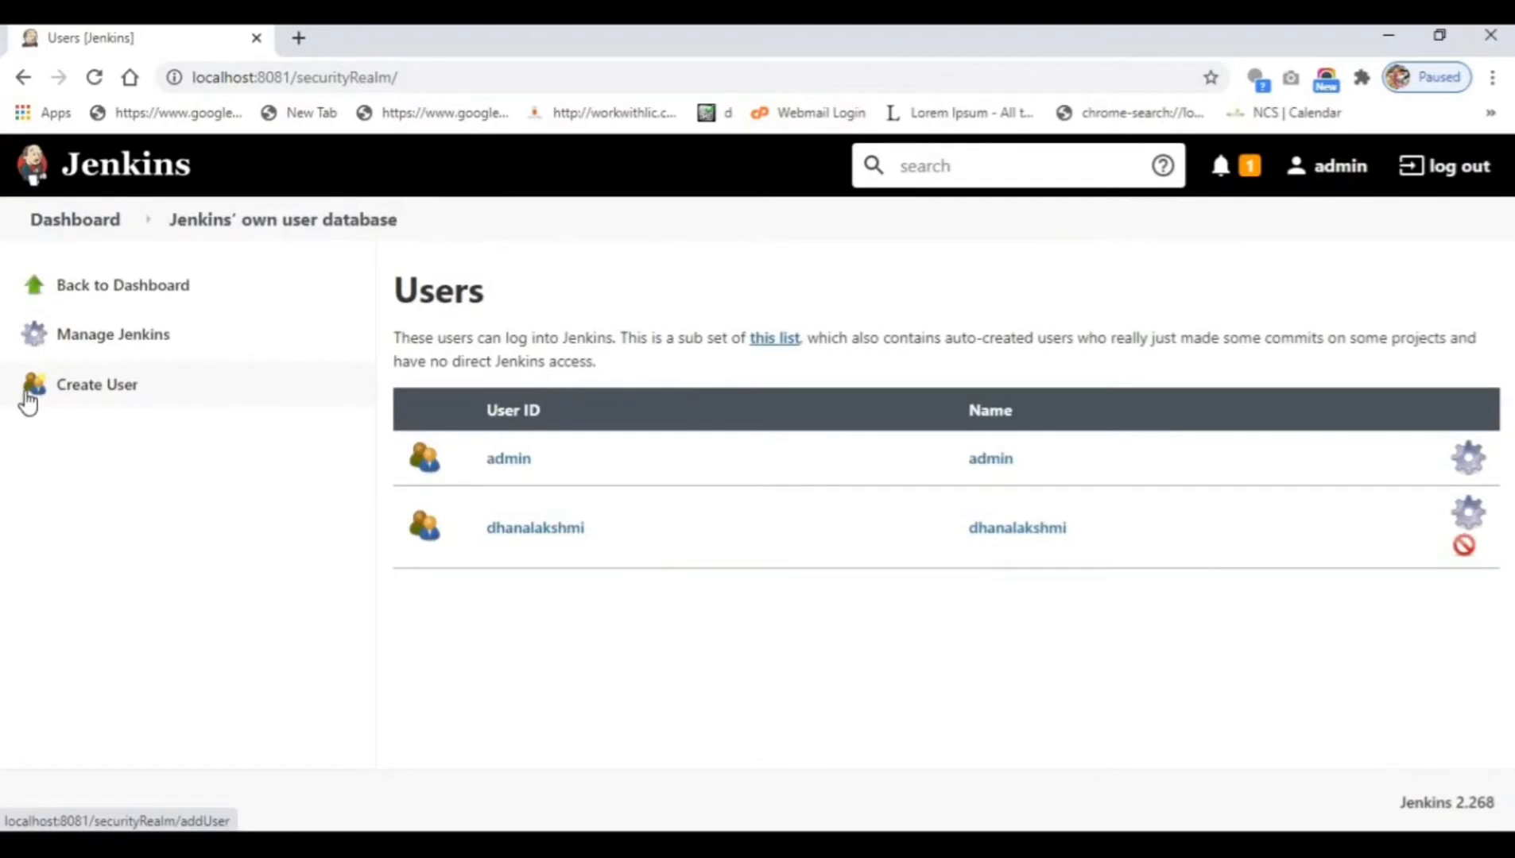
Open the Create User form from the Manage Users page.
{"action": "left_click", "coordinate": [120, 394]}
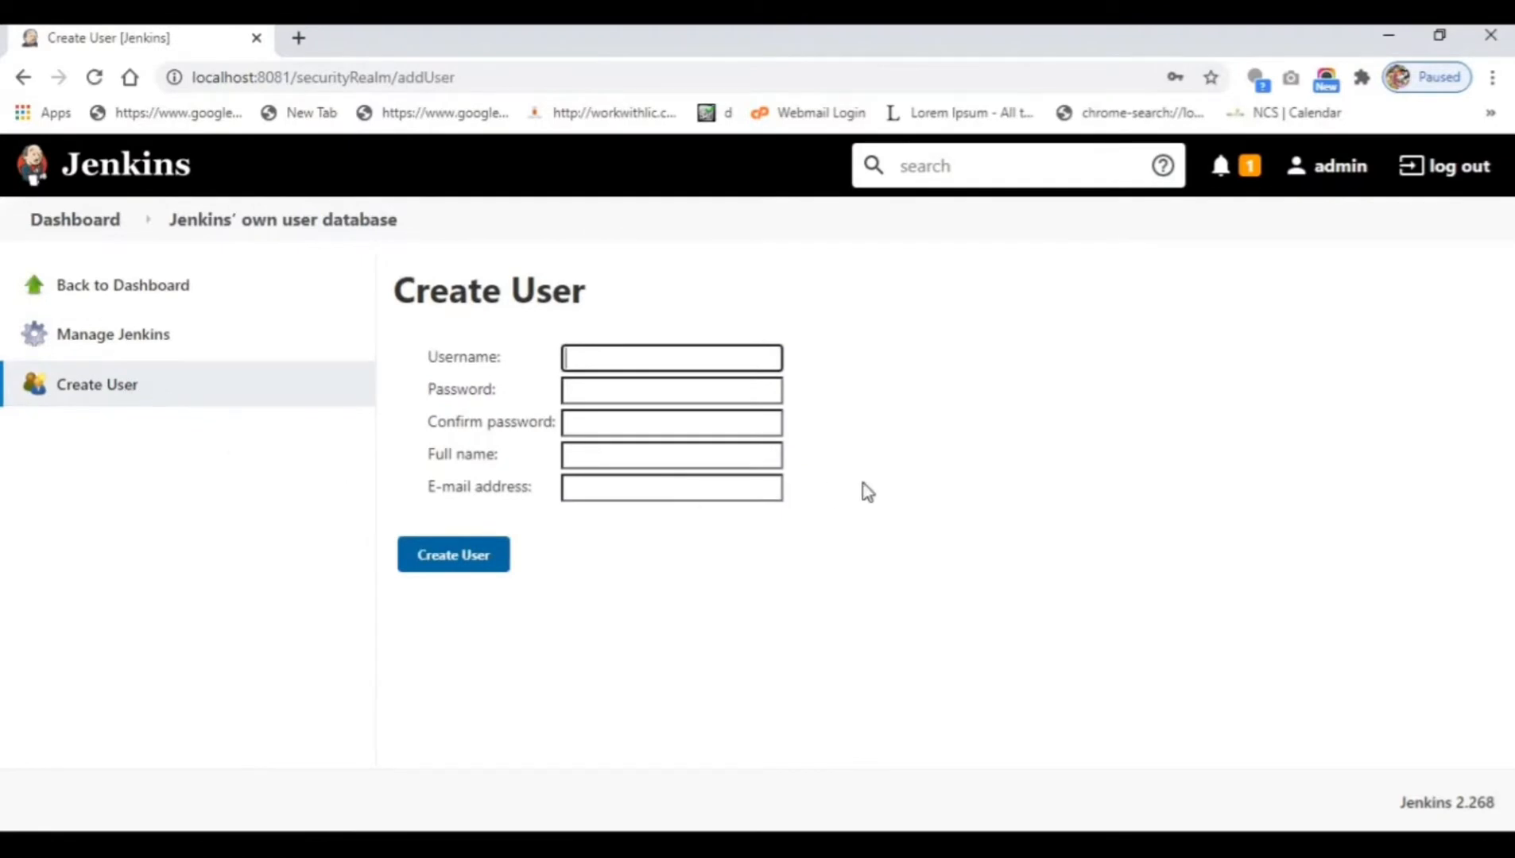
Create account user1 with a password, full name user1 and a test e-mail address.
{"action": "type", "text": "user1"}
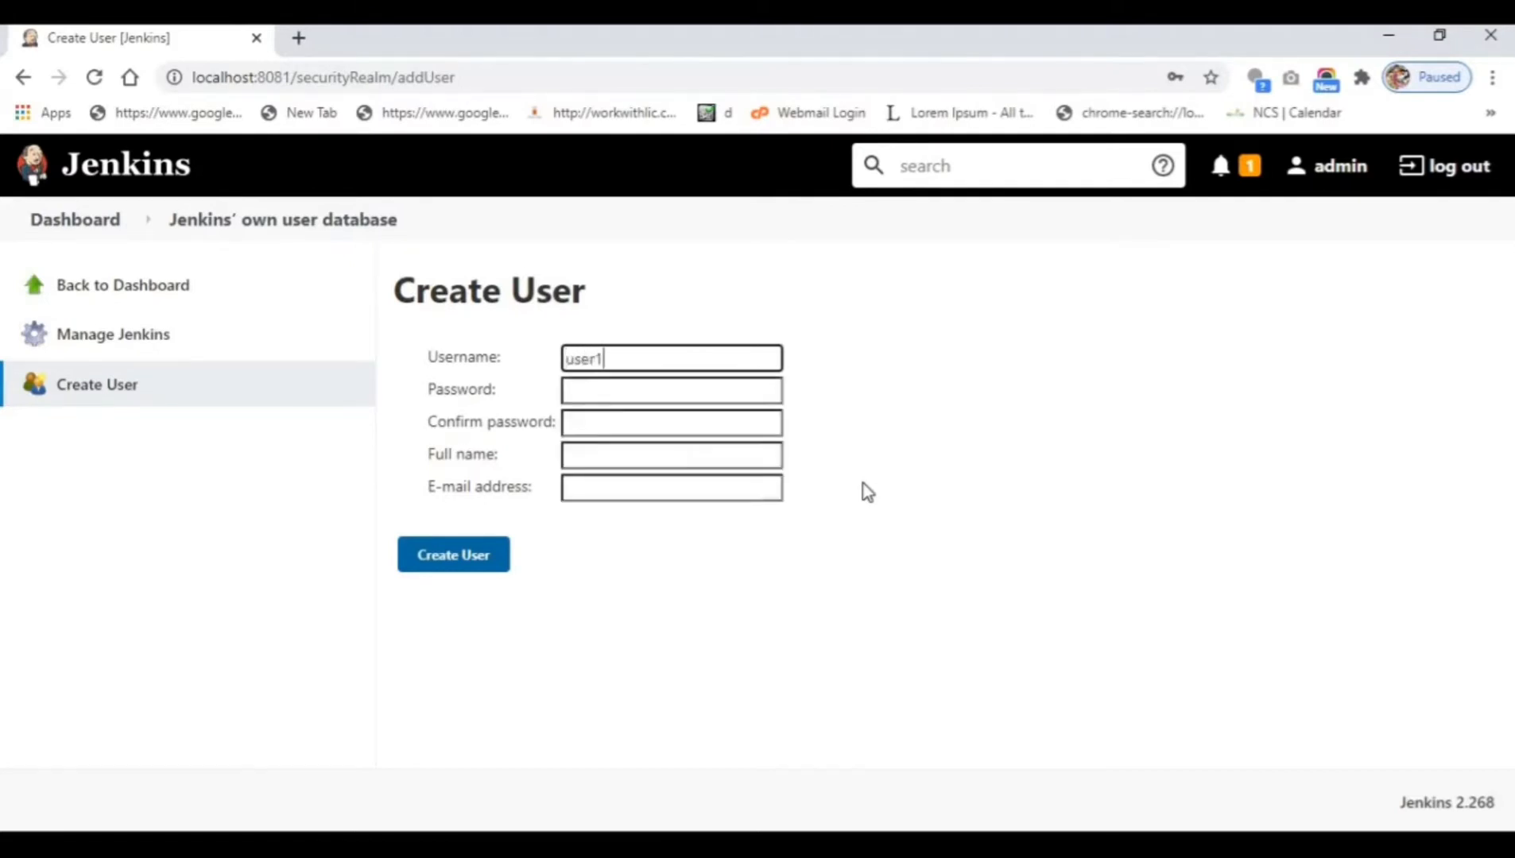
{"action": "key", "text": "Tab"}
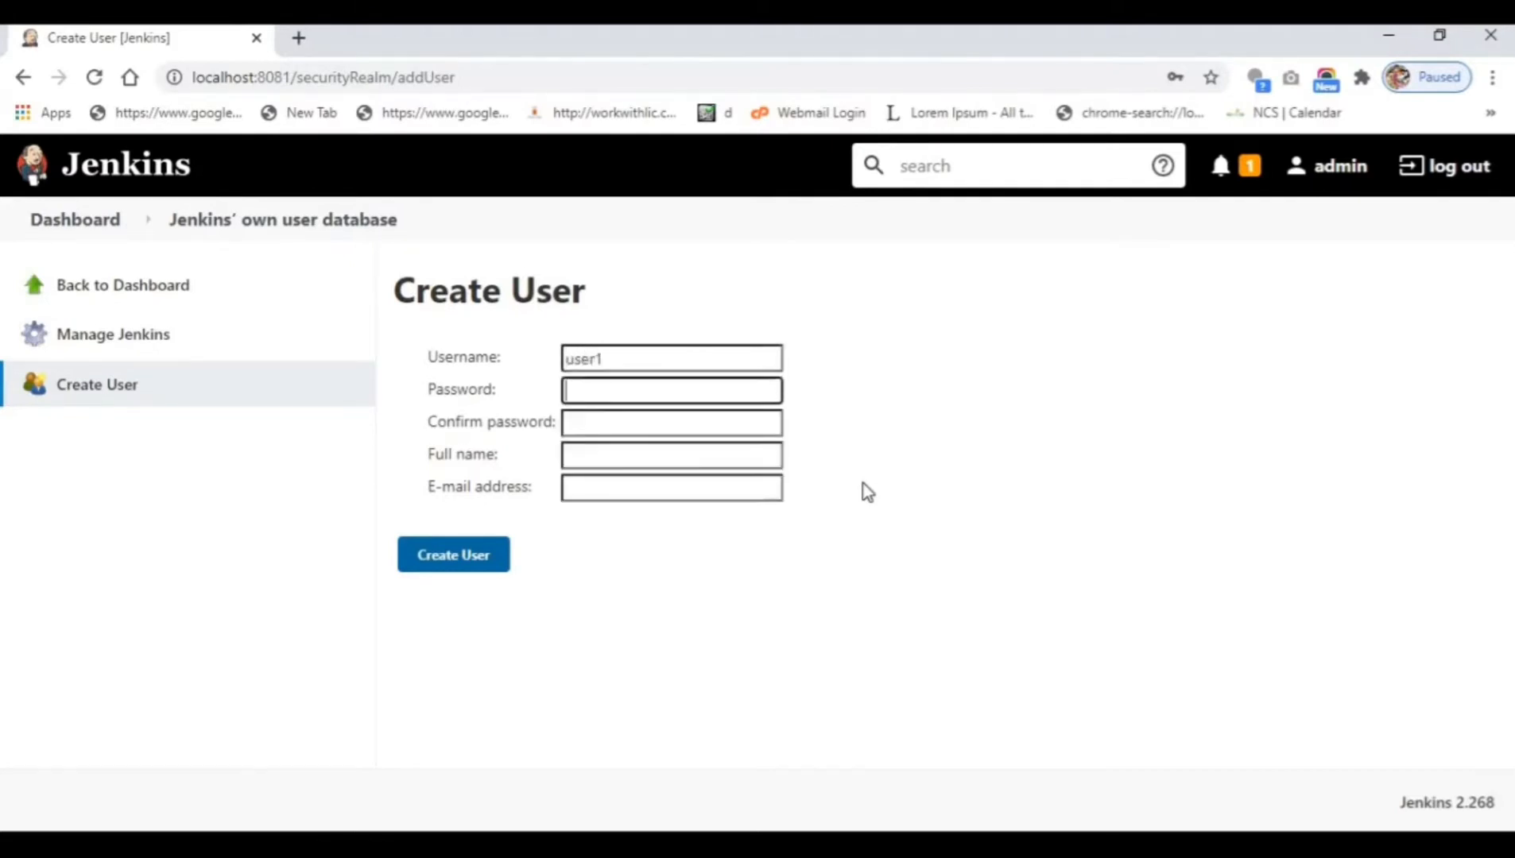
{"action": "type", "text": "user"}
{"action": "key", "text": "Tab"}
{"action": "type", "text": "user"}
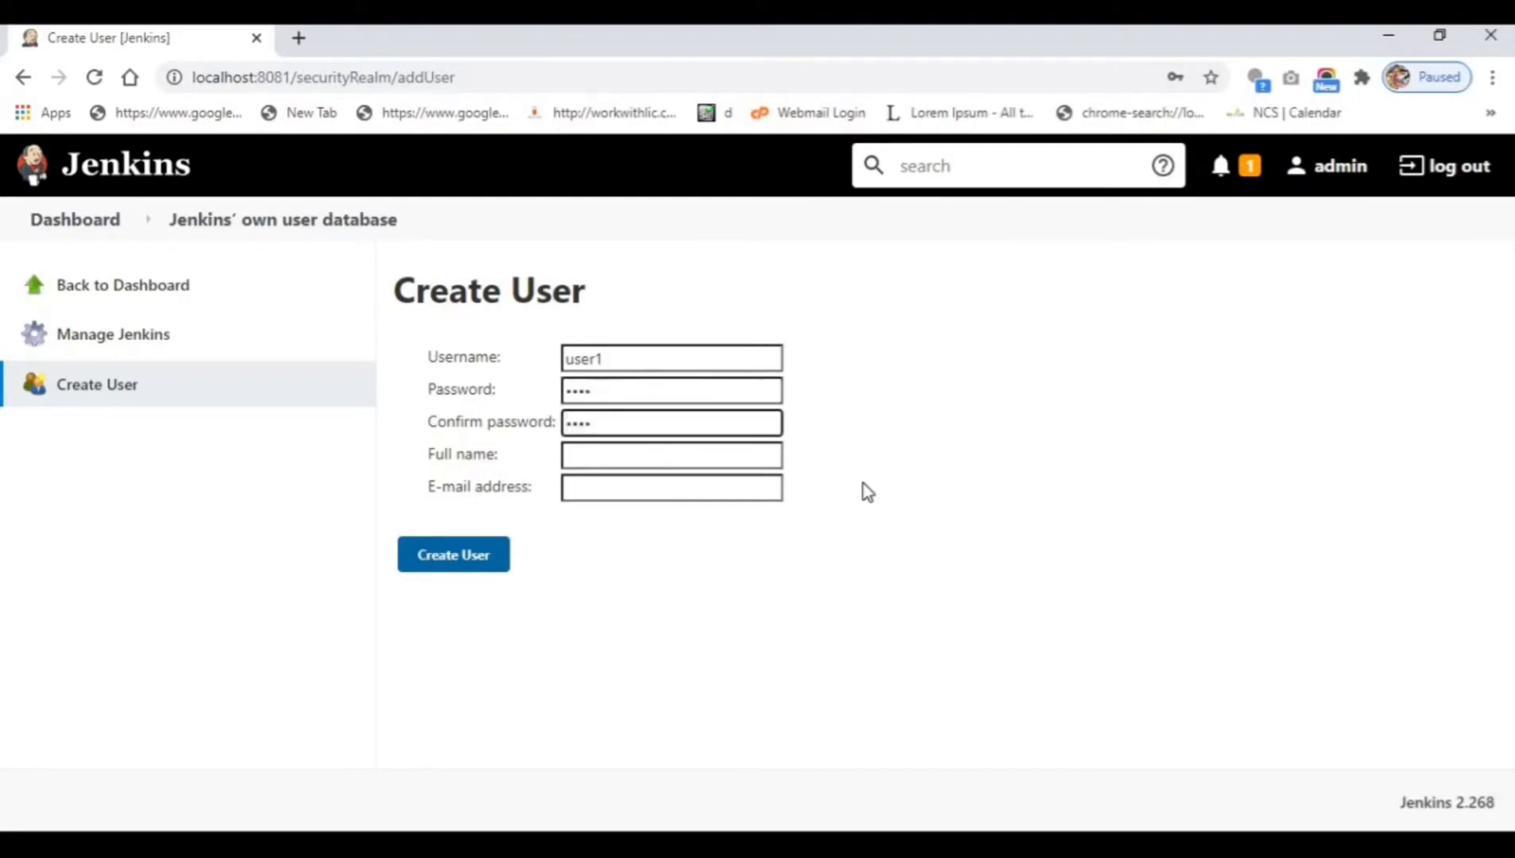
{"action": "key", "text": "Tab"}
{"action": "type", "text": "user1"}
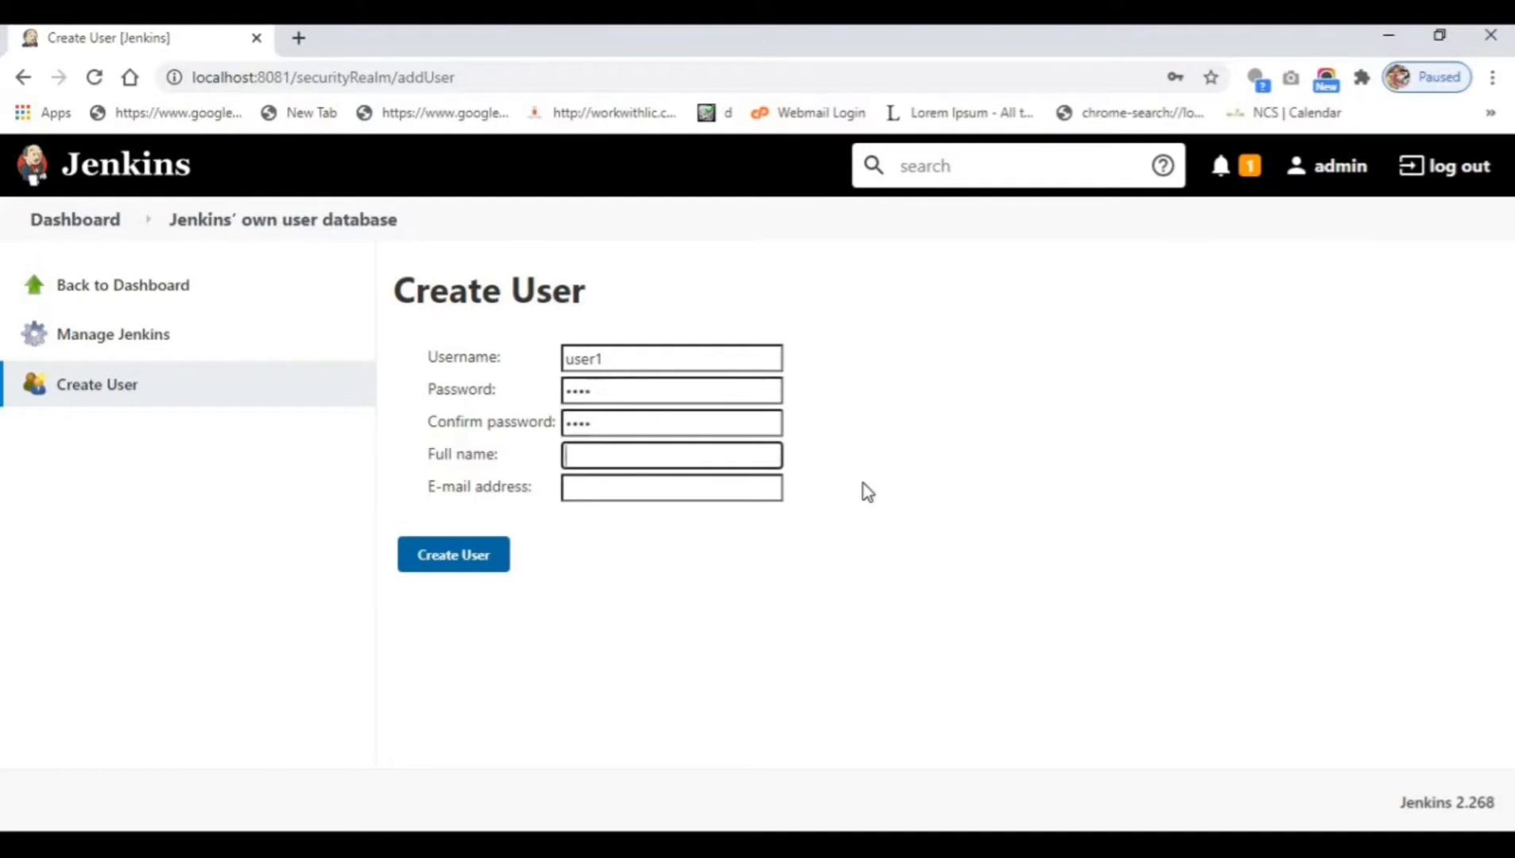
{"action": "type", "text": "@te"}
{"action": "key", "text": "BackSpace"}
{"action": "key", "text": "BackSpace"}
{"action": "key", "text": "BackSpace"}
{"action": "key", "text": "Tab"}
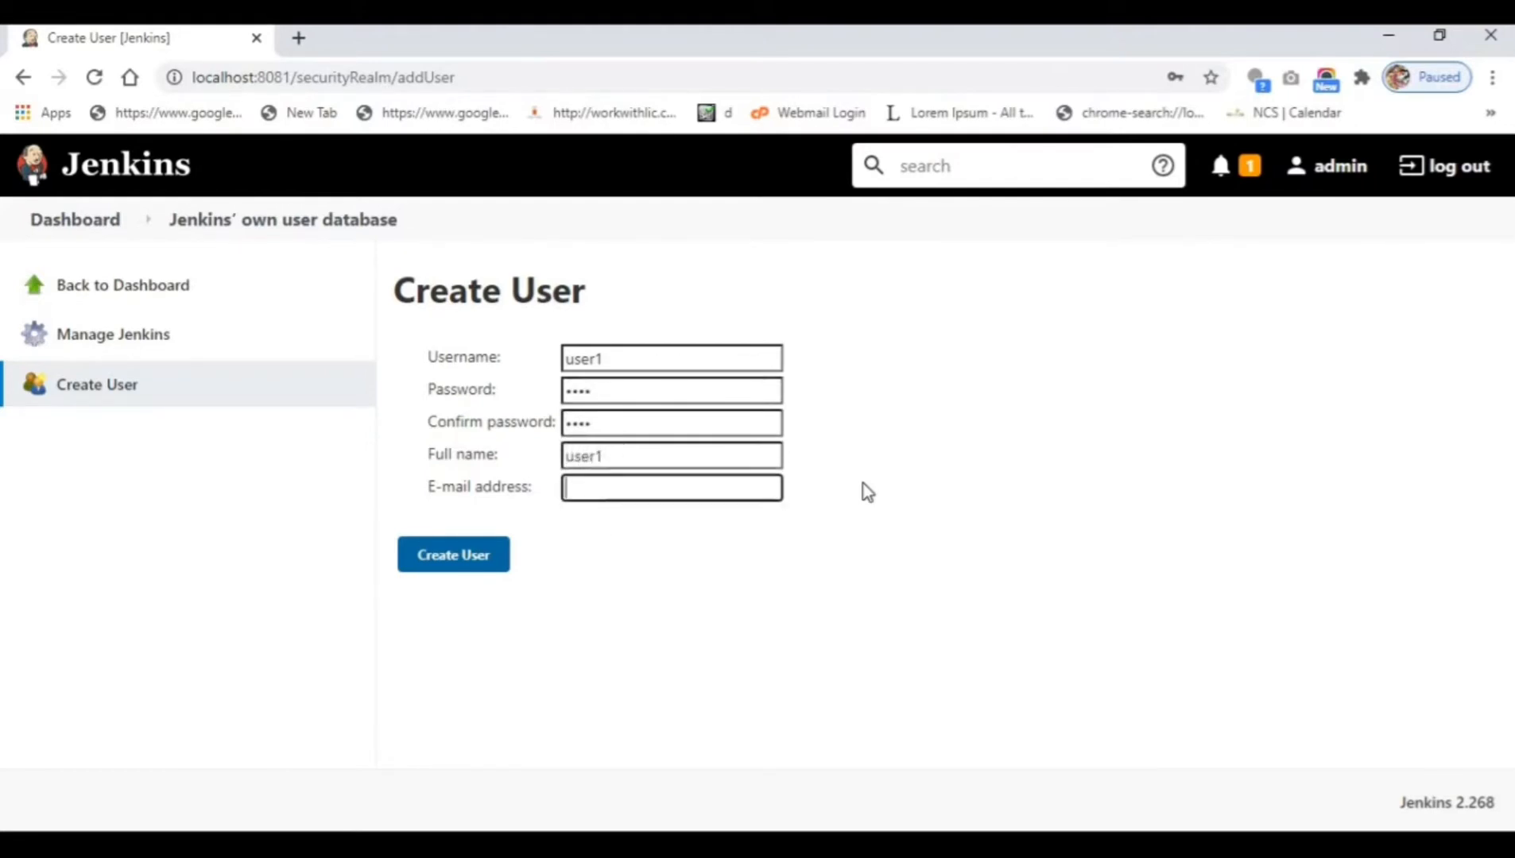
{"action": "type", "text": "user1@"}
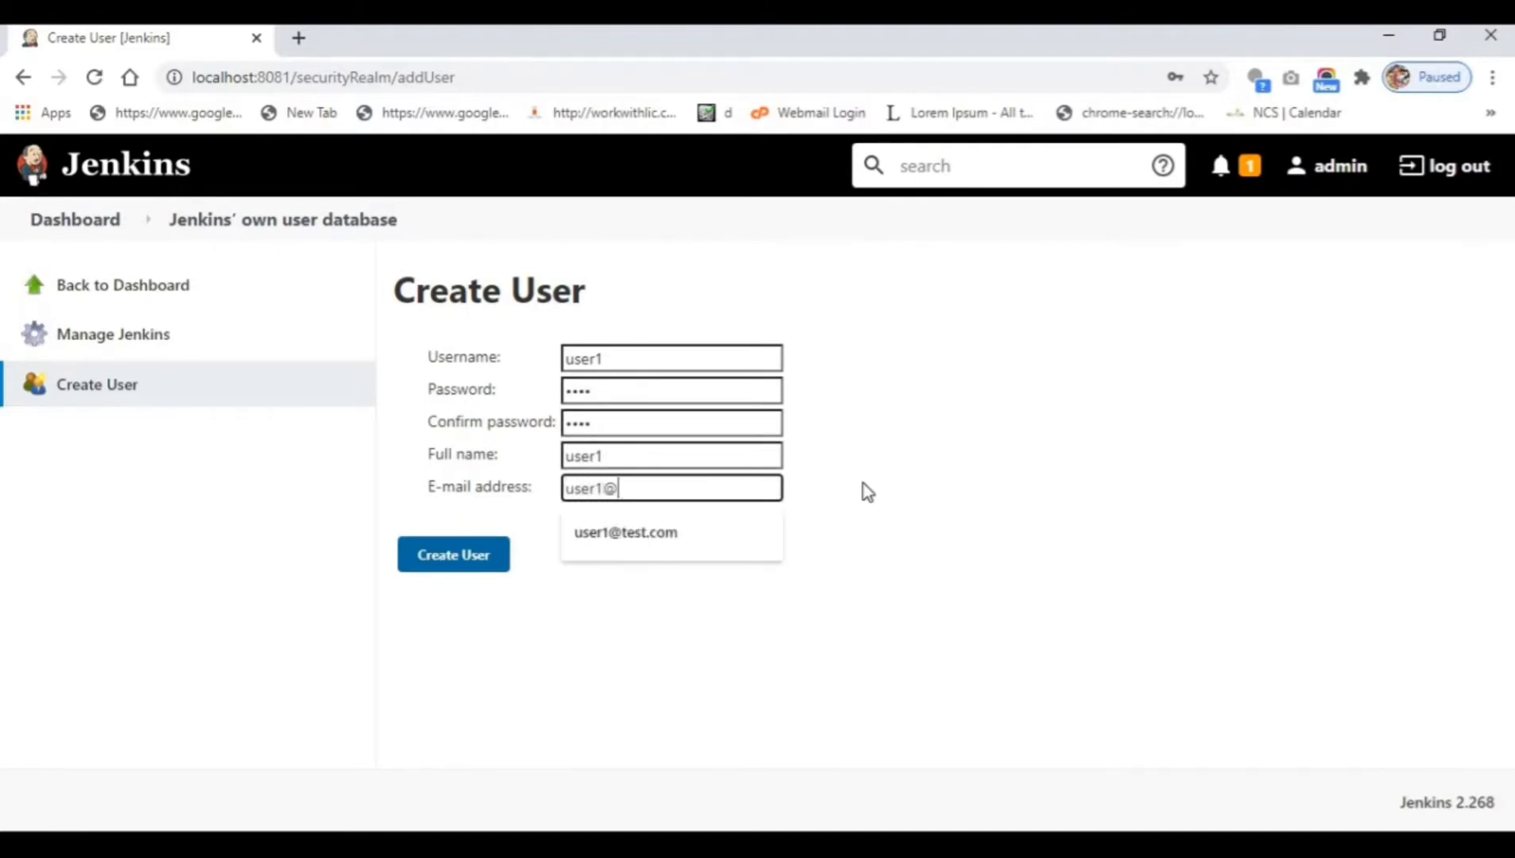
{"action": "type", "text": "test.com"}
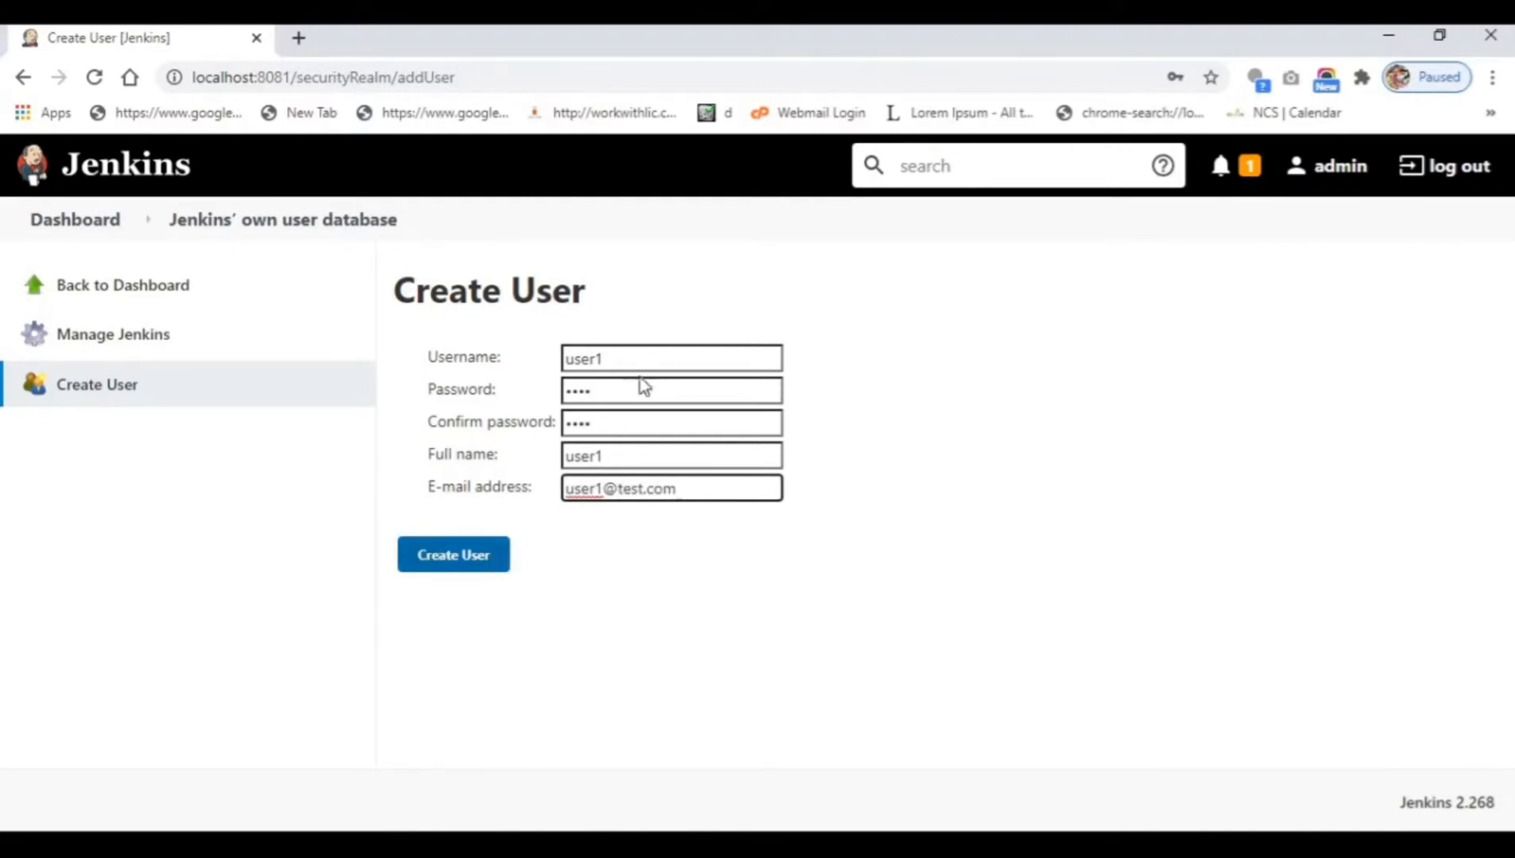
{"action": "left_click", "coordinate": [453, 557]}
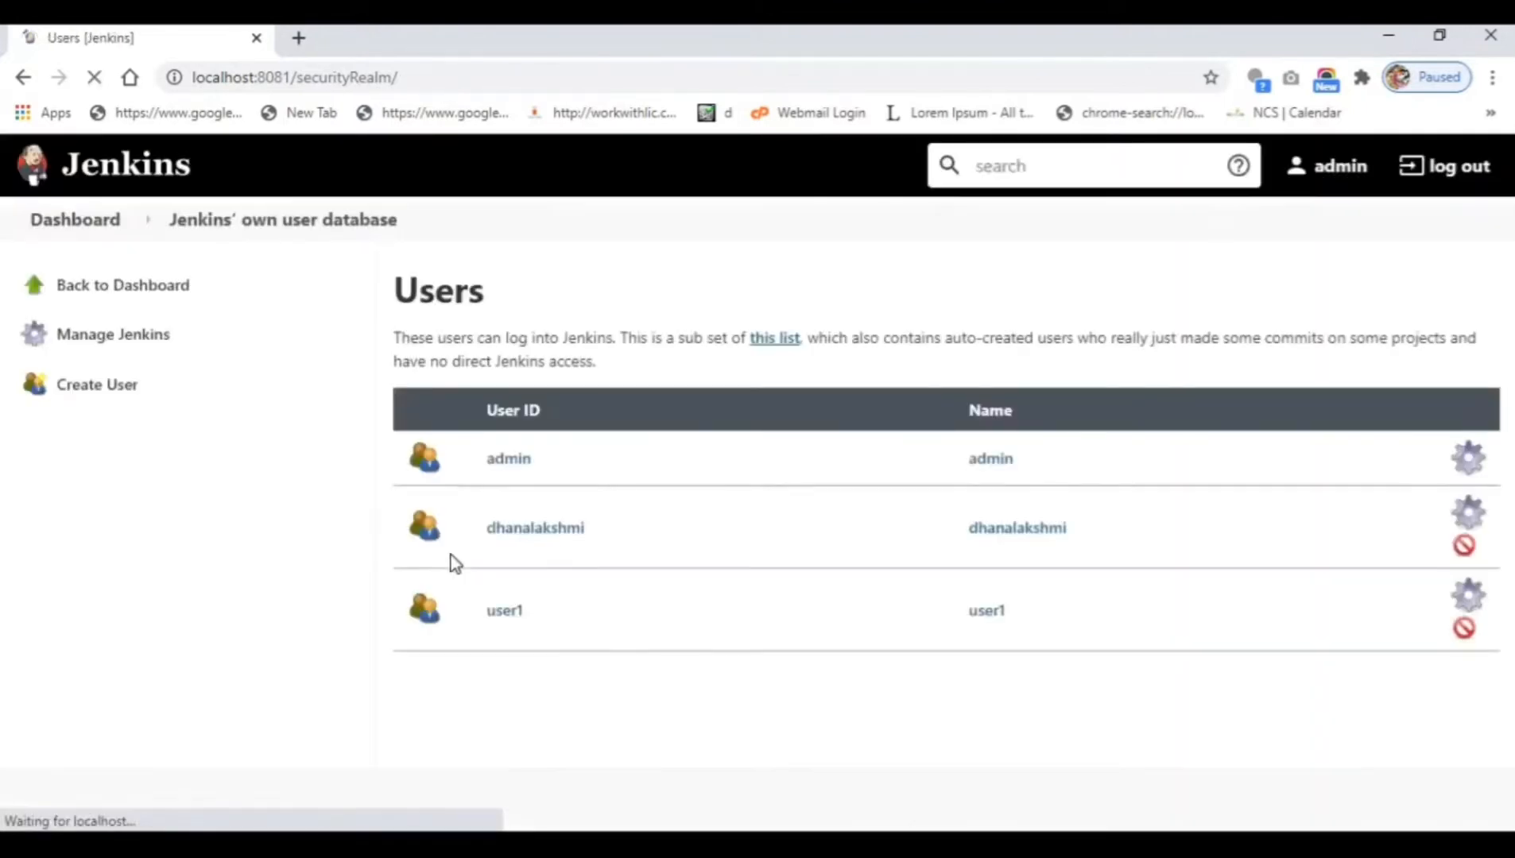
Add account user2 with a password, full name user2 and a test e-mail address.
{"action": "left_click", "coordinate": [117, 397]}
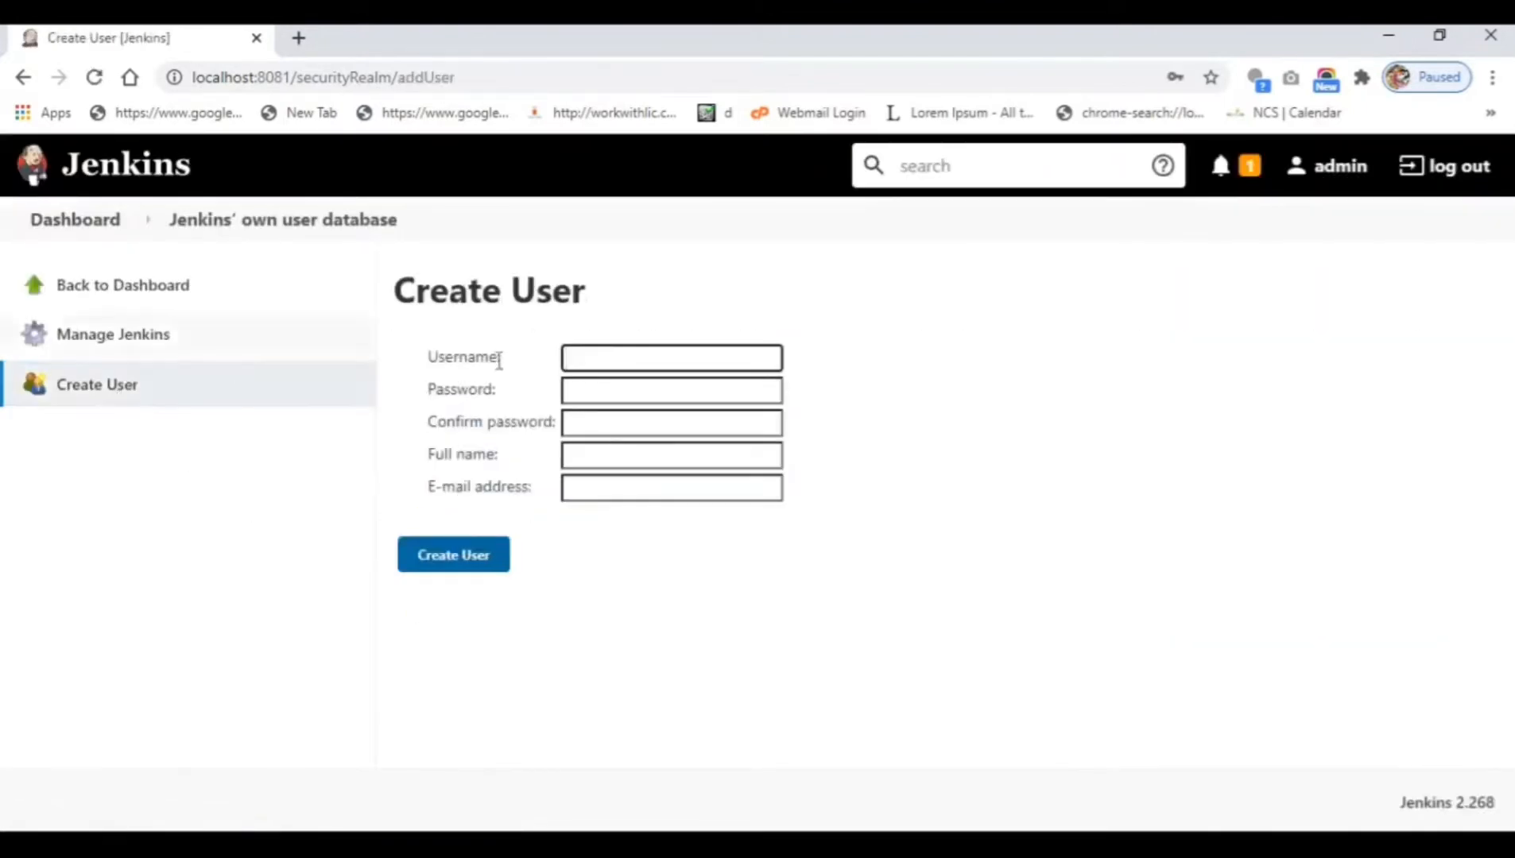
{"action": "left_click", "coordinate": [775, 356]}
{"action": "type", "text": "user"}
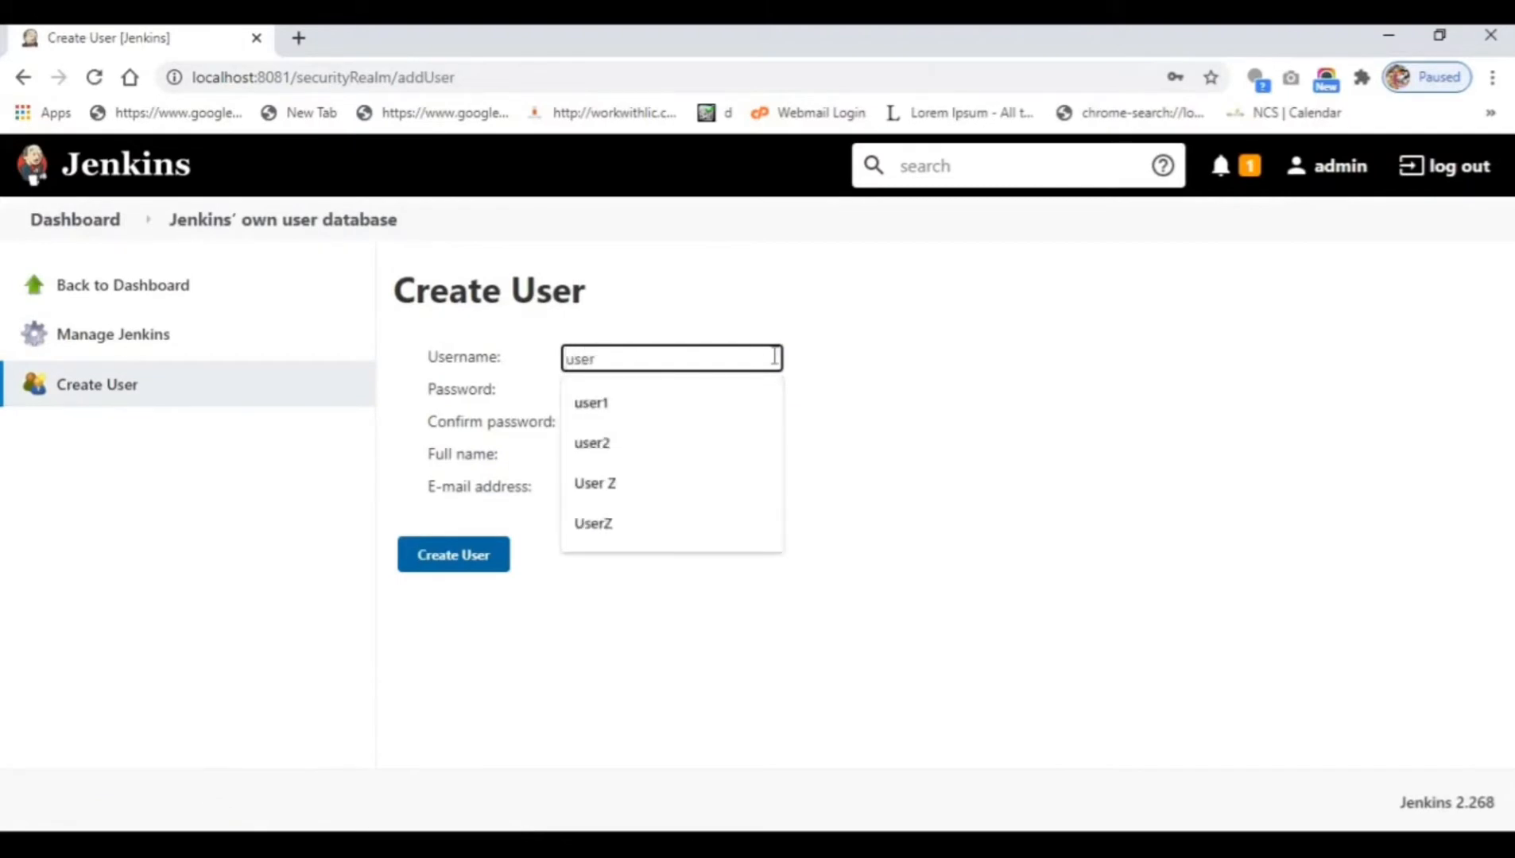
{"action": "type", "text": "2"}
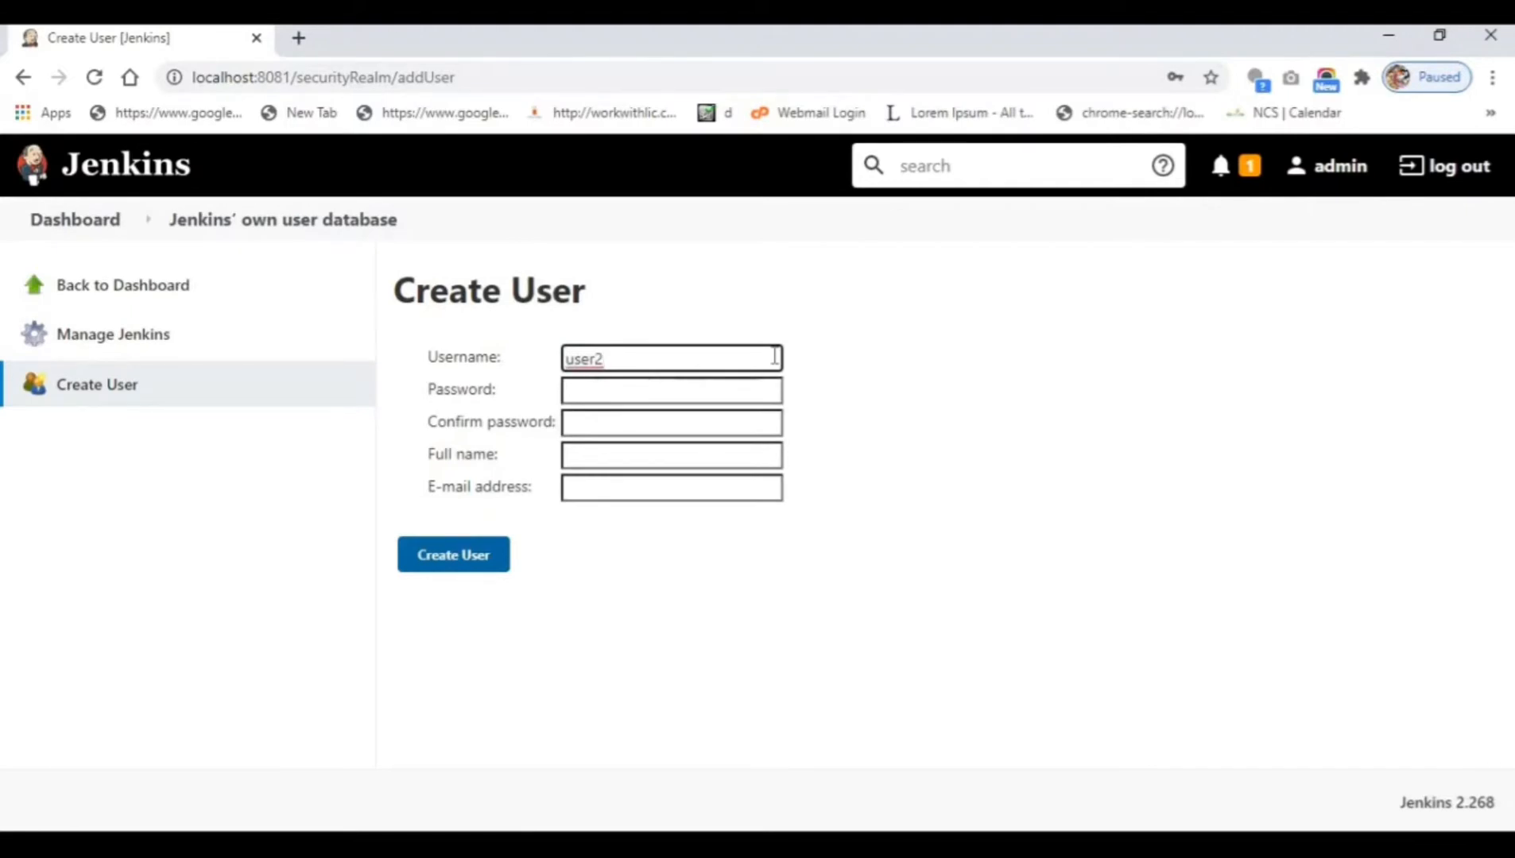
{"action": "key", "text": "Tab"}
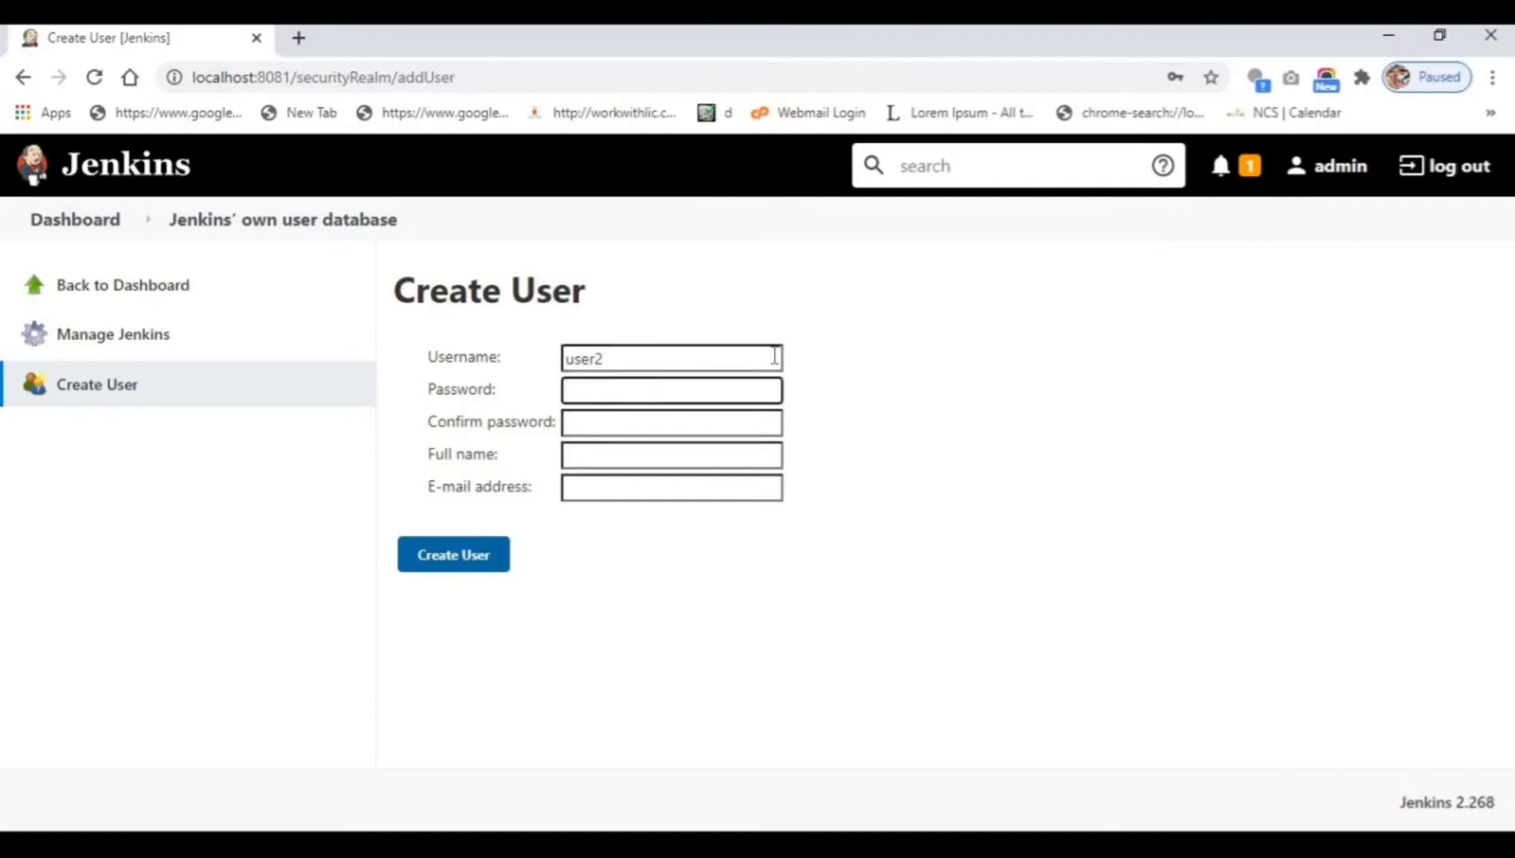
{"action": "type", "text": "1234"}
{"action": "key", "text": "Tab"}
{"action": "type", "text": "12"}
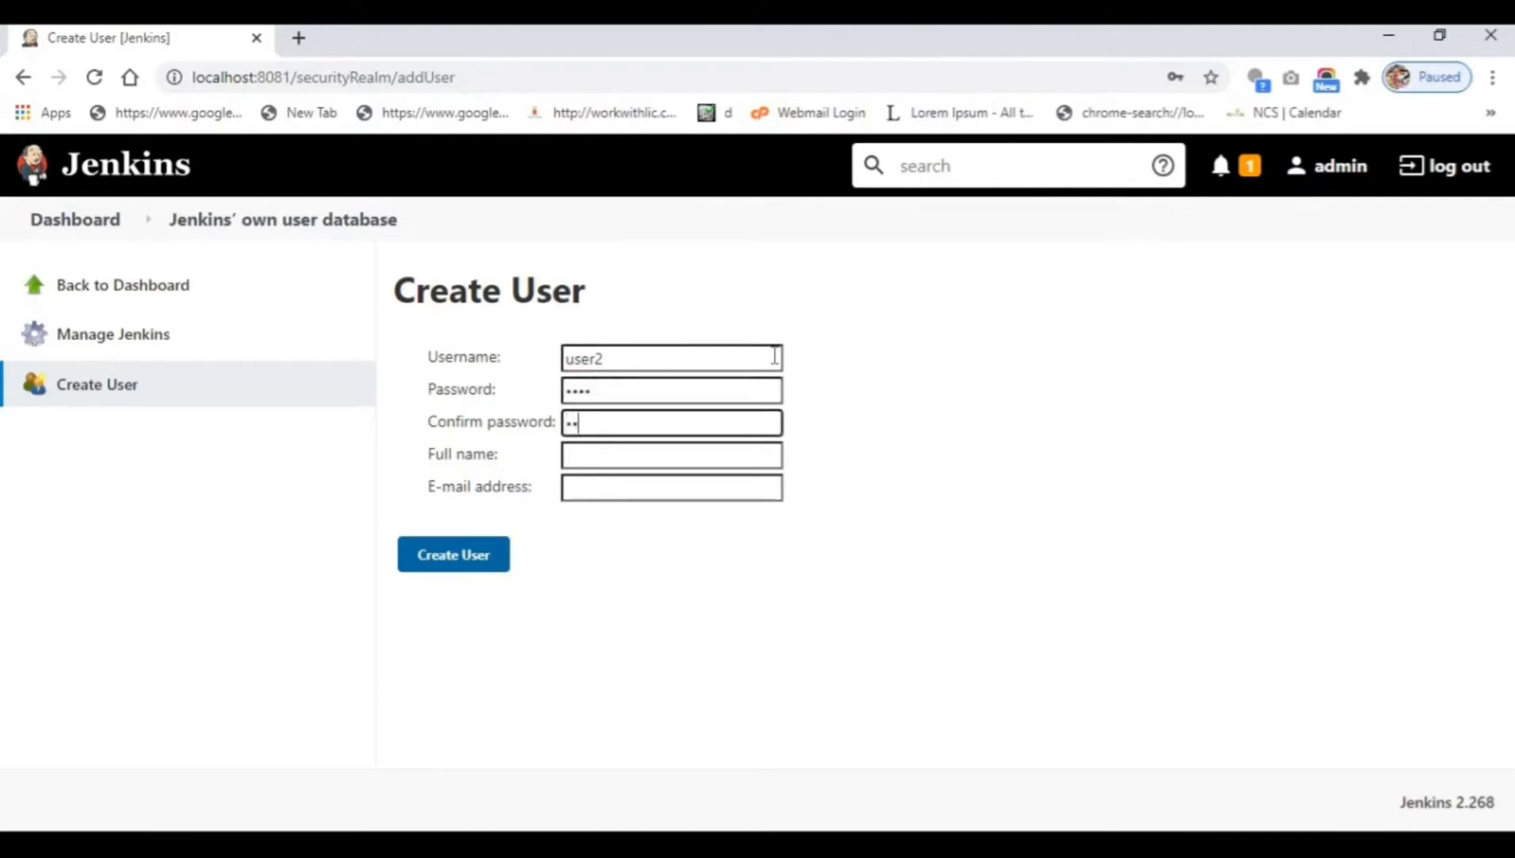
{"action": "type", "text": "34"}
{"action": "key", "text": "Tab"}
{"action": "type", "text": "user2"}
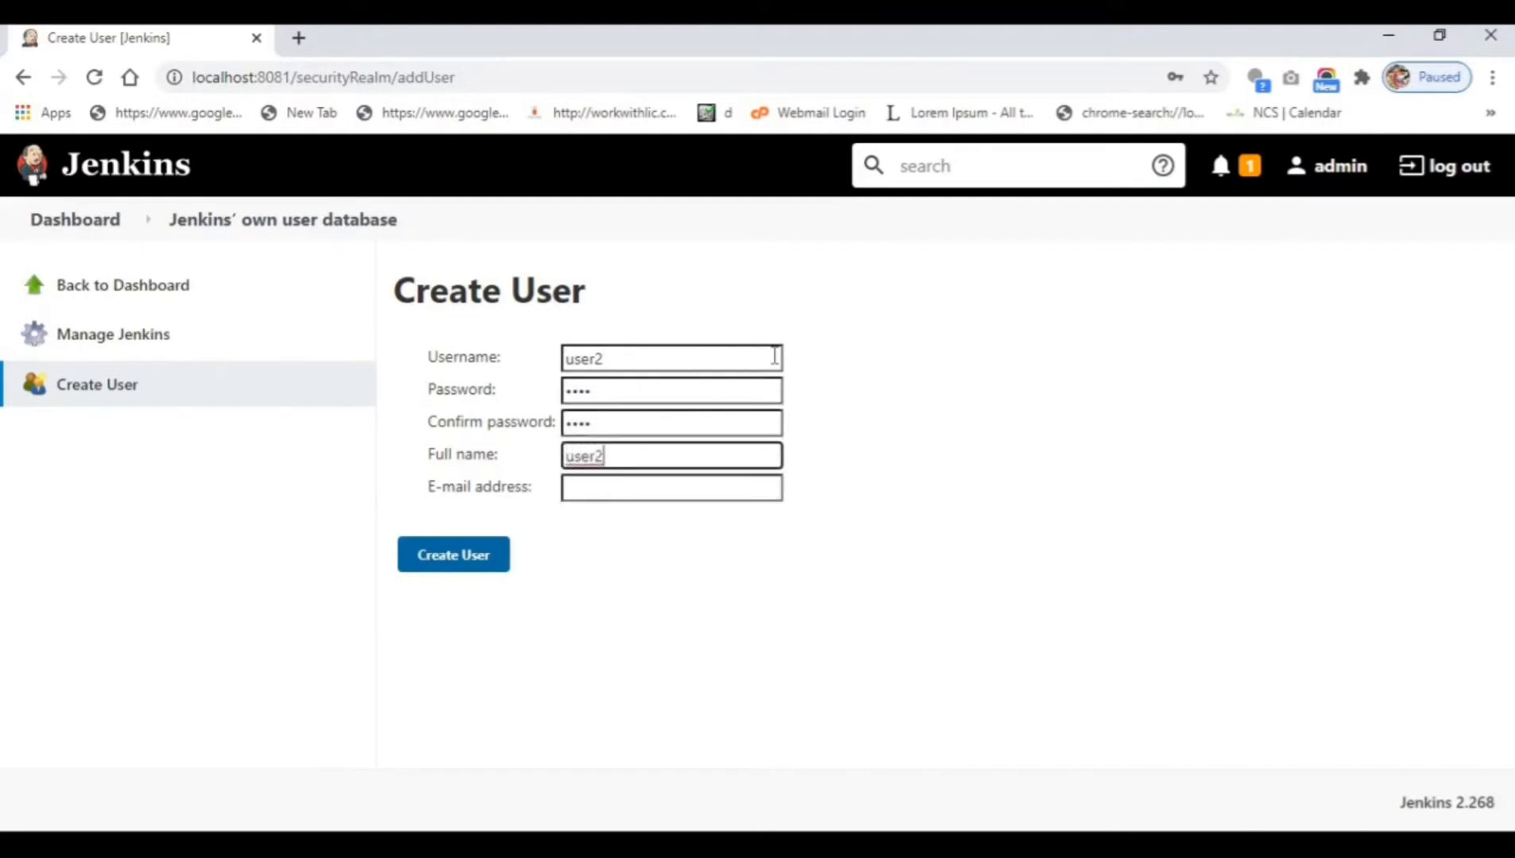
{"action": "key", "text": "Tab"}
{"action": "type", "text": "user"}
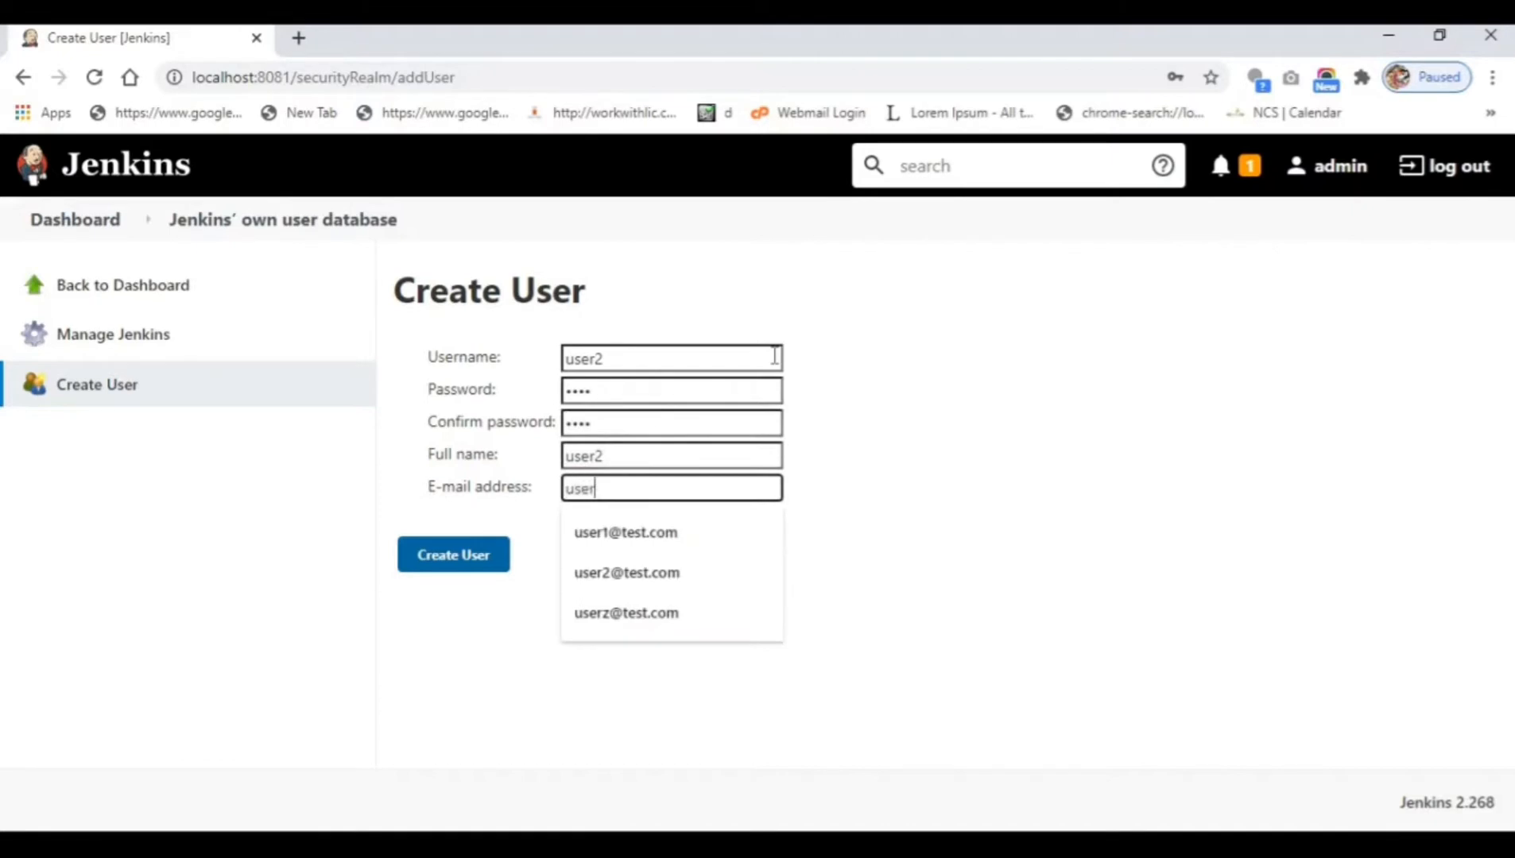
{"action": "type", "text": "2@test.com"}
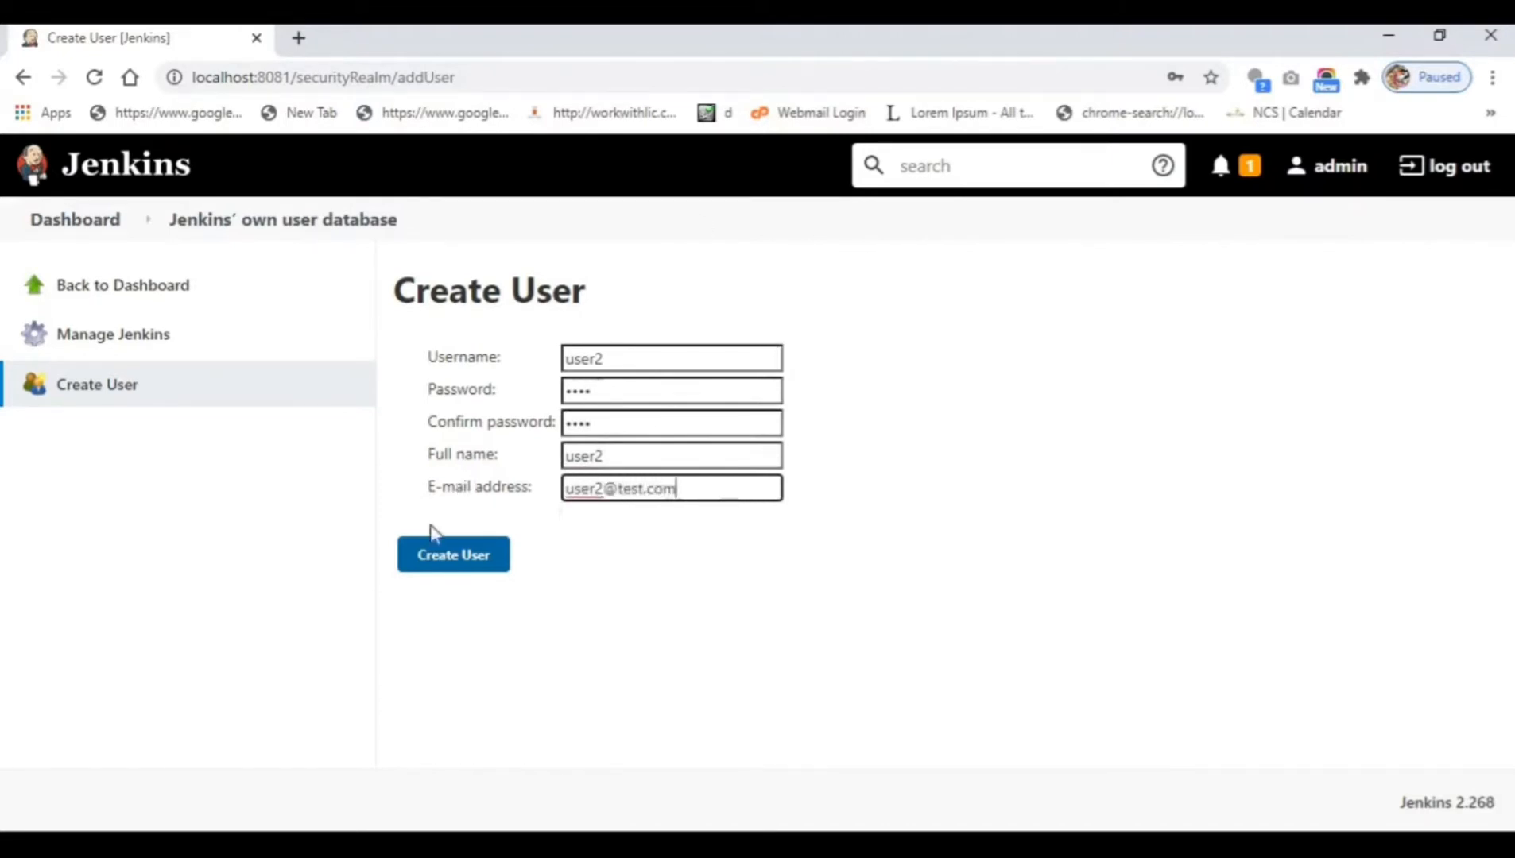
{"action": "left_click", "coordinate": [426, 566]}
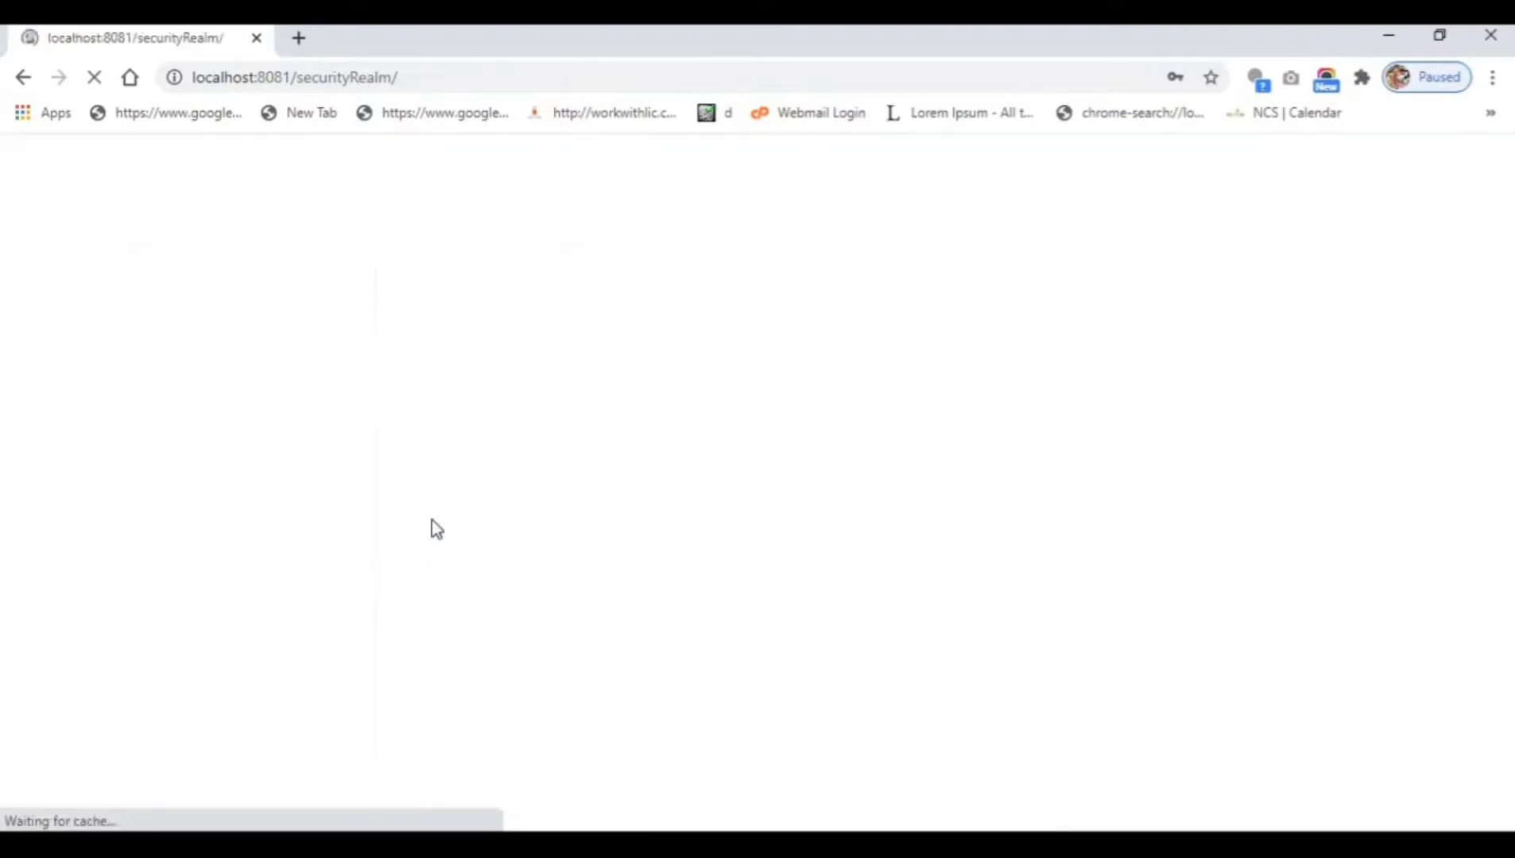
Add account user3 with a password, full name user3 and a test e-mail address.
{"action": "left_click", "coordinate": [129, 389]}
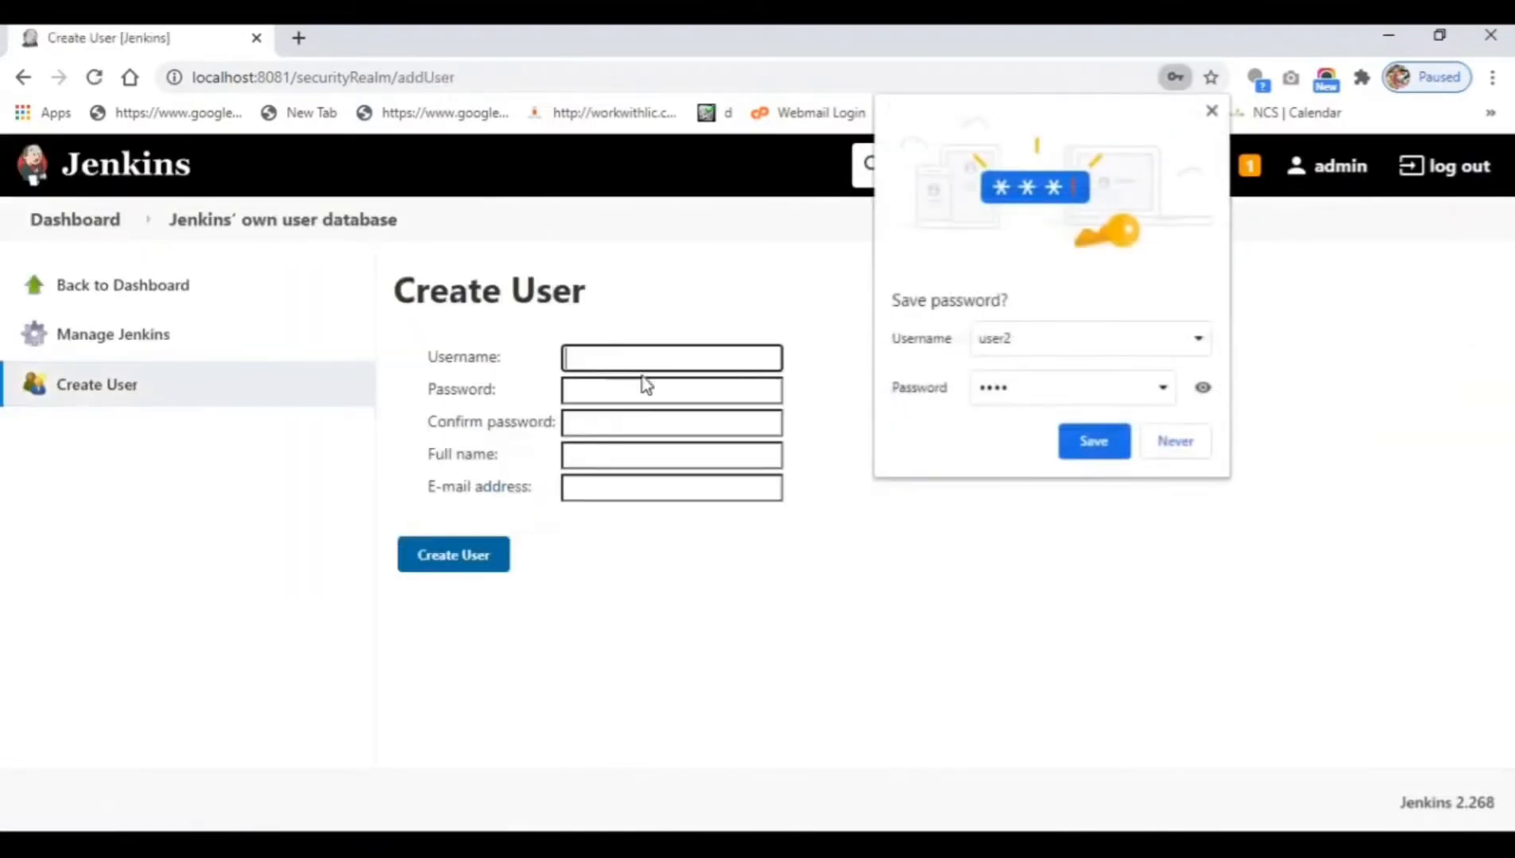
{"action": "type", "text": "user3"}
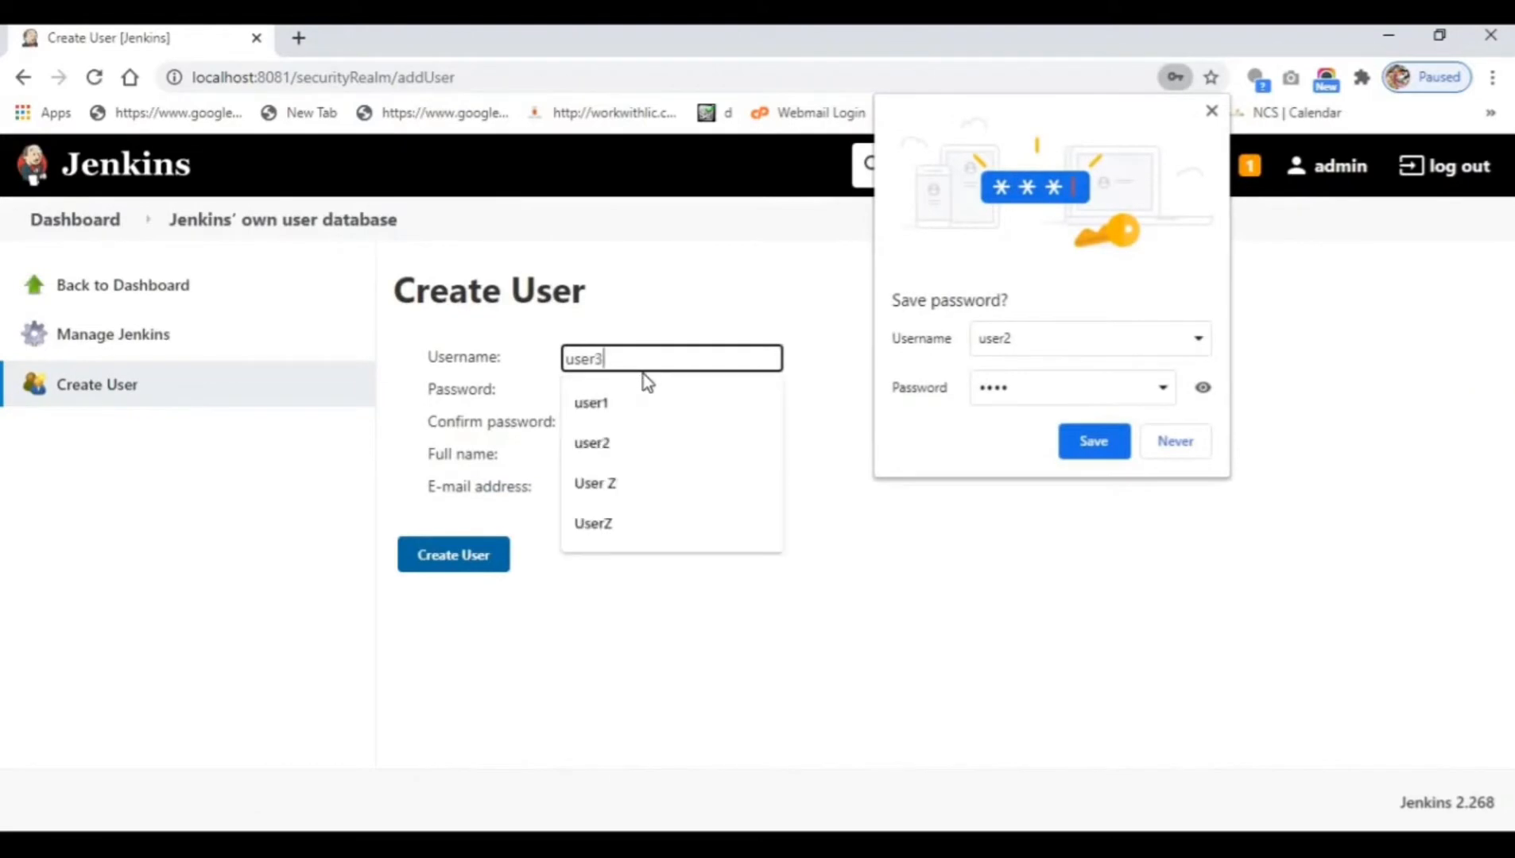
{"action": "key", "text": "Tab"}
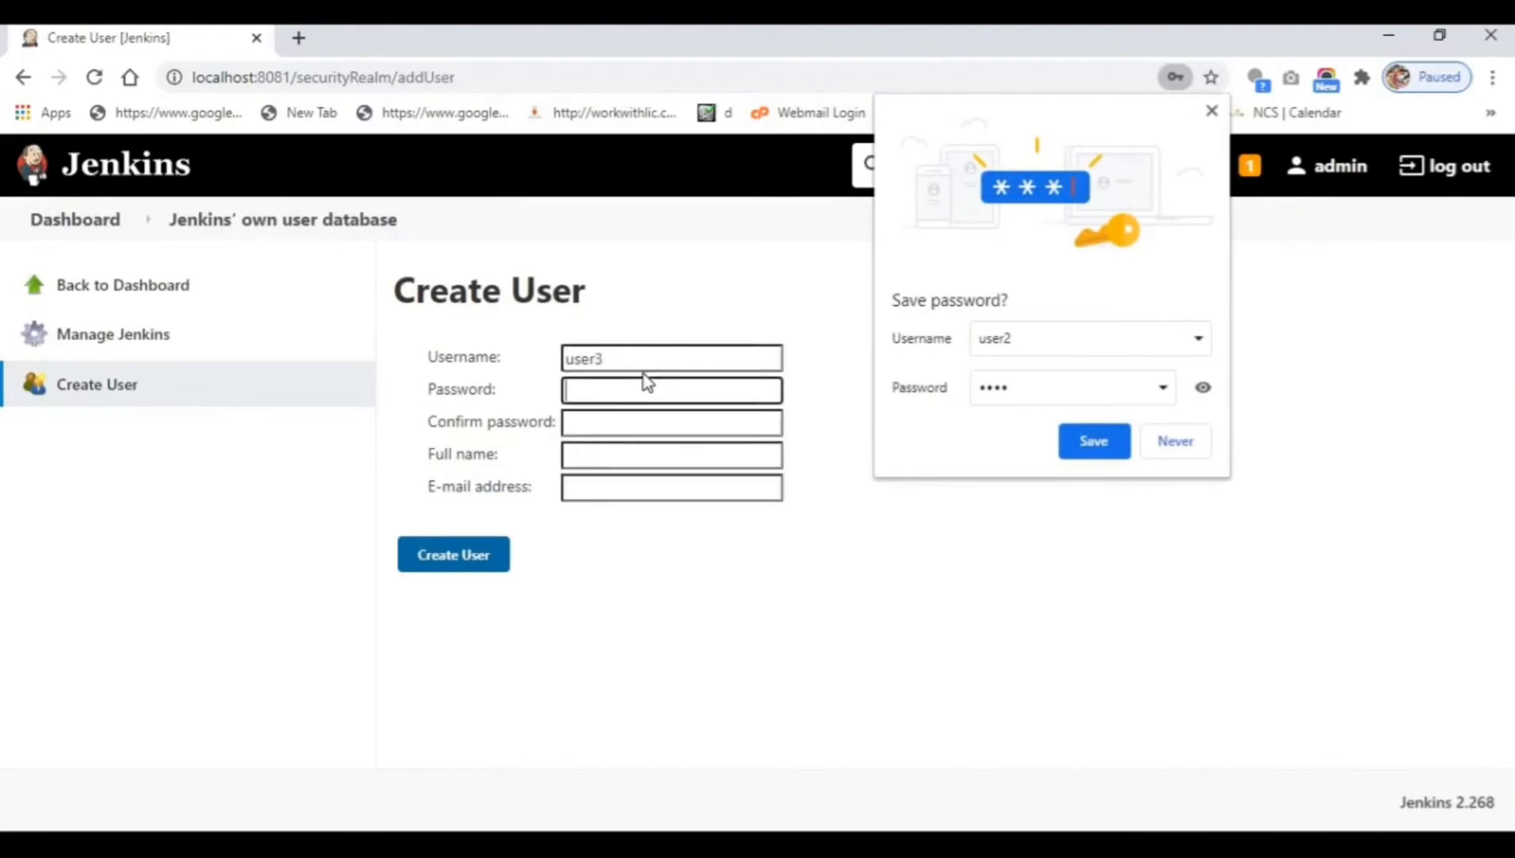
{"action": "type", "text": "1234"}
{"action": "key", "text": "Tab"}
{"action": "type", "text": "1234"}
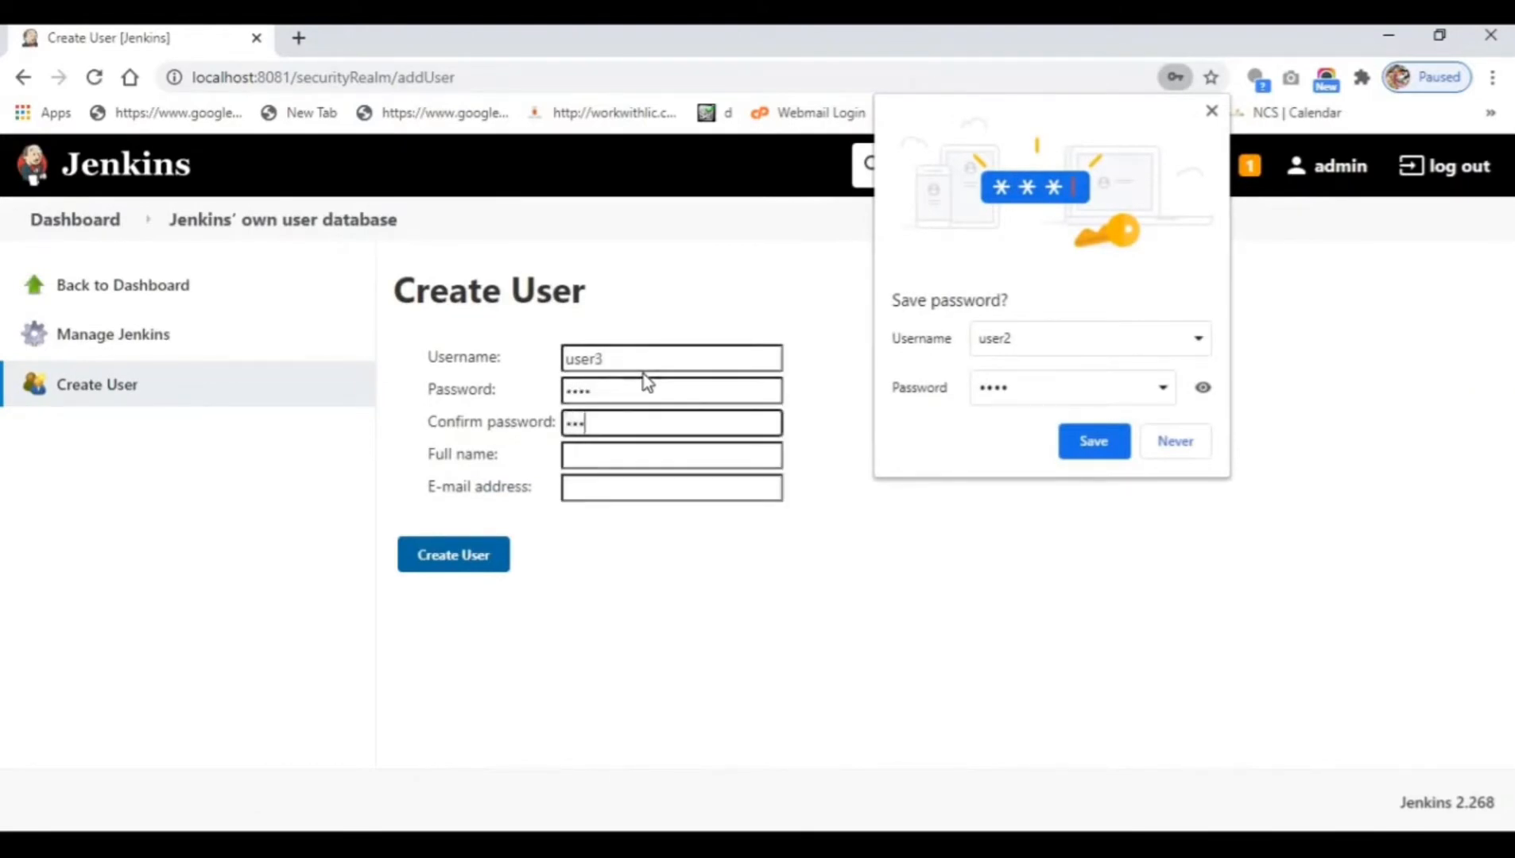
{"action": "key", "text": "Tab"}
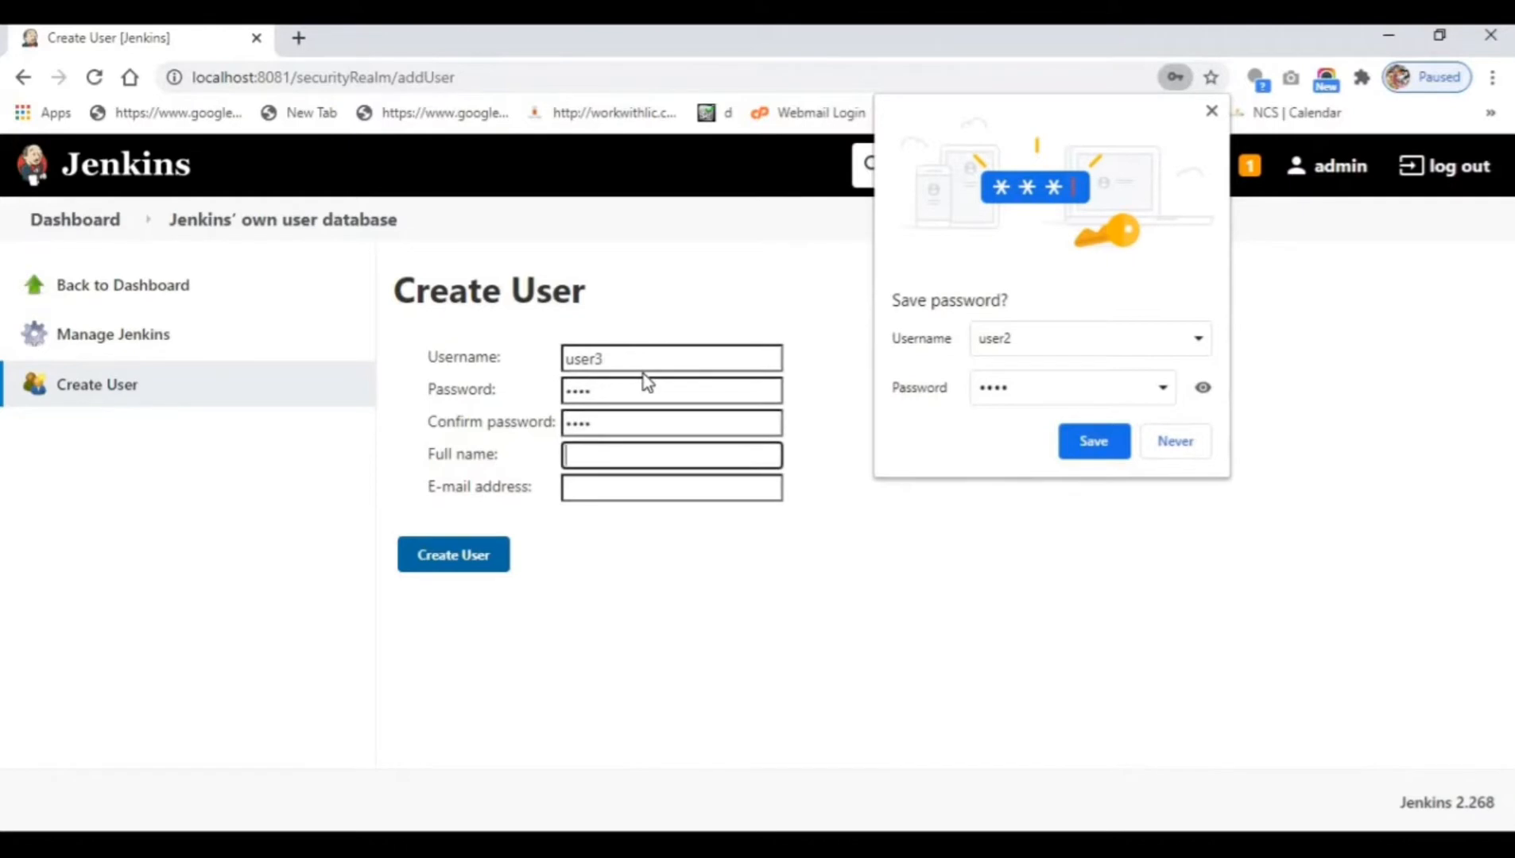
{"action": "type", "text": "user3"}
{"action": "key", "text": "Tab"}
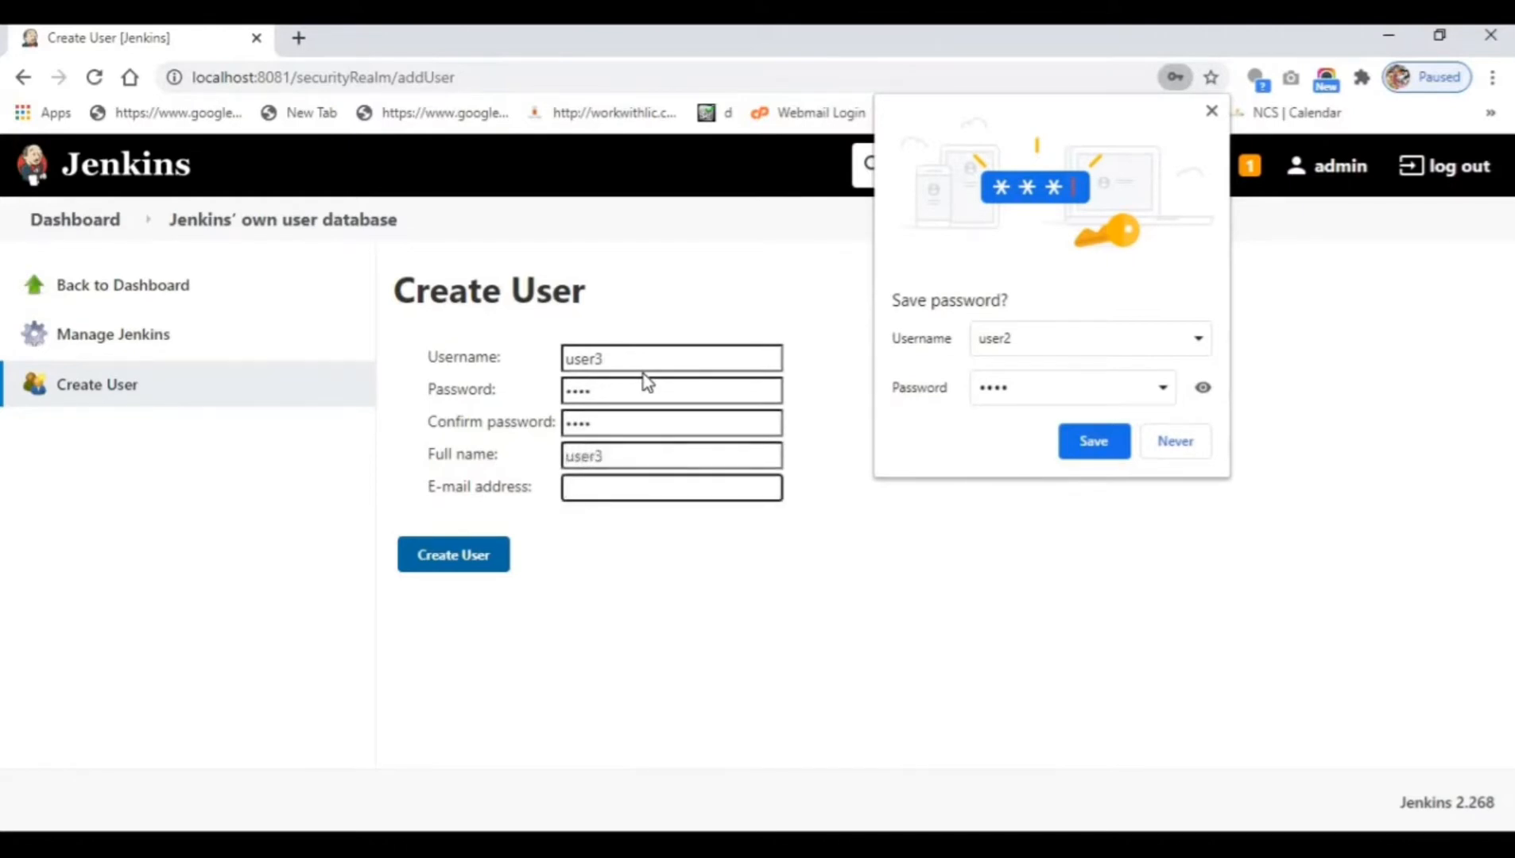
{"action": "type", "text": "u#@test.com"}
{"action": "left_click", "coordinate": [486, 557]}
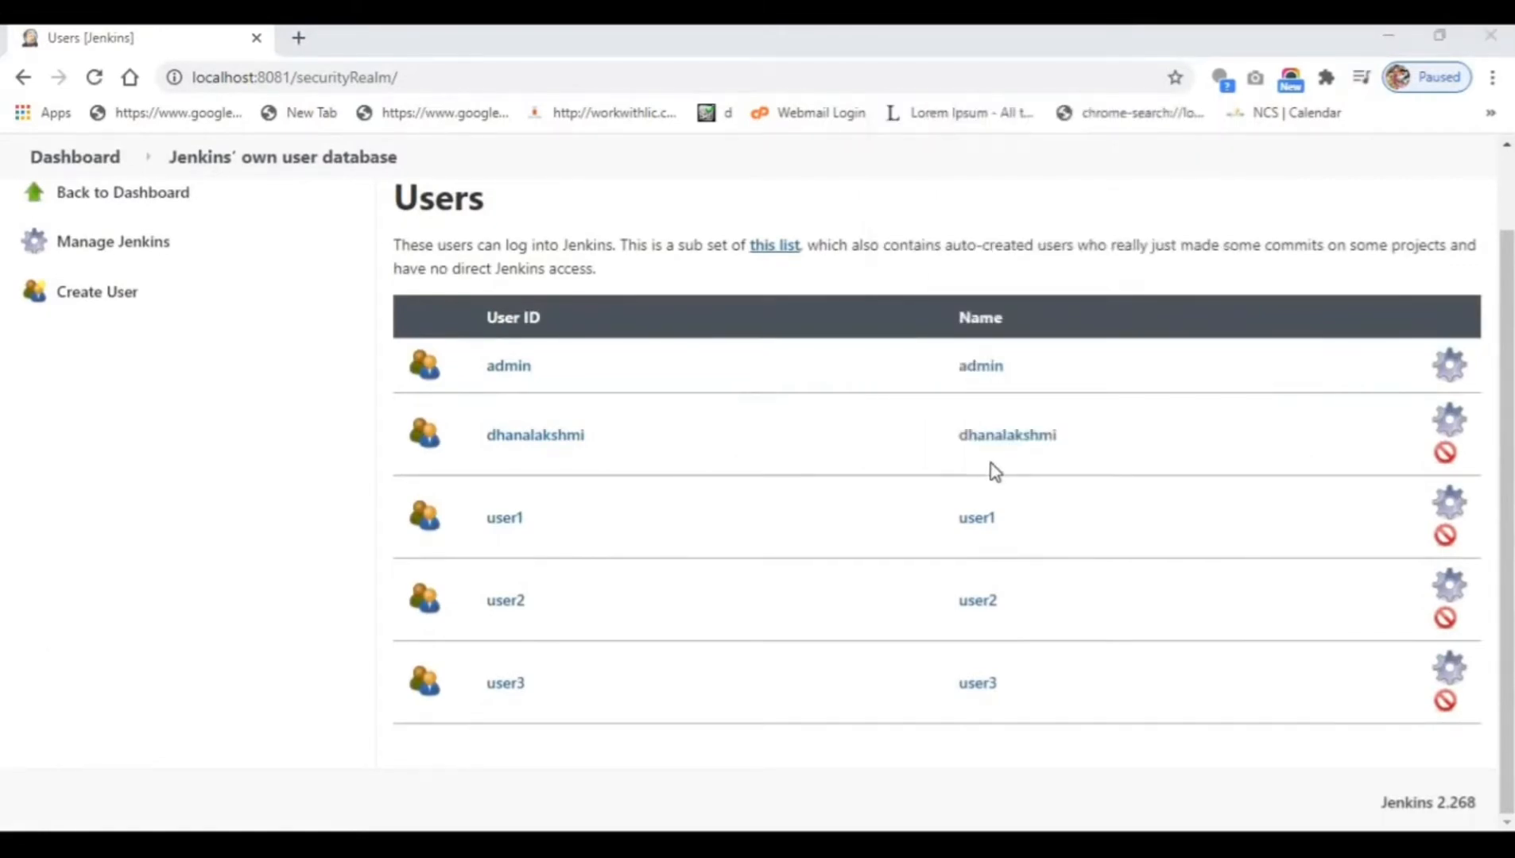
Log out and sign in as user1 using the saved login.
{"action": "scroll", "coordinate": [1183, 414], "scroll_direction": "up", "scroll_amount": 2}
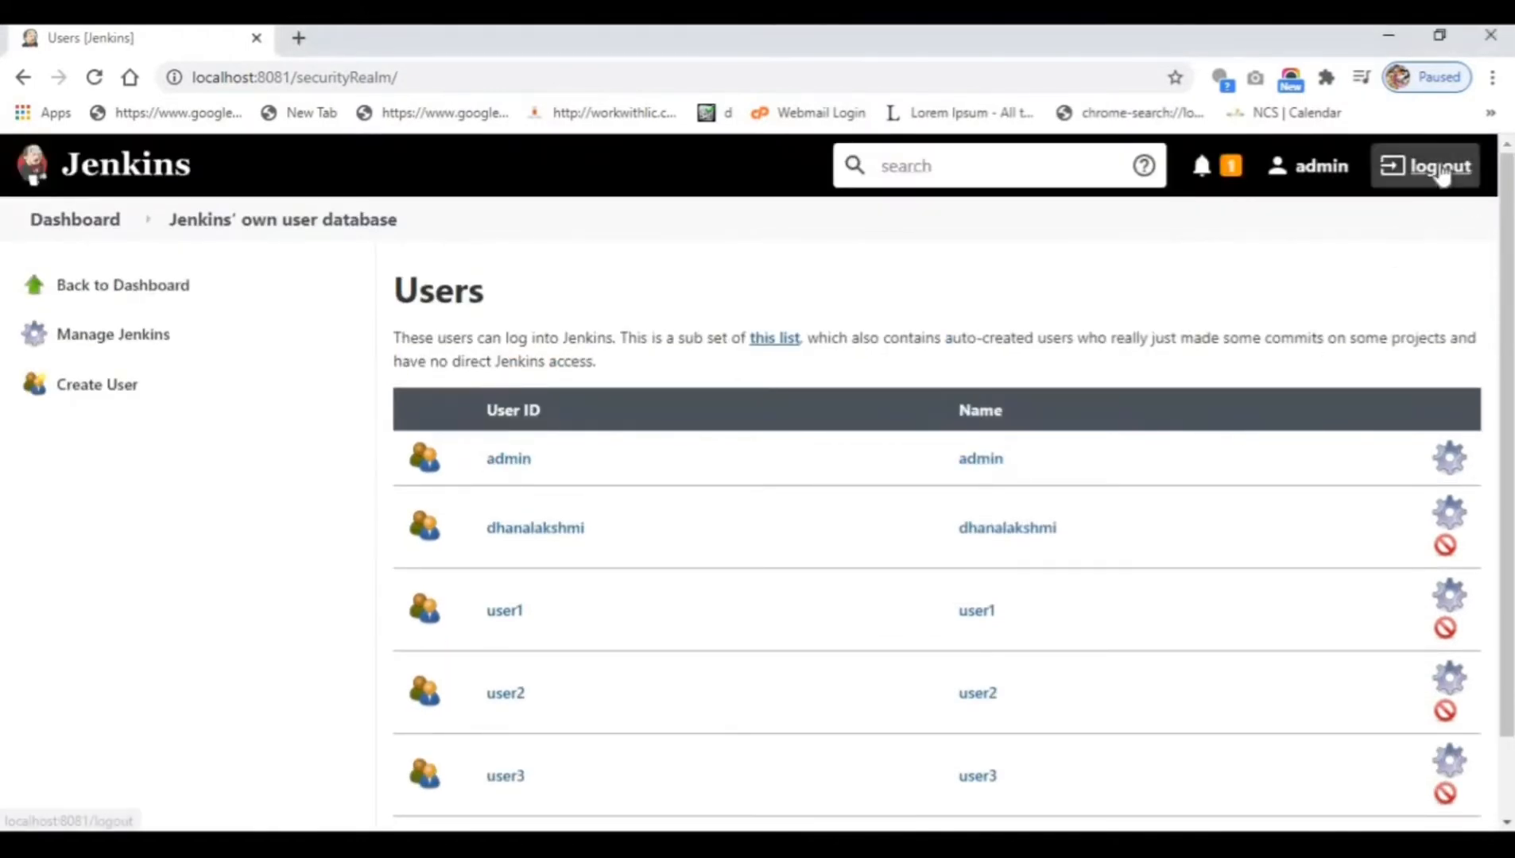
{"action": "left_click", "coordinate": [1440, 166]}
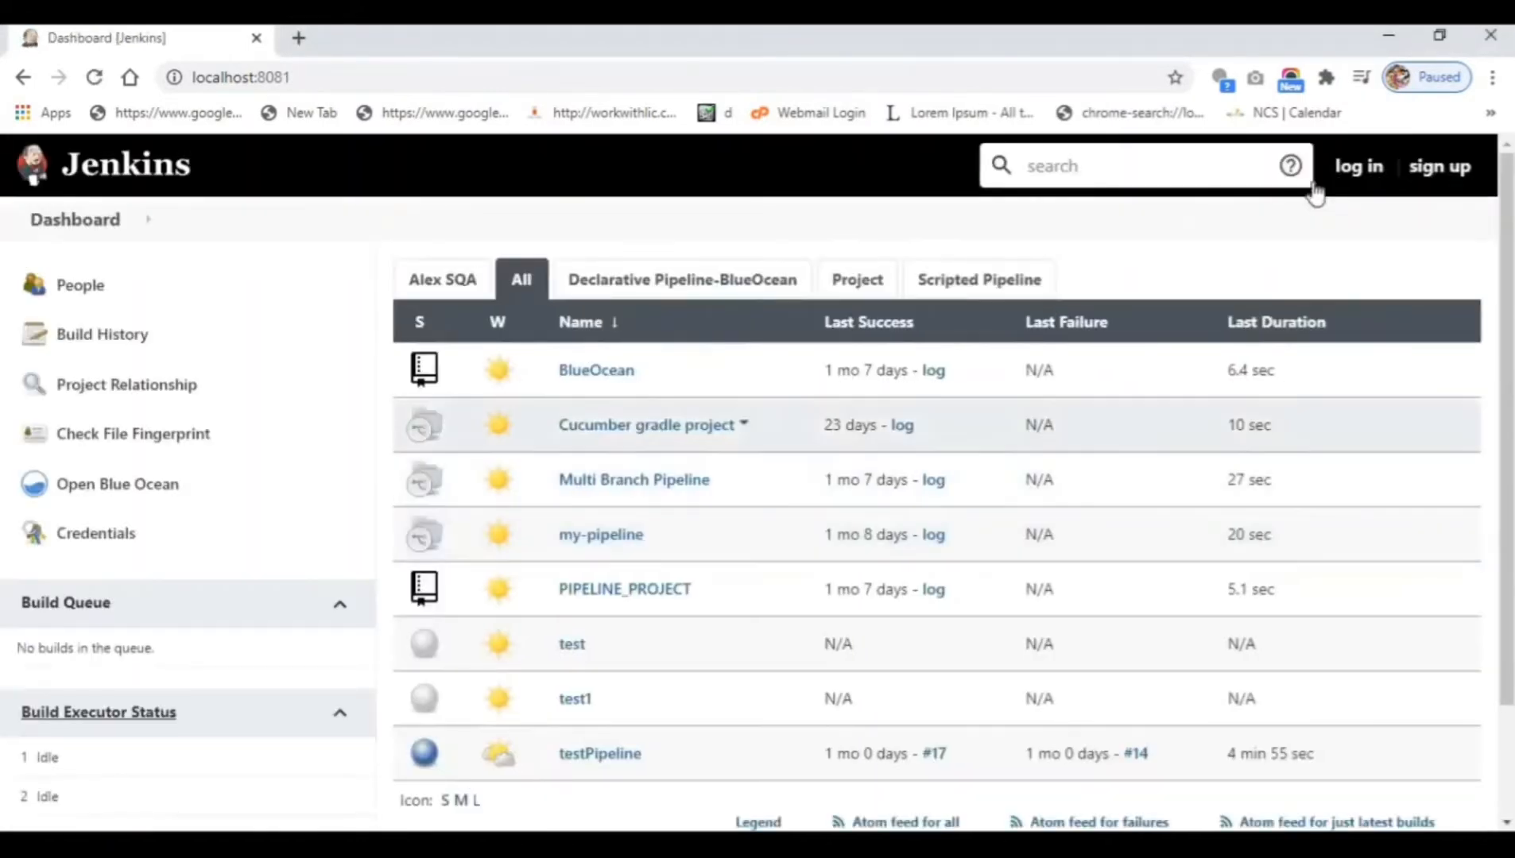
{"action": "left_click", "coordinate": [1359, 166]}
{"action": "left_click", "coordinate": [656, 508]}
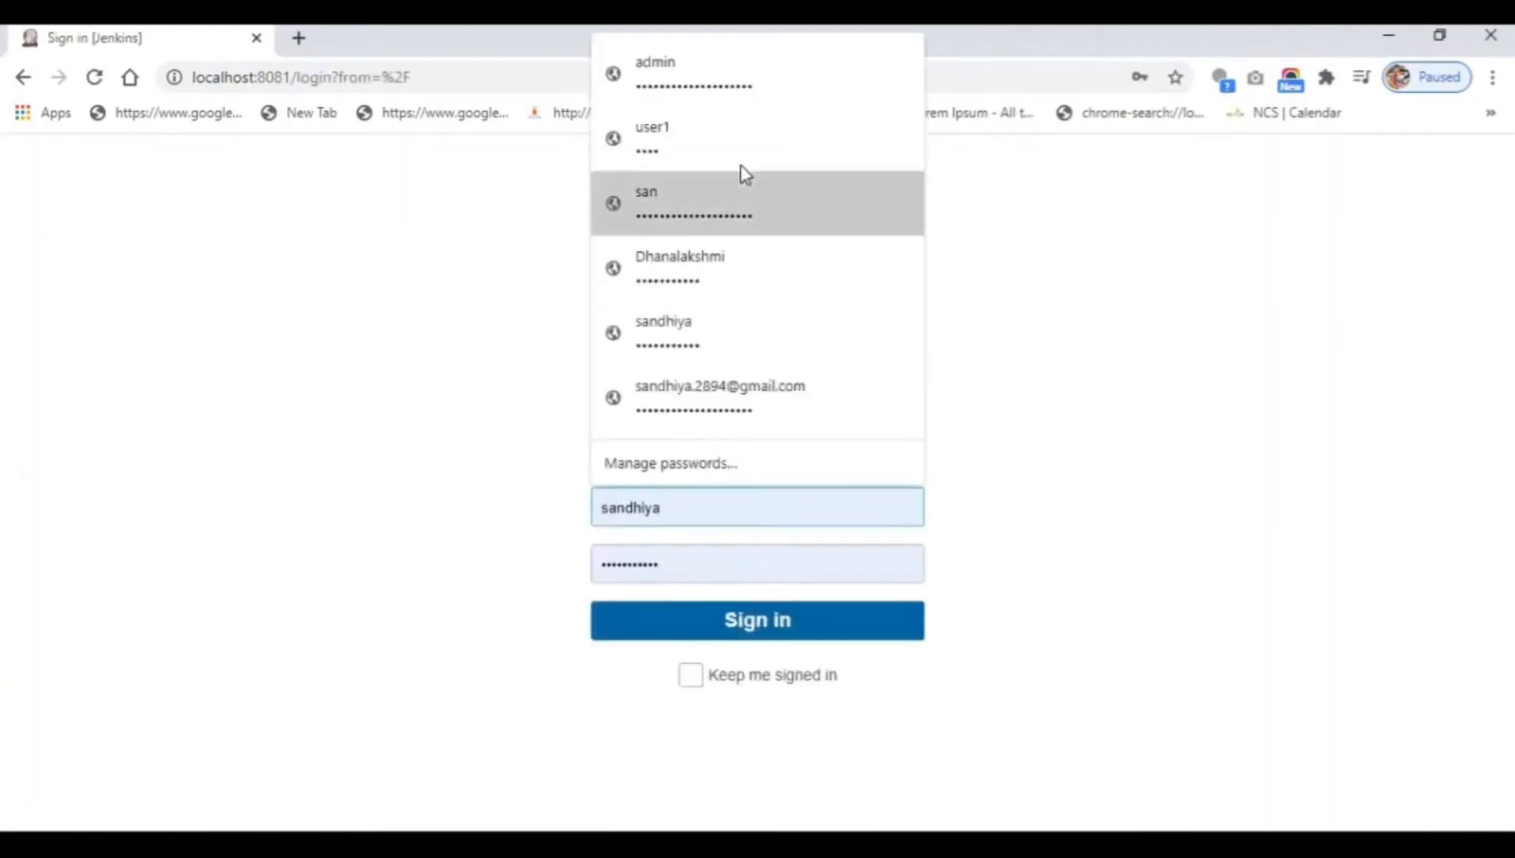
{"action": "left_click", "coordinate": [749, 156]}
{"action": "left_click", "coordinate": [721, 620]}
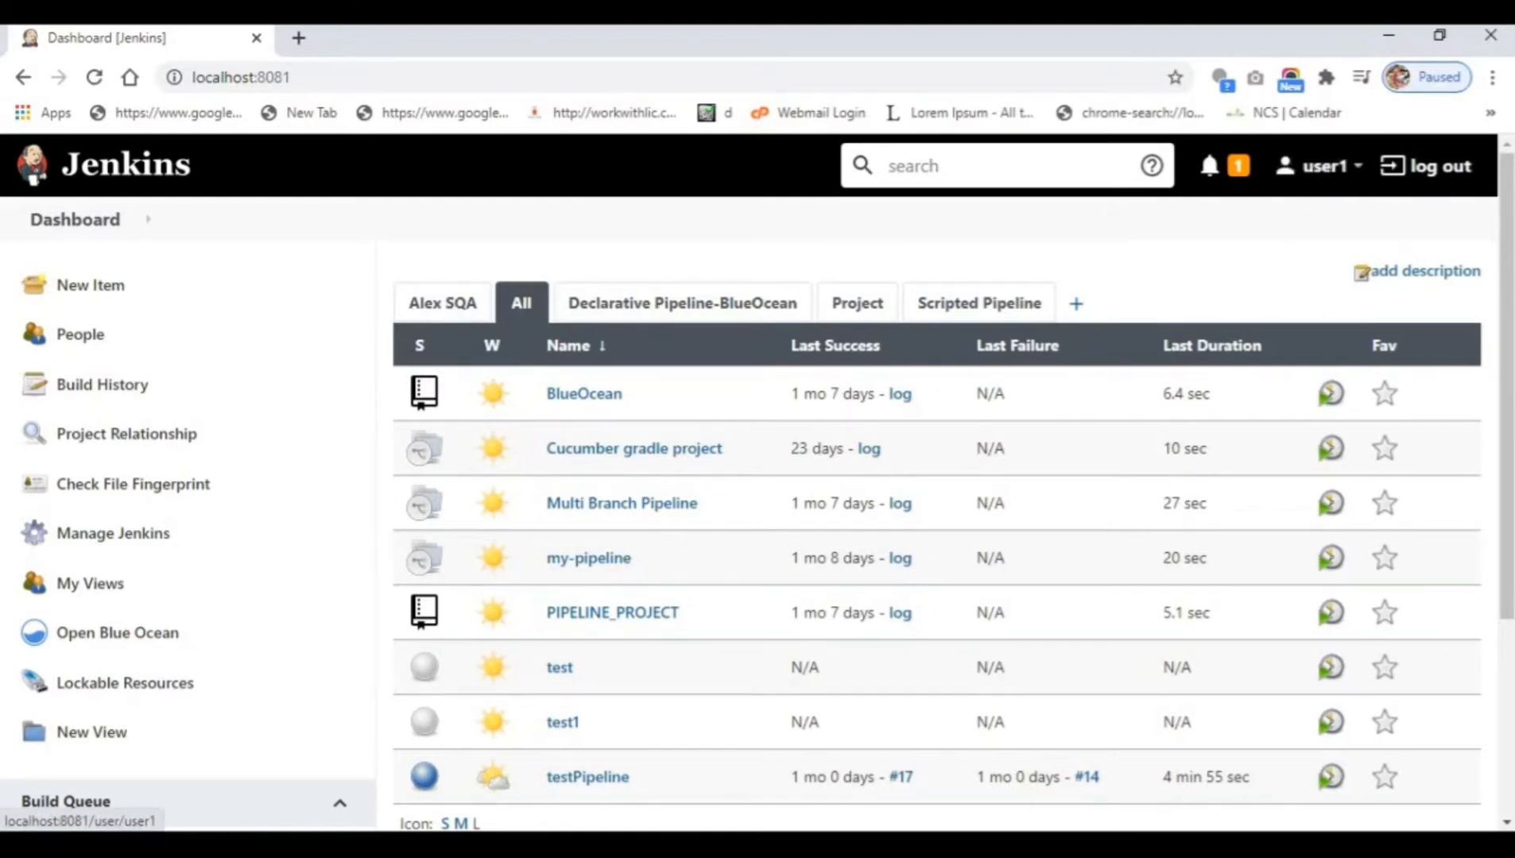
Sign out of user1 and sign back in as the administrator.
{"action": "left_click", "coordinate": [1443, 168]}
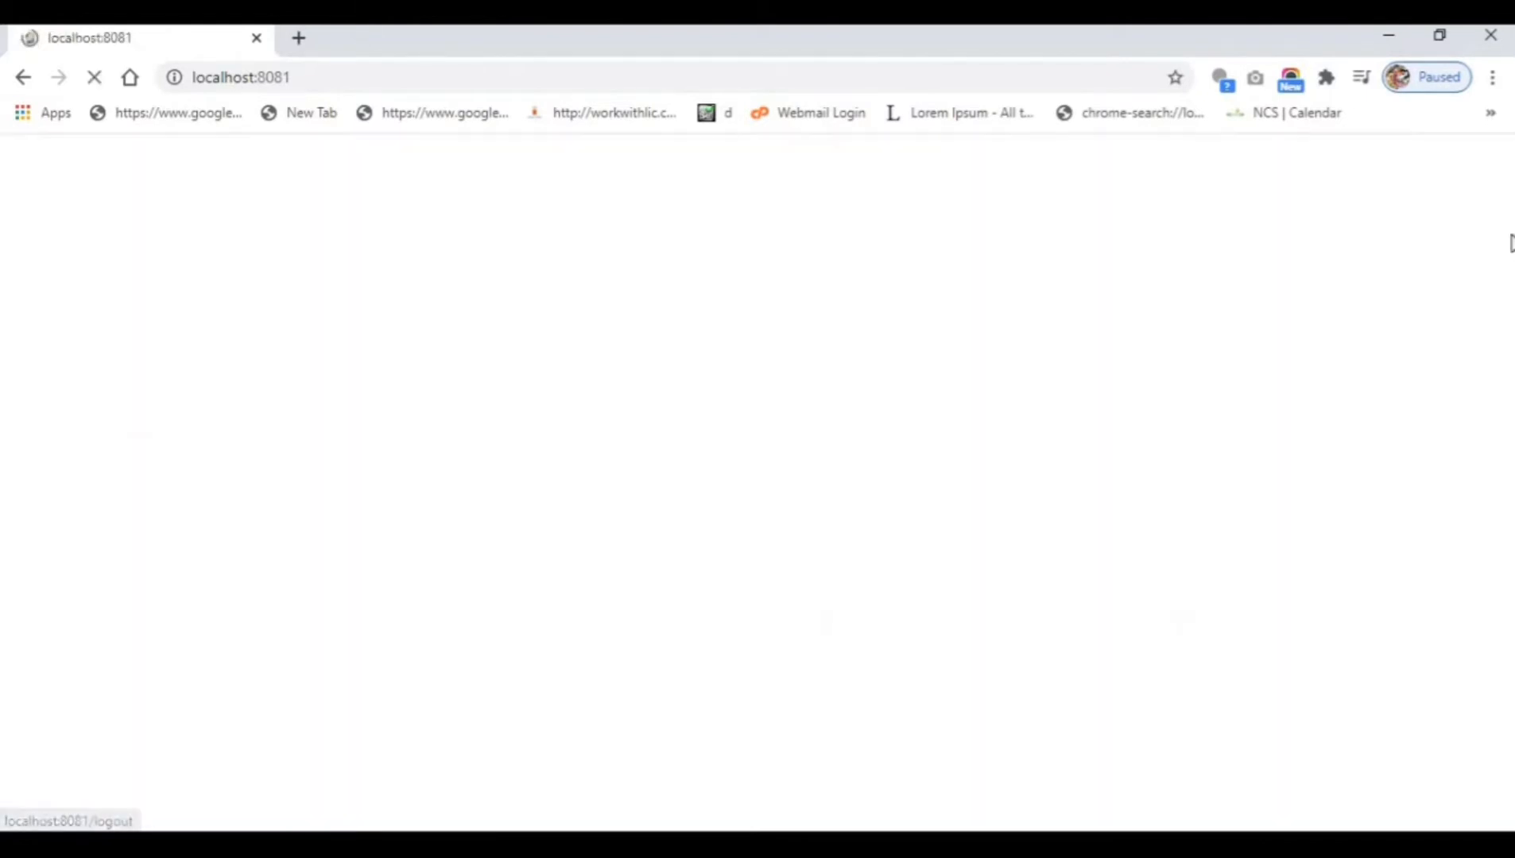
{"action": "left_click", "coordinate": [1356, 168]}
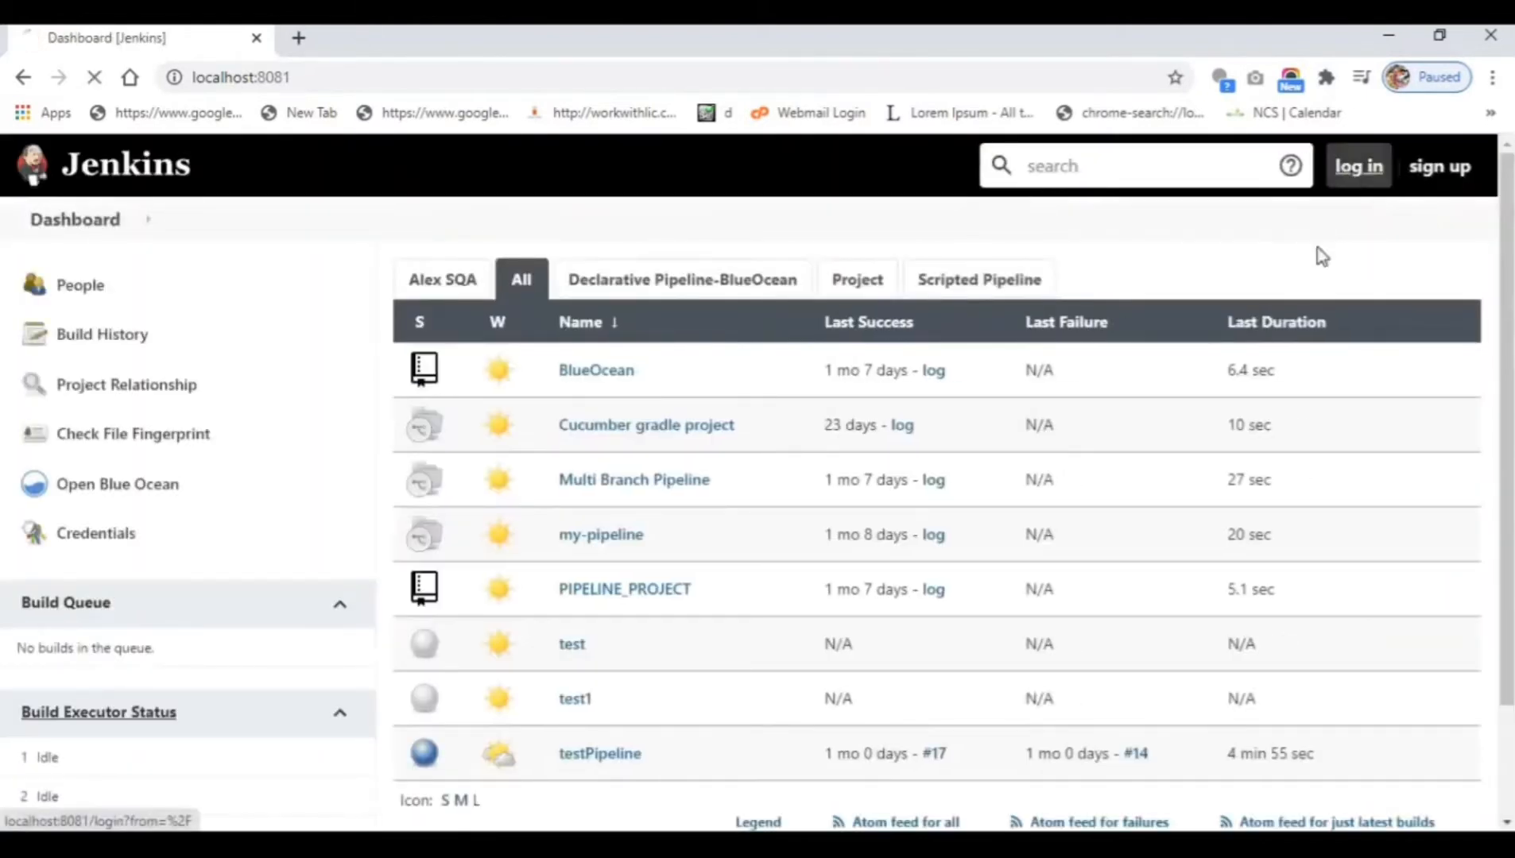
{"action": "left_click", "coordinate": [700, 513]}
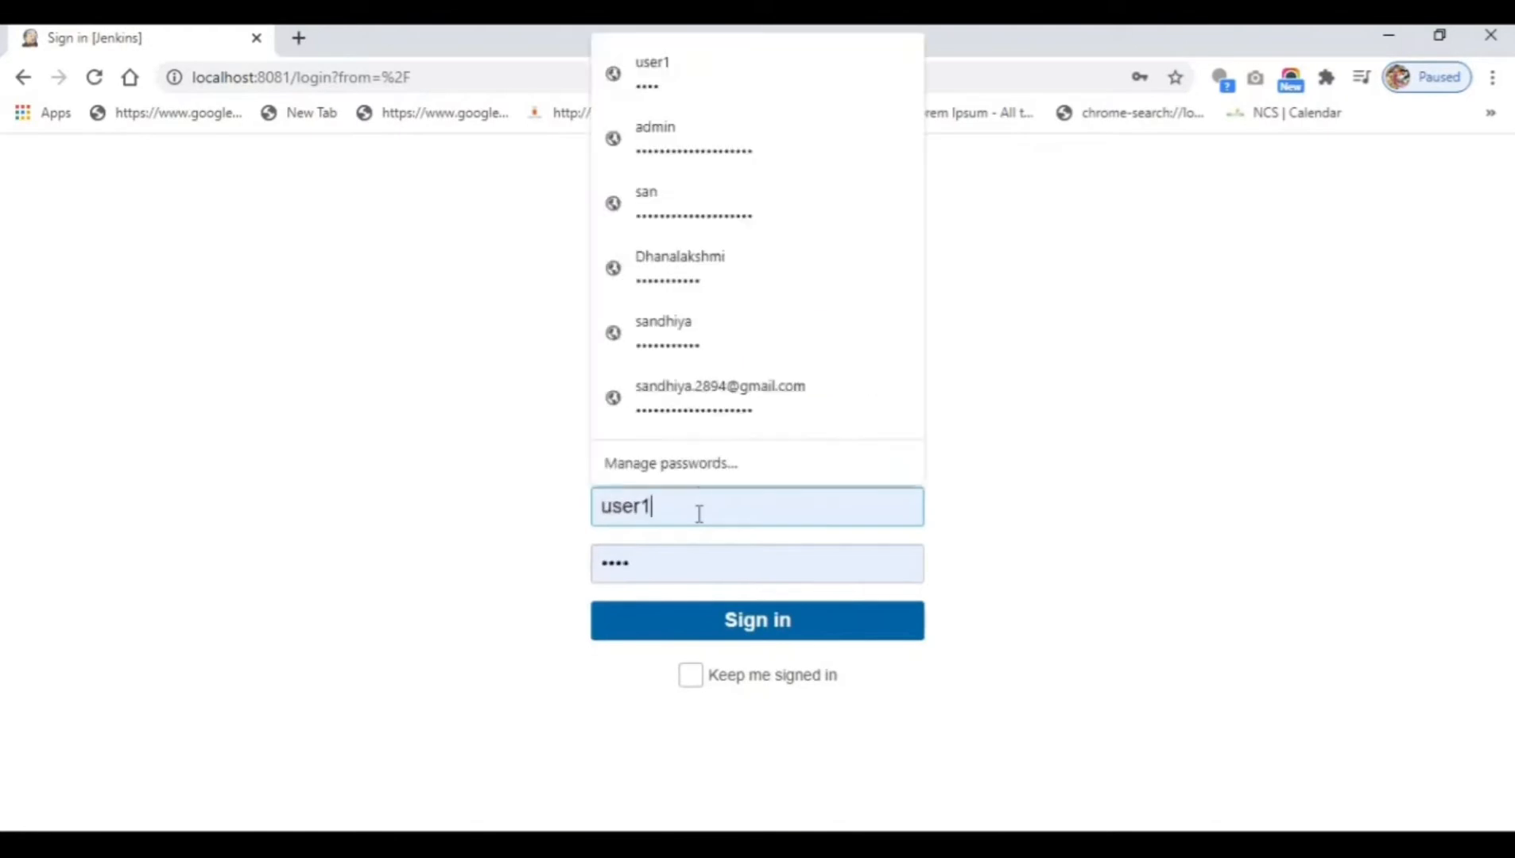
{"action": "left_click", "coordinate": [737, 628]}
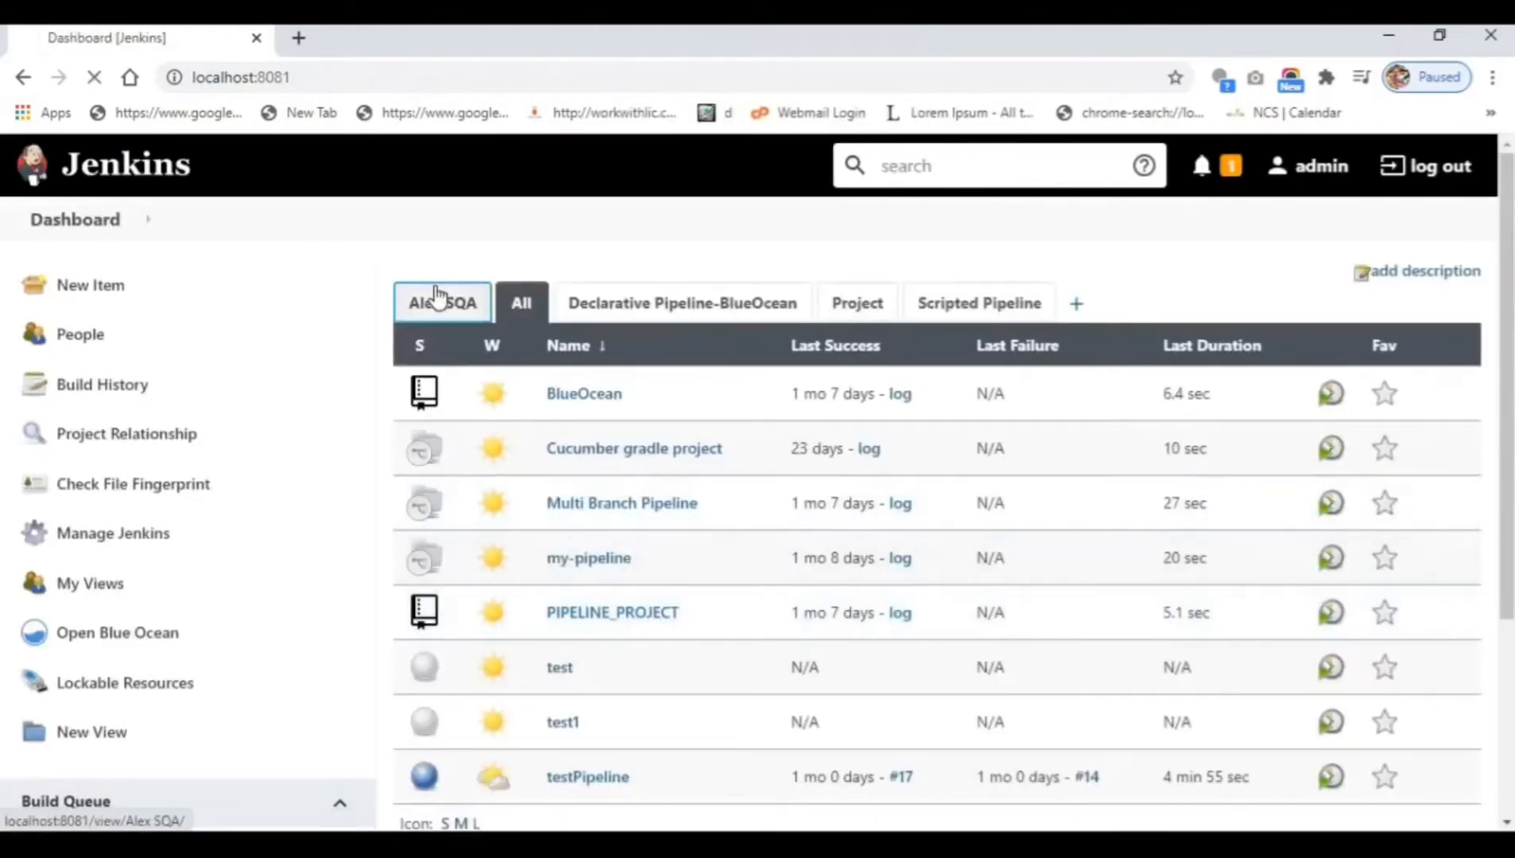
Go from the dashboard view through Manage Jenkins to Manage Plugins.
{"action": "left_click", "coordinate": [443, 298]}
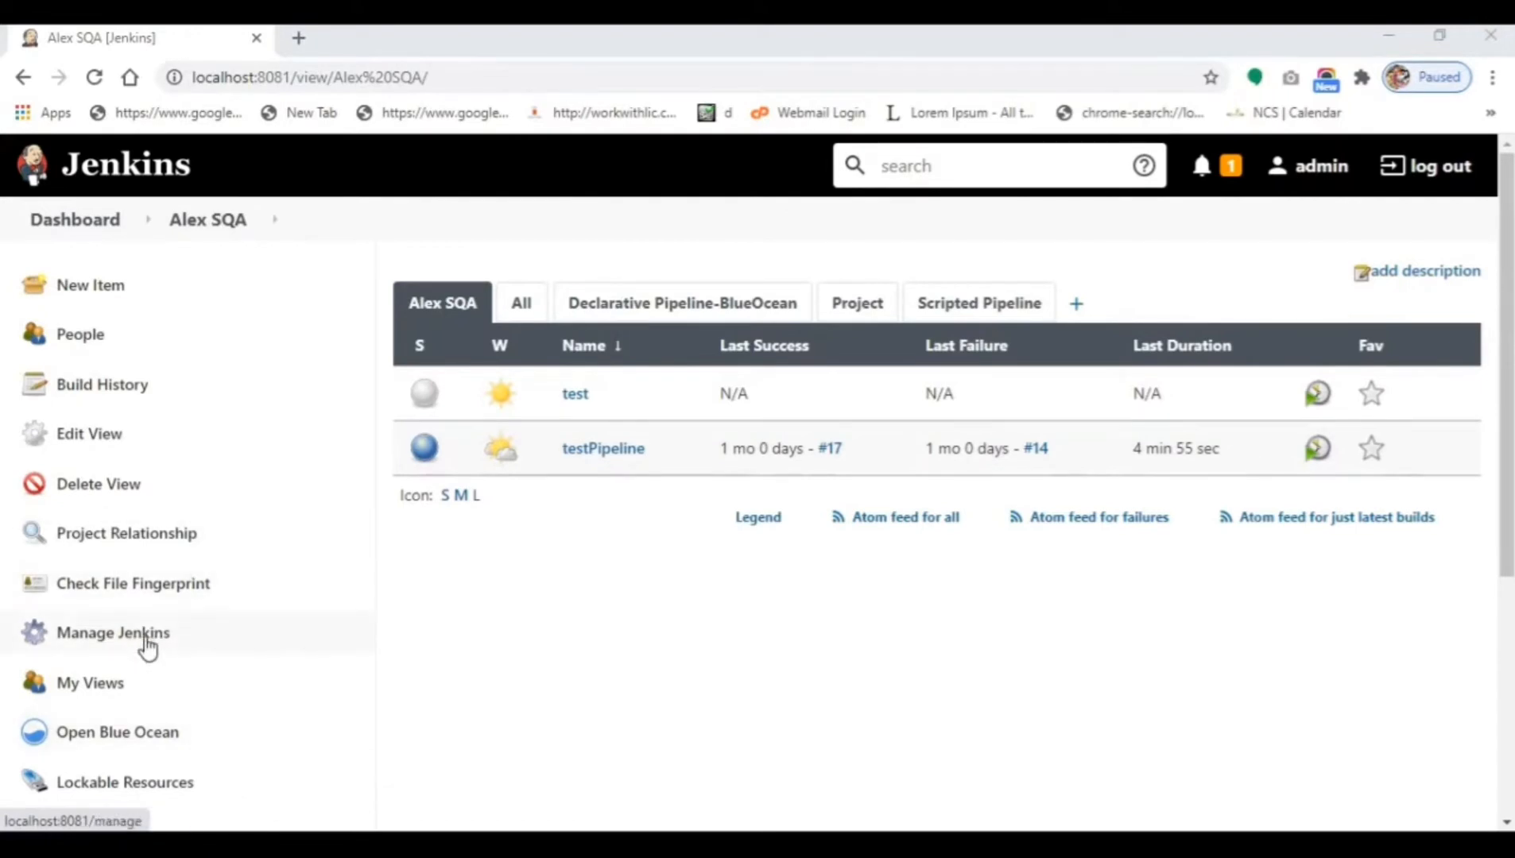
{"action": "left_click", "coordinate": [147, 645]}
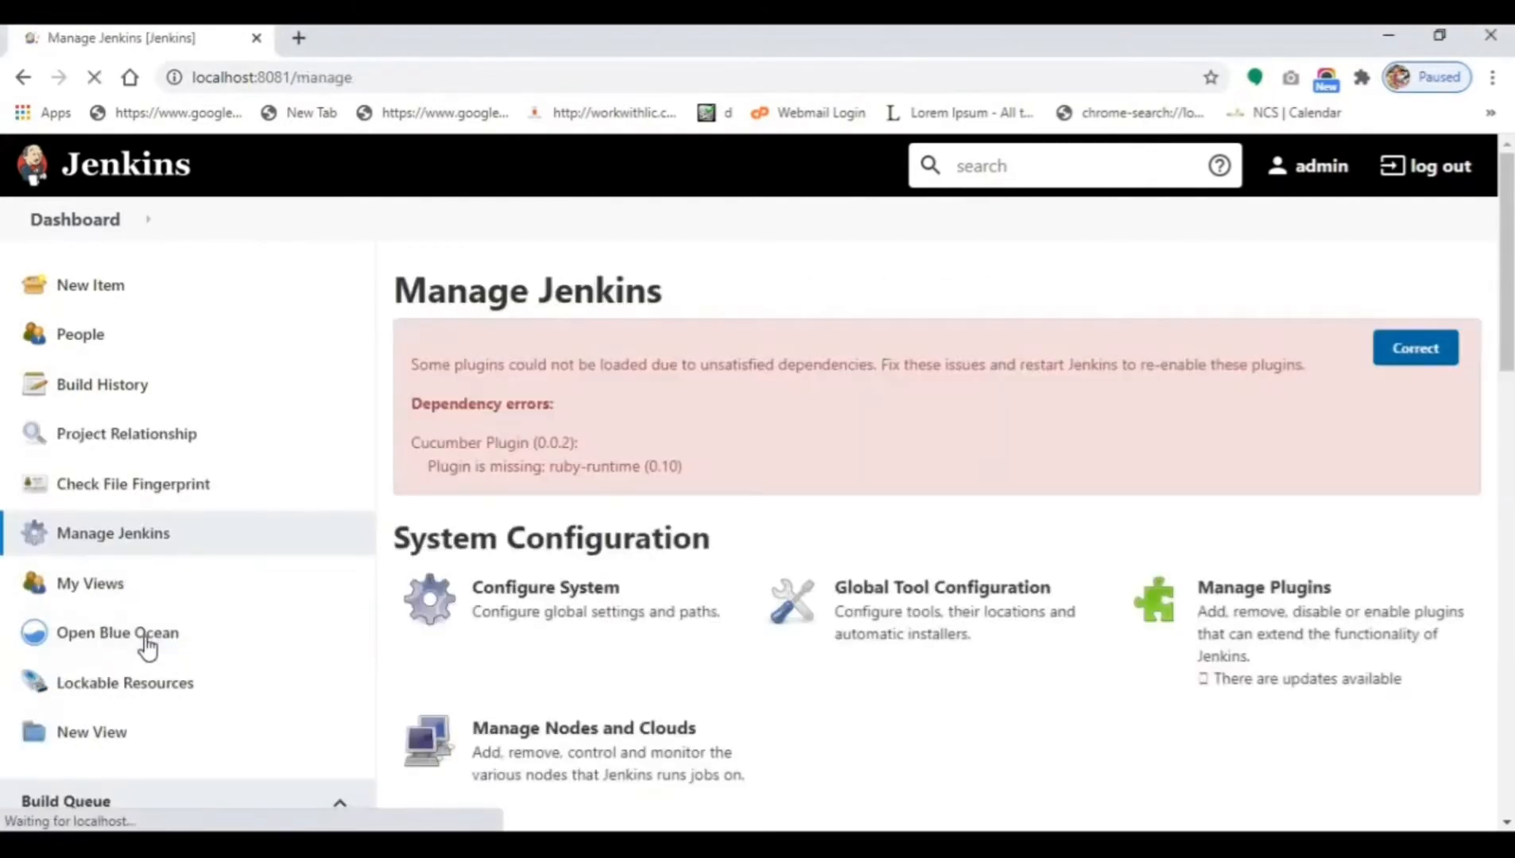
{"action": "left_click", "coordinate": [1306, 648]}
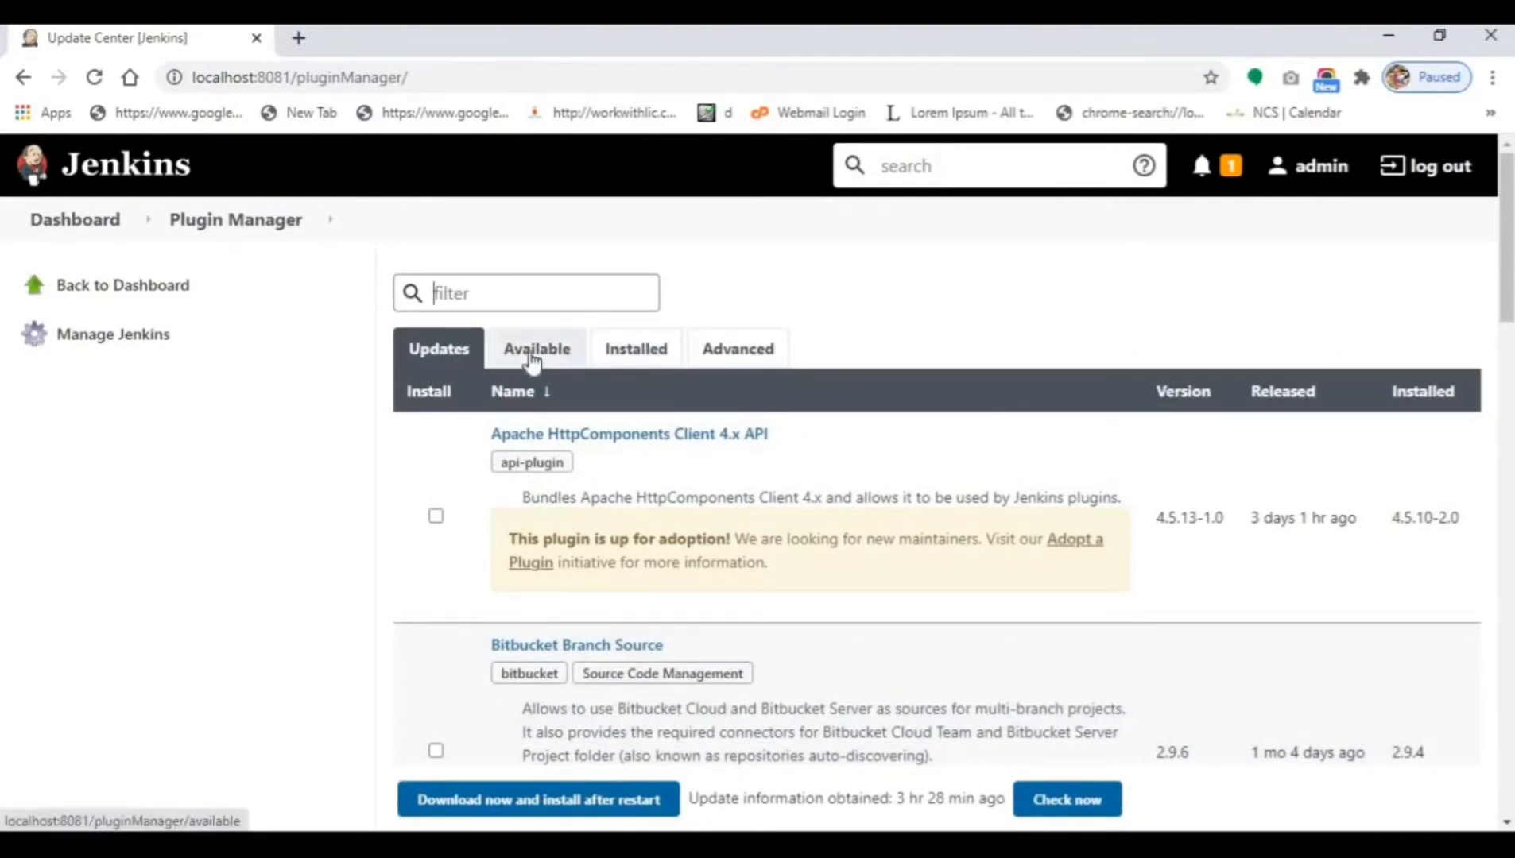
Search available plugins for 'role' and install Role-based Authorization Strategy without restart.
{"action": "left_click", "coordinate": [532, 359]}
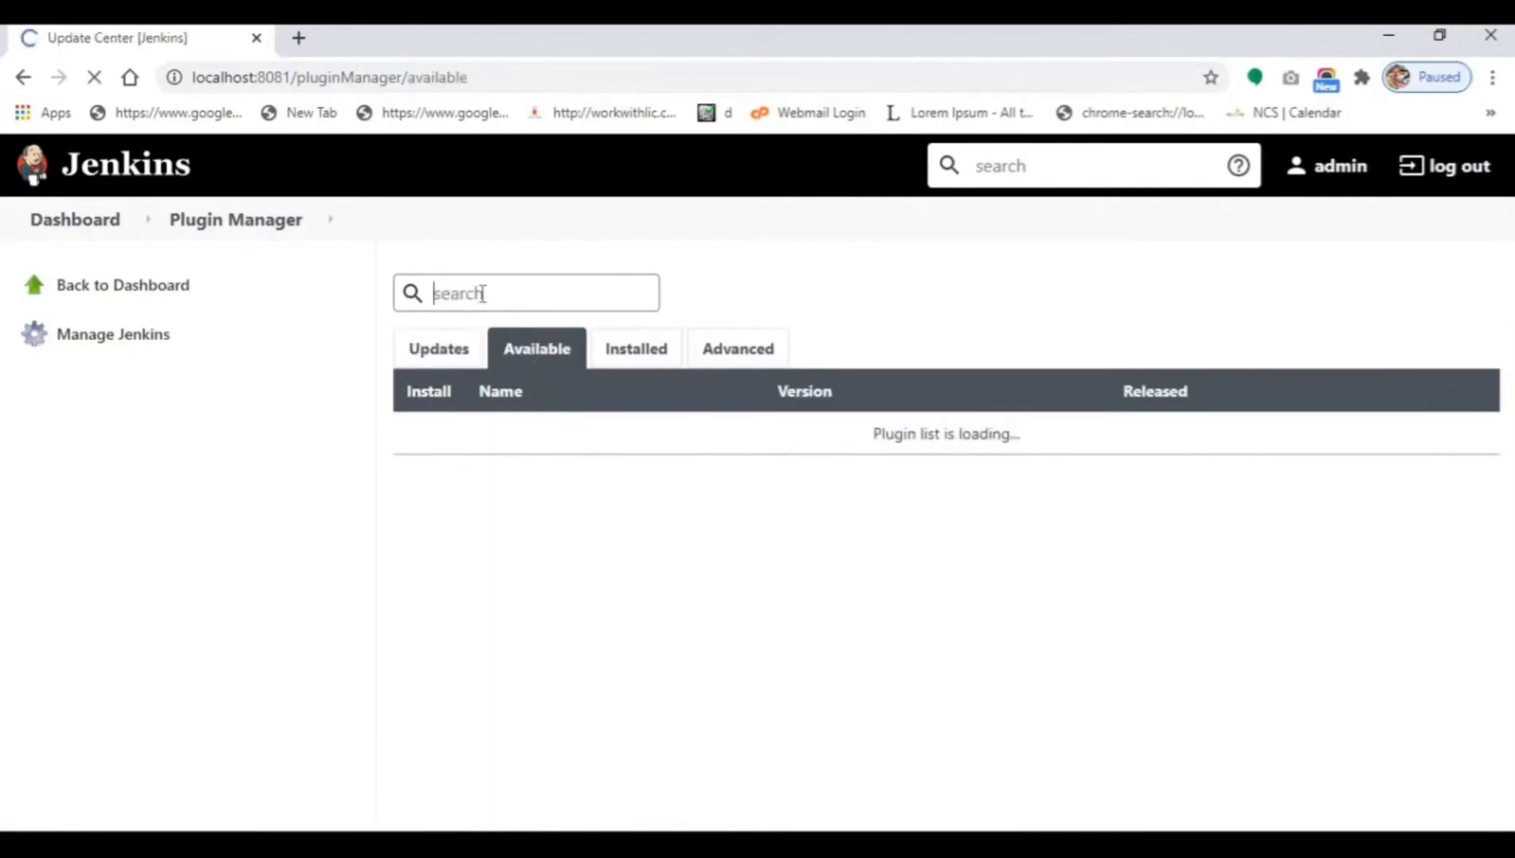
{"action": "type", "text": "role"}
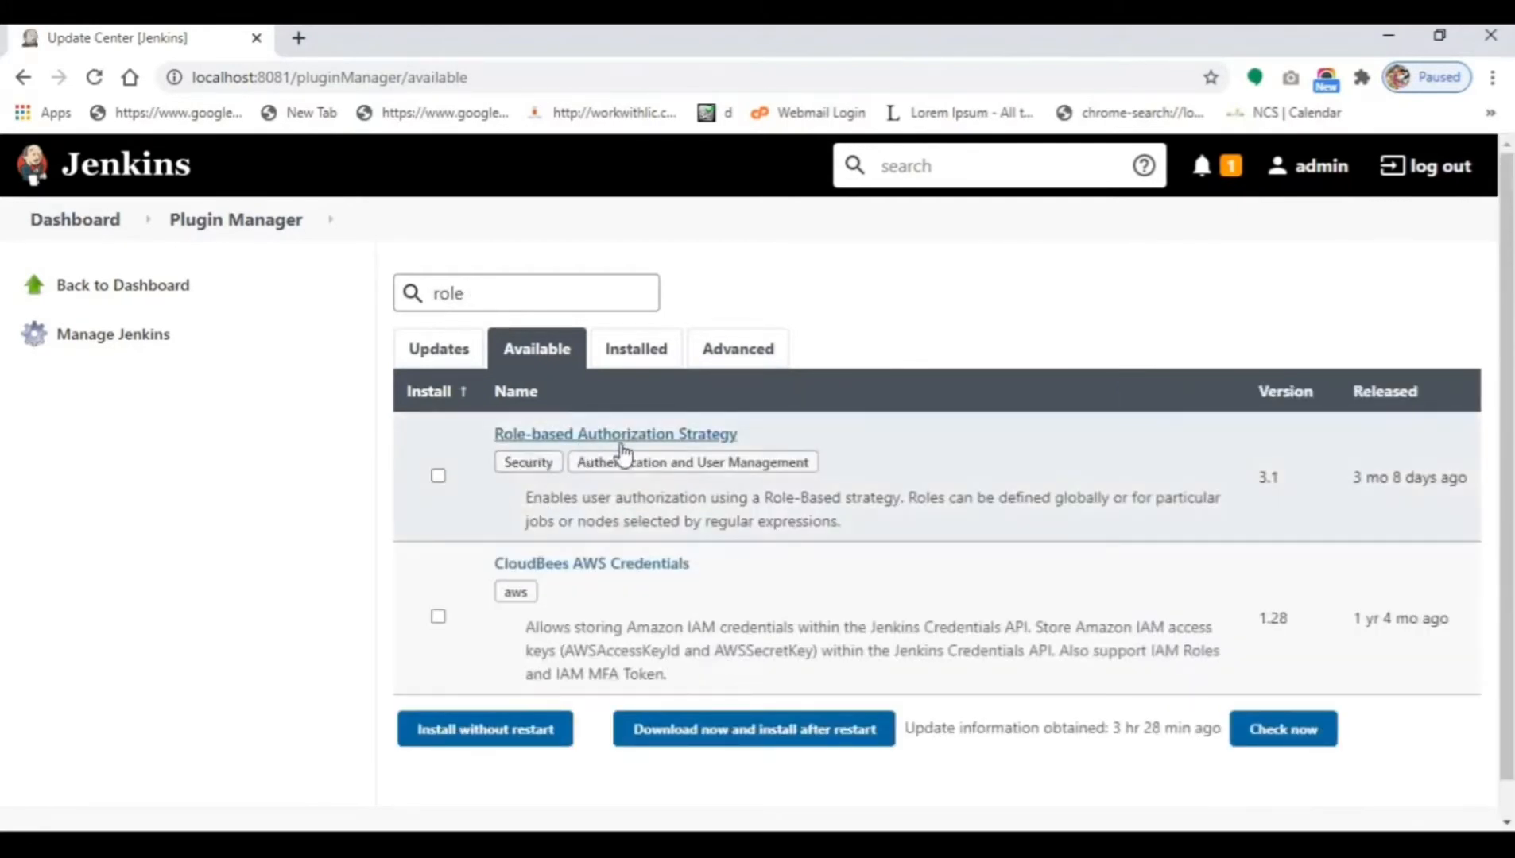
{"action": "left_click", "coordinate": [438, 476]}
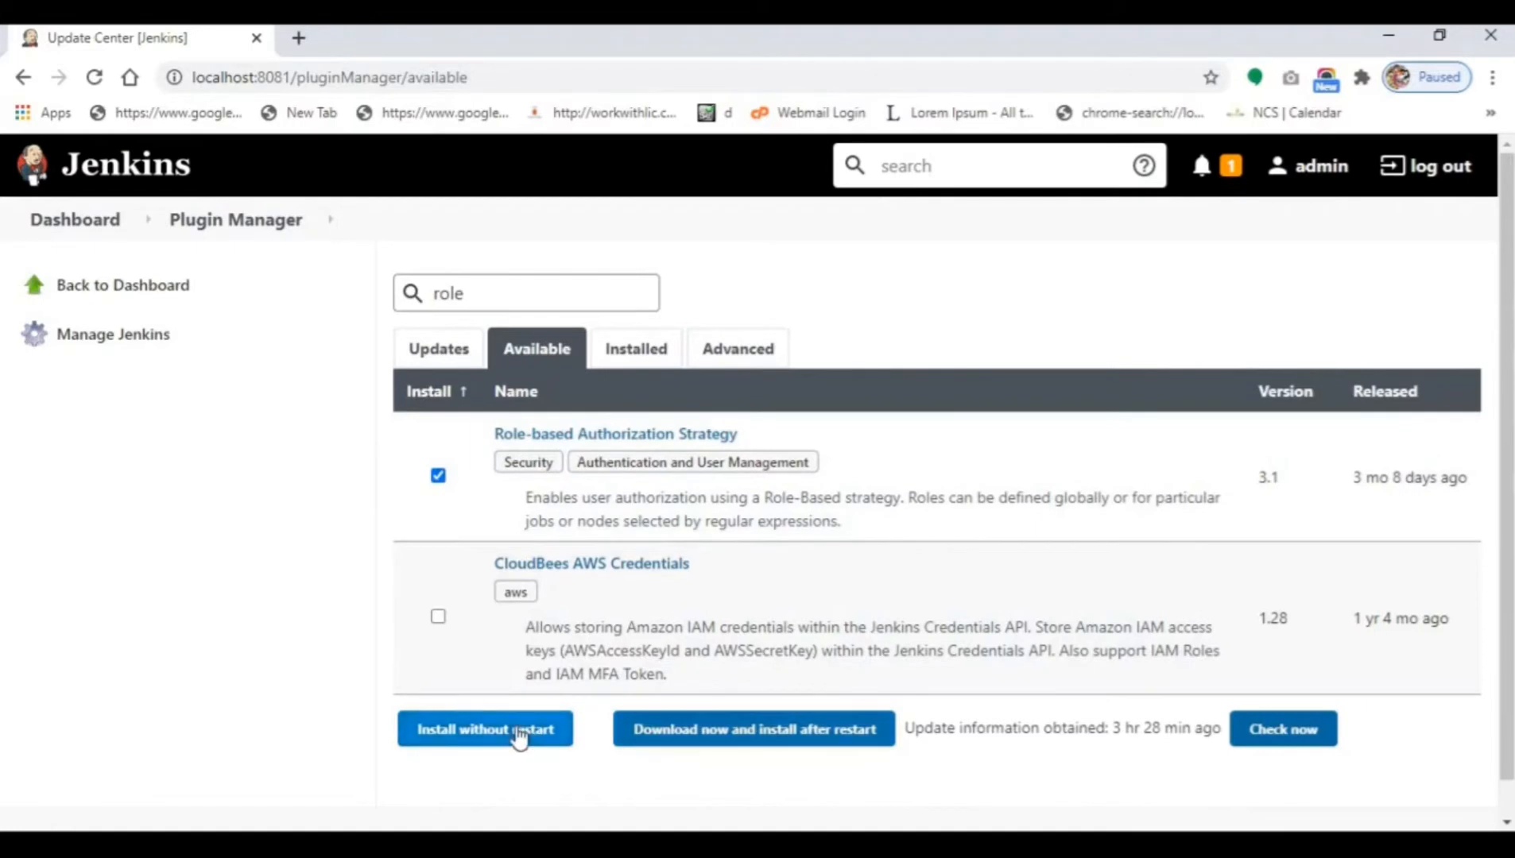
{"action": "left_click", "coordinate": [518, 735]}
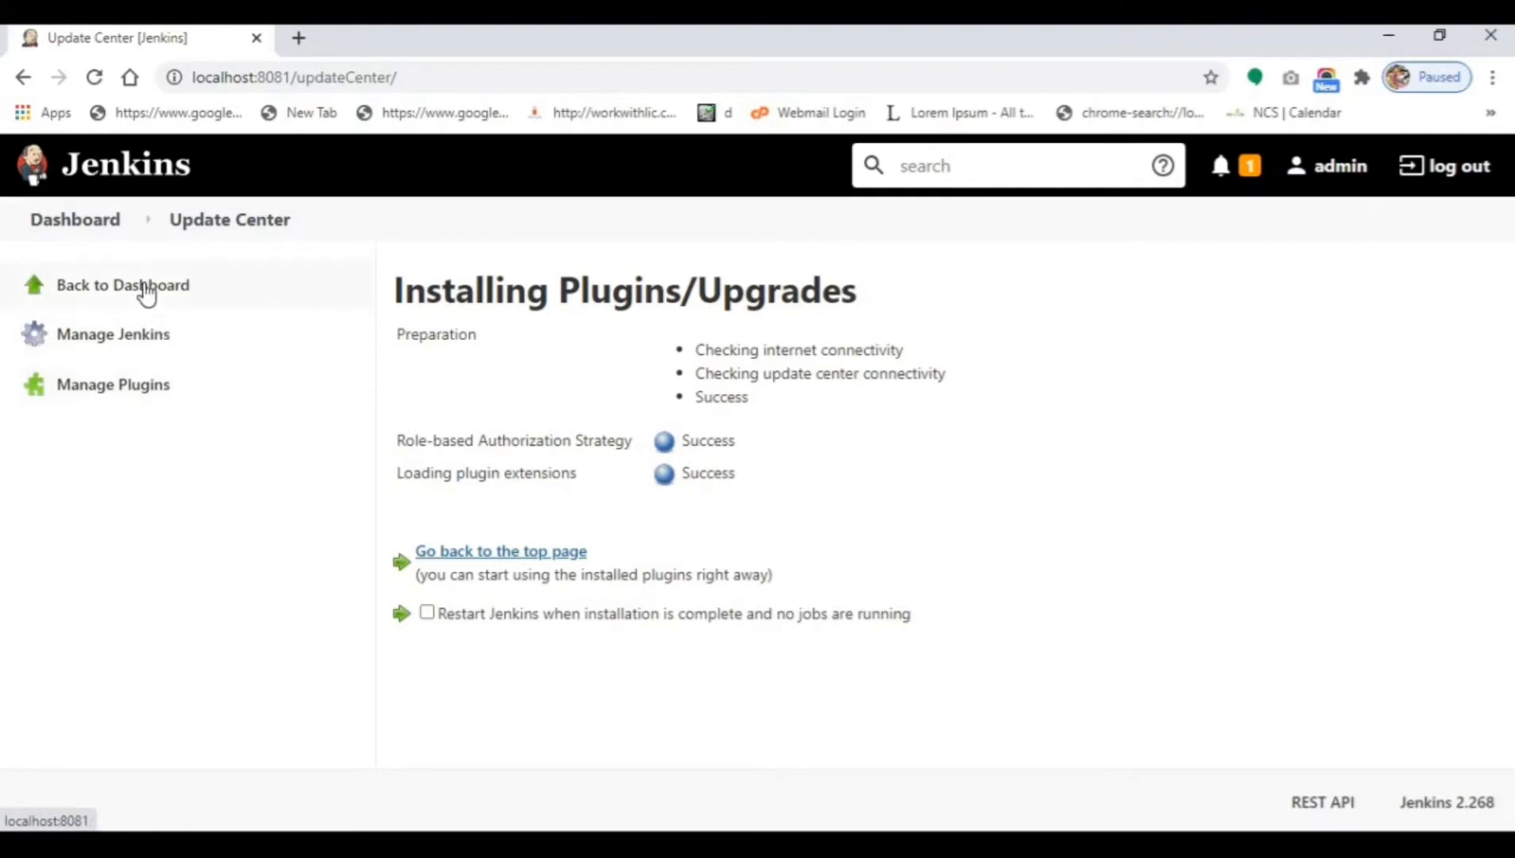
Look through Global Tool Configuration, then return to the Dashboard.
{"action": "left_click", "coordinate": [143, 291]}
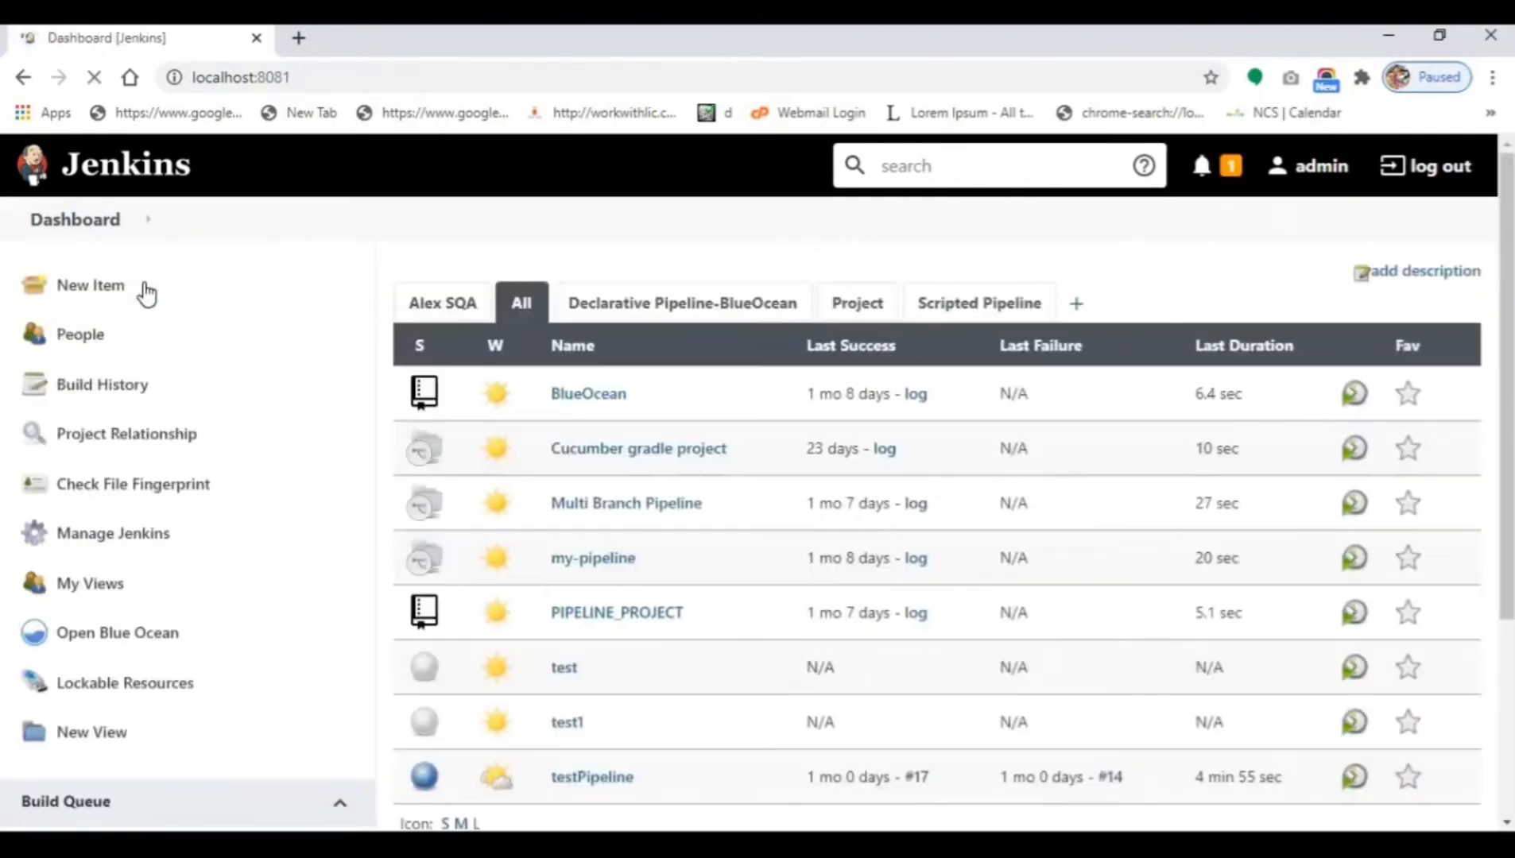
{"action": "left_click", "coordinate": [170, 547]}
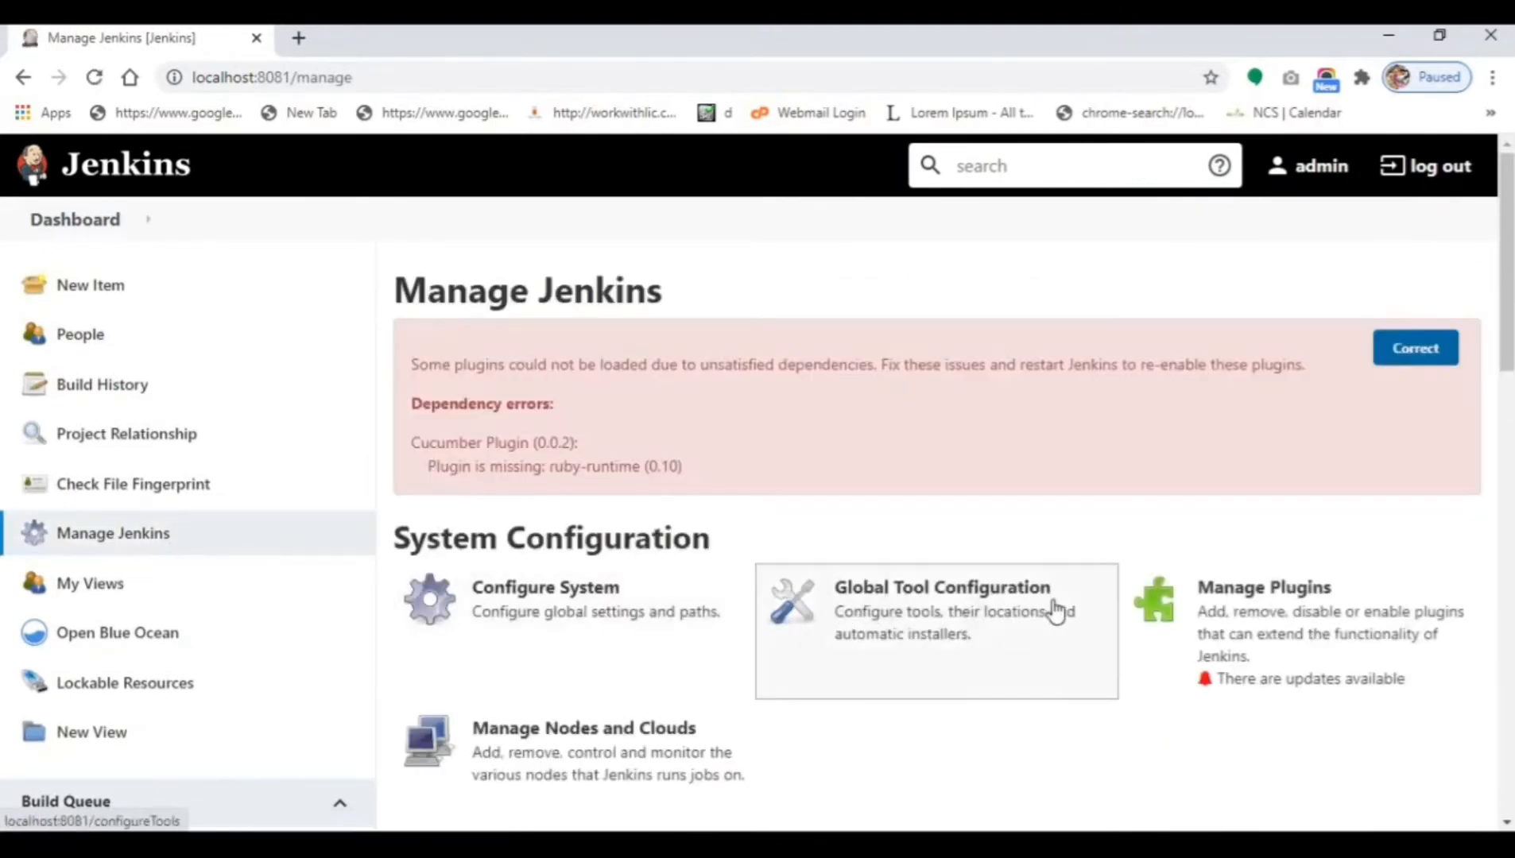
{"action": "left_click", "coordinate": [933, 622]}
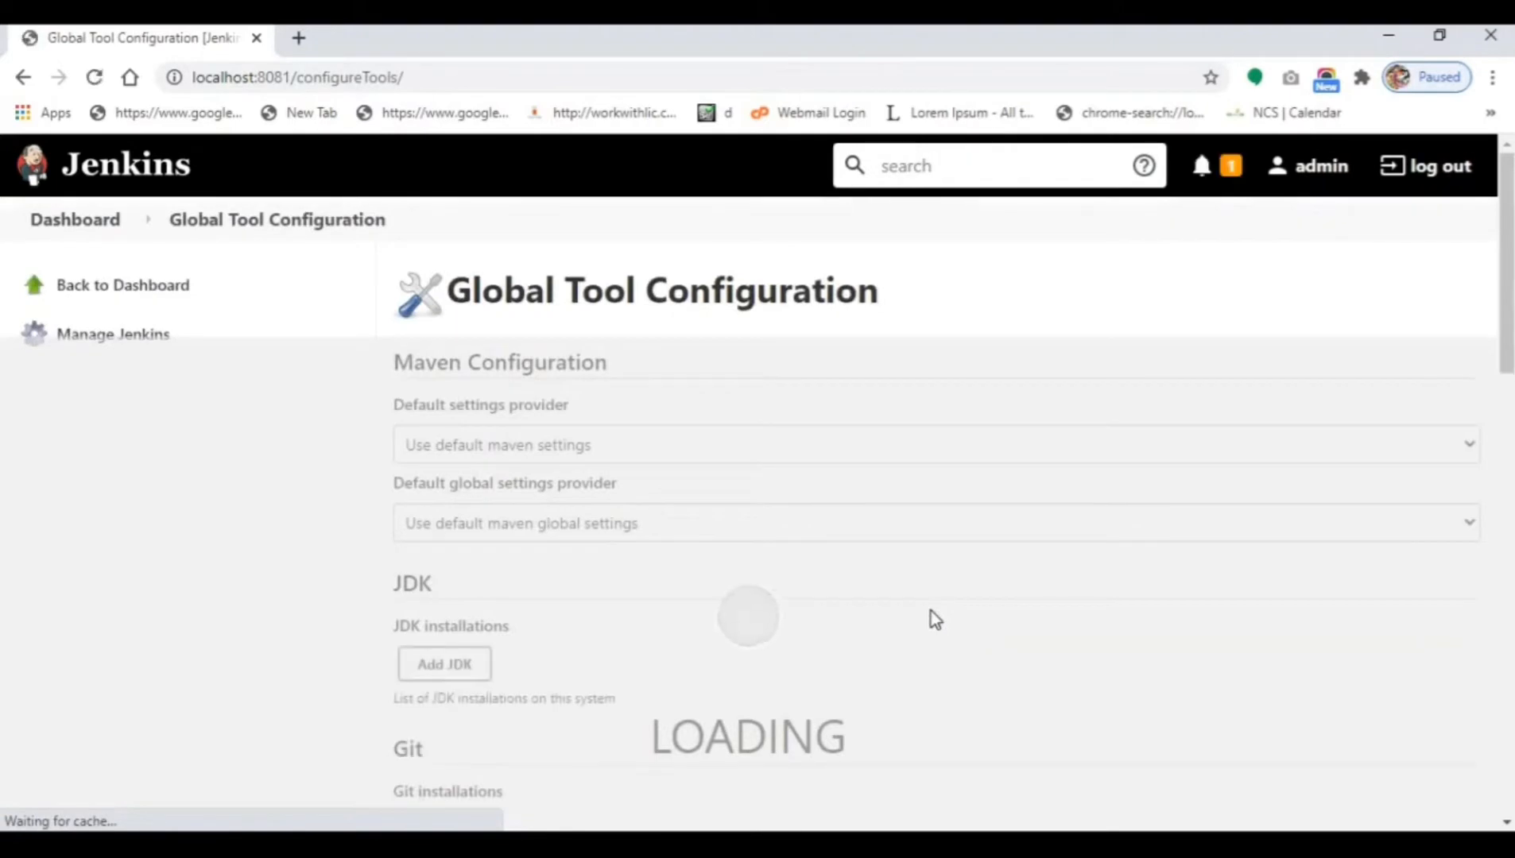
{"action": "scroll", "coordinate": [524, 376], "scroll_direction": "down", "scroll_amount": 6}
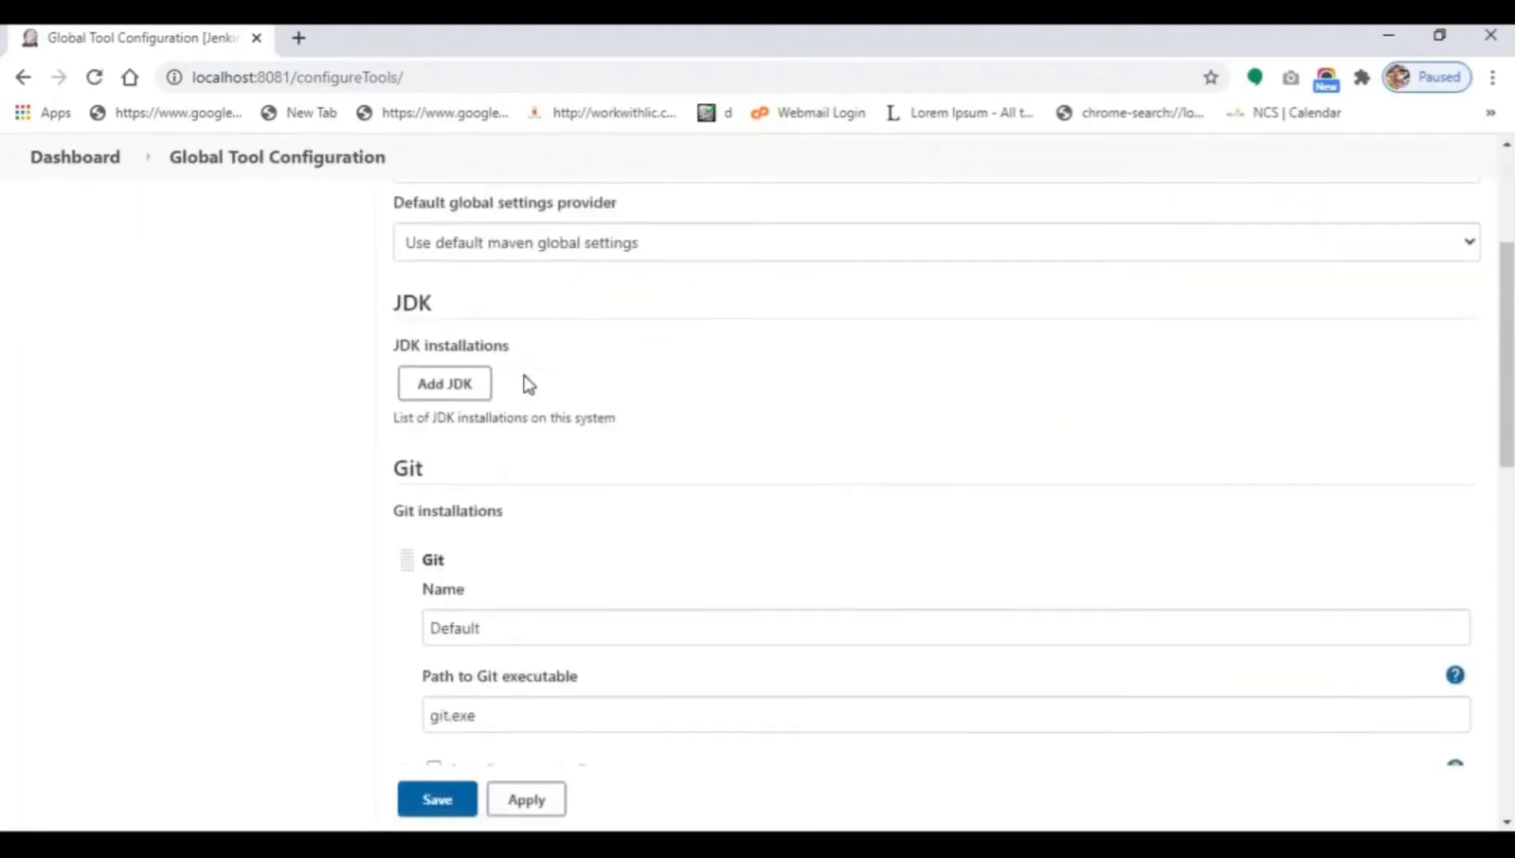
{"action": "scroll", "coordinate": [395, 456], "scroll_direction": "down", "scroll_amount": 12}
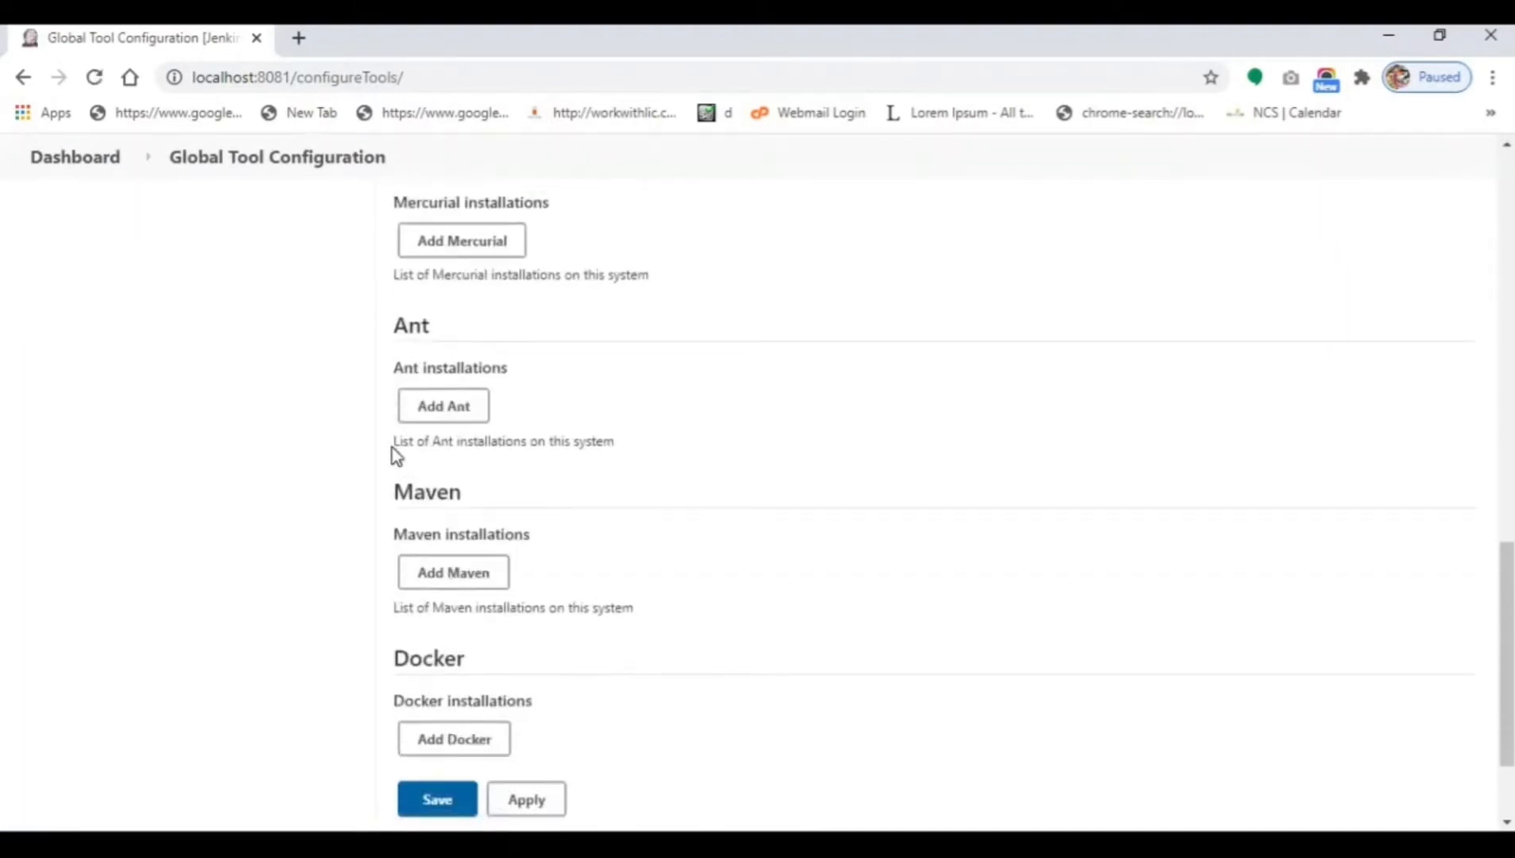
{"action": "scroll", "coordinate": [420, 540], "scroll_direction": "up", "scroll_amount": 12}
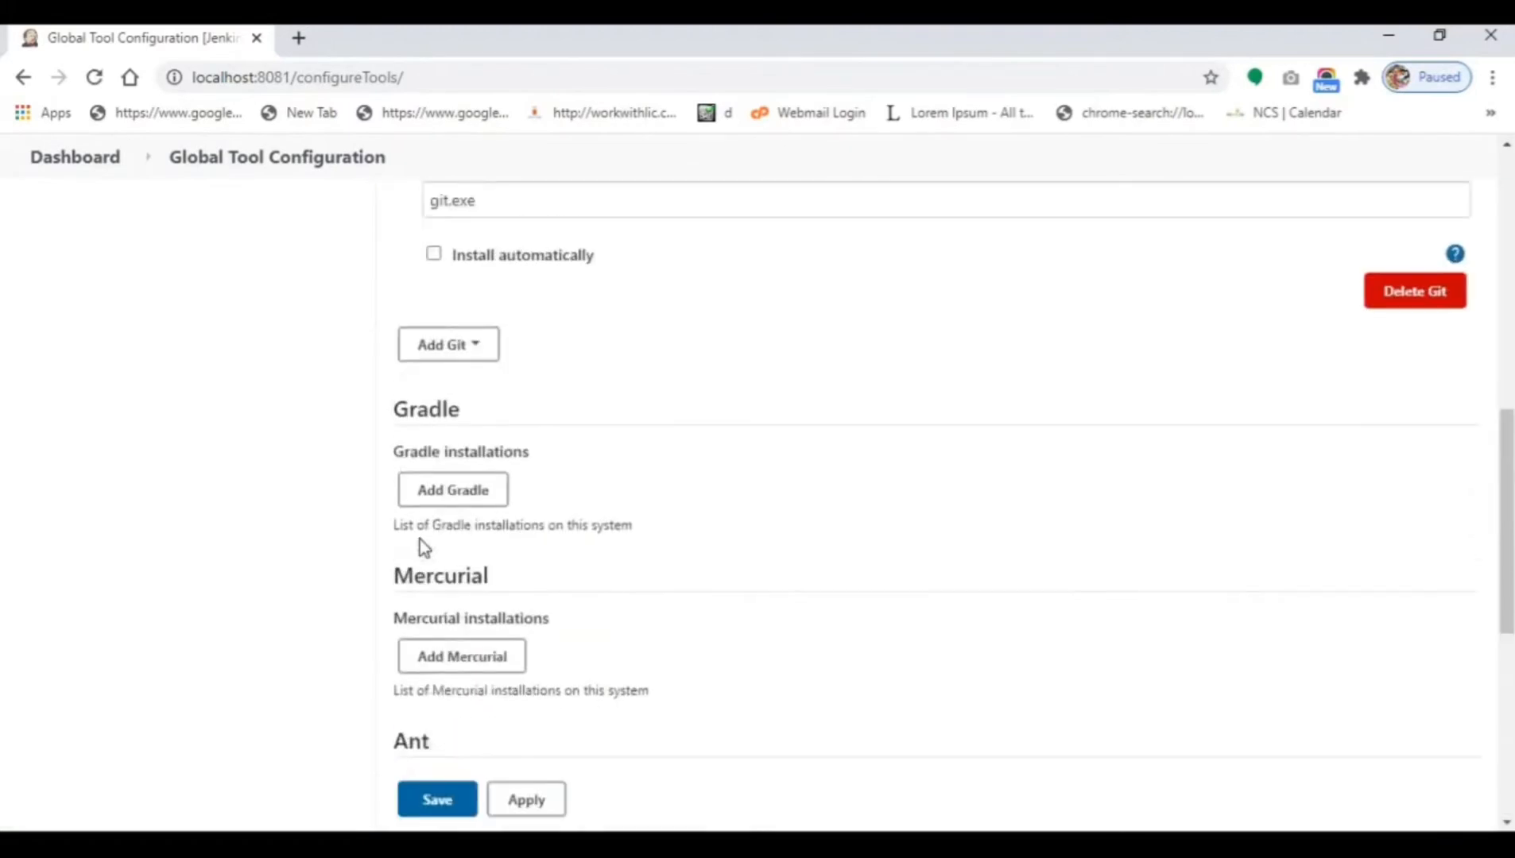
{"action": "scroll", "coordinate": [420, 539], "scroll_direction": "up", "scroll_amount": 3}
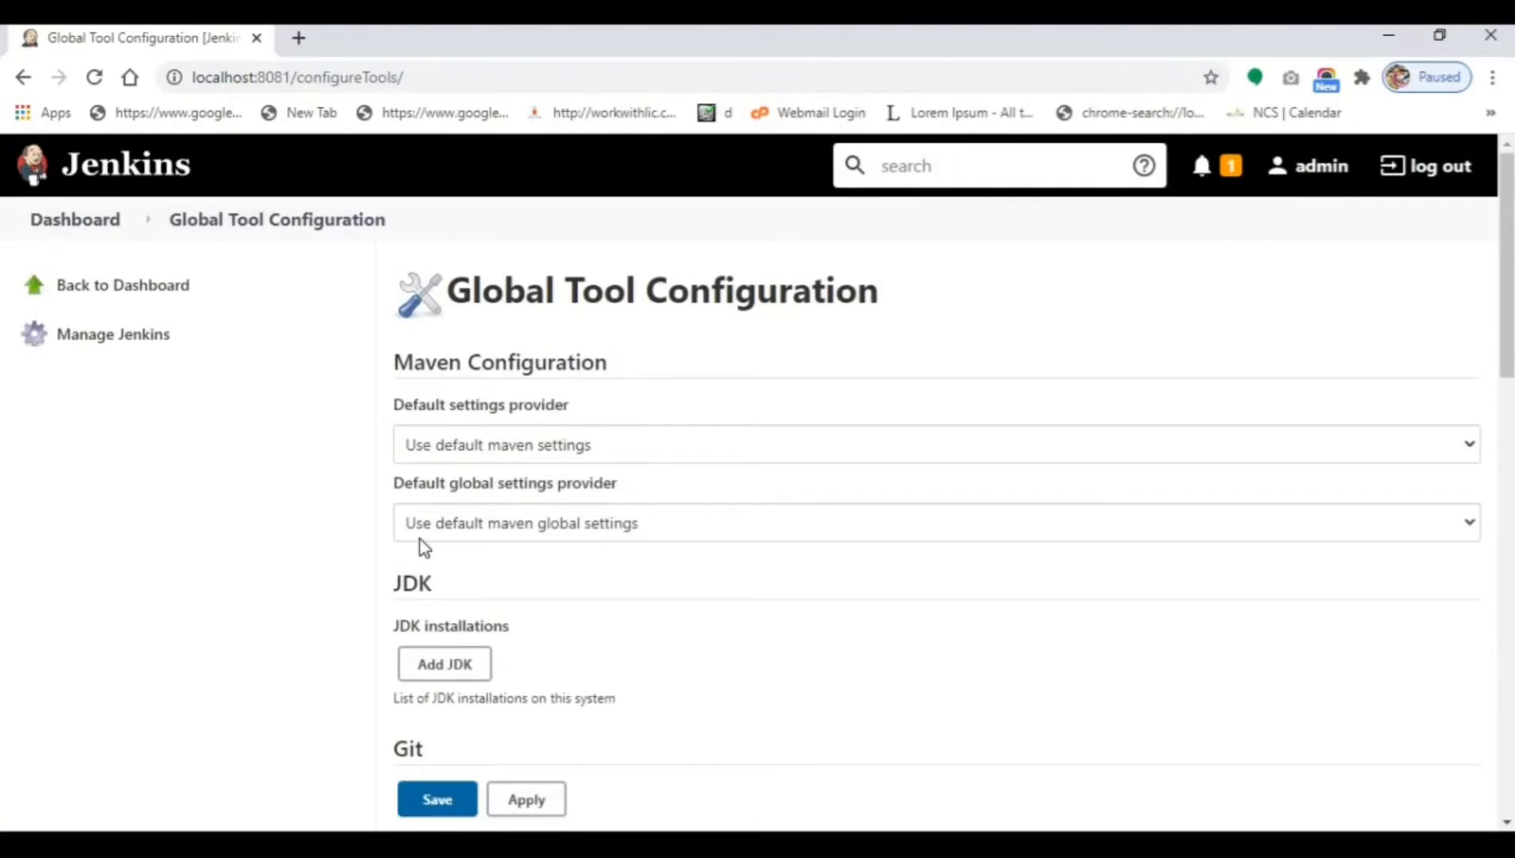
{"action": "scroll", "coordinate": [420, 540], "scroll_direction": "down", "scroll_amount": 8}
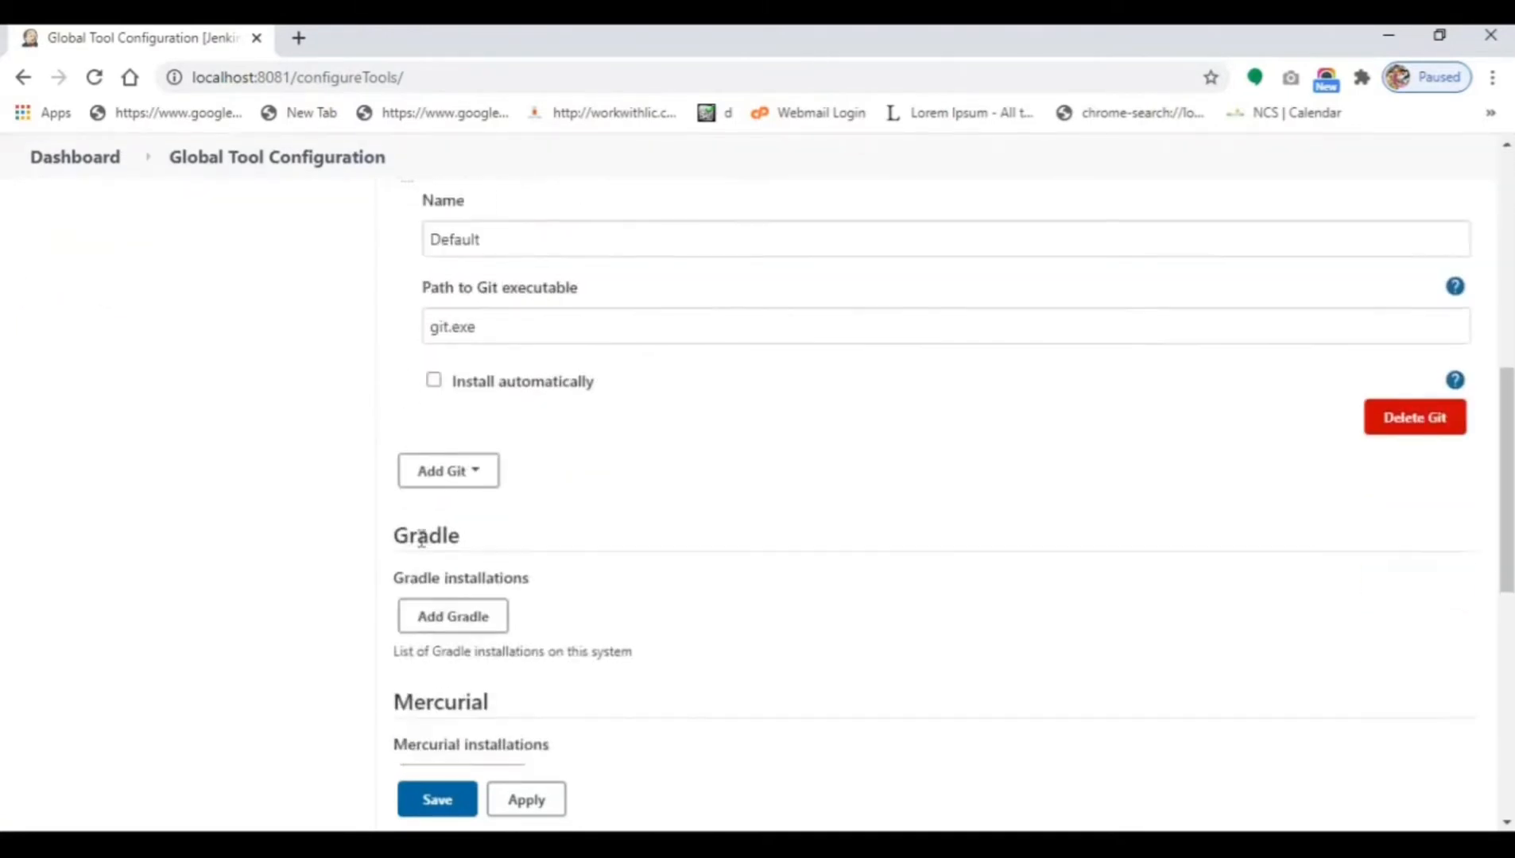
{"action": "scroll", "coordinate": [421, 539], "scroll_direction": "down", "scroll_amount": 6}
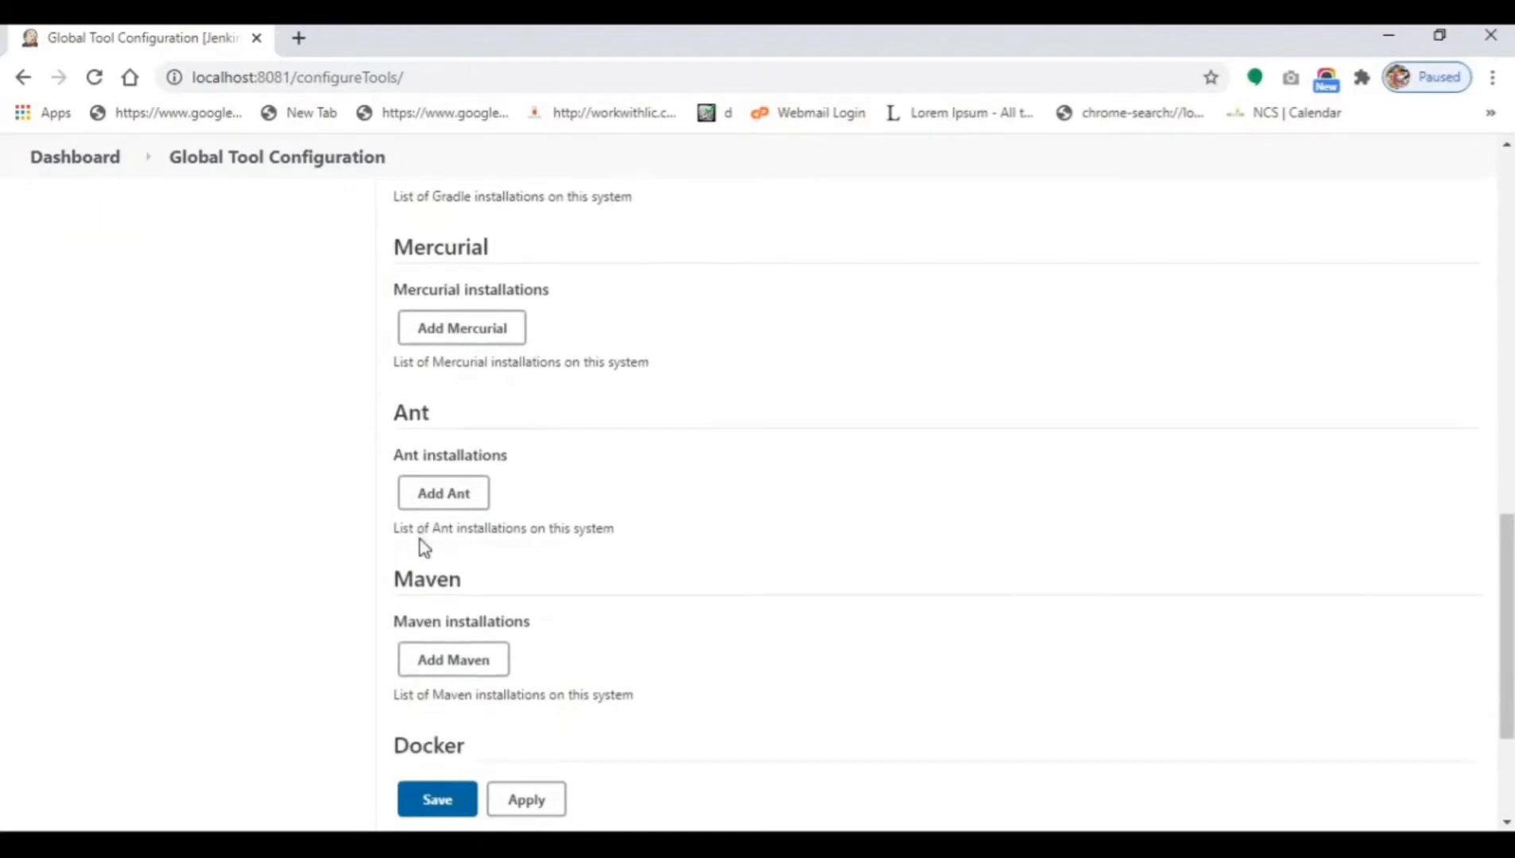
{"action": "scroll", "coordinate": [420, 540], "scroll_direction": "down", "scroll_amount": 3}
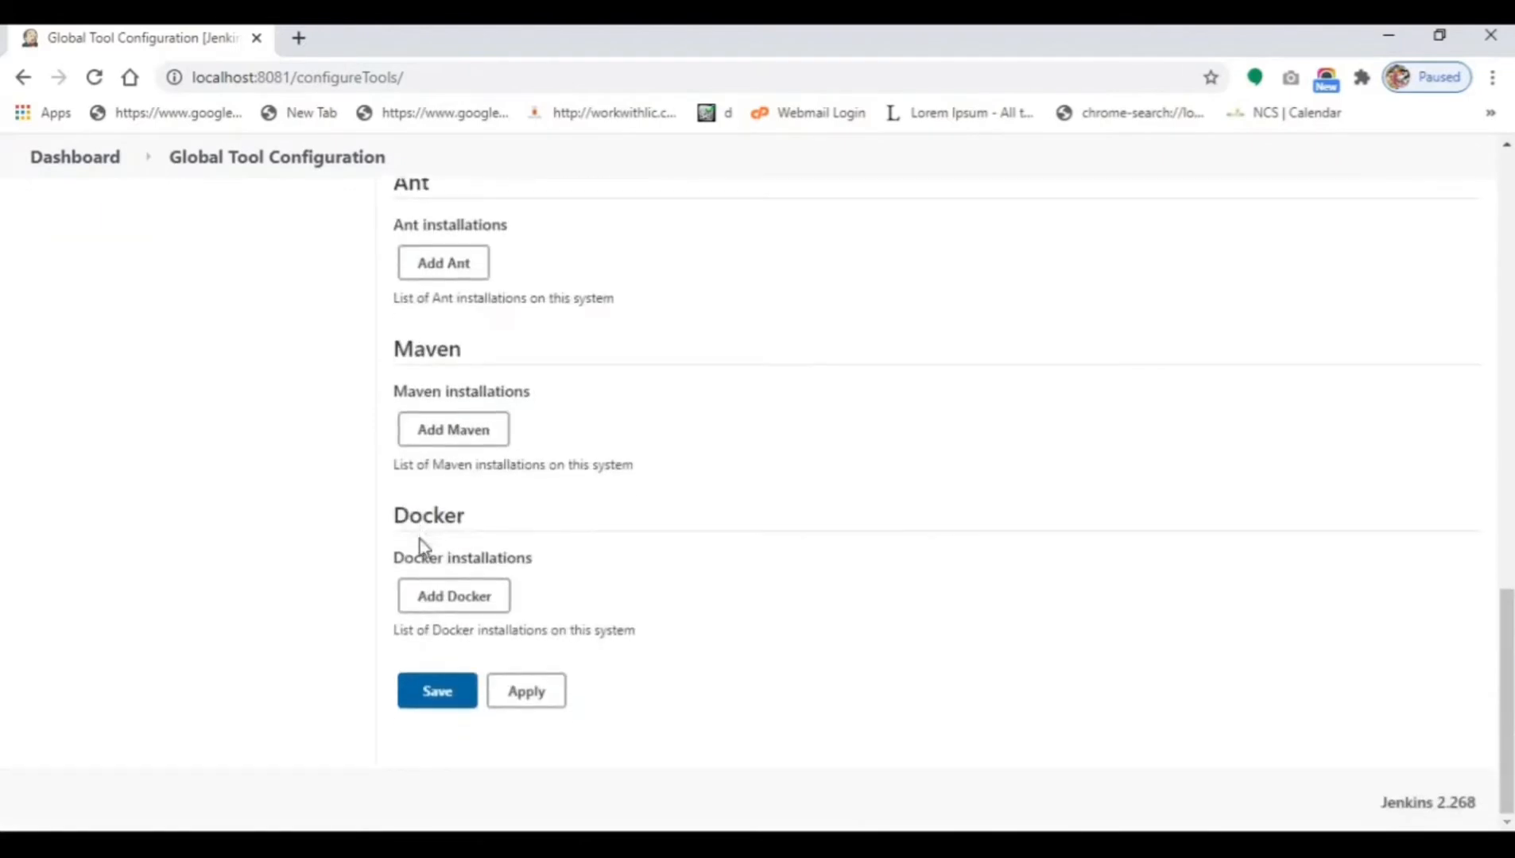
{"action": "scroll", "coordinate": [421, 540], "scroll_direction": "up", "scroll_amount": 3}
{"action": "left_click", "coordinate": [104, 169]}
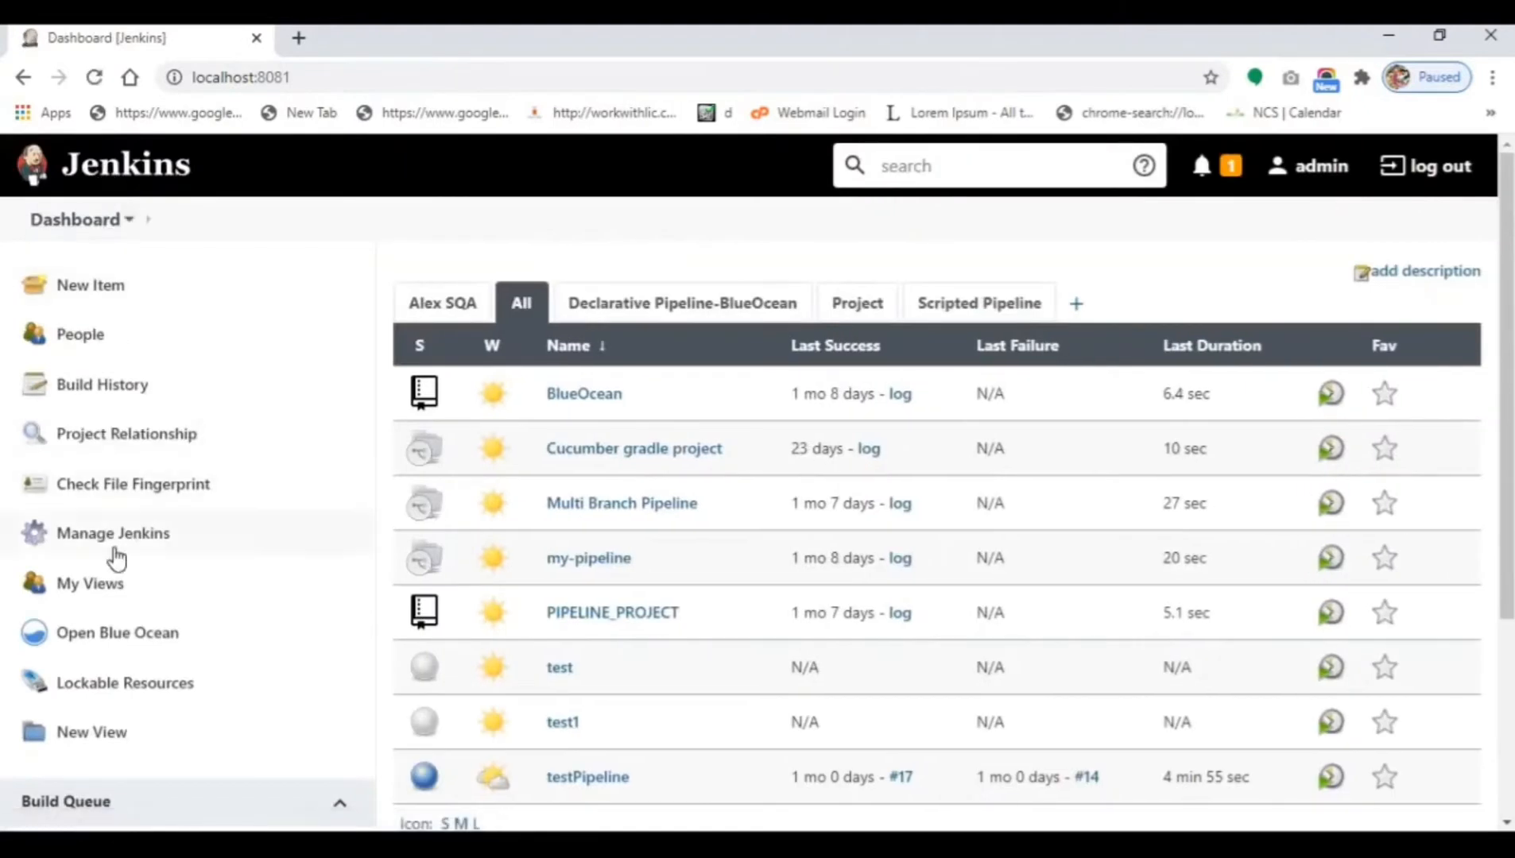
Set authorization in Configure Global Security to Role-Based Strategy, then apply and save.
{"action": "left_click", "coordinate": [113, 547]}
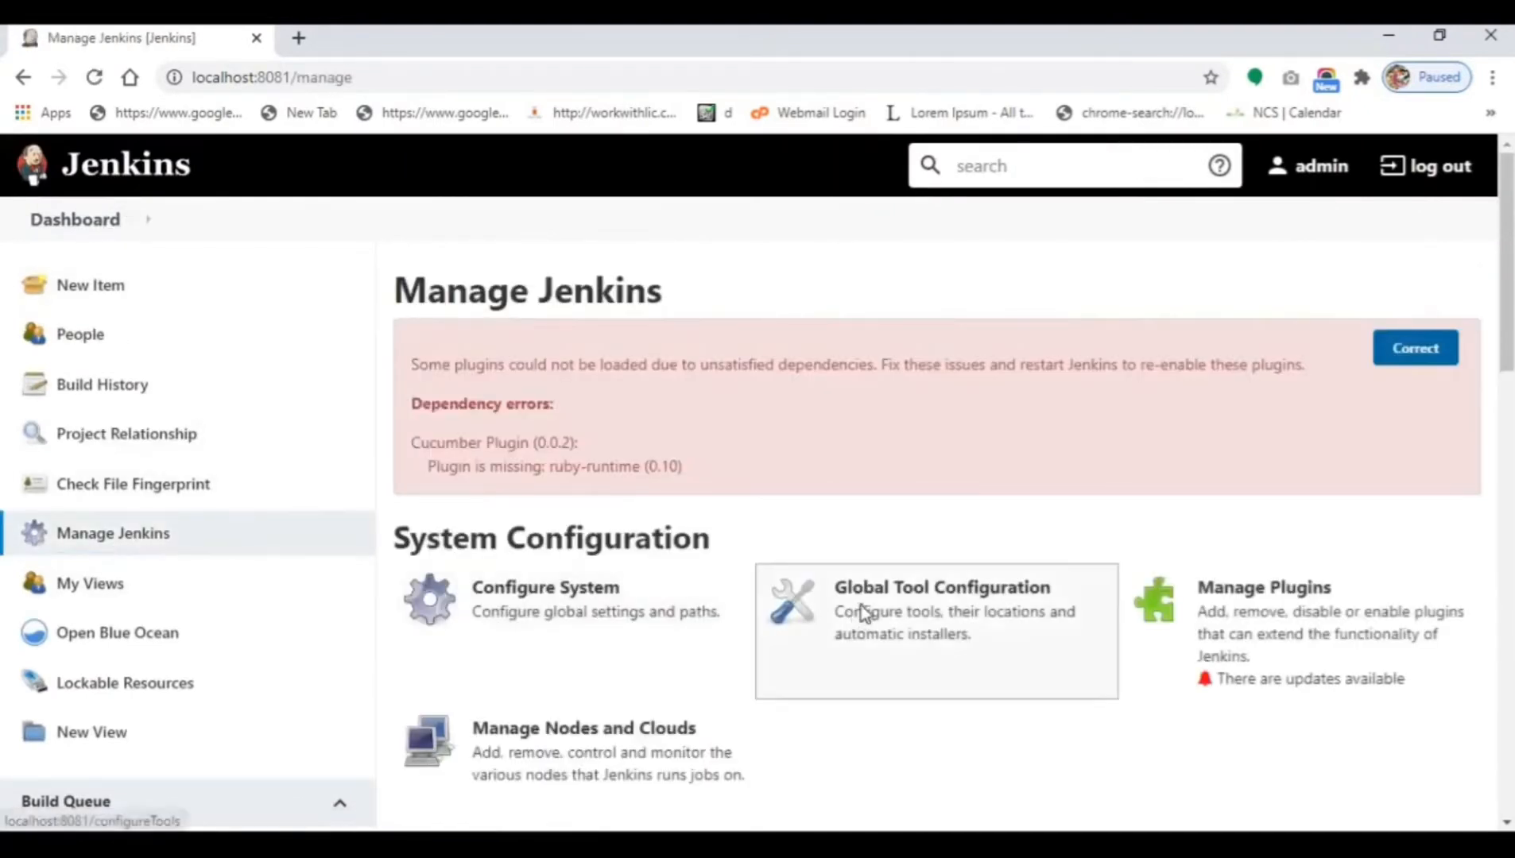
{"action": "scroll", "coordinate": [863, 614], "scroll_direction": "down", "scroll_amount": 3}
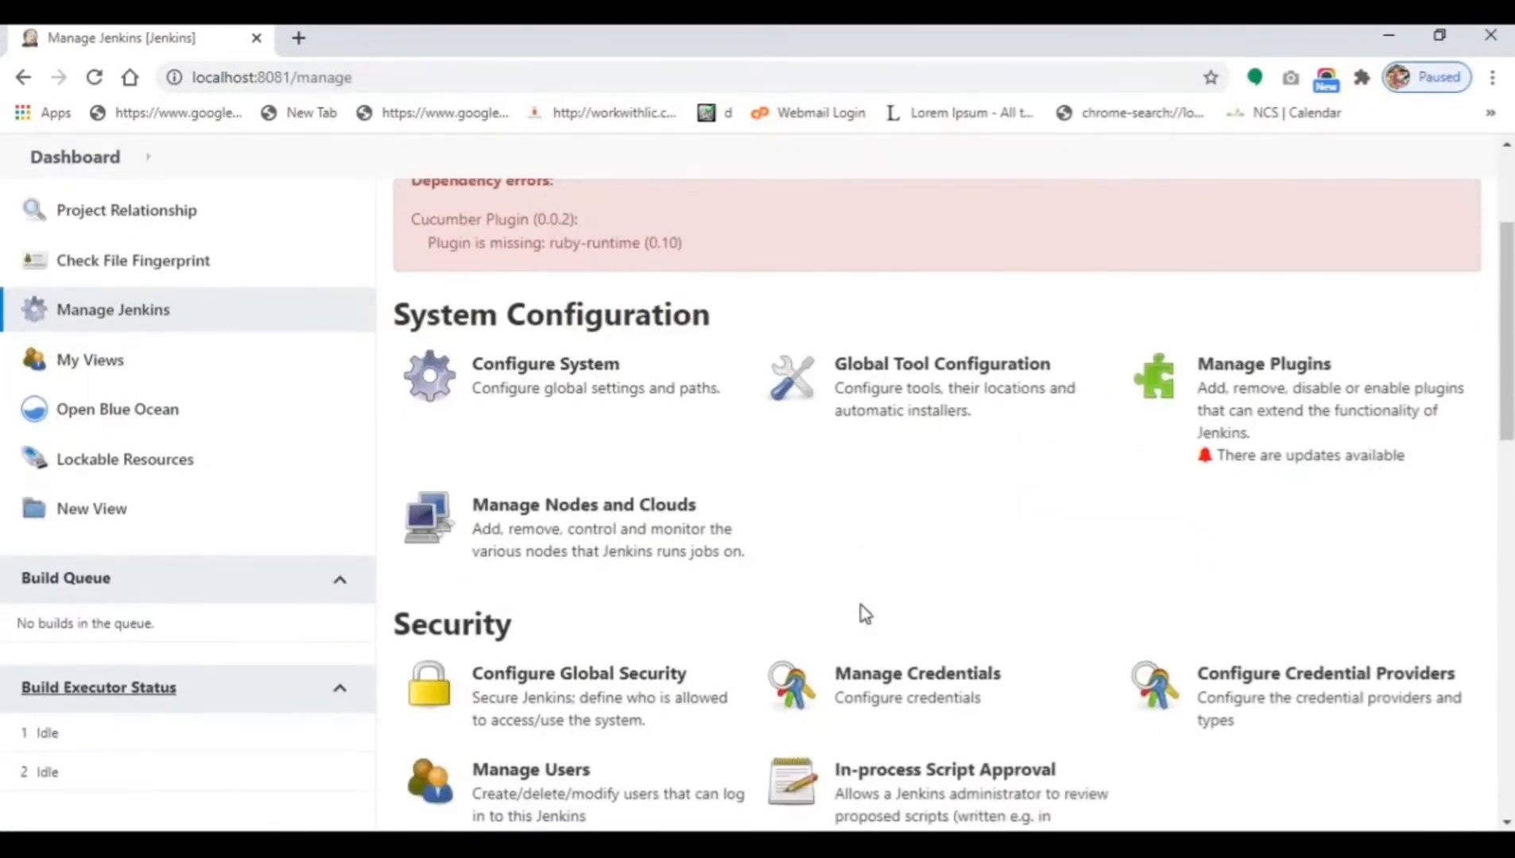
{"action": "scroll", "coordinate": [861, 610], "scroll_direction": "down", "scroll_amount": 2}
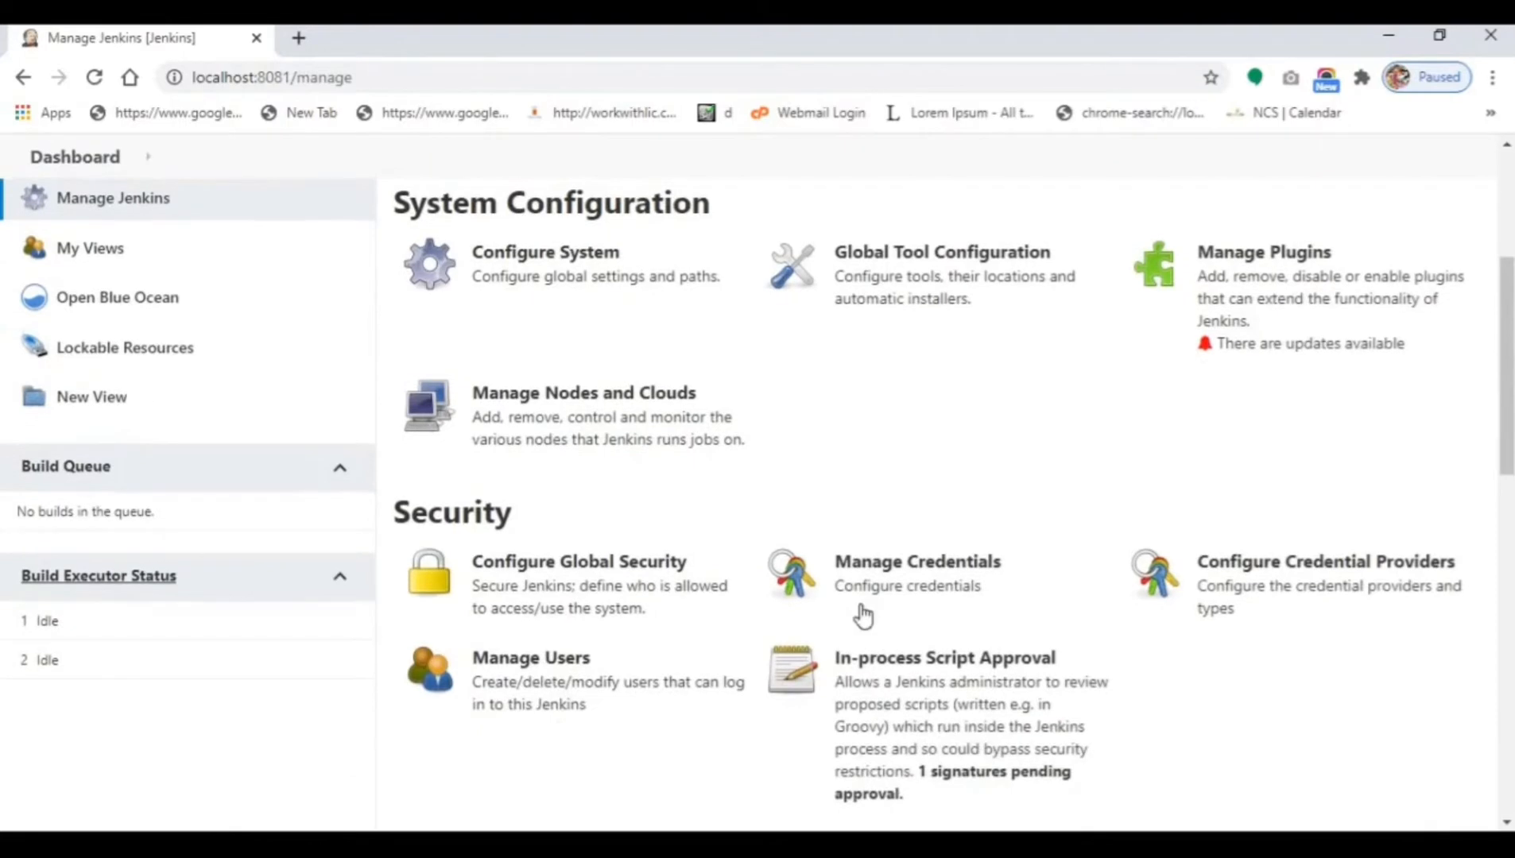
{"action": "left_click", "coordinate": [610, 586]}
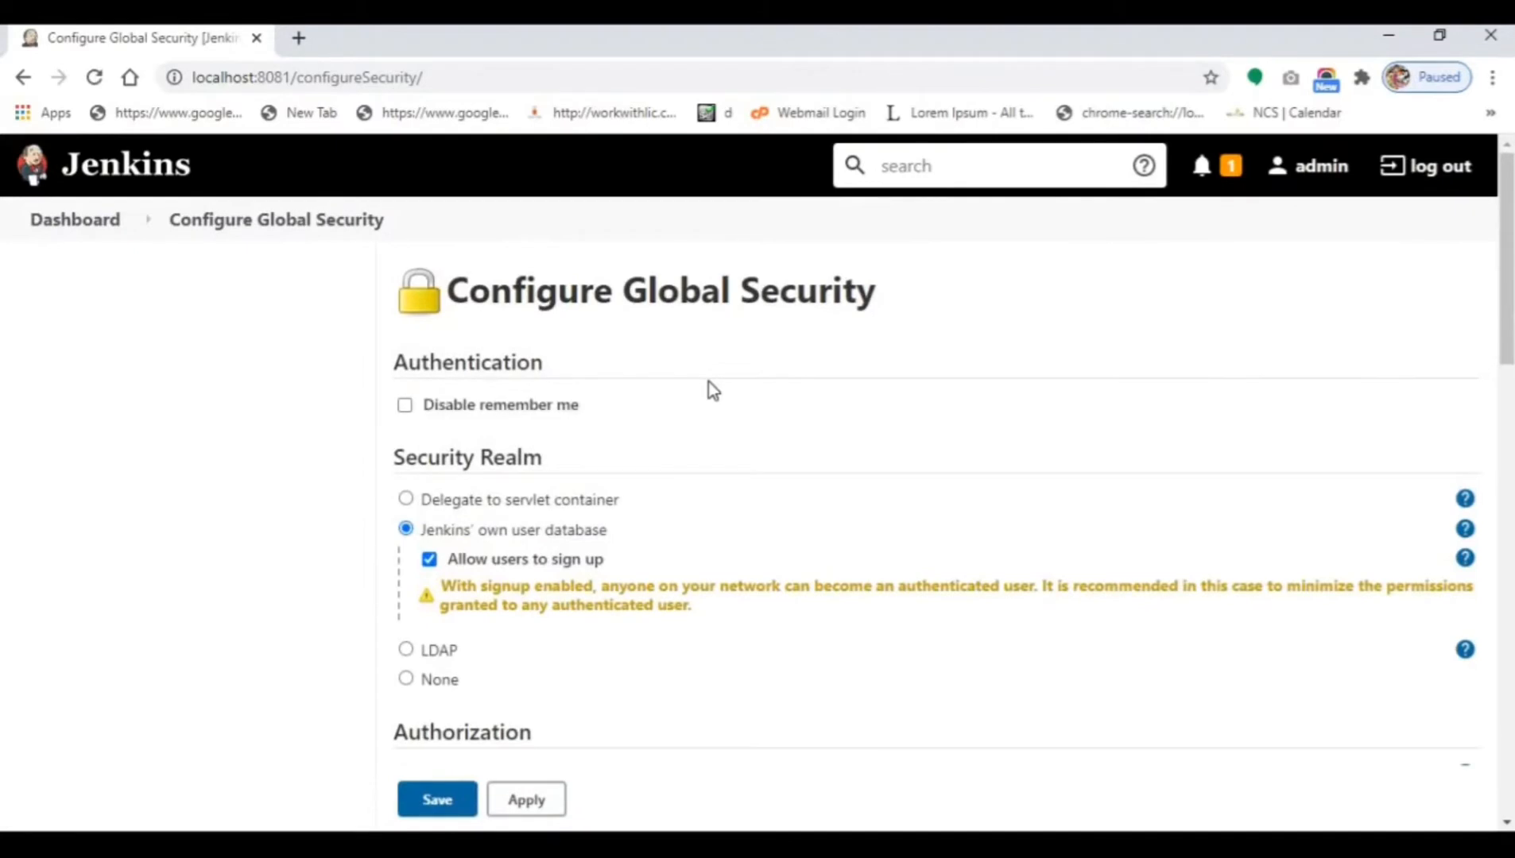
{"action": "scroll", "coordinate": [707, 381], "scroll_direction": "down", "scroll_amount": 5}
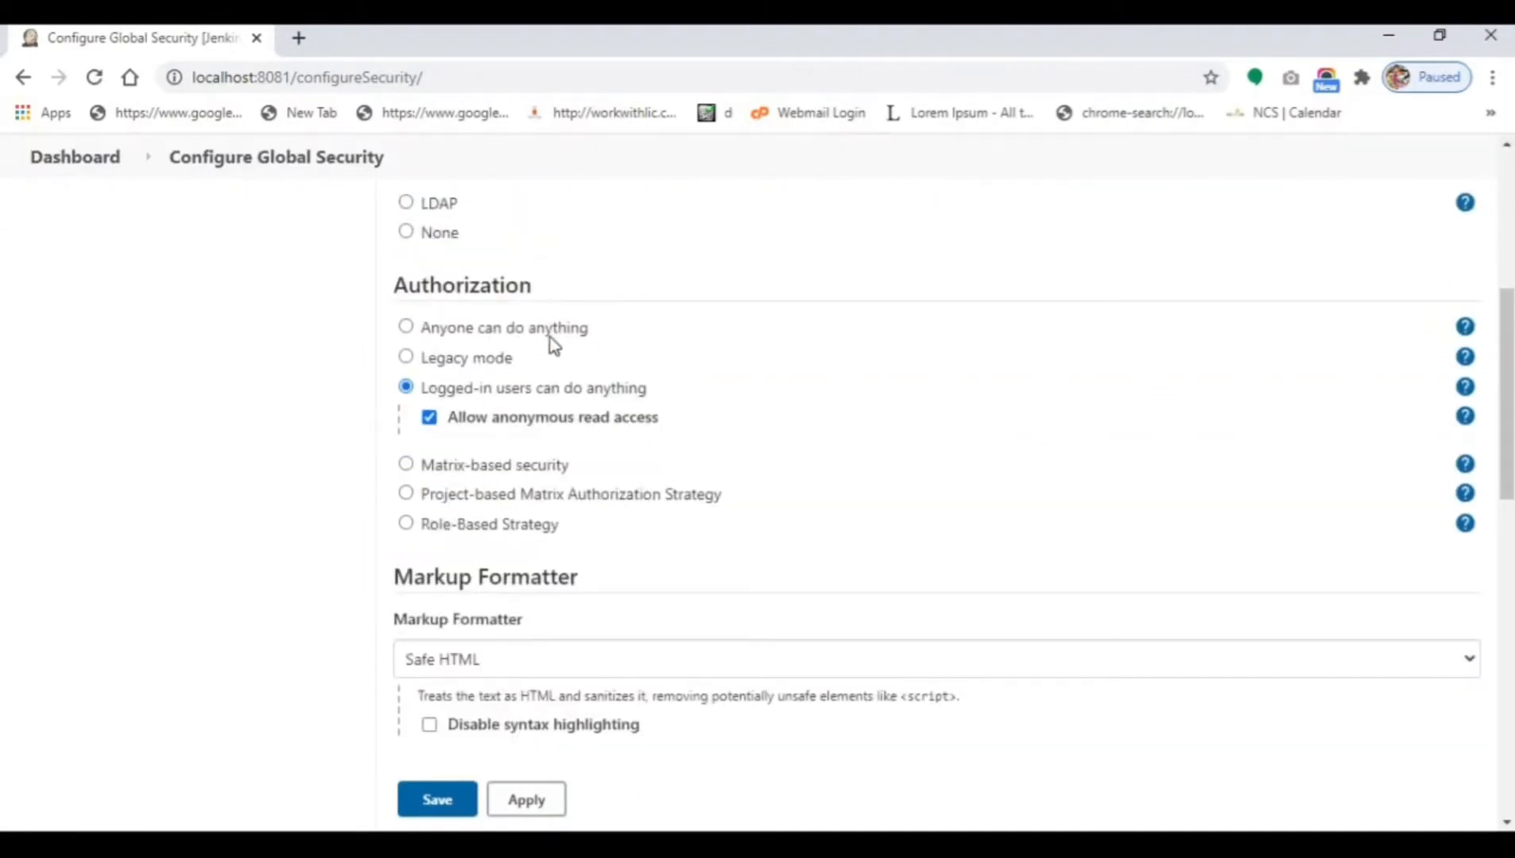
{"action": "scroll", "coordinate": [550, 341], "scroll_direction": "up", "scroll_amount": 3}
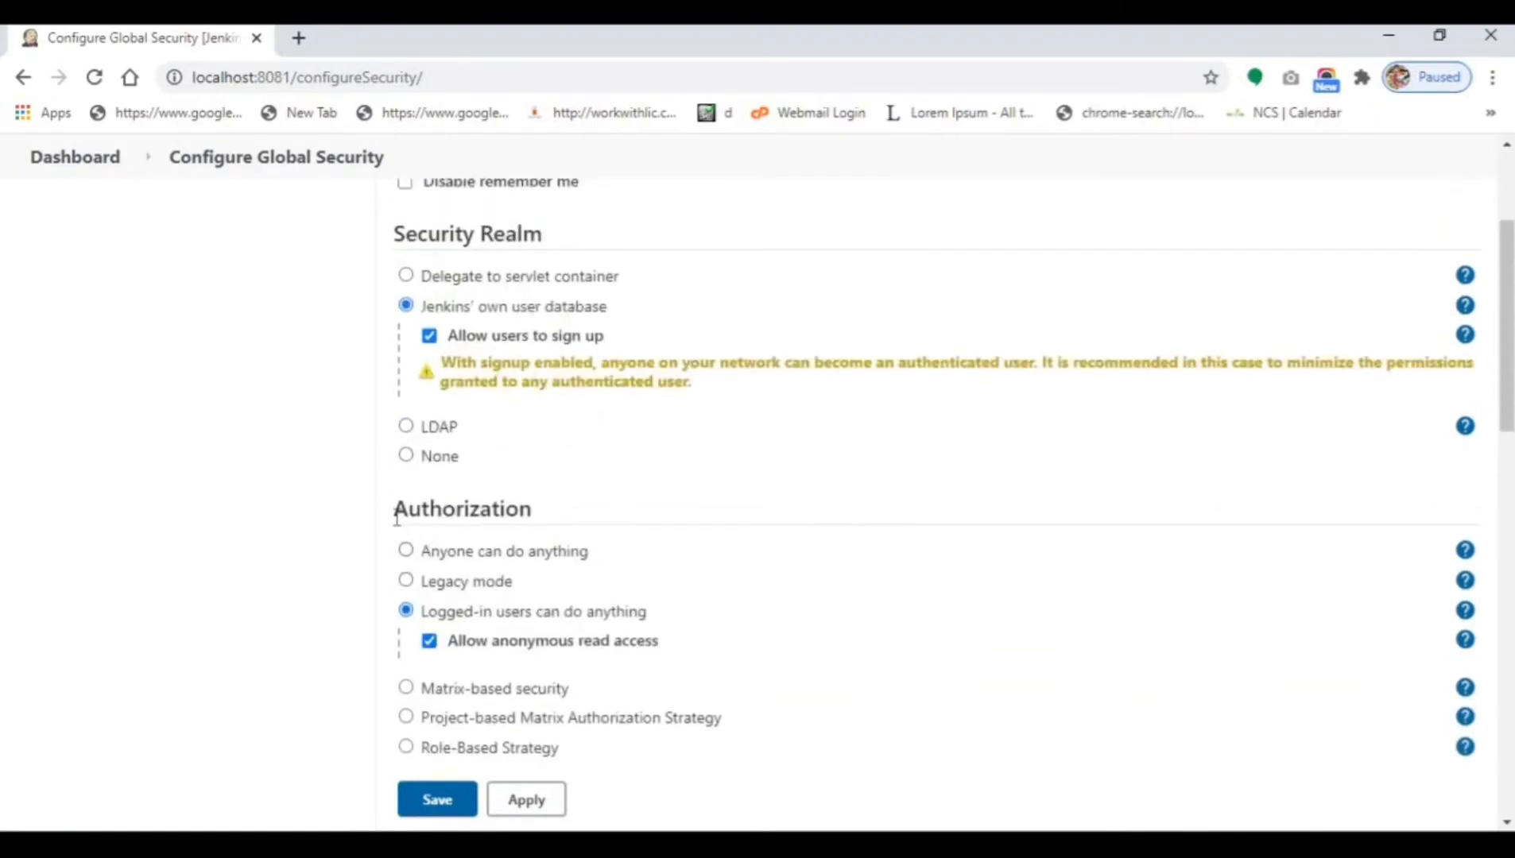
{"action": "scroll", "coordinate": [573, 525], "scroll_direction": "down", "scroll_amount": 2}
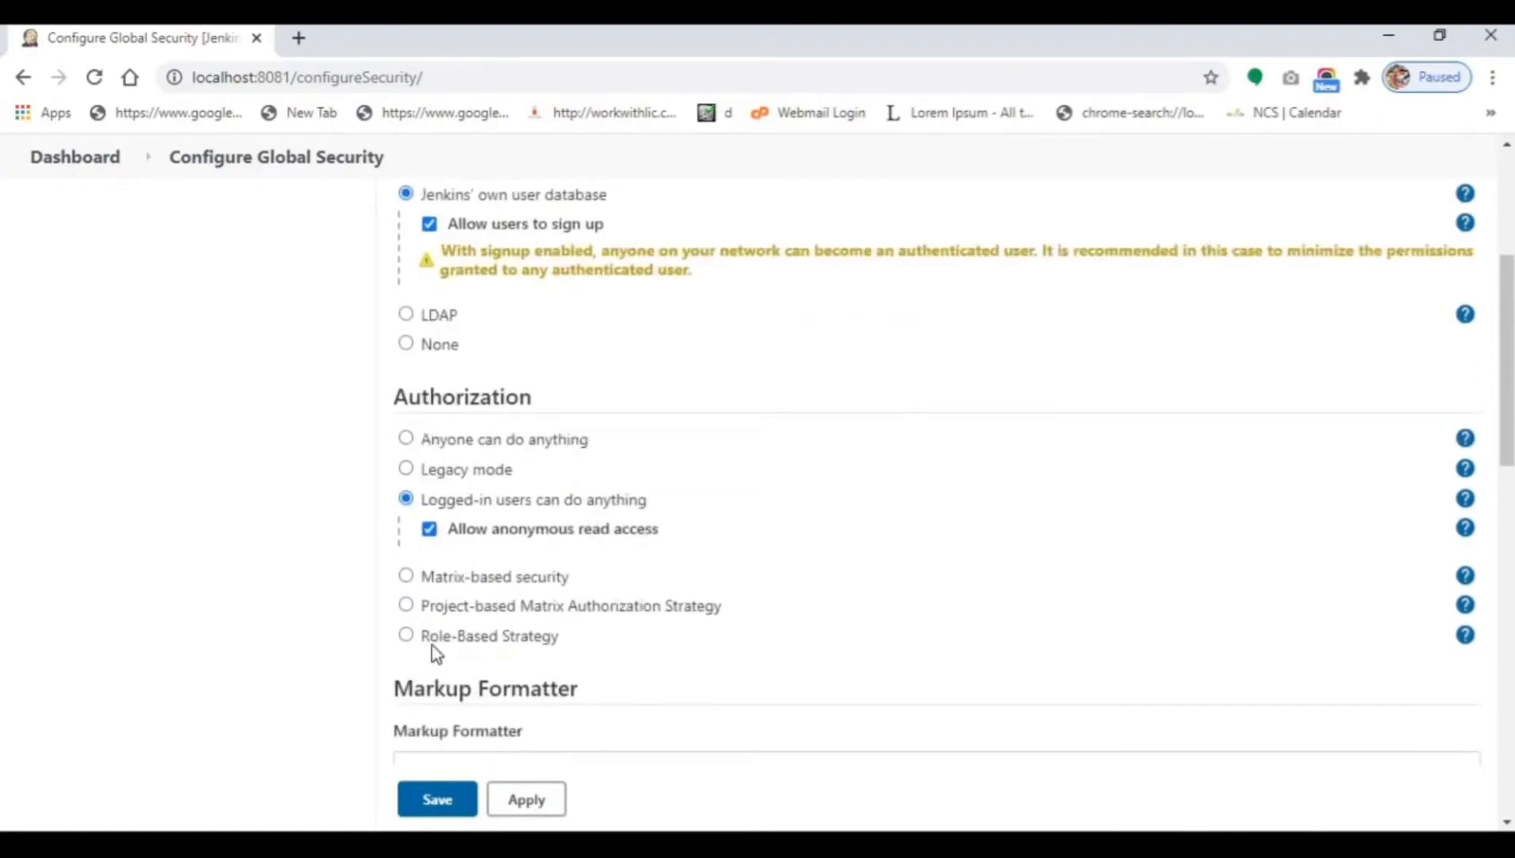
{"action": "left_click", "coordinate": [515, 642]}
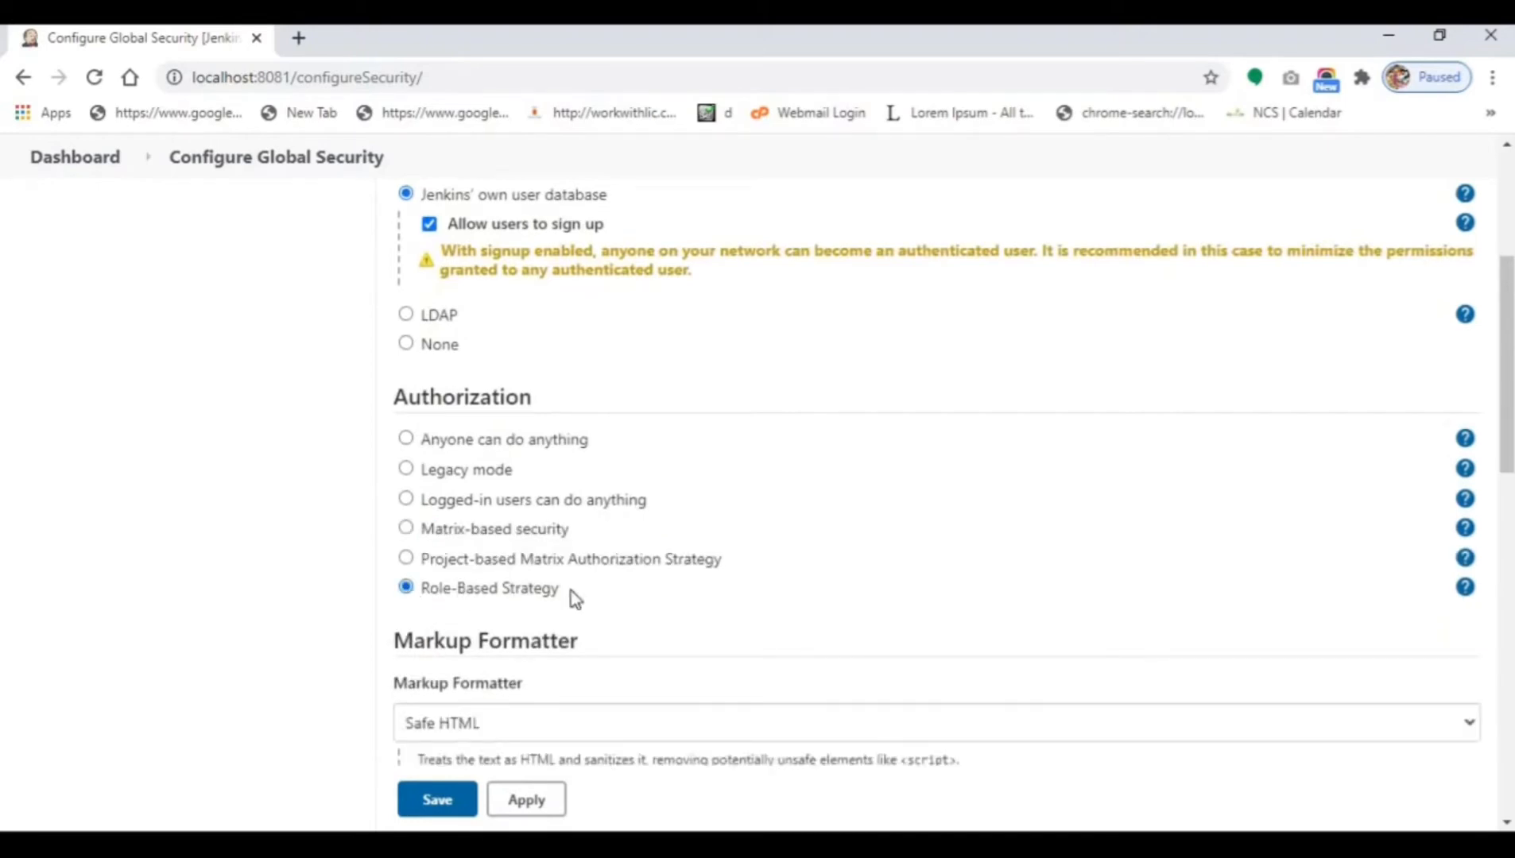
{"action": "left_click", "coordinate": [534, 800]}
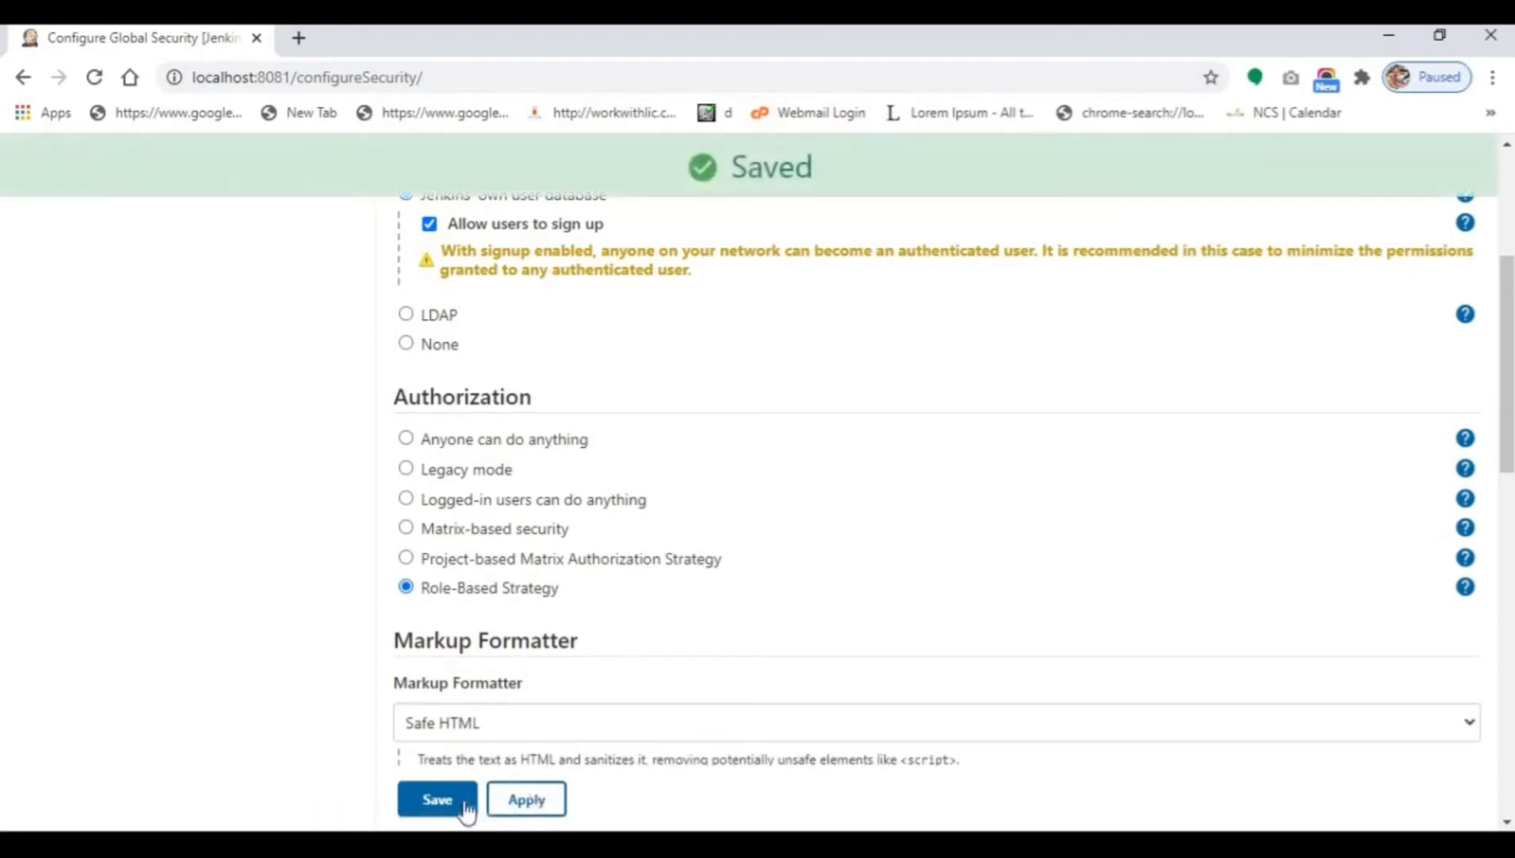
{"action": "left_click", "coordinate": [436, 798]}
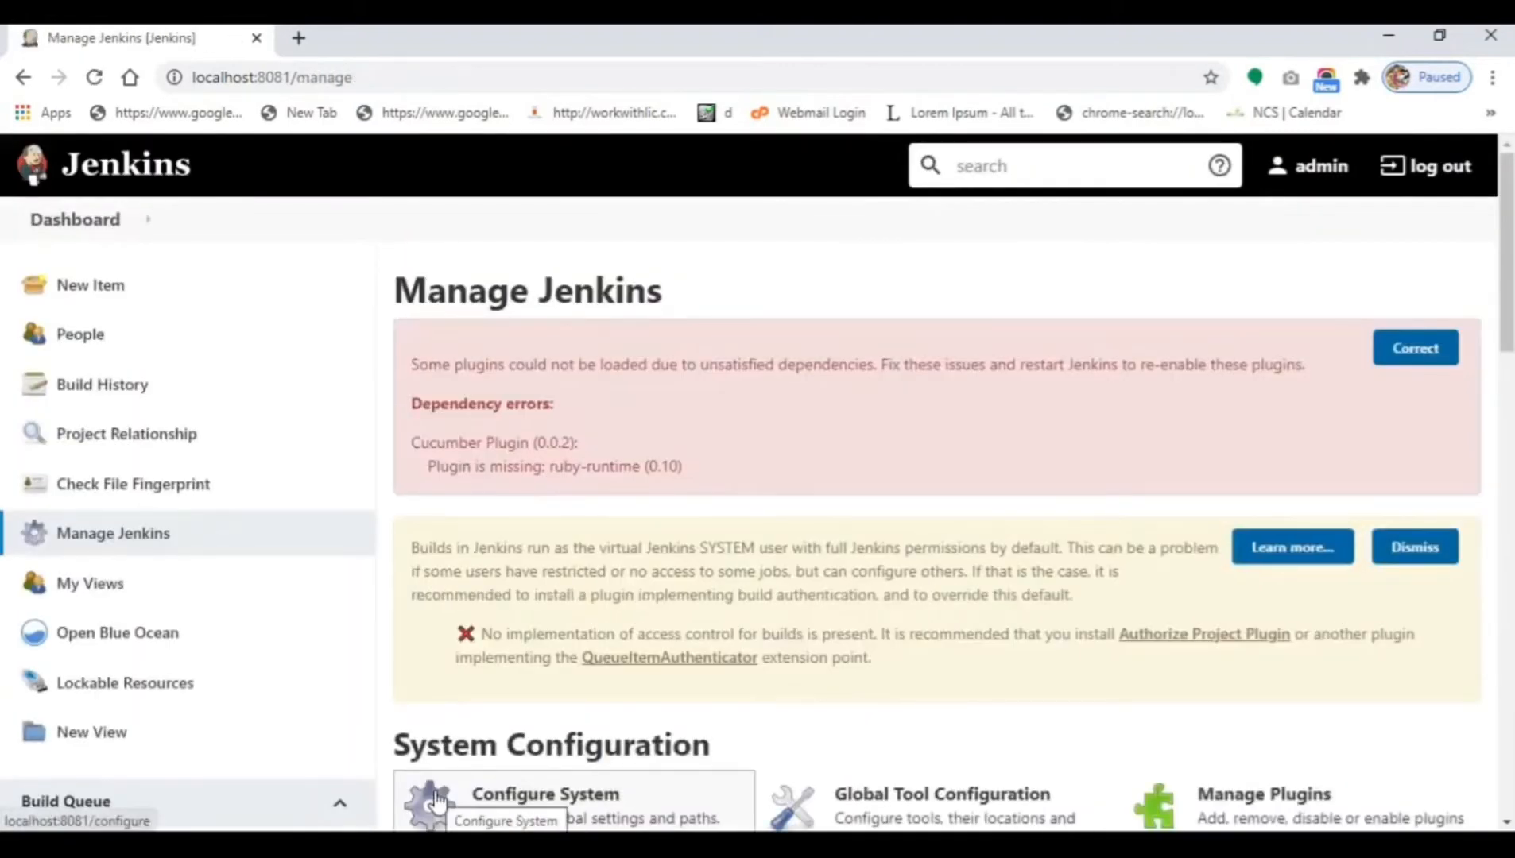
Sign in as user1 and confirm the Access Denied message for missing Overall/Read.
{"action": "left_click", "coordinate": [1439, 178]}
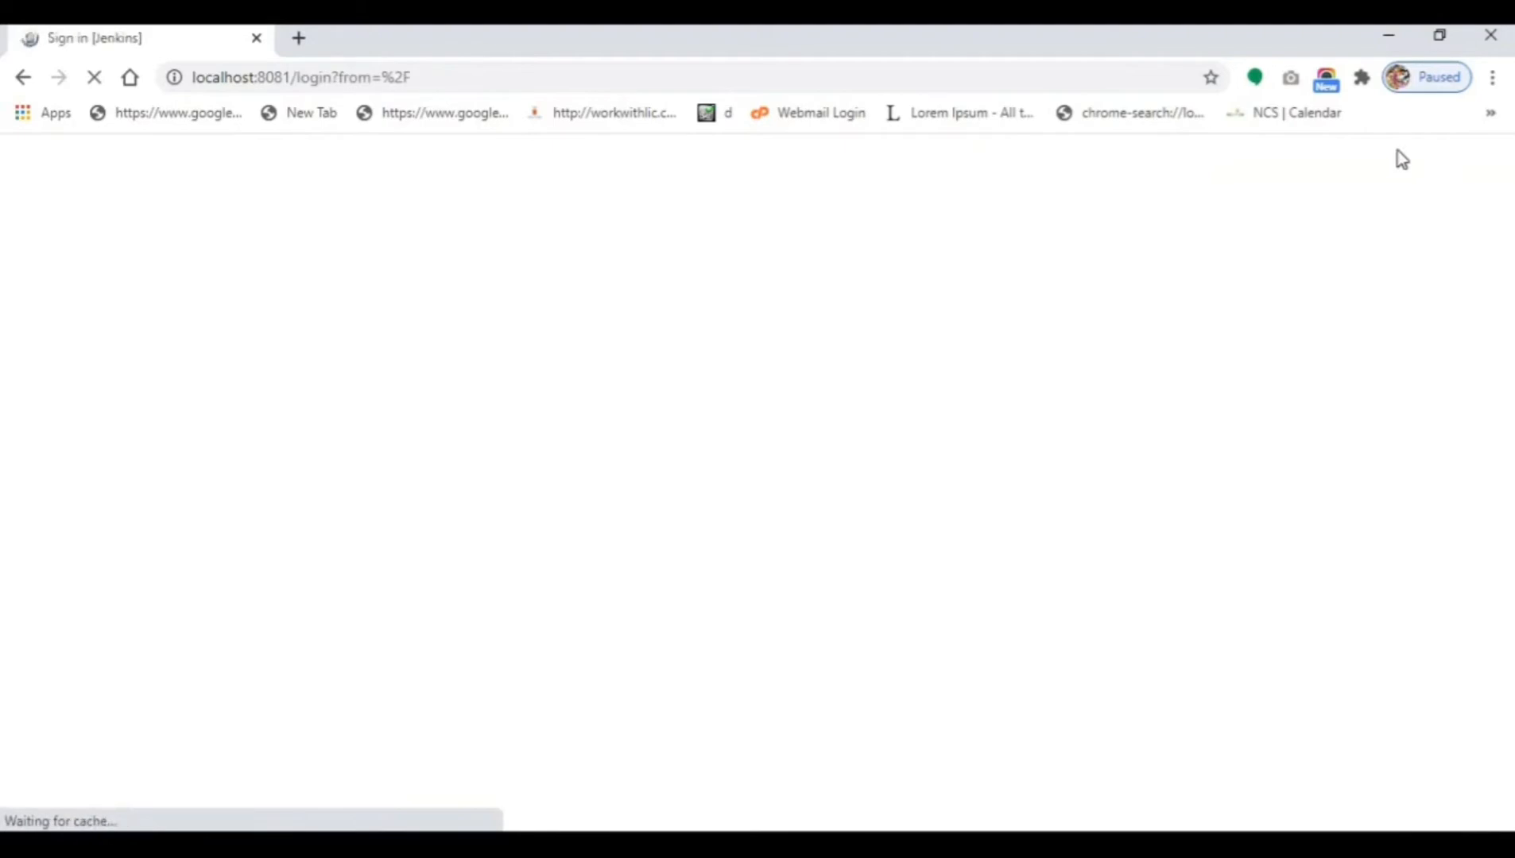
{"action": "left_click", "coordinate": [666, 498]}
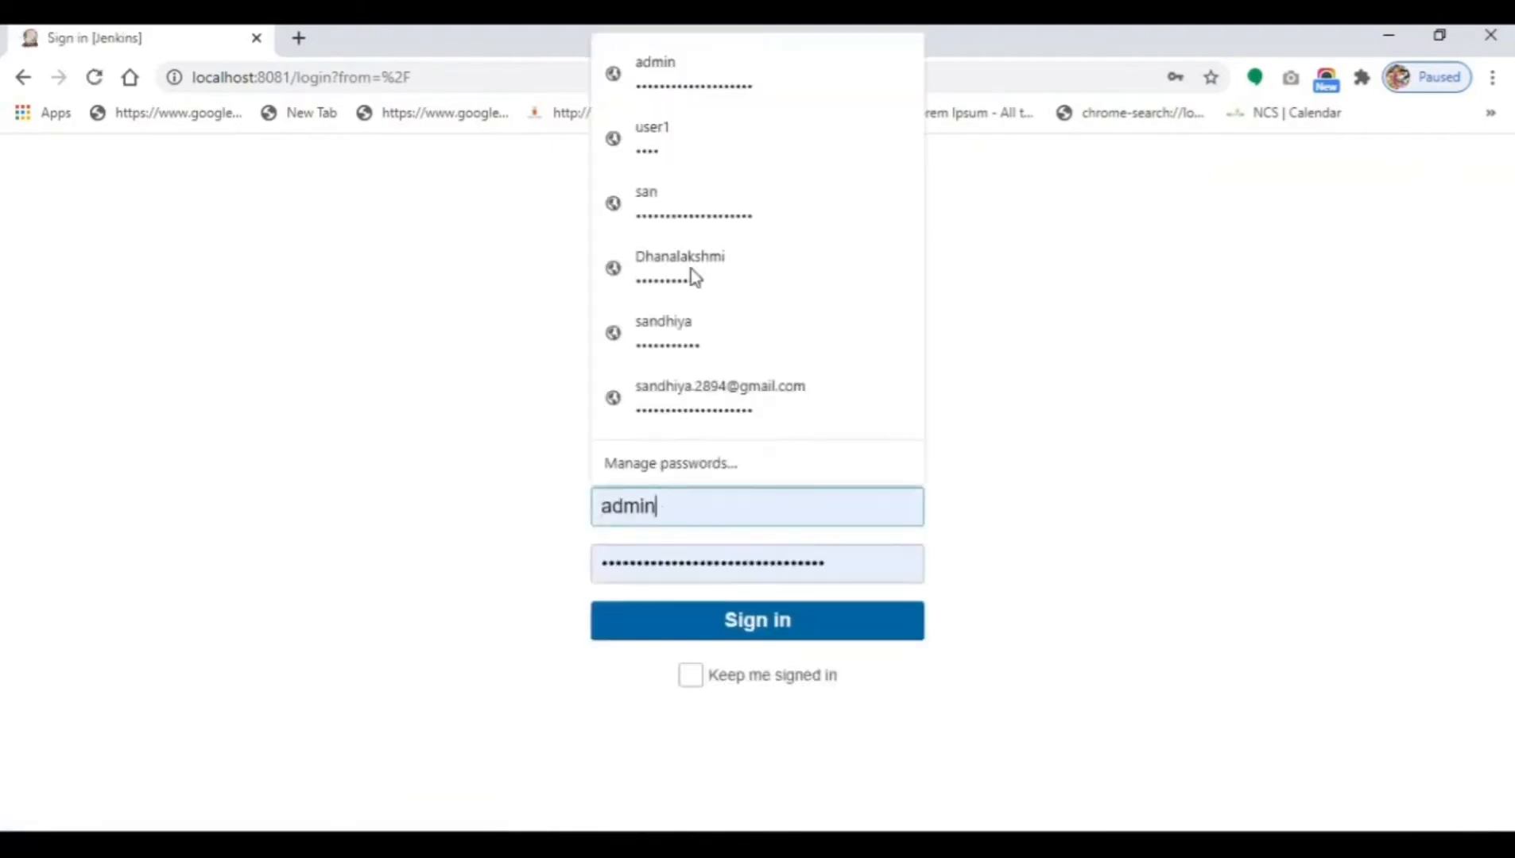
{"action": "left_click", "coordinate": [683, 150]}
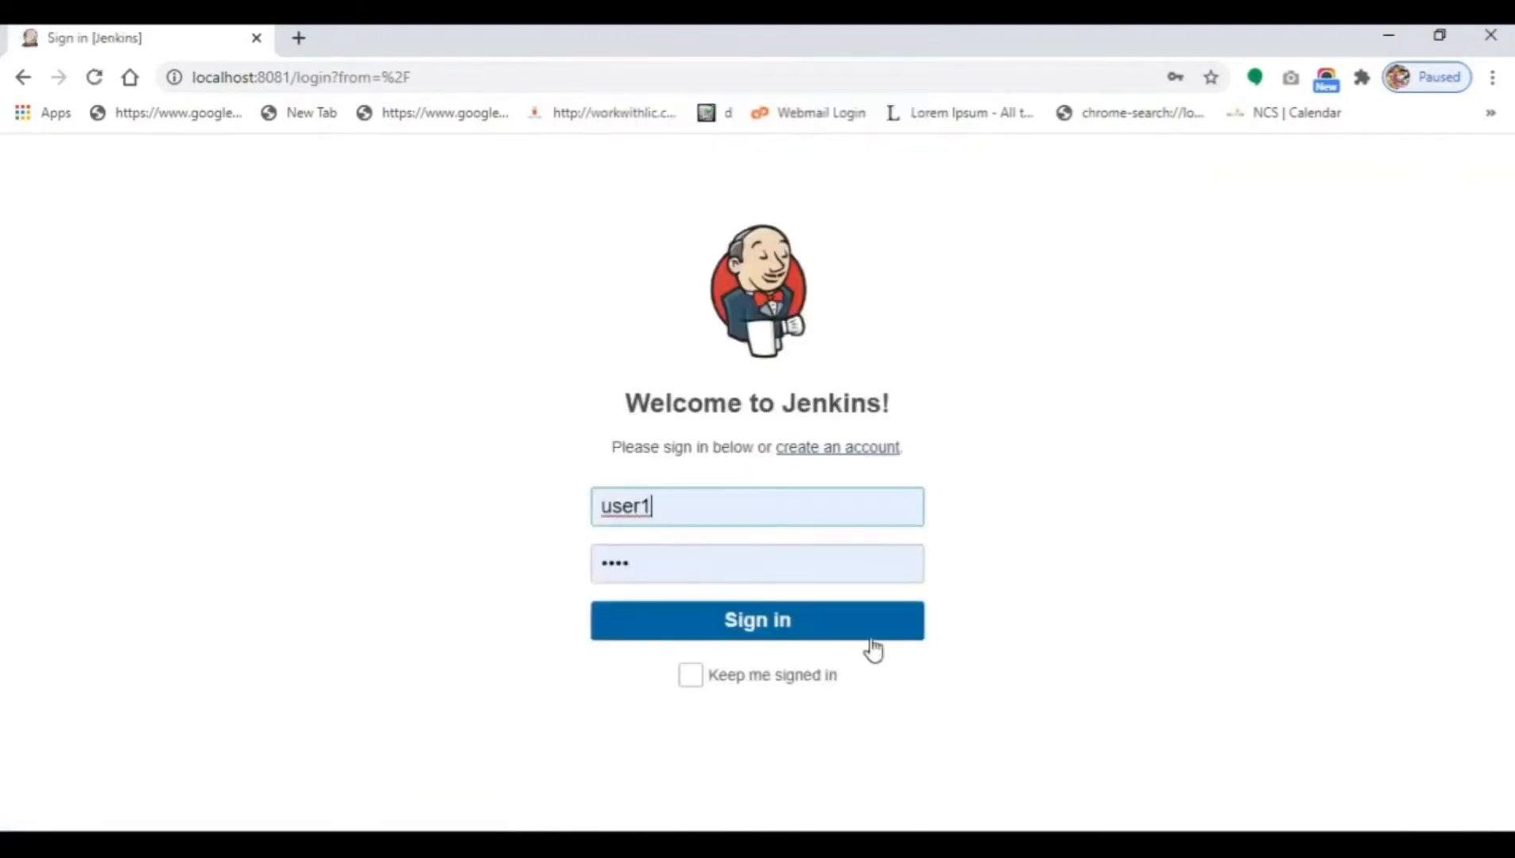
{"action": "left_click", "coordinate": [780, 631]}
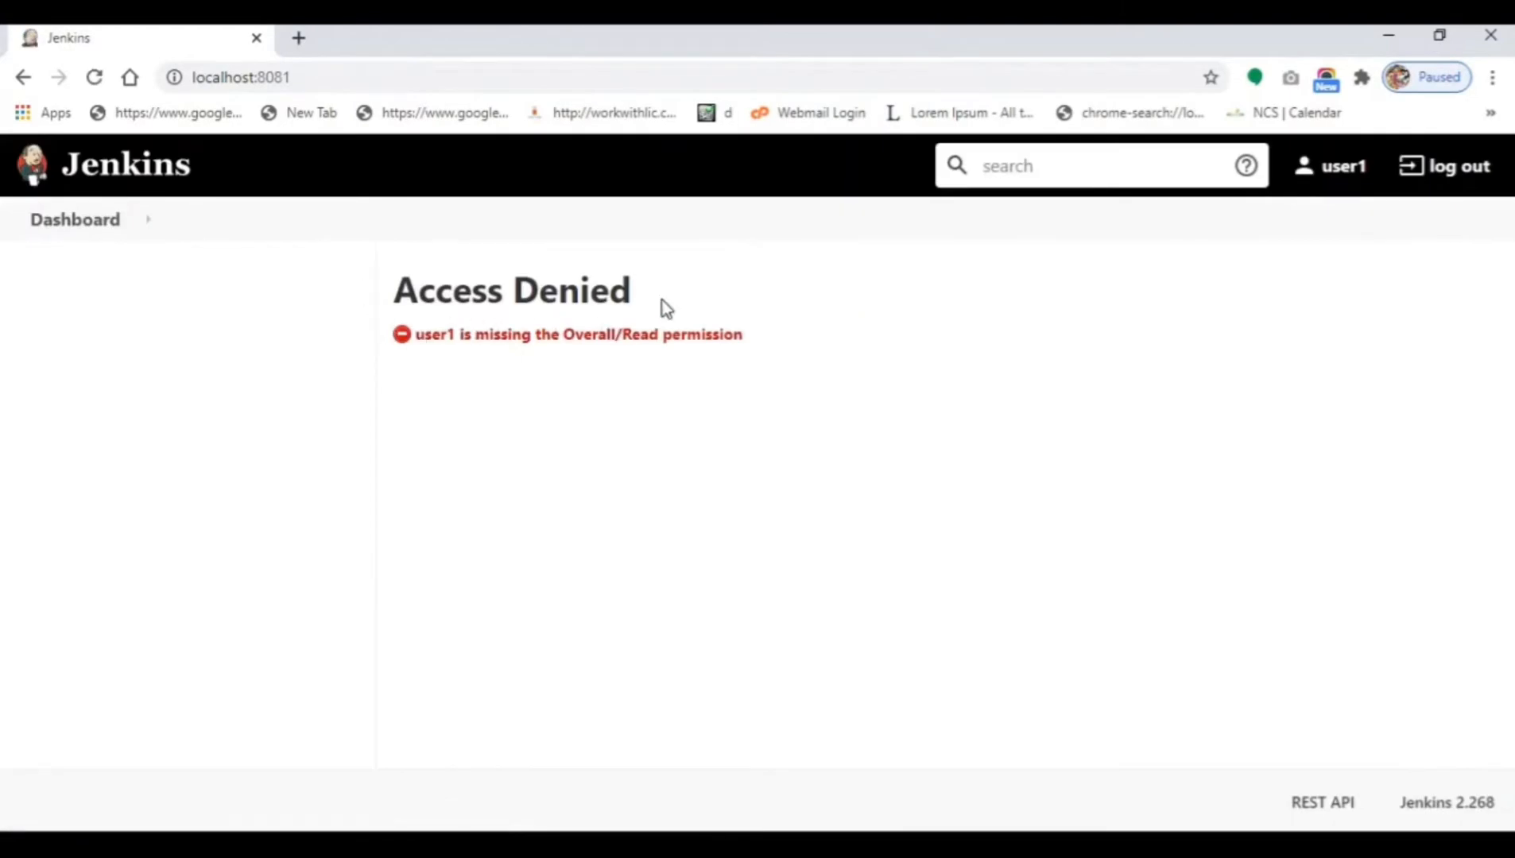
{"action": "double_click", "coordinate": [579, 294]}
{"action": "left_click_drag", "start_coordinate": [407, 298], "coordinate": [394, 299]}
{"action": "left_click", "coordinate": [515, 298]}
Sign out of user1 and sign back in as the administrator.
{"action": "left_click", "coordinate": [1469, 188]}
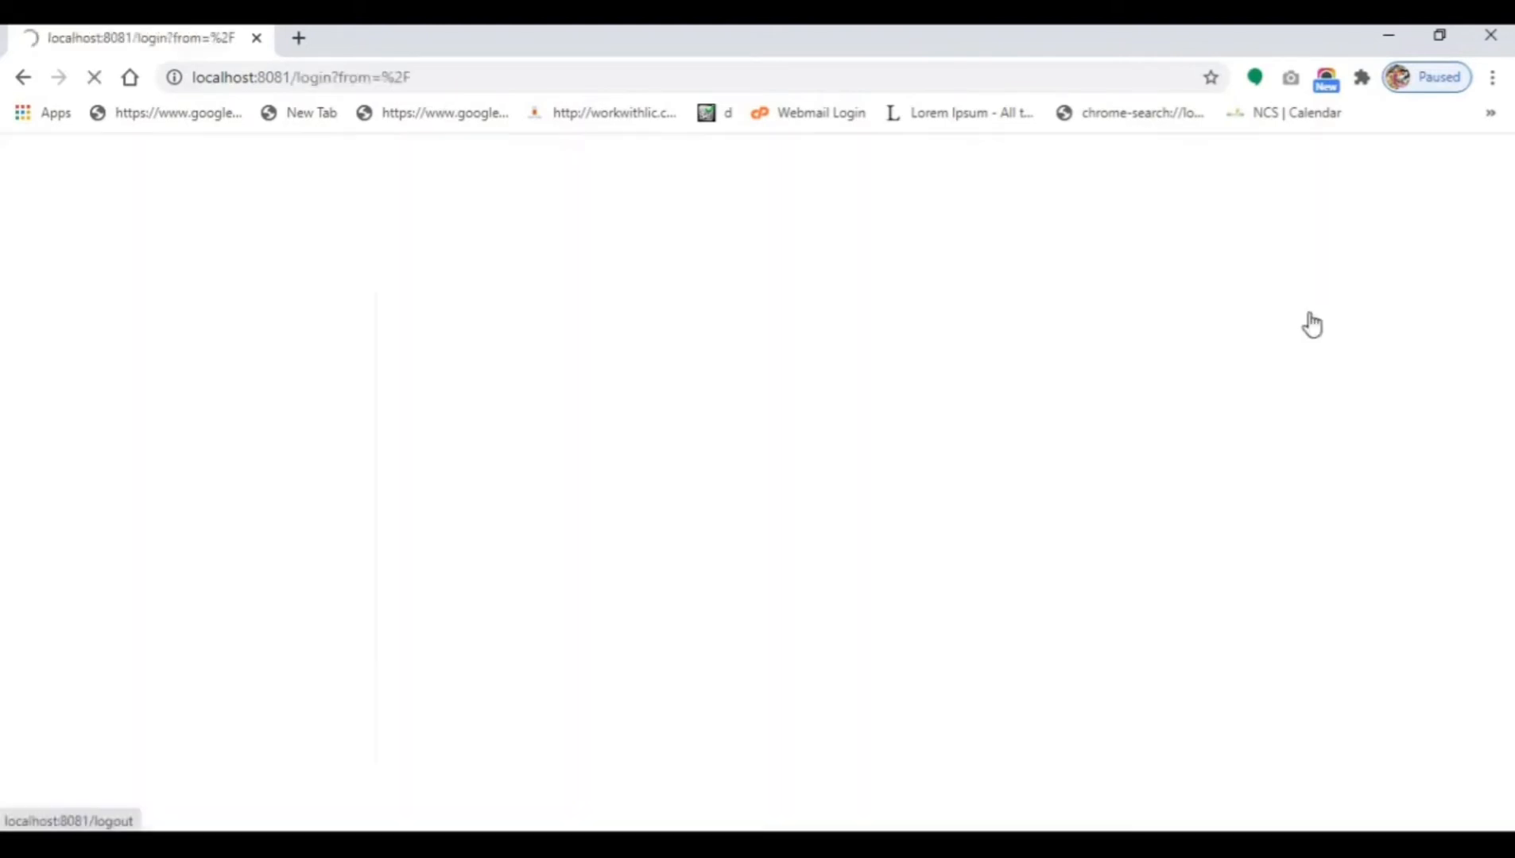
{"action": "left_click", "coordinate": [790, 497]}
{"action": "left_click", "coordinate": [774, 619]}
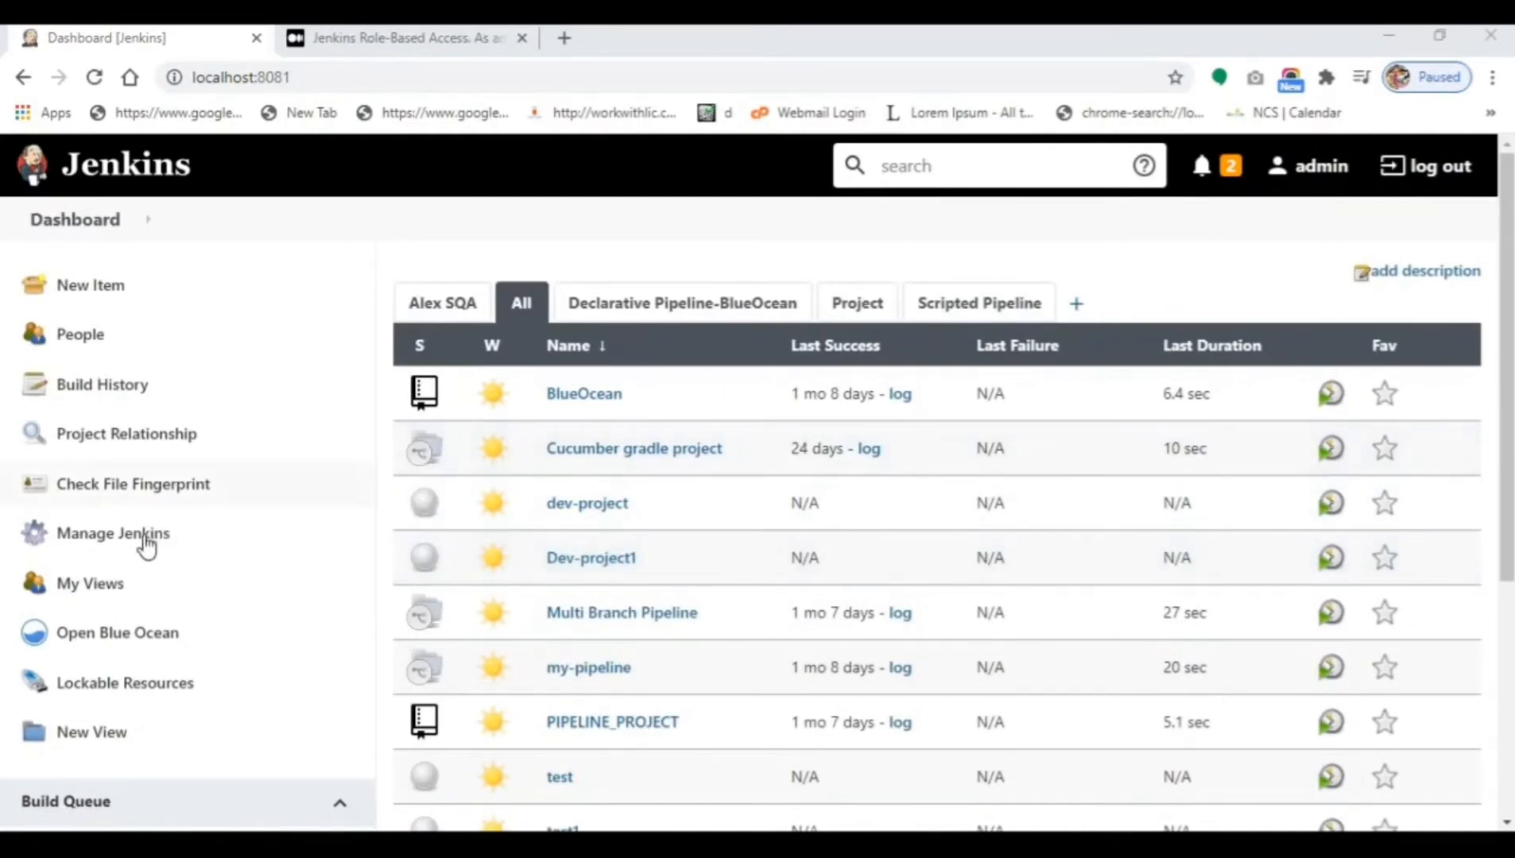
Go from Manage Jenkins to Manage and Assign Roles and open Manage Roles.
{"action": "left_click", "coordinate": [140, 547]}
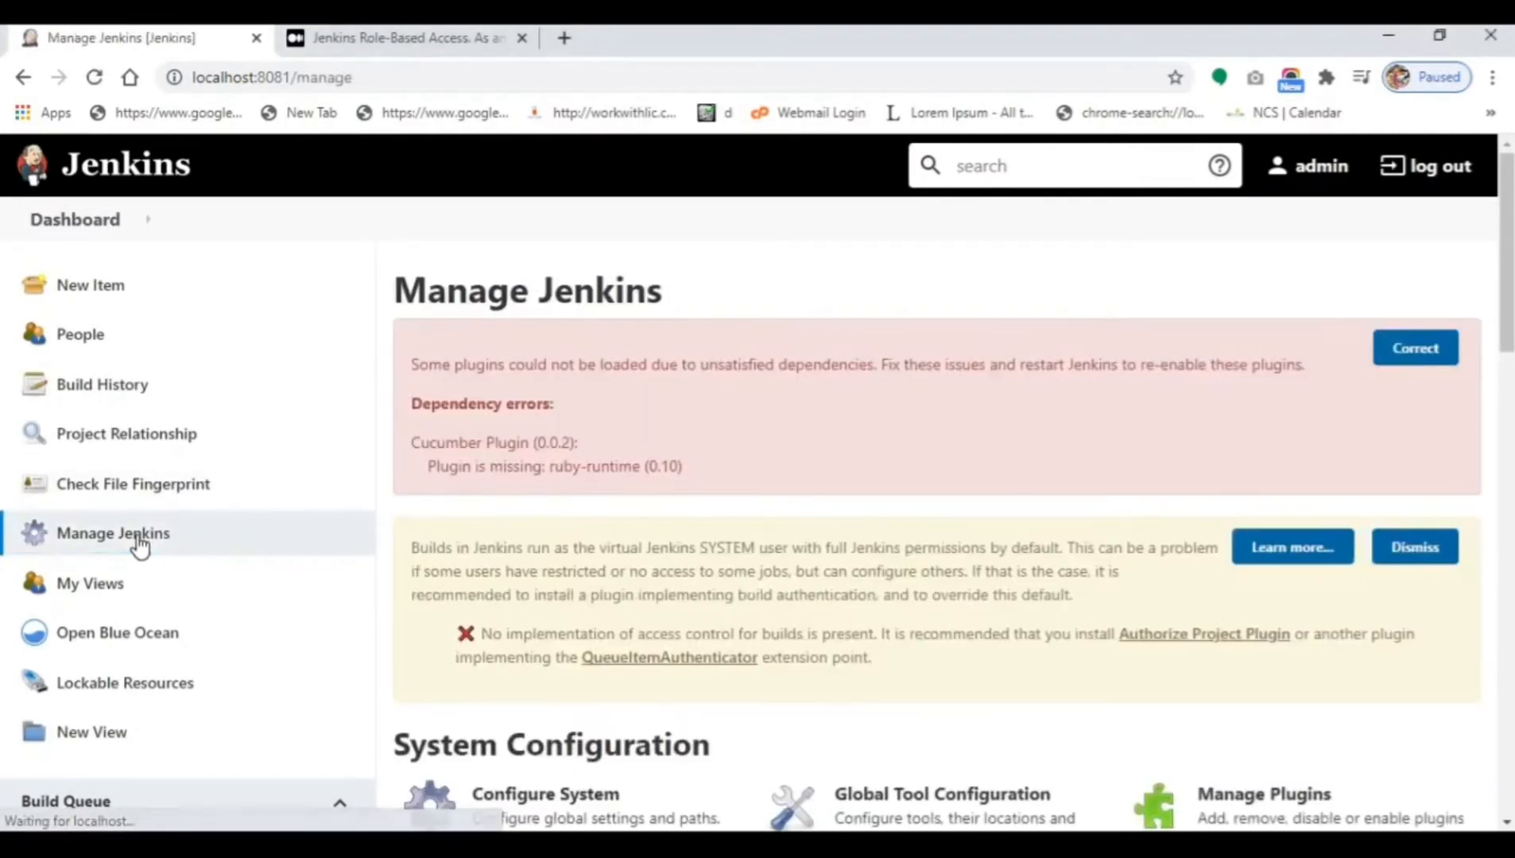
{"action": "scroll", "coordinate": [723, 535], "scroll_direction": "down", "scroll_amount": 7}
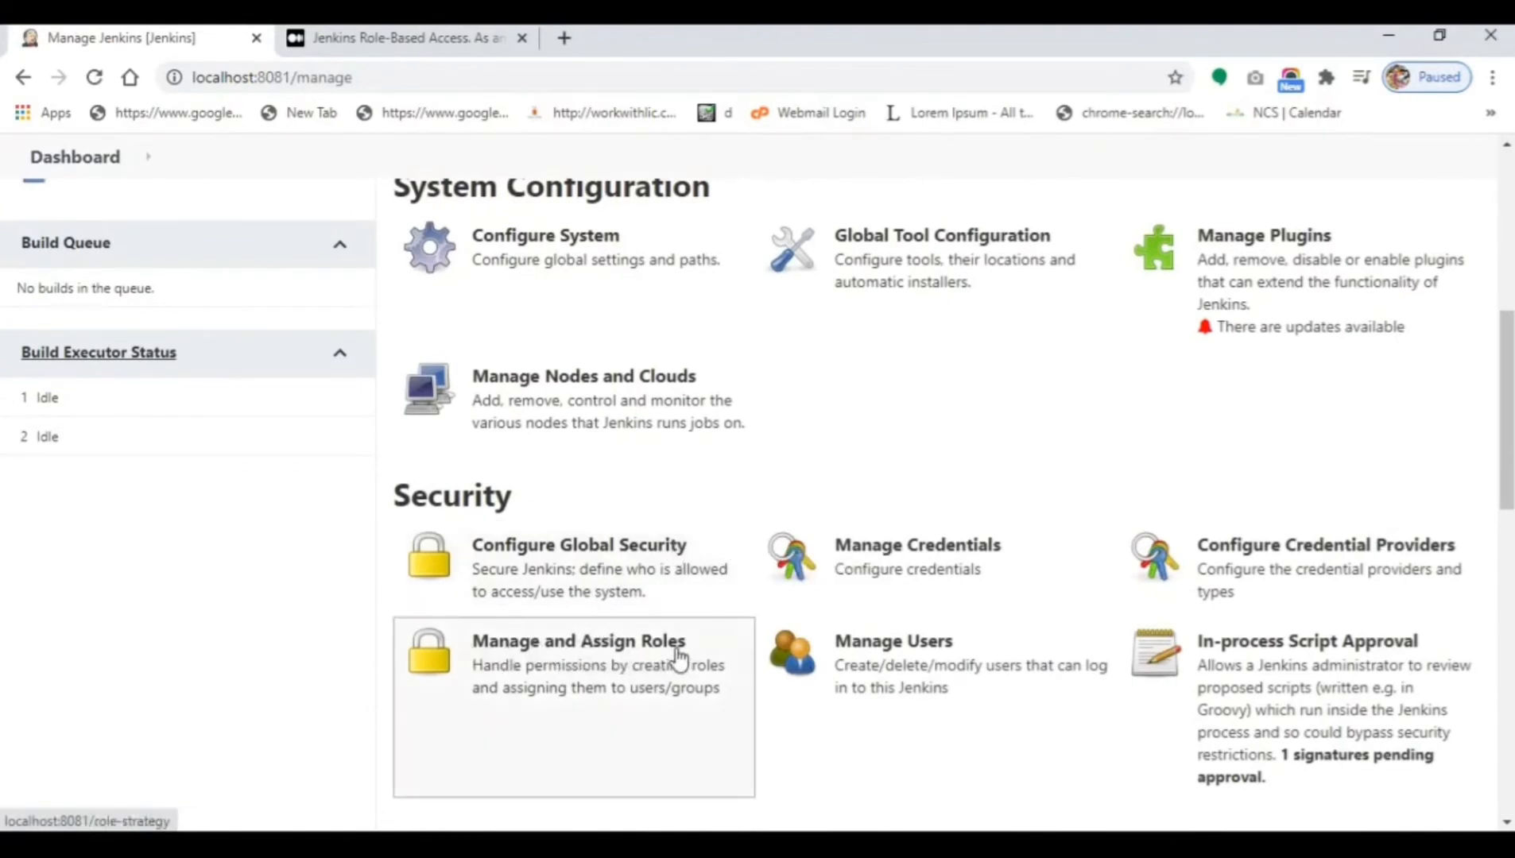
{"action": "left_click", "coordinate": [588, 666]}
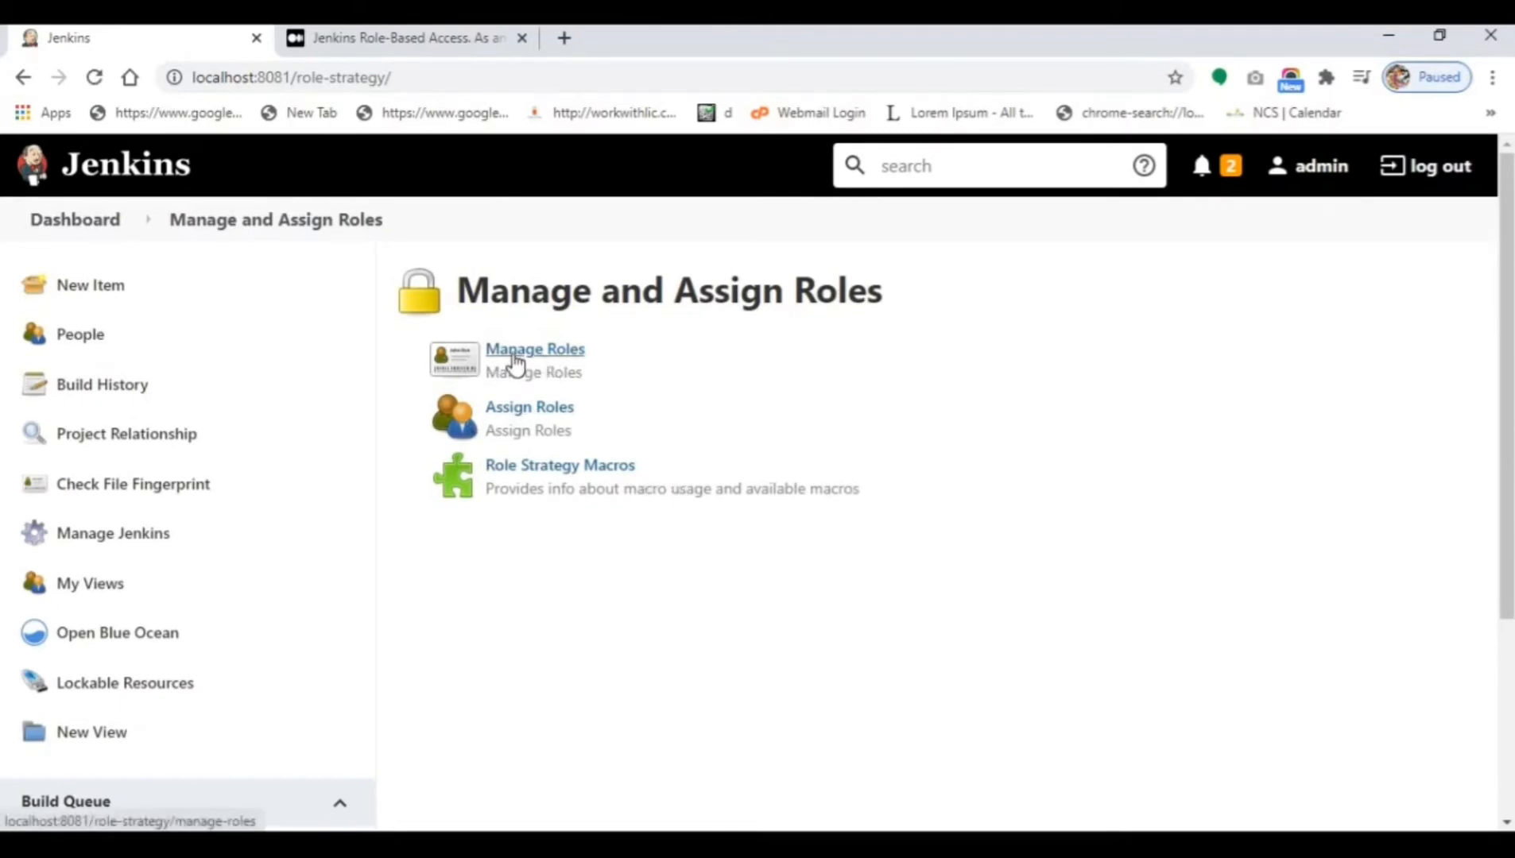
{"action": "left_click", "coordinate": [515, 363]}
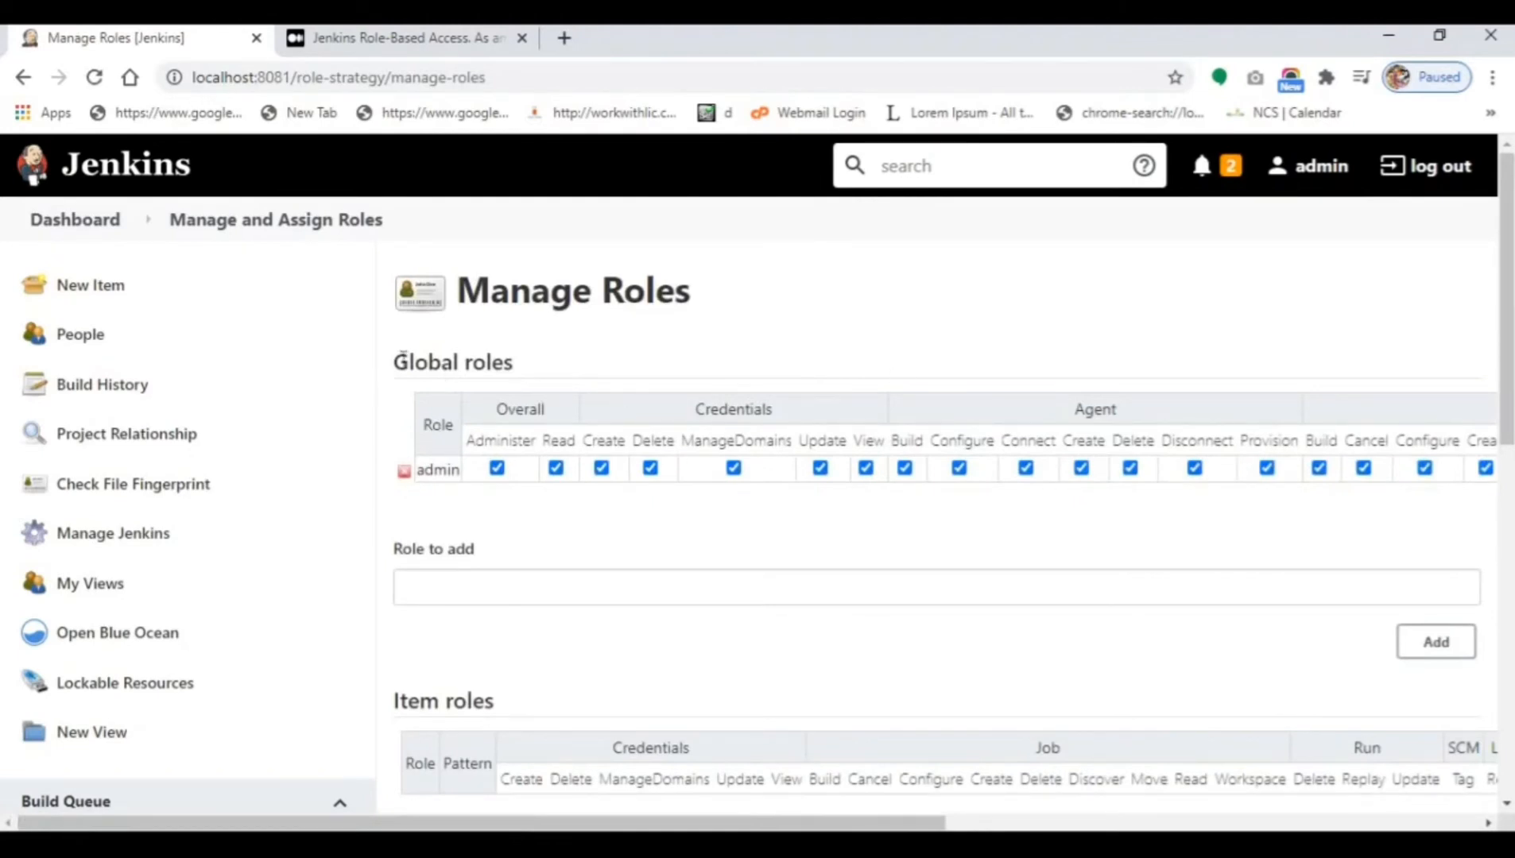
Point out the Global, Item and Node roles sections of the Manage Roles page.
{"action": "triple_click", "coordinate": [402, 359]}
{"action": "scroll", "coordinate": [432, 598], "scroll_direction": "down", "scroll_amount": 3}
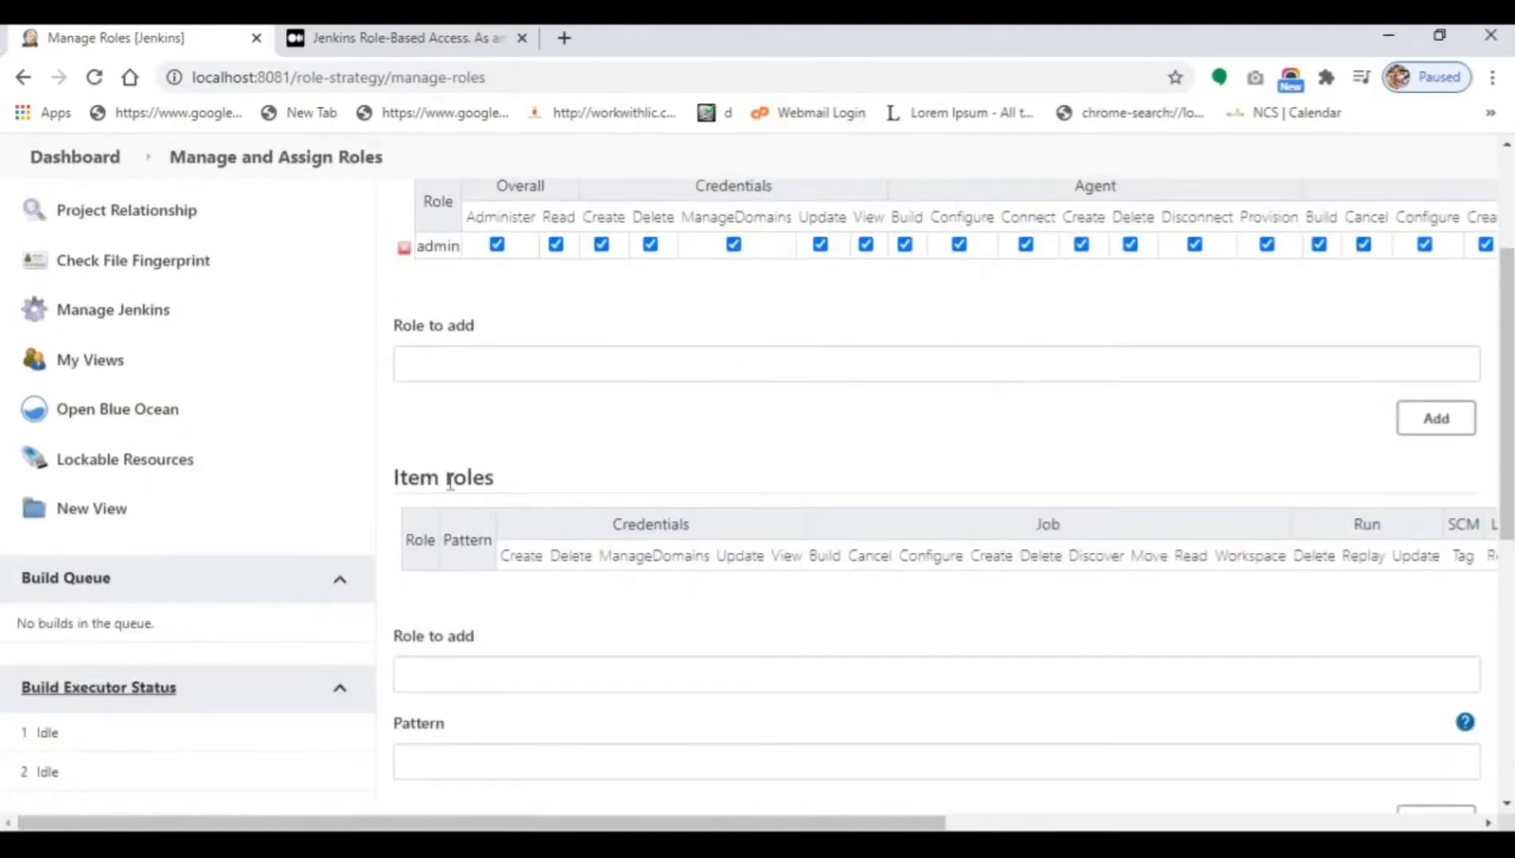
{"action": "triple_click", "coordinate": [450, 483]}
{"action": "scroll", "coordinate": [450, 483], "scroll_direction": "down", "scroll_amount": 7}
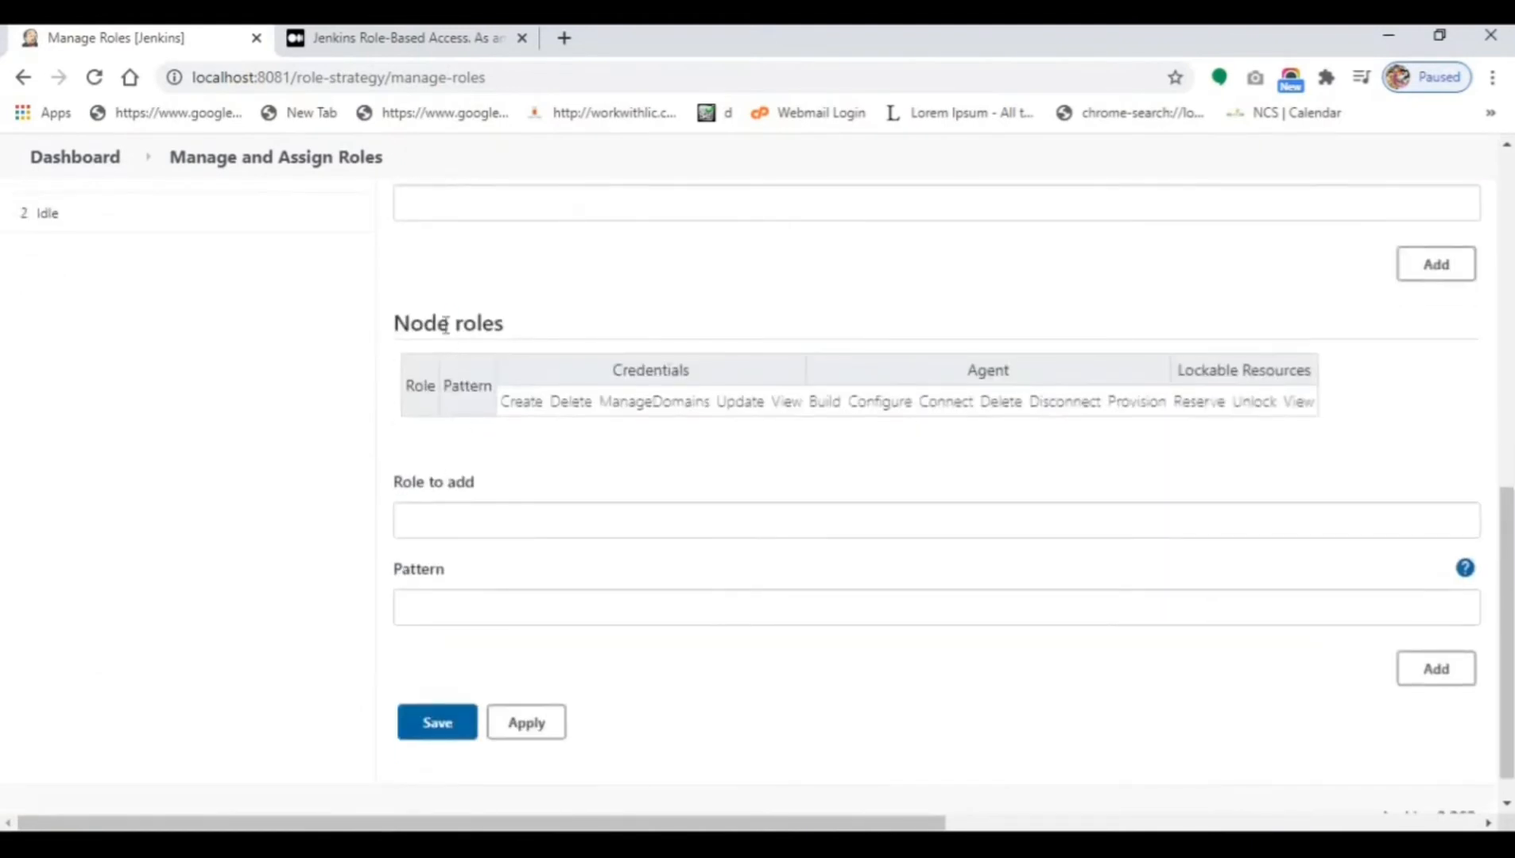
{"action": "triple_click", "coordinate": [445, 324]}
{"action": "scroll", "coordinate": [578, 564], "scroll_direction": "up", "scroll_amount": 8}
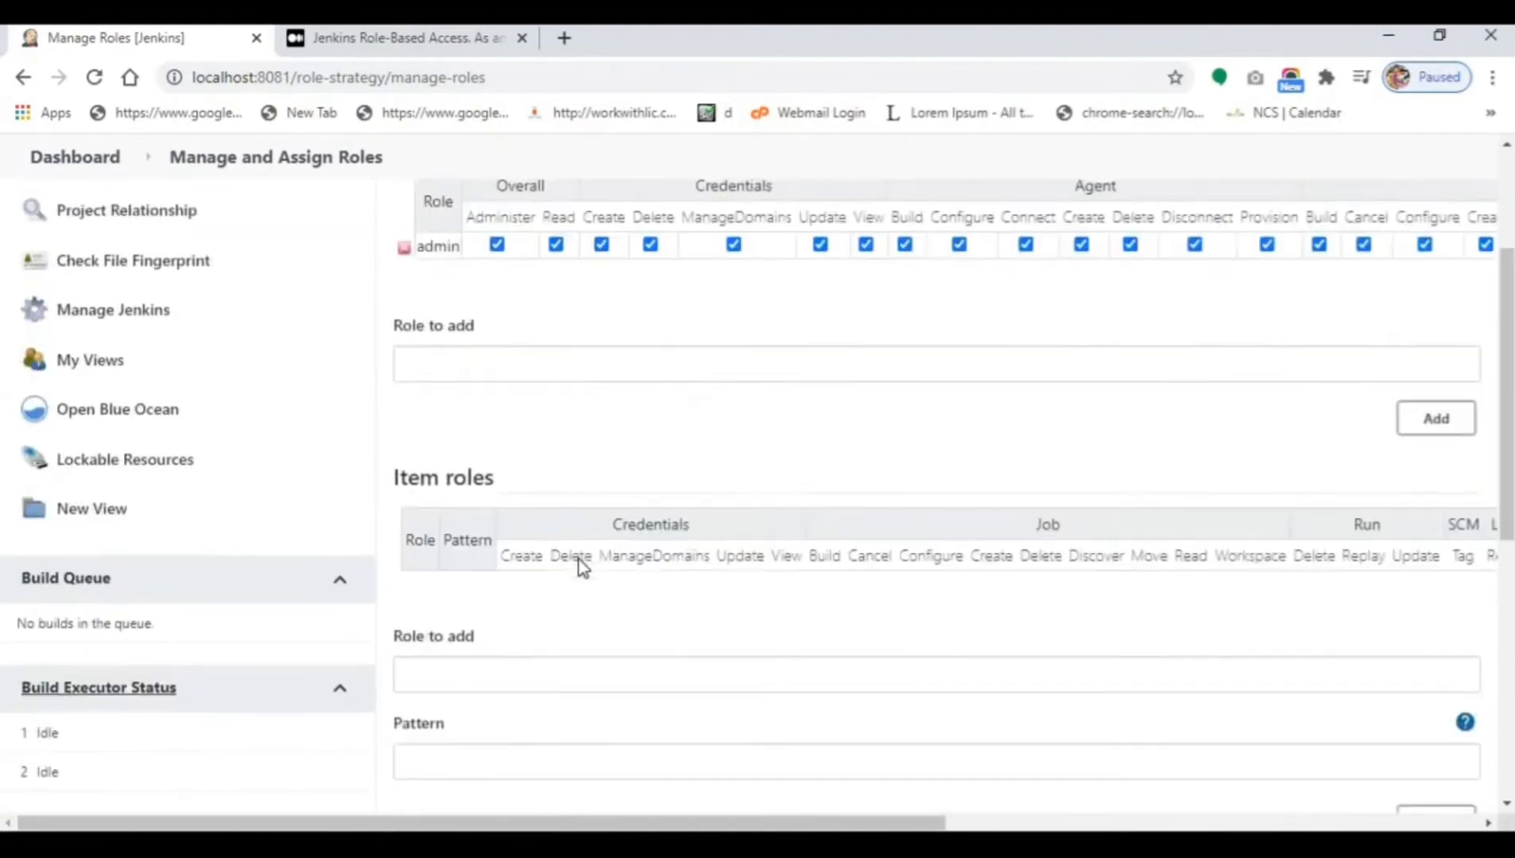
{"action": "scroll", "coordinate": [583, 567], "scroll_direction": "up", "scroll_amount": 3}
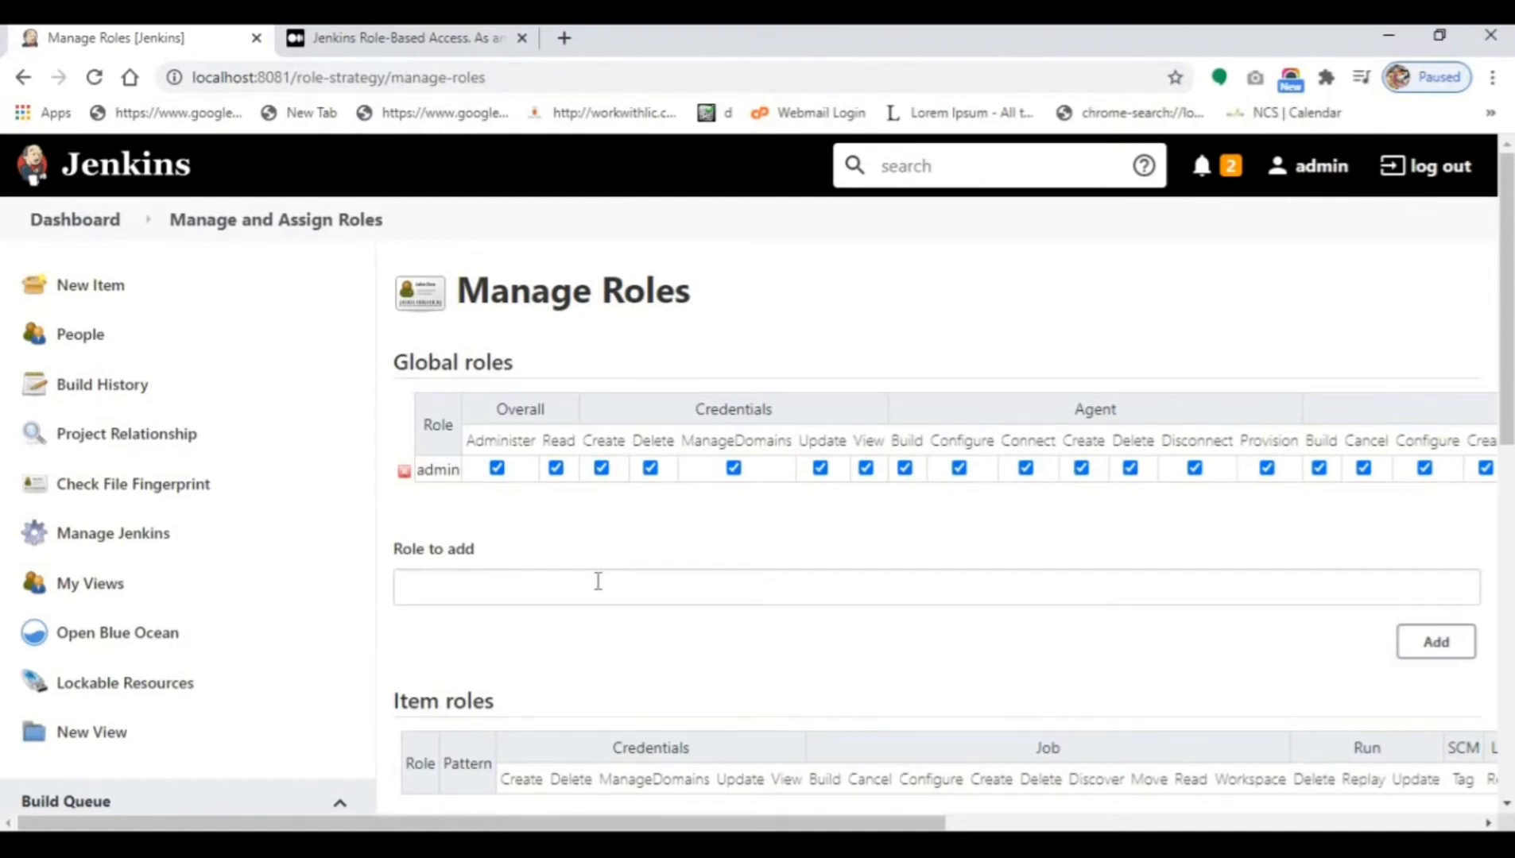
Add a developer global role with Overall Read plus View Create, Delete and Read.
{"action": "left_click", "coordinate": [598, 582]}
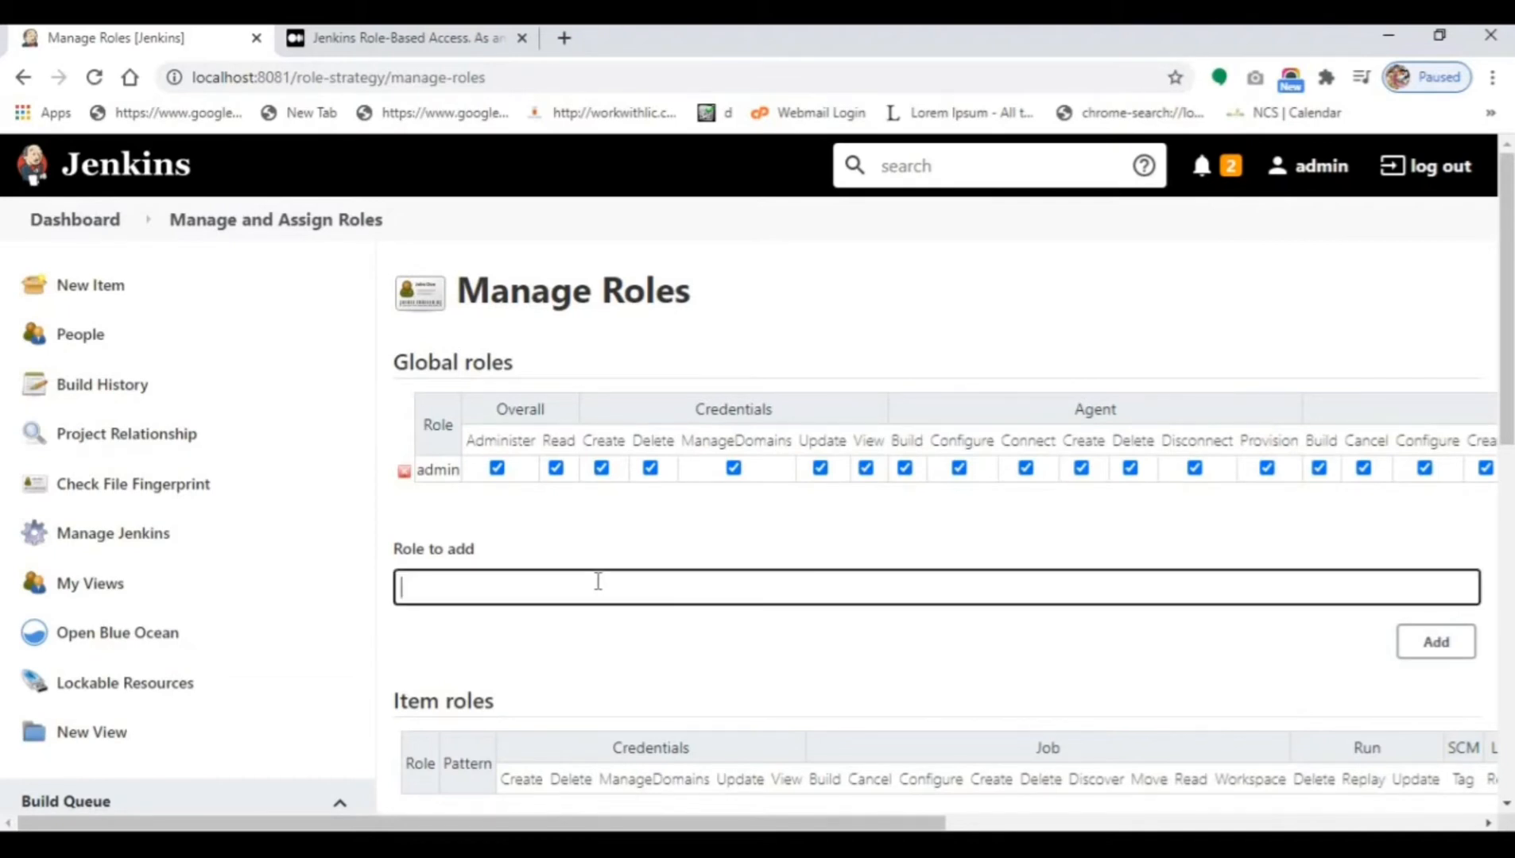
{"action": "type", "text": "developer"}
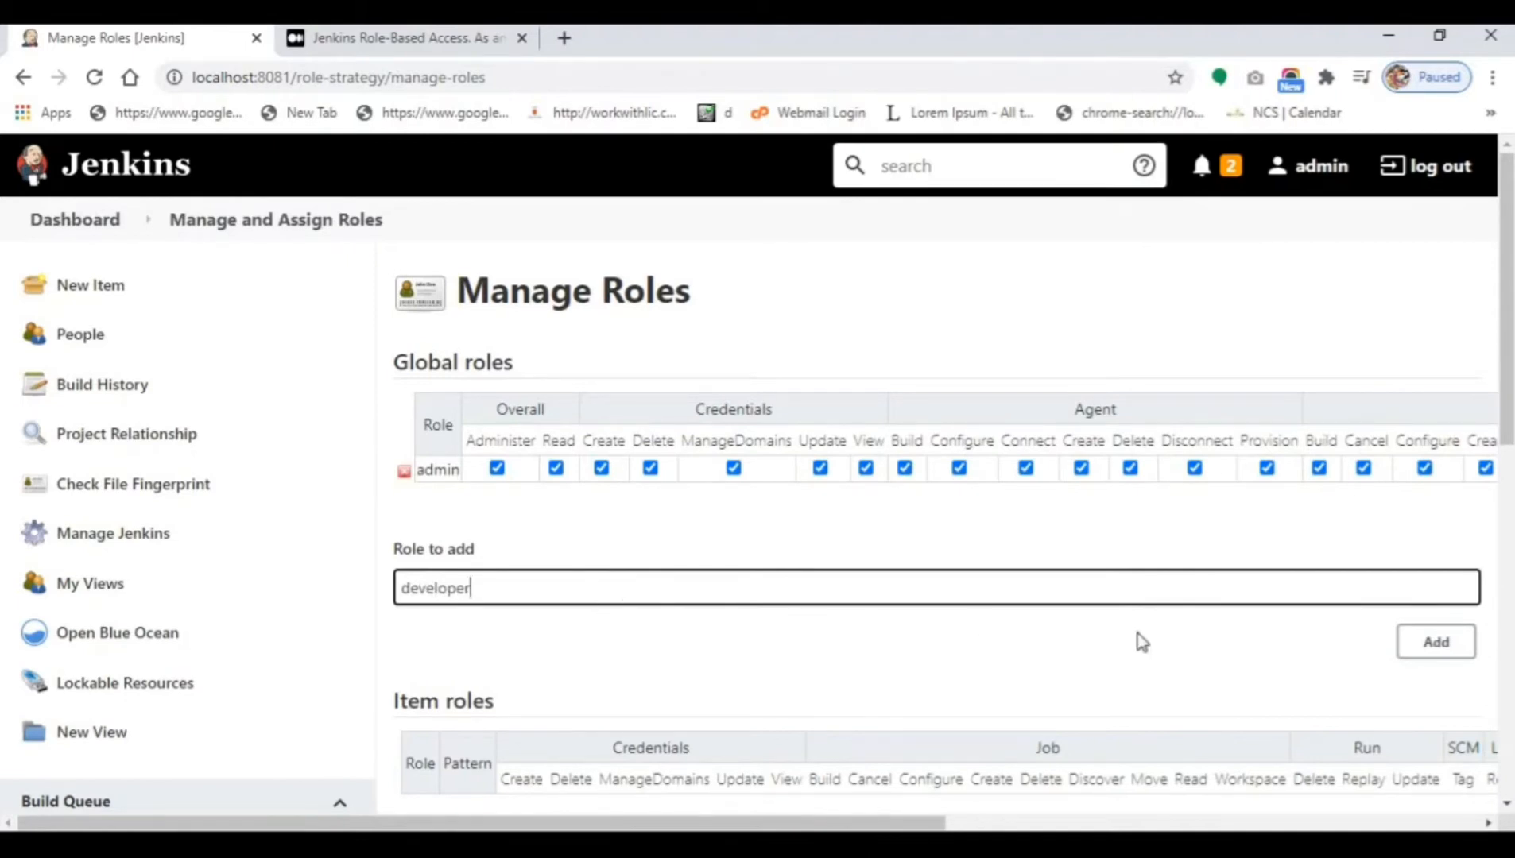
{"action": "left_click", "coordinate": [1436, 642]}
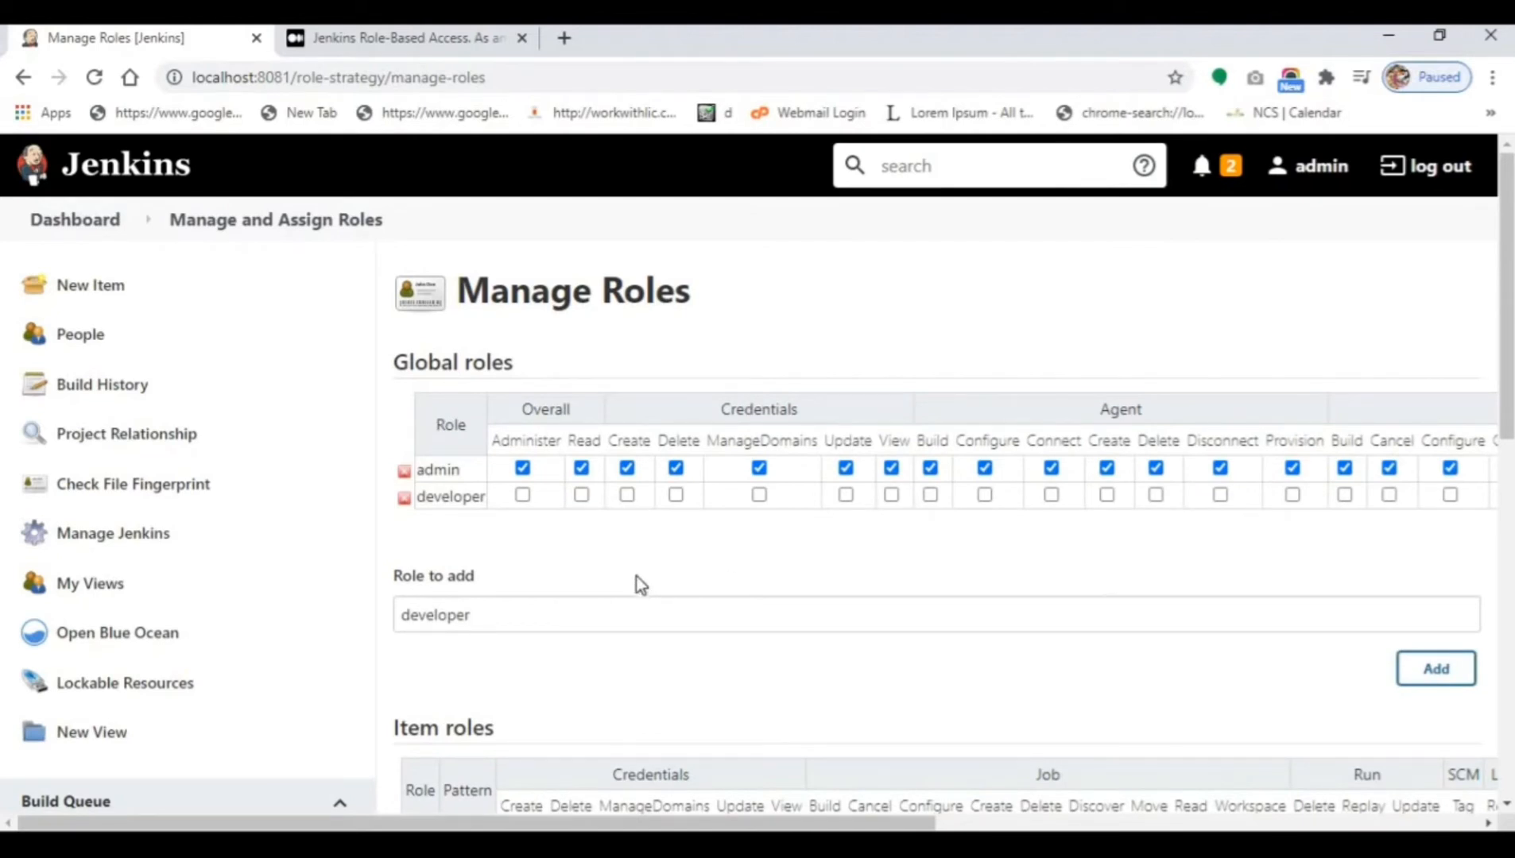
{"action": "left_click", "coordinate": [582, 495]}
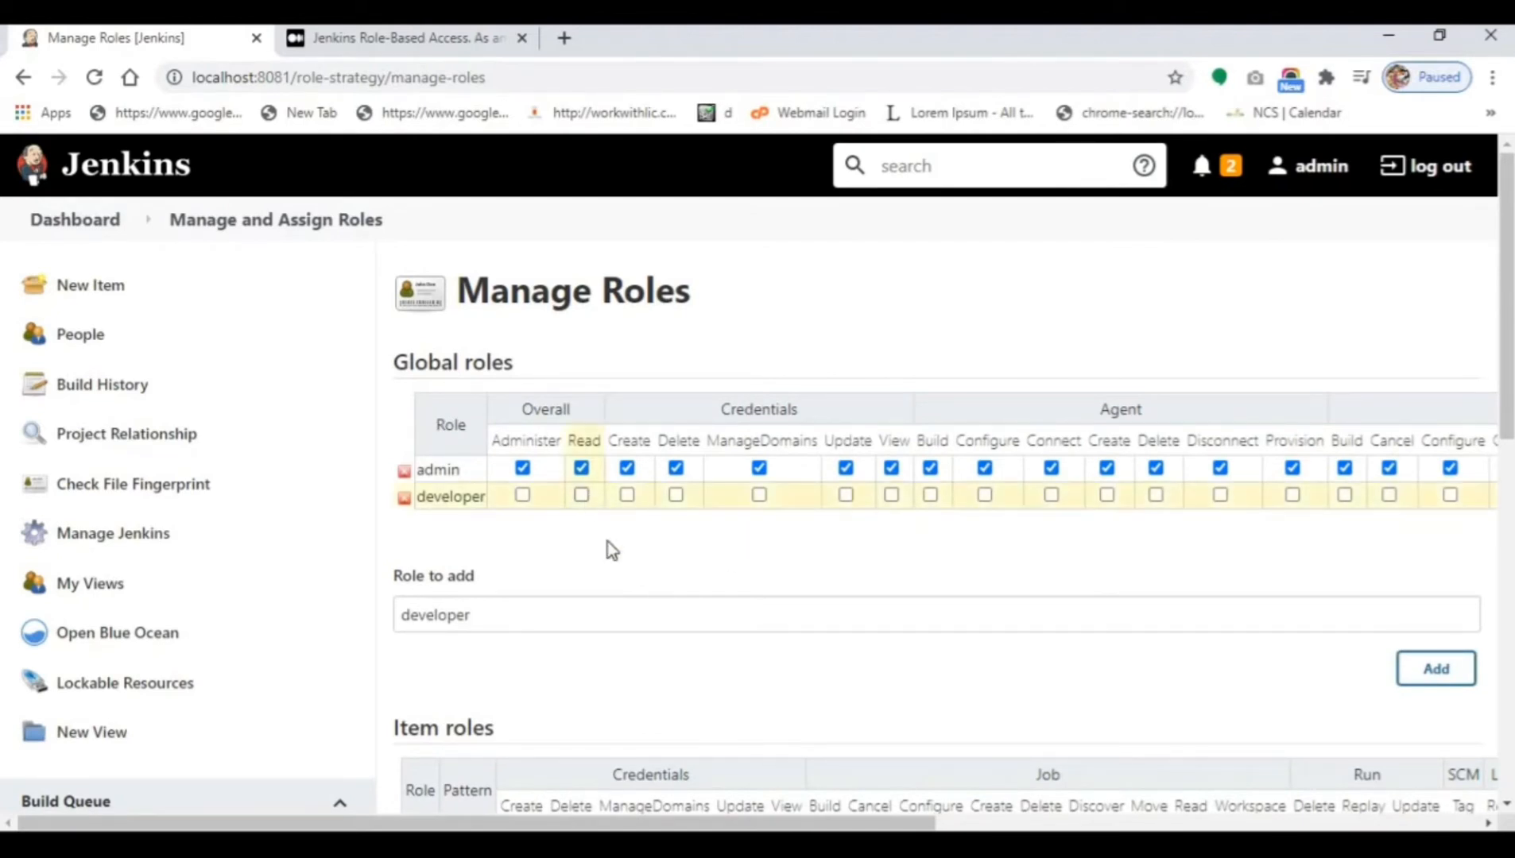
{"action": "left_click_drag", "start_coordinate": [791, 827], "coordinate": [1312, 814]}
{"action": "left_click", "coordinate": [1172, 495]}
{"action": "left_click", "coordinate": [1220, 494]}
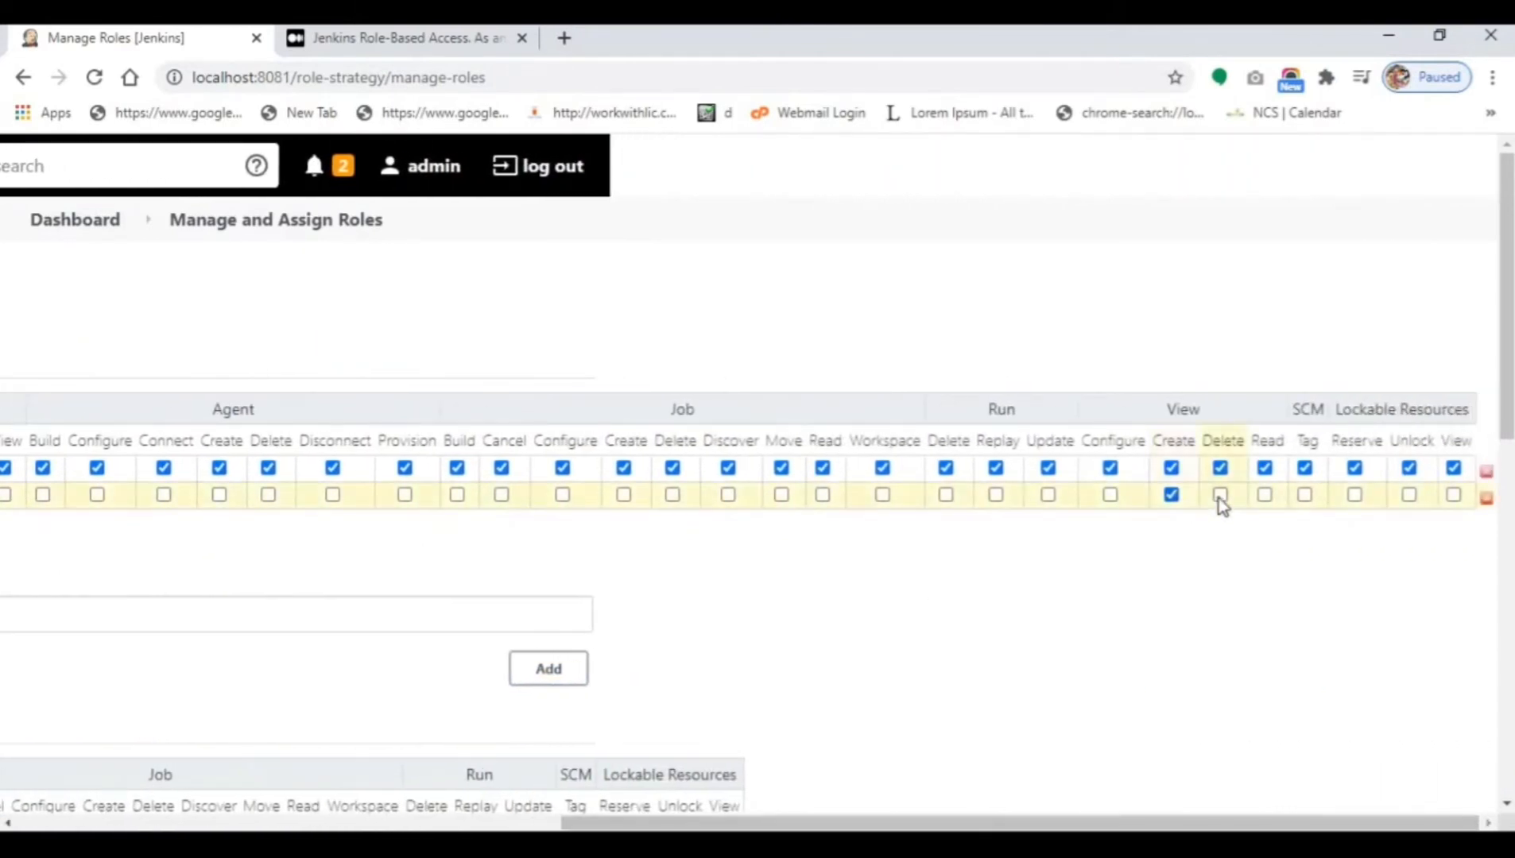
{"action": "left_click", "coordinate": [1264, 495]}
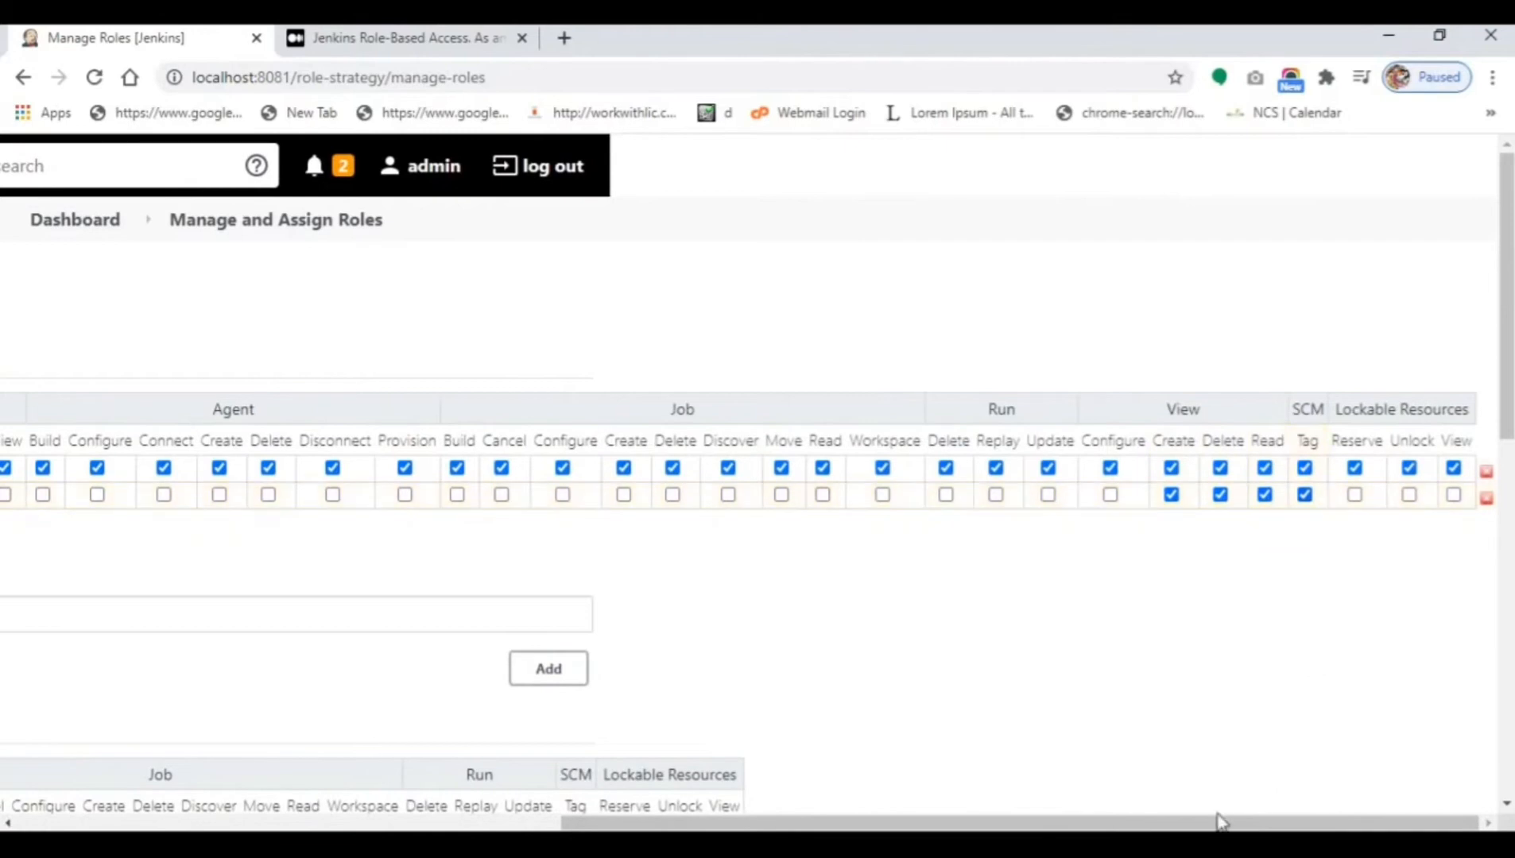
{"action": "left_click_drag", "start_coordinate": [1192, 823], "coordinate": [663, 819]}
Add a tester global role with Overall Read plus View Configure, Create, Delete, Read and SCM Tag.
{"action": "left_click", "coordinate": [435, 619]}
{"action": "double_click", "coordinate": [435, 618]}
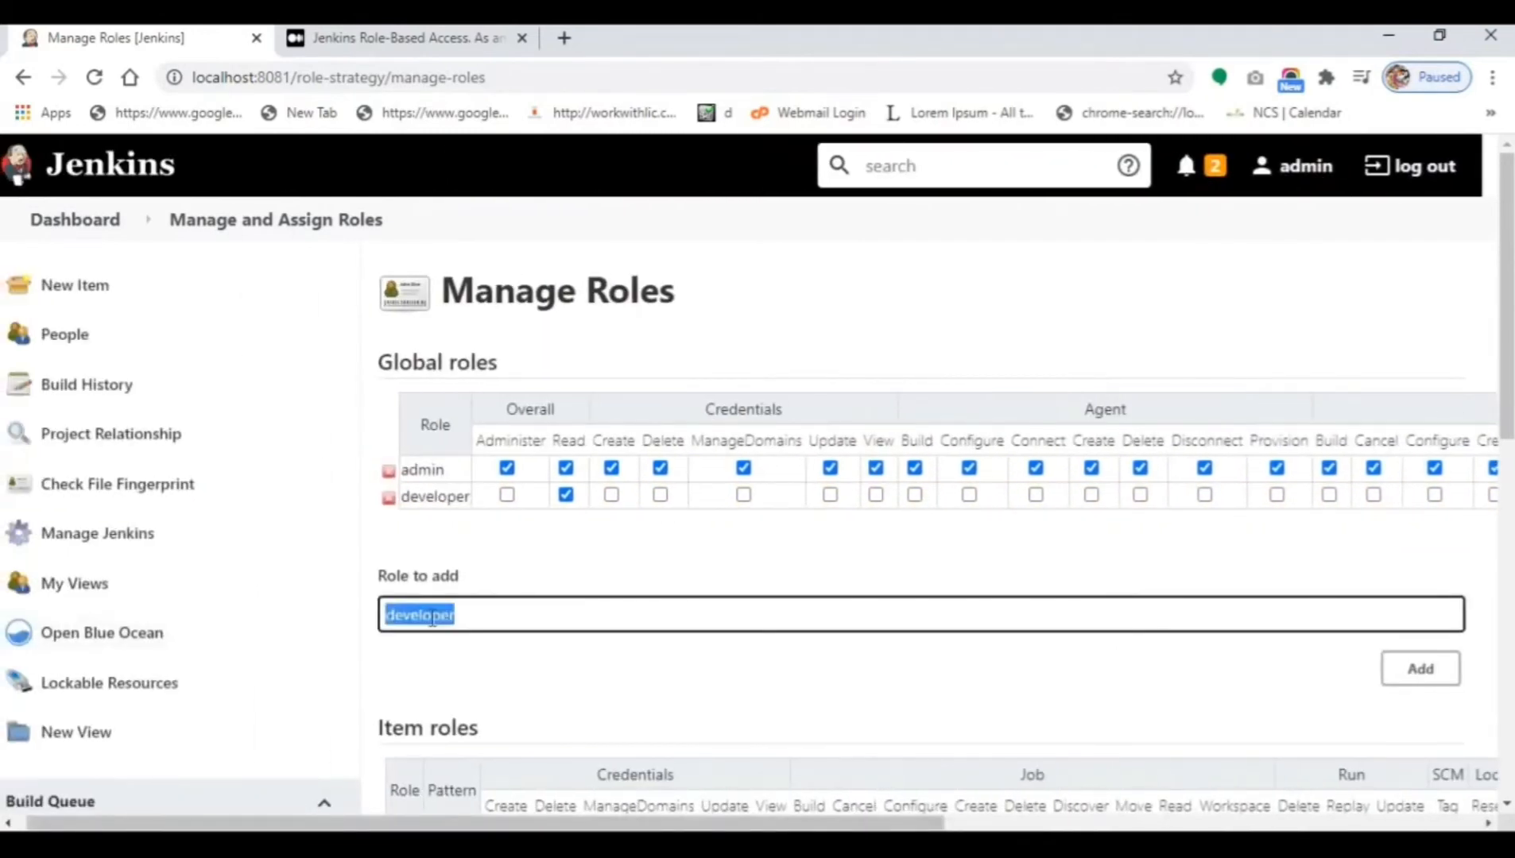
{"action": "type", "text": "tester"}
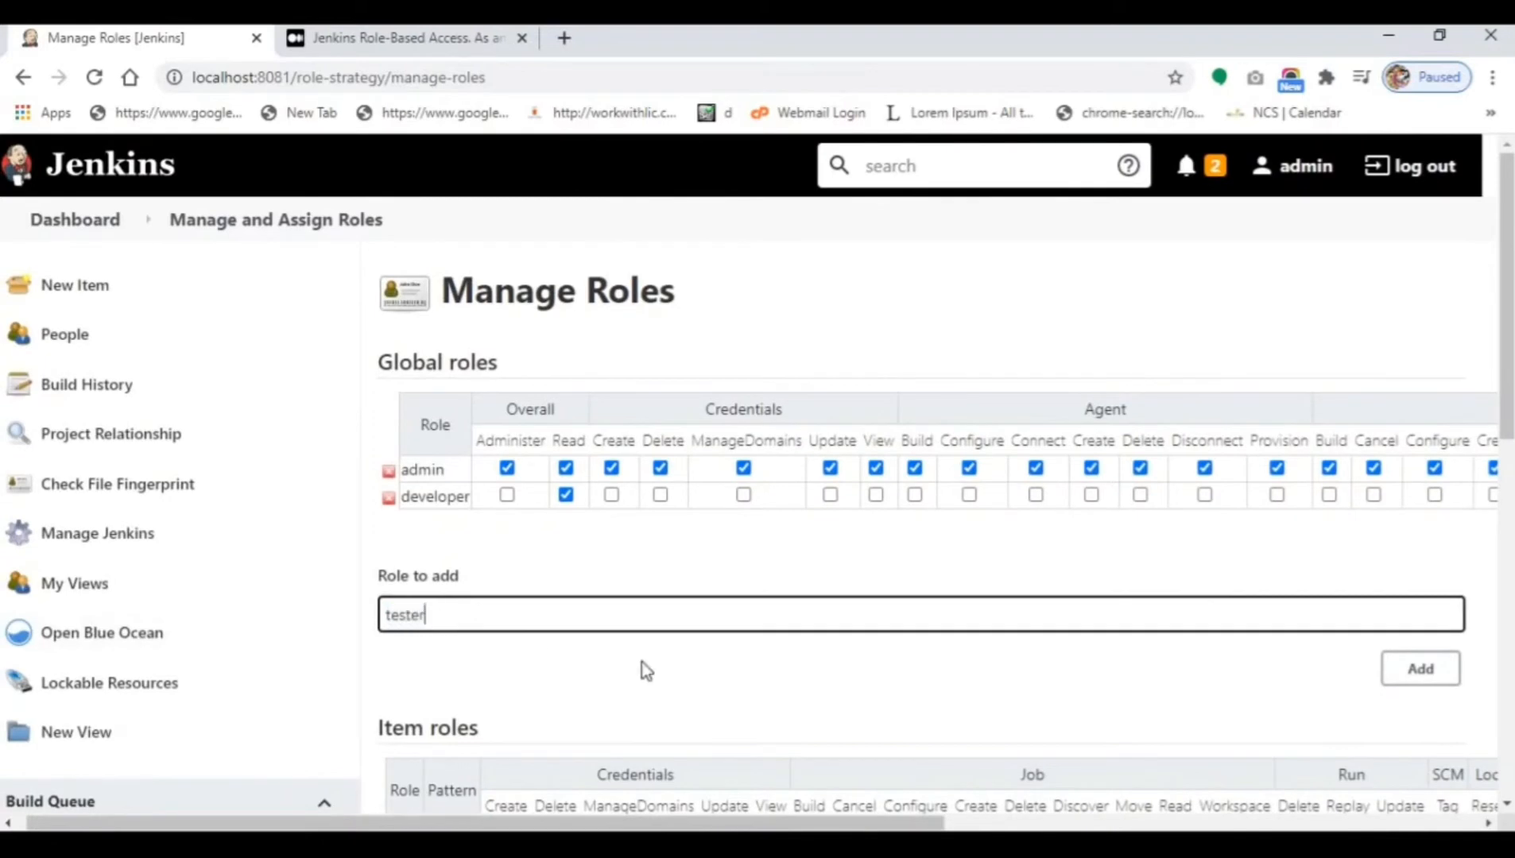
{"action": "left_click", "coordinate": [1419, 668]}
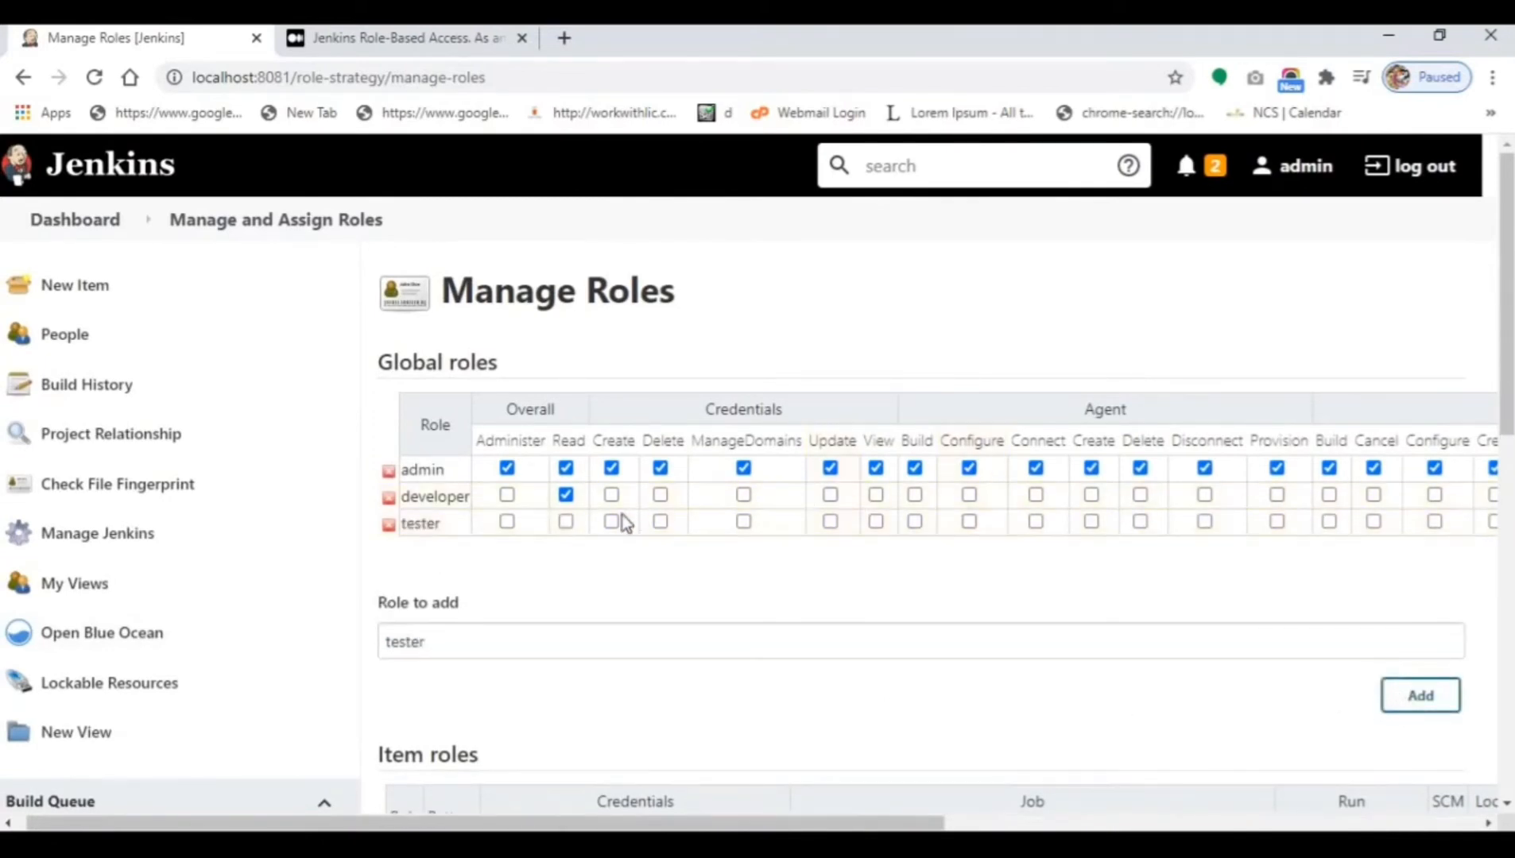
{"action": "left_click", "coordinate": [566, 521]}
{"action": "left_click_drag", "start_coordinate": [763, 824], "coordinate": [1311, 793]}
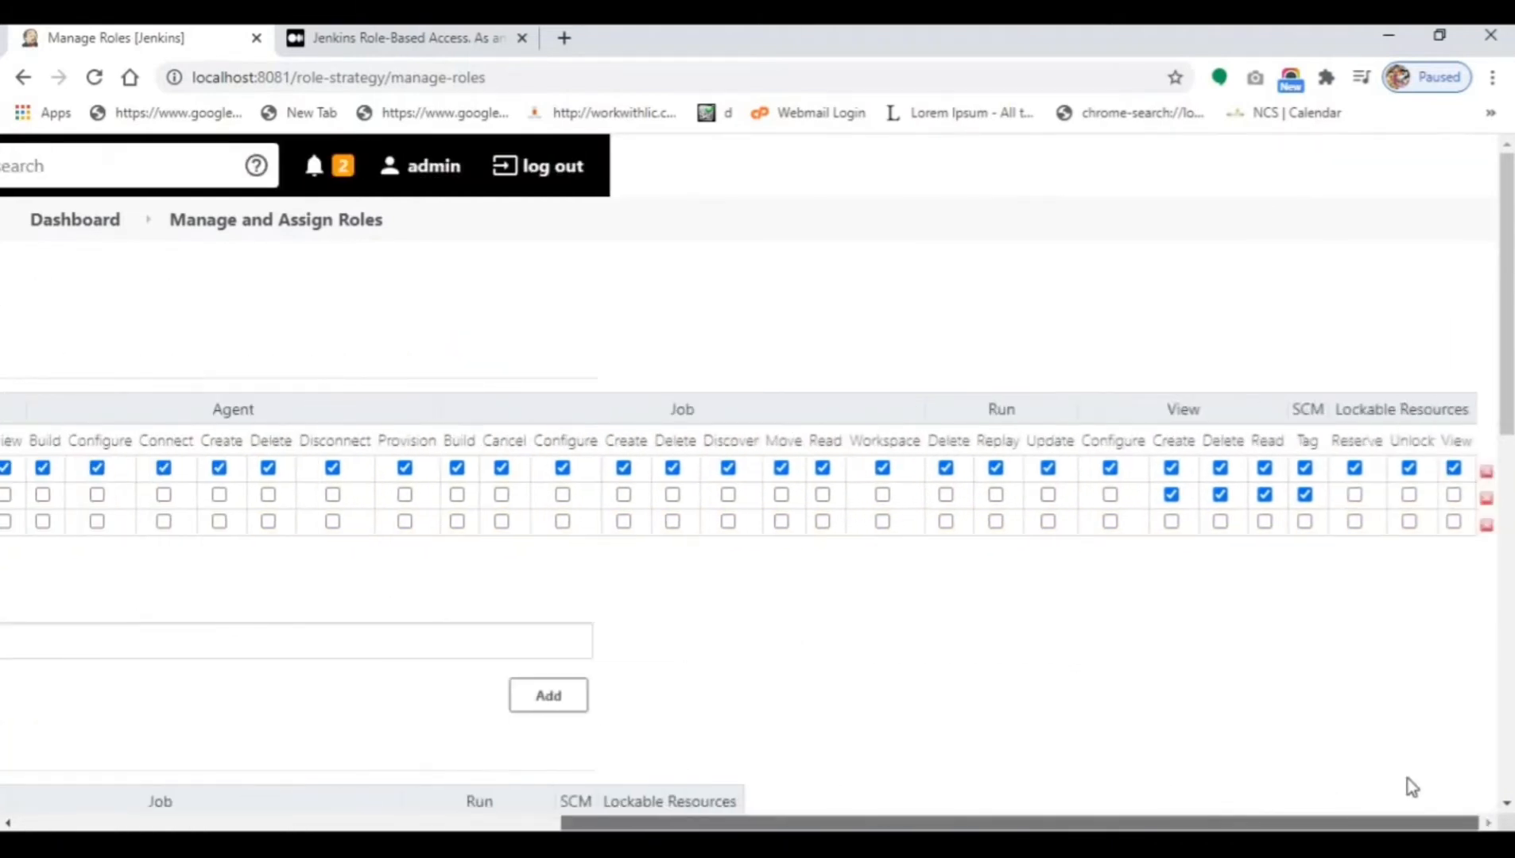
{"action": "left_click", "coordinate": [1171, 522]}
{"action": "left_click", "coordinate": [1110, 522]}
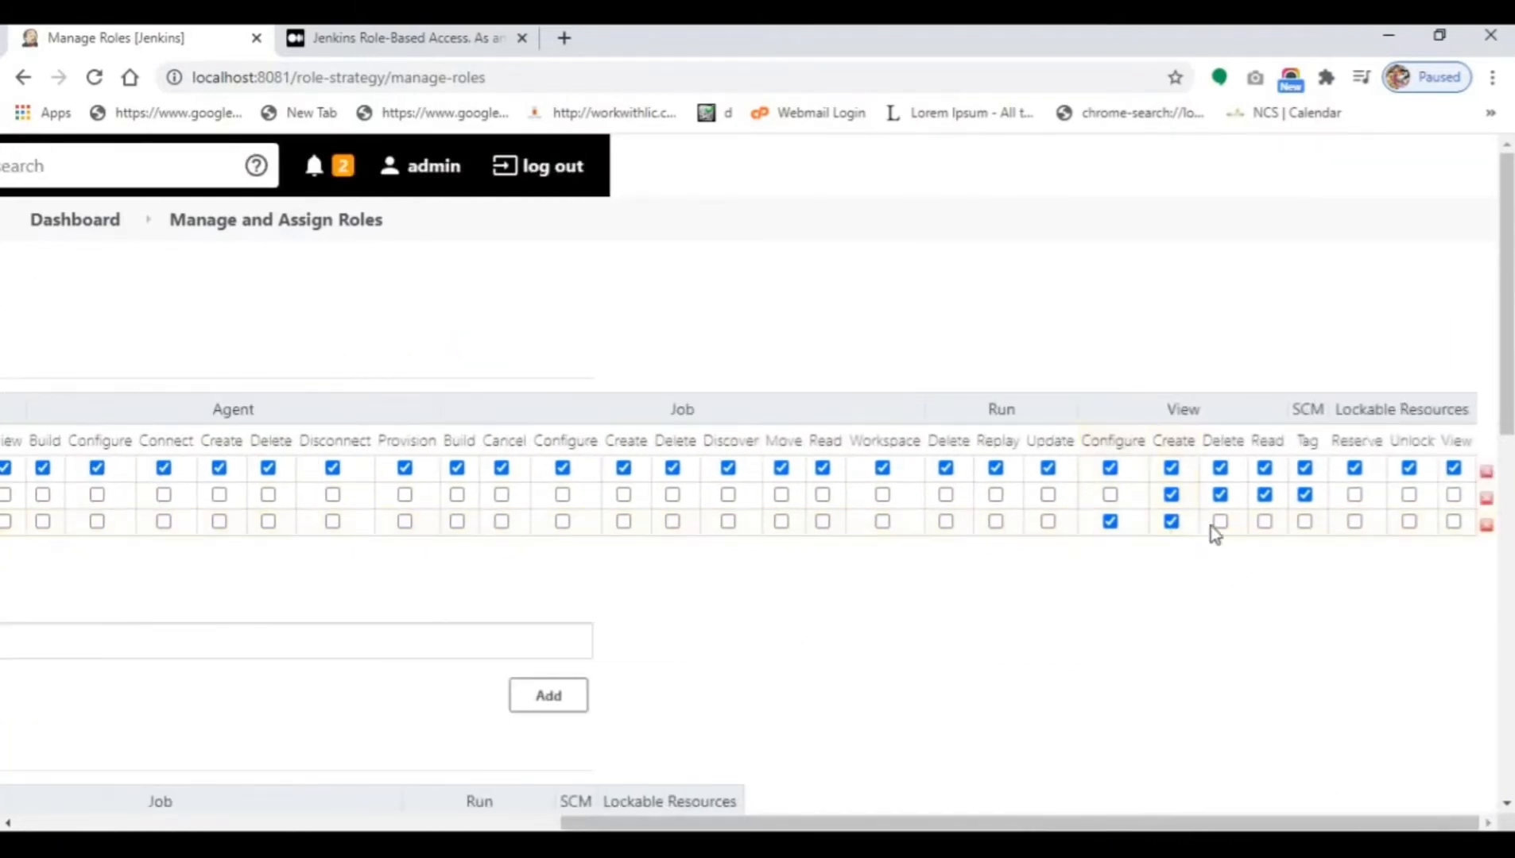
{"action": "left_click", "coordinate": [1220, 522]}
{"action": "left_click", "coordinate": [1265, 523]}
{"action": "left_click", "coordinate": [1305, 523]}
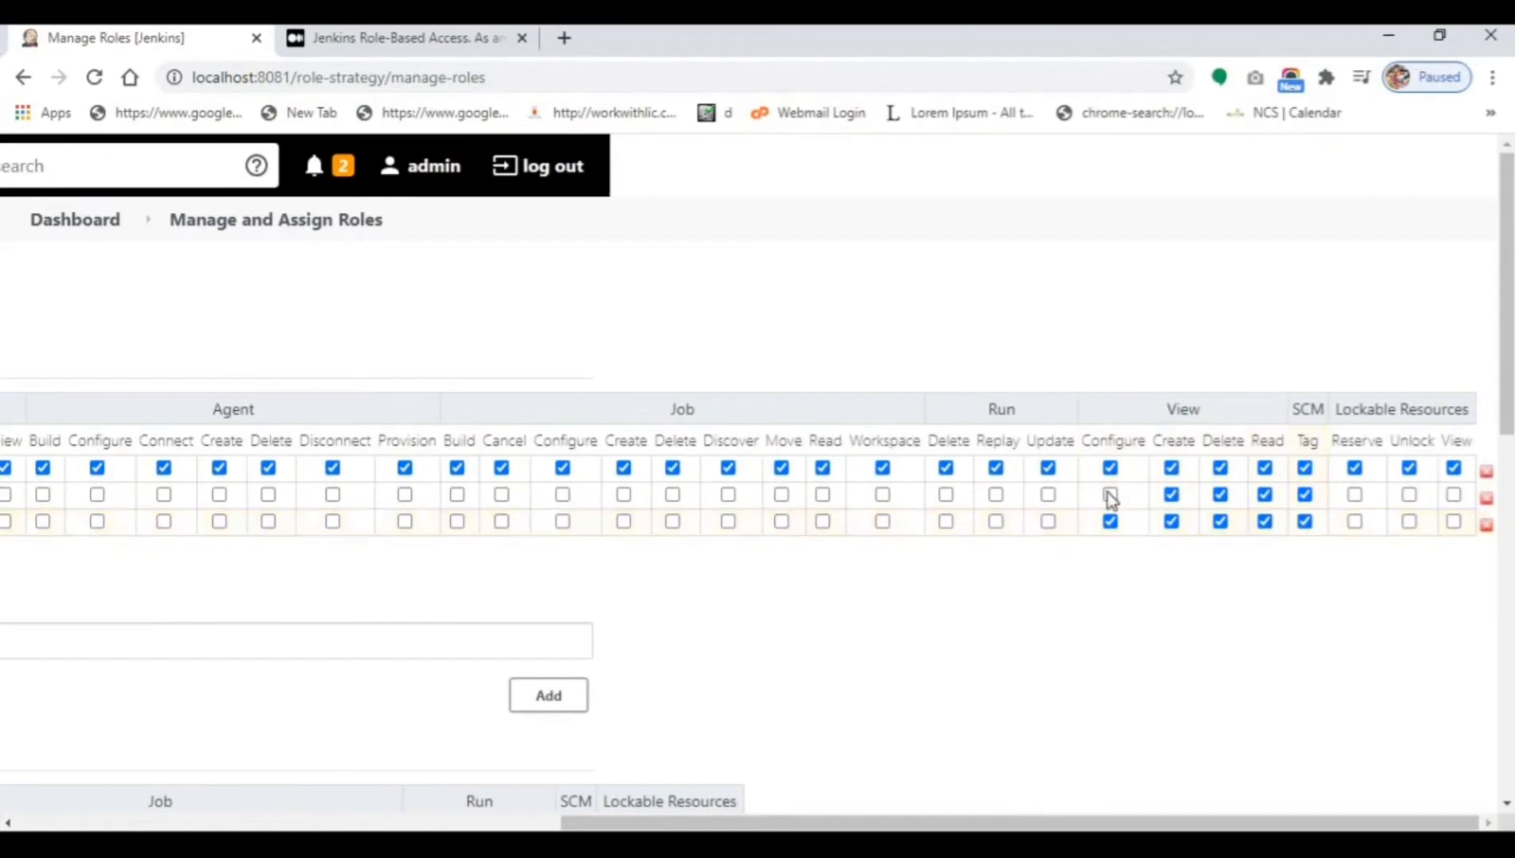
{"action": "left_click_drag", "start_coordinate": [1017, 824], "coordinate": [178, 821]}
Add a developer item role with pattern 'dev.*'.
{"action": "scroll", "coordinate": [554, 612], "scroll_direction": "down", "scroll_amount": 4}
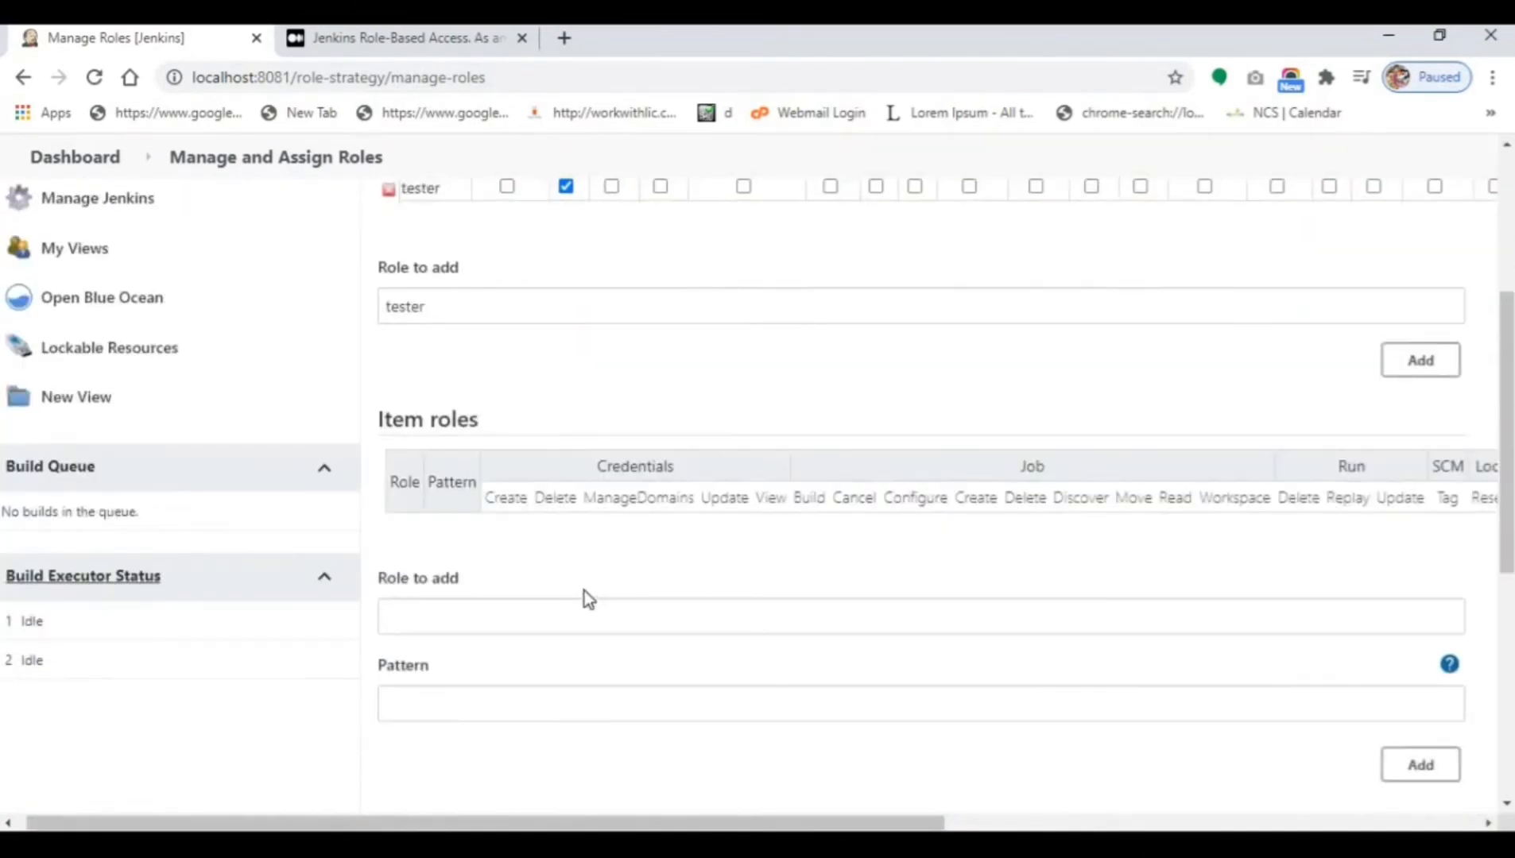
{"action": "mouse_move", "coordinate": [568, 498]}
{"action": "left_click", "coordinate": [616, 613]}
{"action": "type", "text": "deve"}
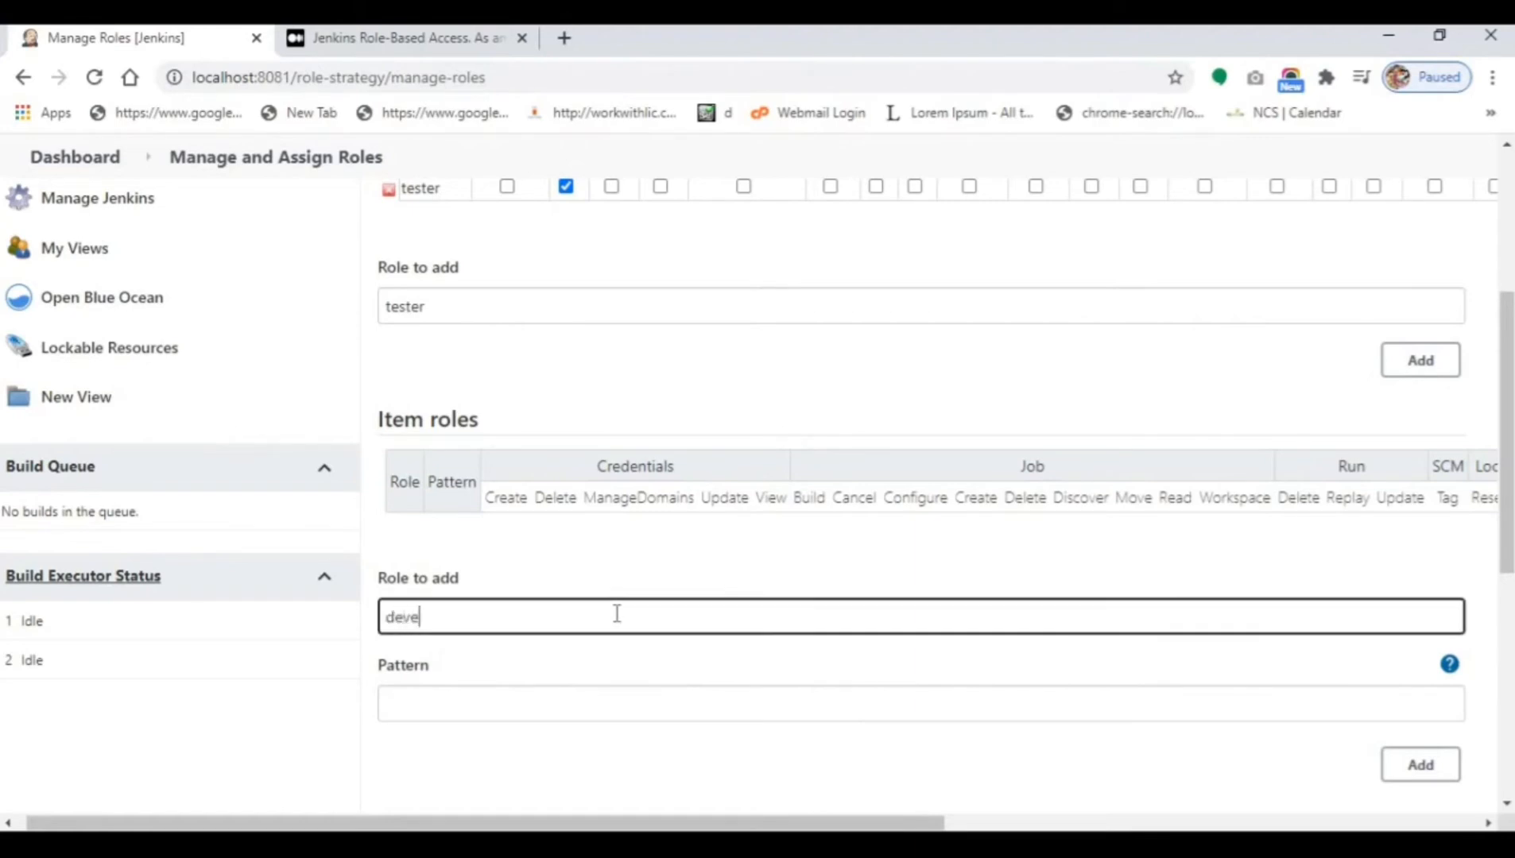
{"action": "type", "text": "loper"}
{"action": "left_click", "coordinate": [498, 707]}
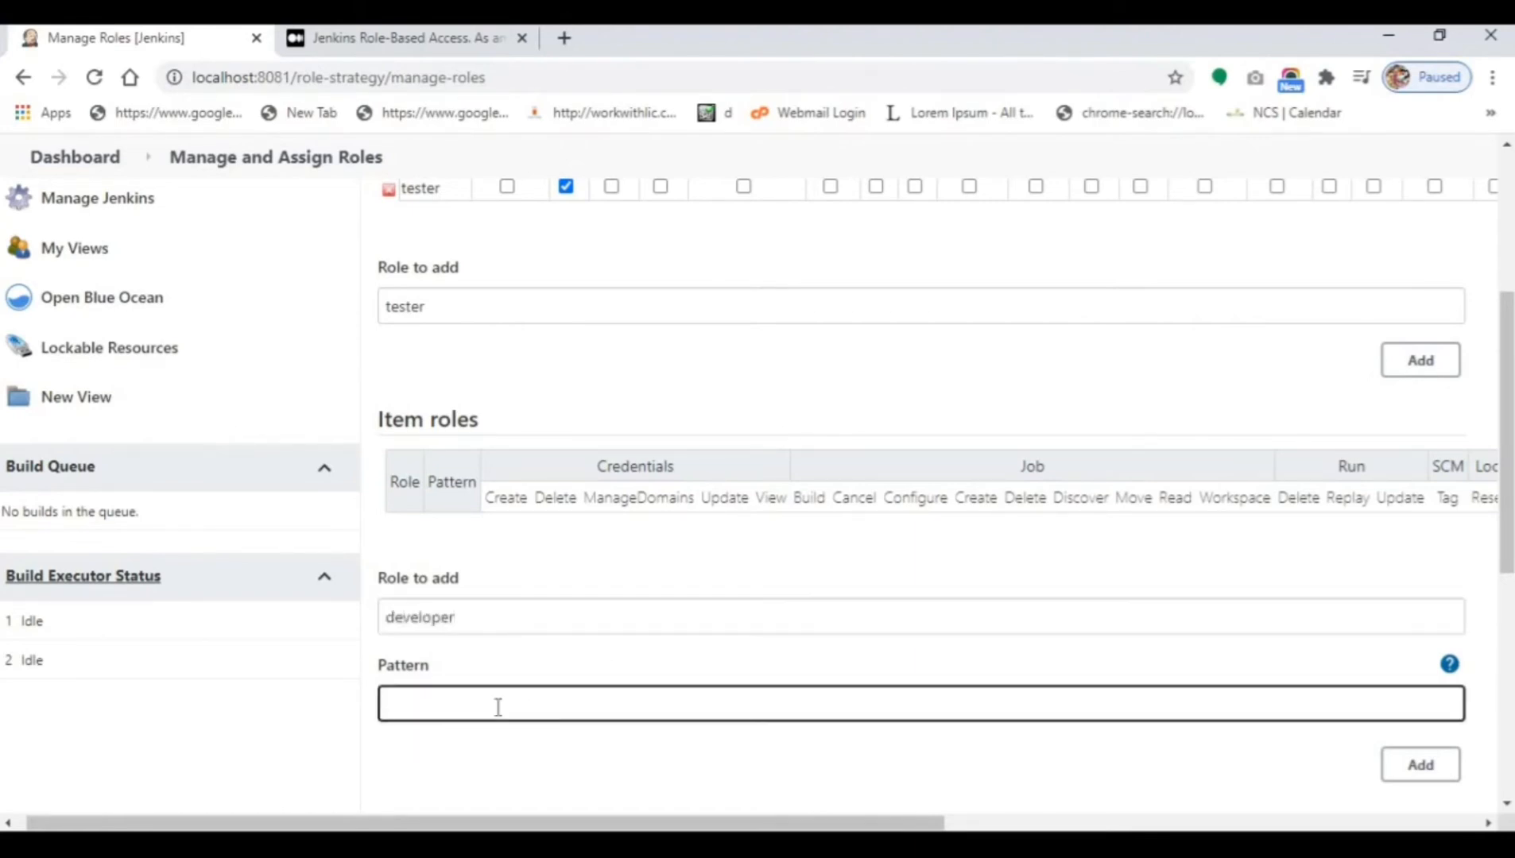
{"action": "type", "text": "dev.*"}
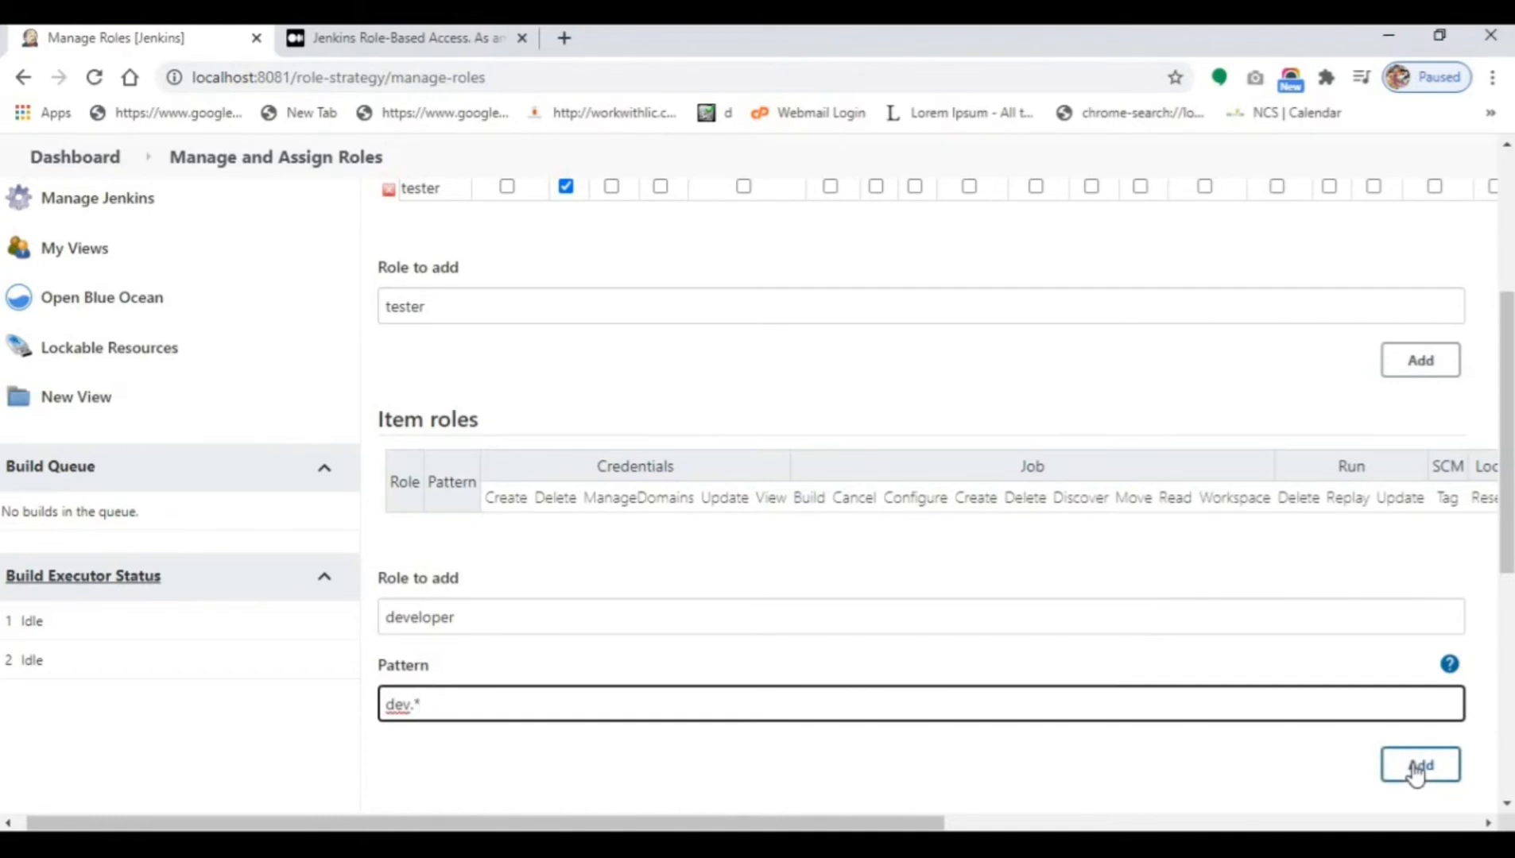
{"action": "double_click", "coordinate": [396, 703]}
{"action": "left_click", "coordinate": [1419, 768]}
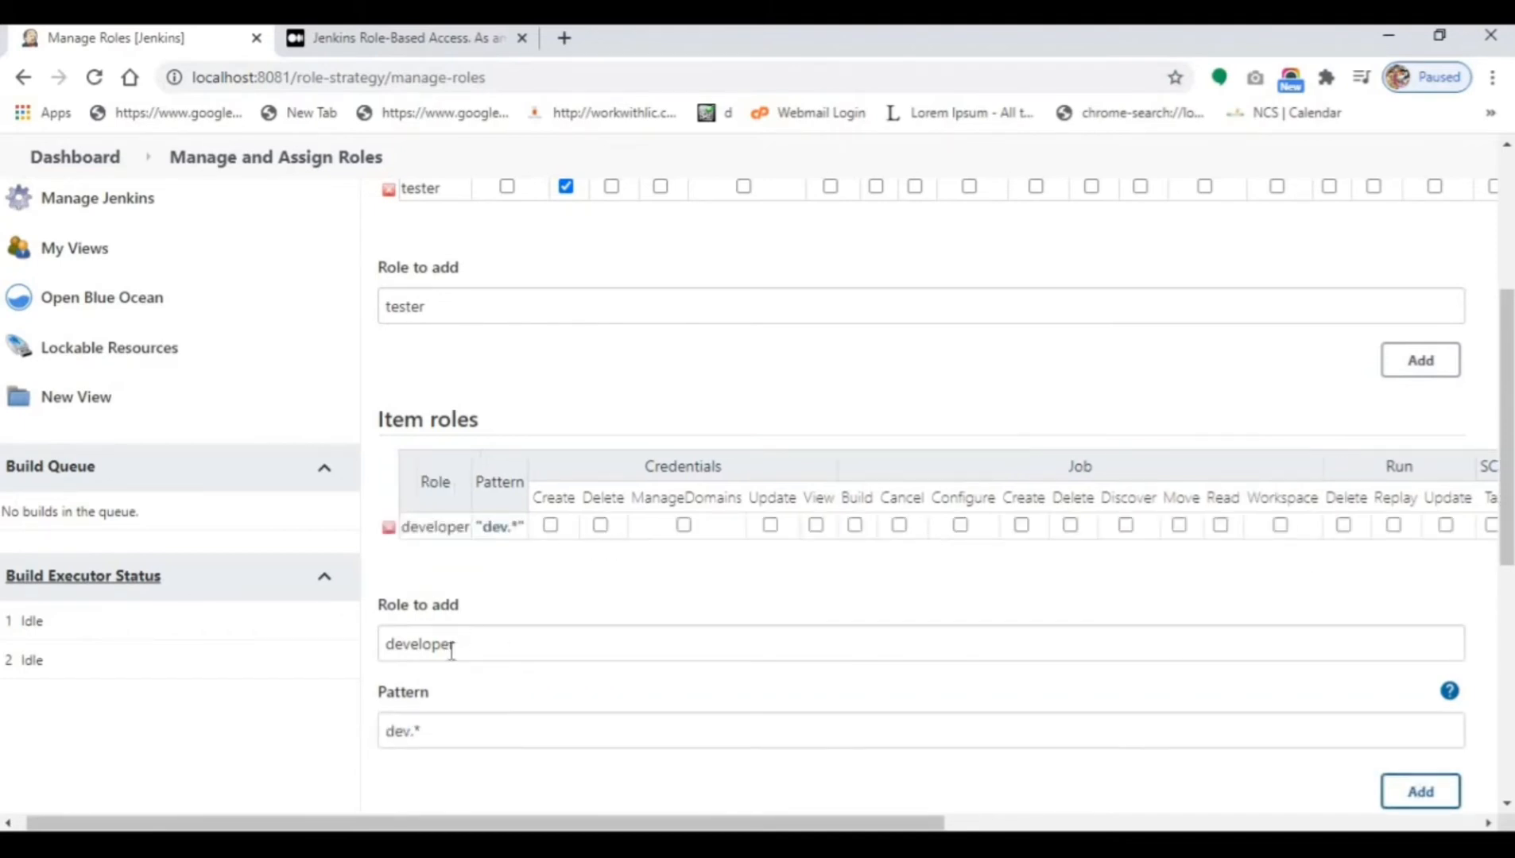
Add a tester item role with pattern 'tester.*'.
{"action": "double_click", "coordinate": [416, 650]}
{"action": "type", "text": "te"}
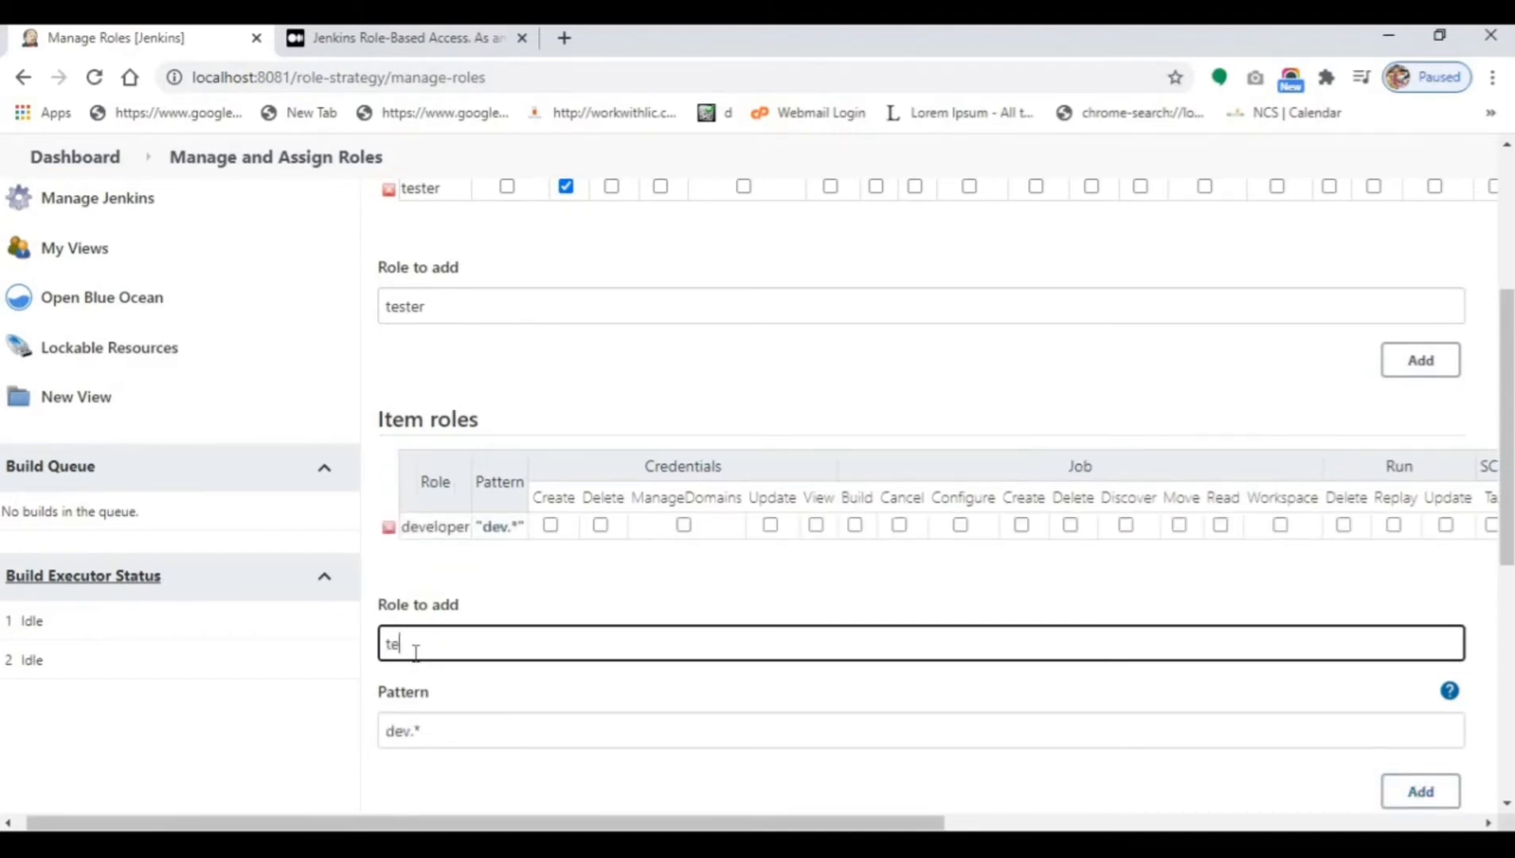
{"action": "type", "text": "ster"}
{"action": "double_click", "coordinate": [397, 730]}
{"action": "type", "text": "tester"}
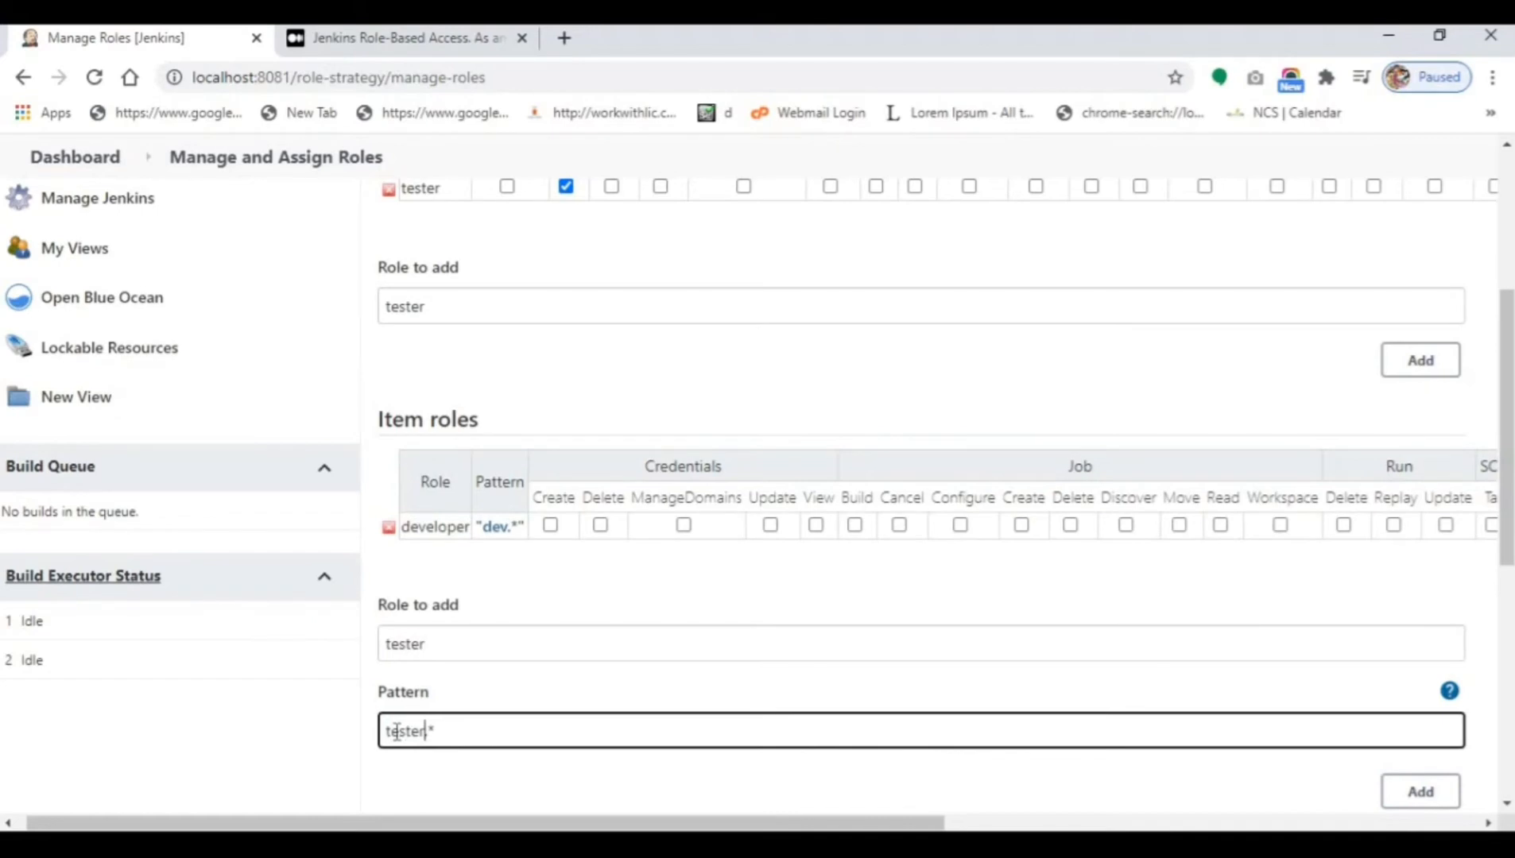
{"action": "left_click", "coordinate": [1424, 798]}
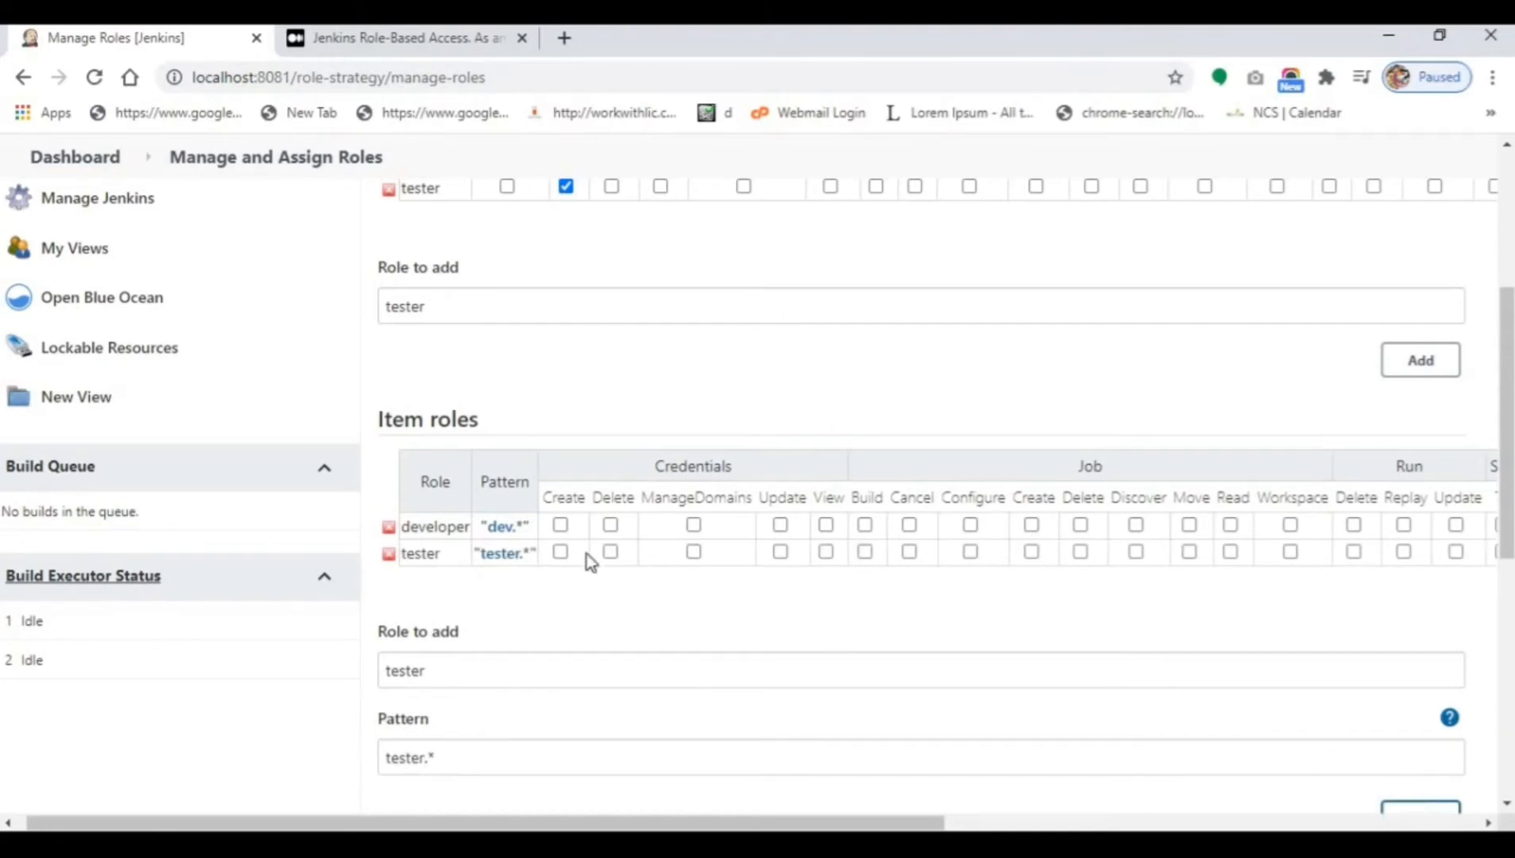
Grant the developer and tester item roles every Credentials, Job and Run permission.
{"action": "left_click", "coordinate": [560, 525]}
{"action": "left_click", "coordinate": [560, 551]}
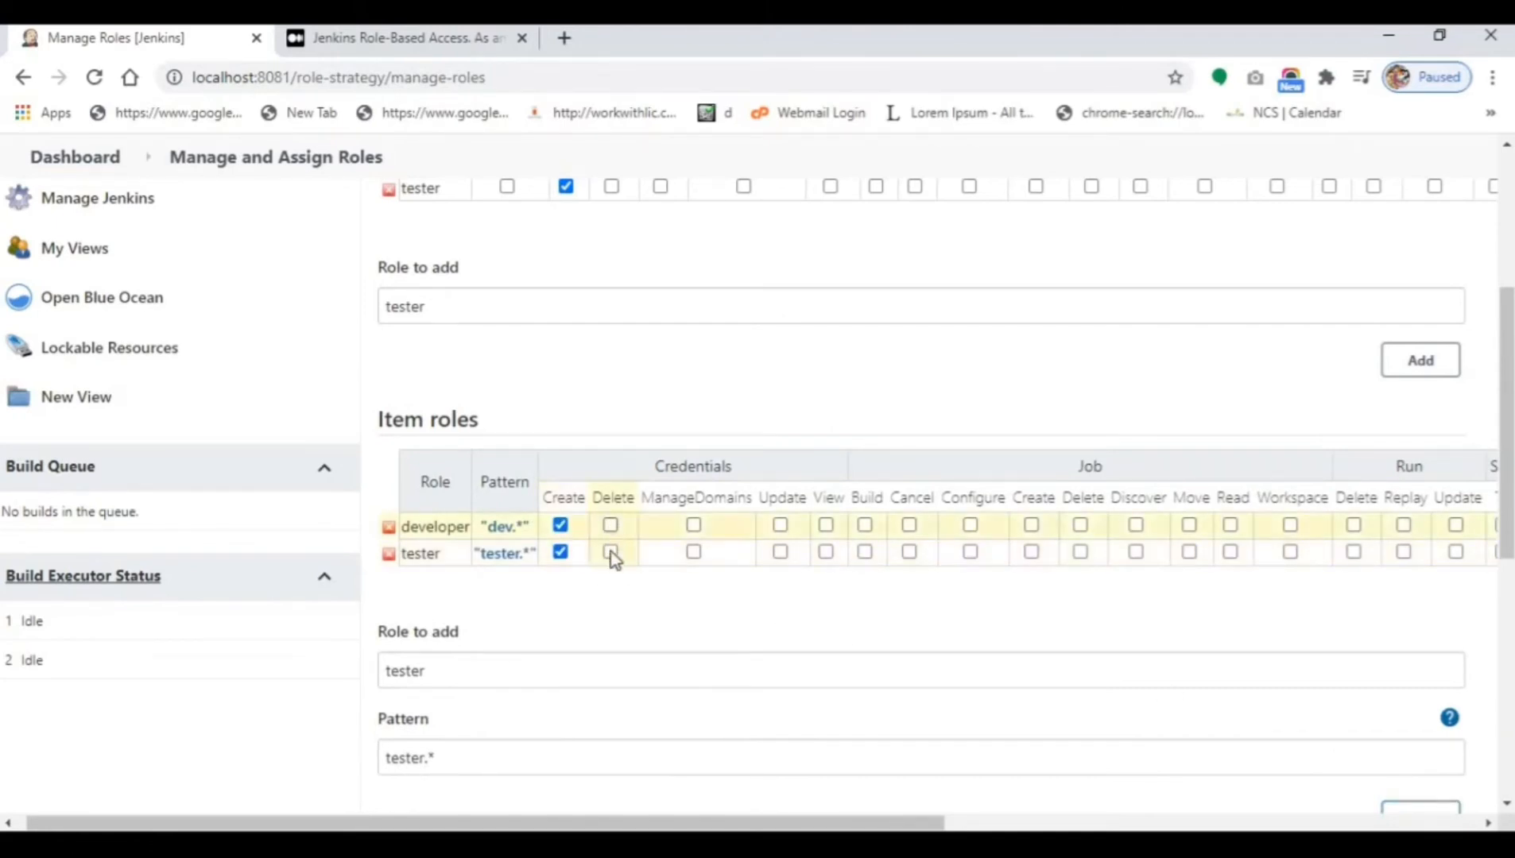
{"action": "left_click", "coordinate": [611, 552]}
{"action": "left_click", "coordinate": [611, 524]}
{"action": "left_click", "coordinate": [694, 524]}
{"action": "left_click", "coordinate": [694, 552]}
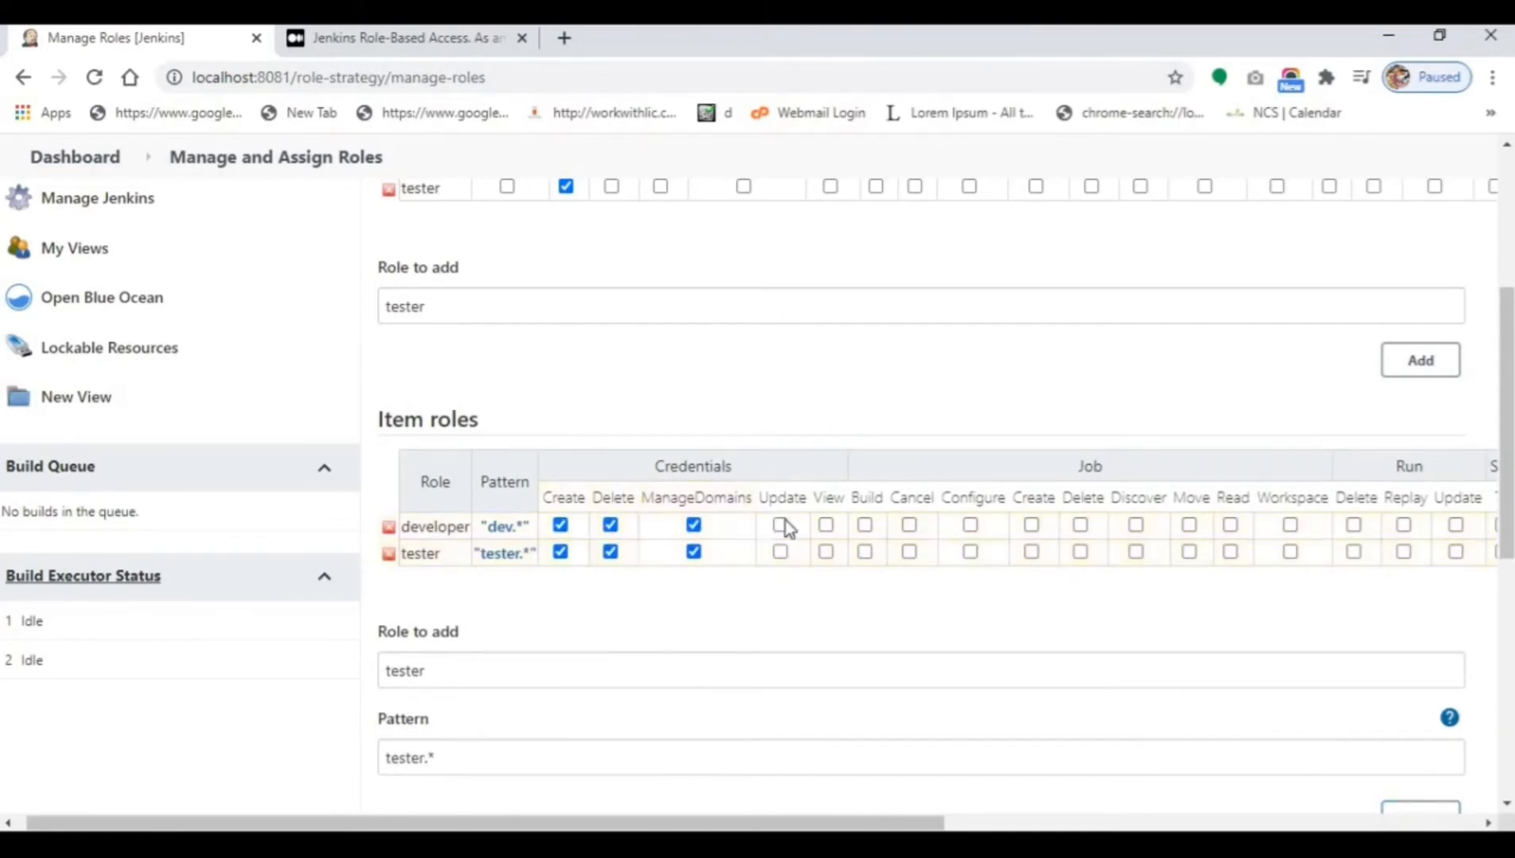
{"action": "left_click", "coordinate": [780, 525]}
{"action": "left_click", "coordinate": [826, 525]}
{"action": "left_click", "coordinate": [865, 525]}
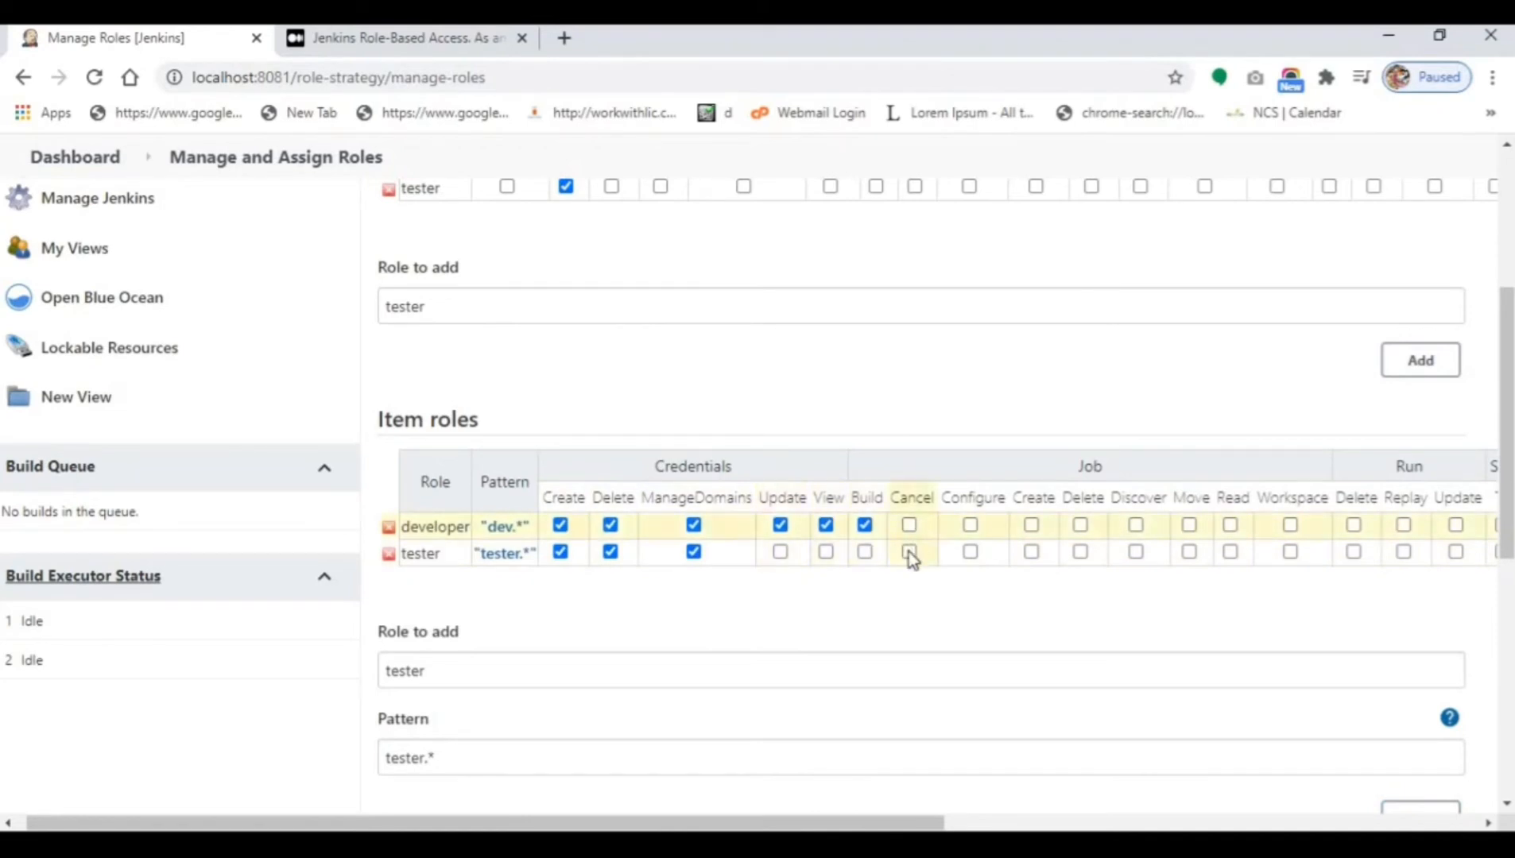
{"action": "left_click", "coordinate": [910, 552]}
{"action": "left_click", "coordinate": [865, 552]}
{"action": "left_click", "coordinate": [826, 552]}
{"action": "left_click", "coordinate": [909, 525]}
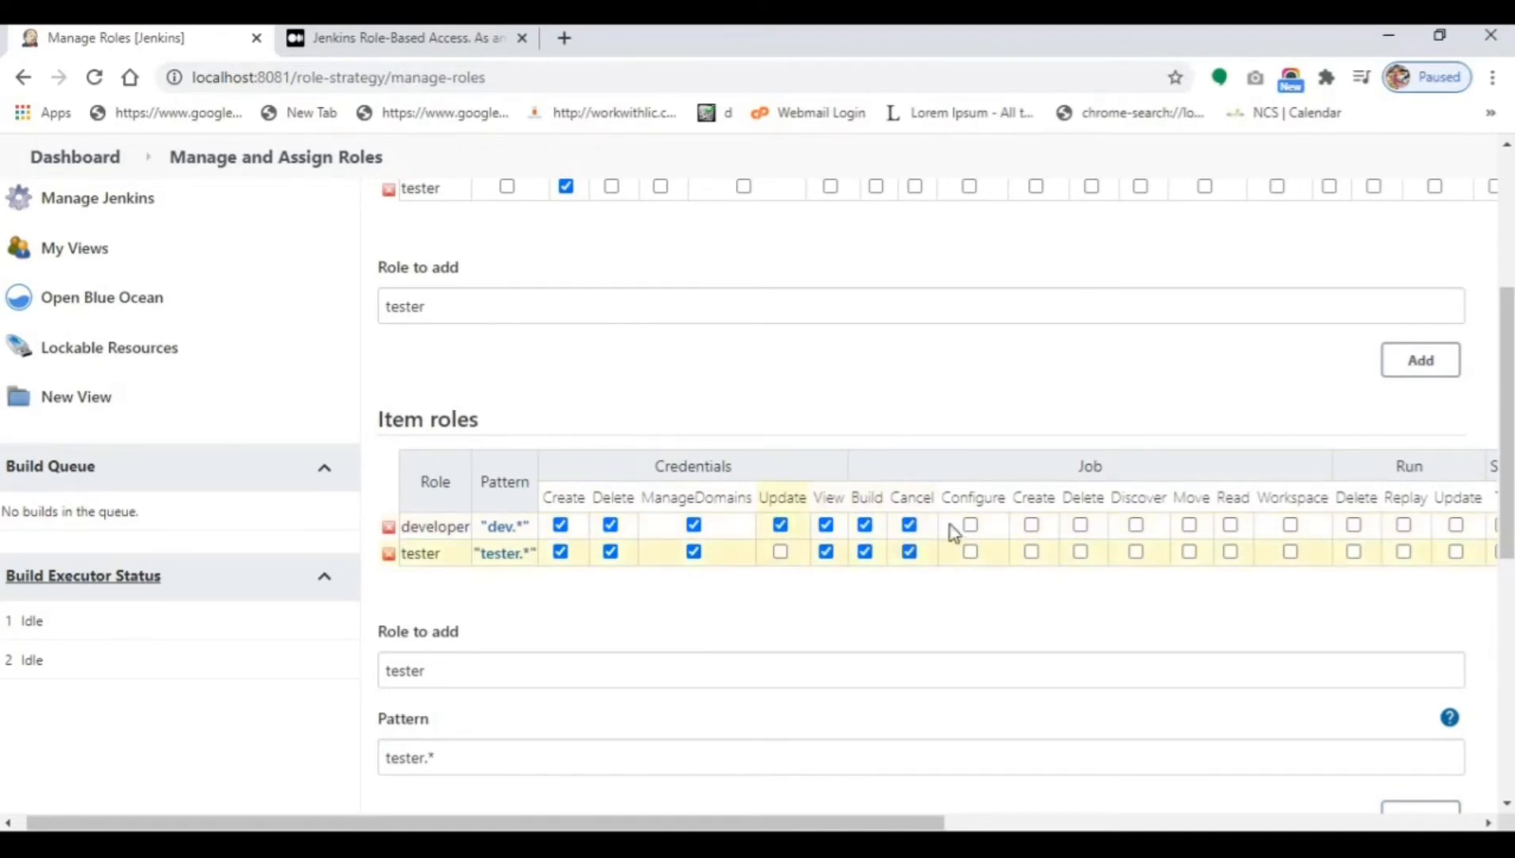
{"action": "left_click", "coordinate": [971, 524]}
{"action": "left_click", "coordinate": [971, 552]}
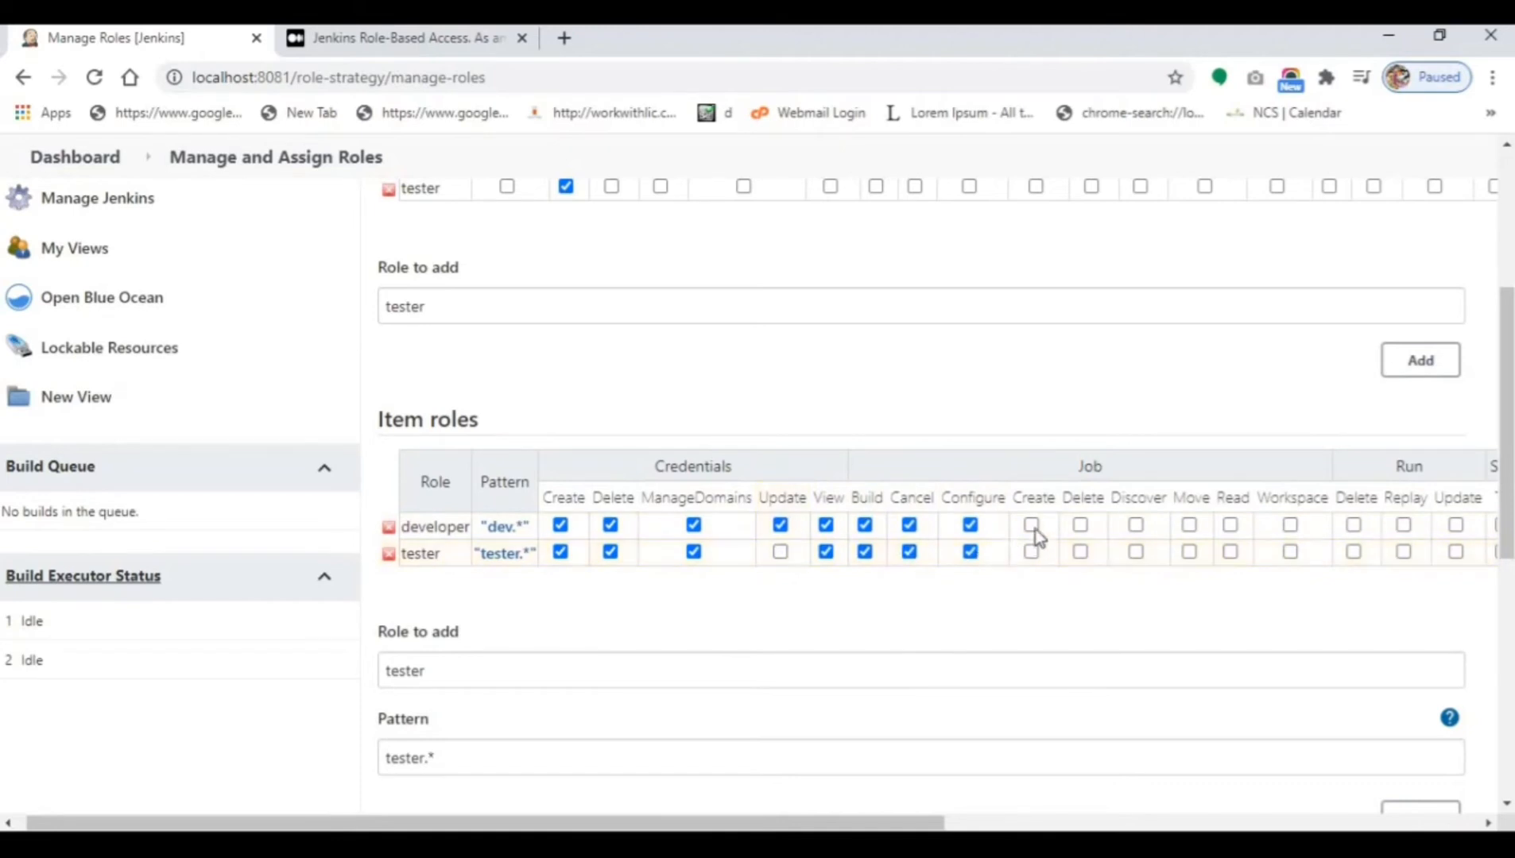
{"action": "left_click", "coordinate": [1031, 525]}
{"action": "left_click", "coordinate": [1031, 552]}
{"action": "left_click", "coordinate": [780, 552]}
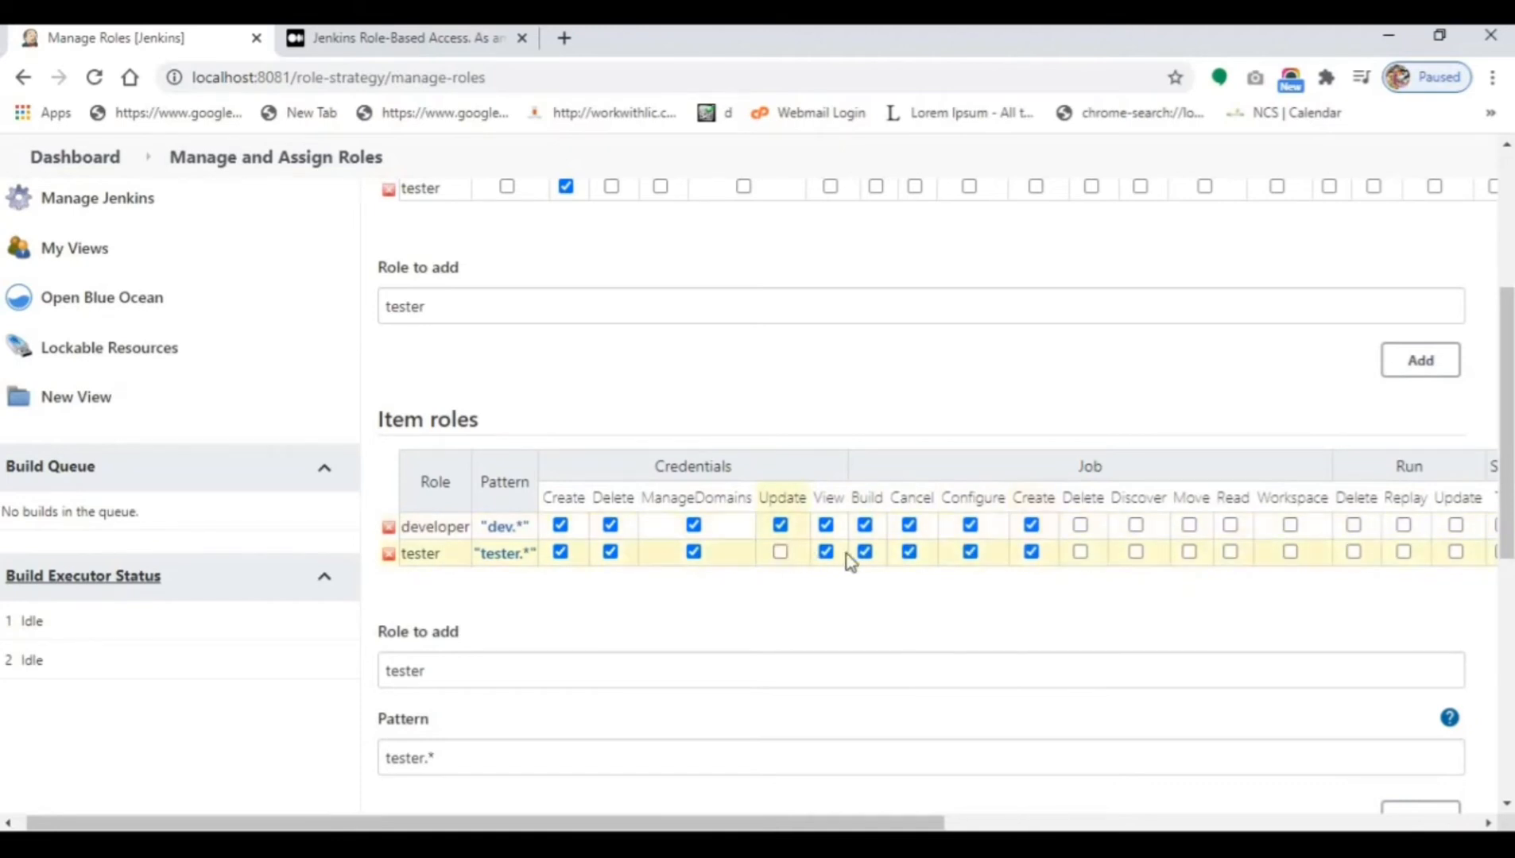
{"action": "left_click", "coordinate": [1080, 552]}
{"action": "left_click", "coordinate": [1080, 524]}
{"action": "left_click", "coordinate": [1136, 525]}
{"action": "left_click", "coordinate": [1136, 552]}
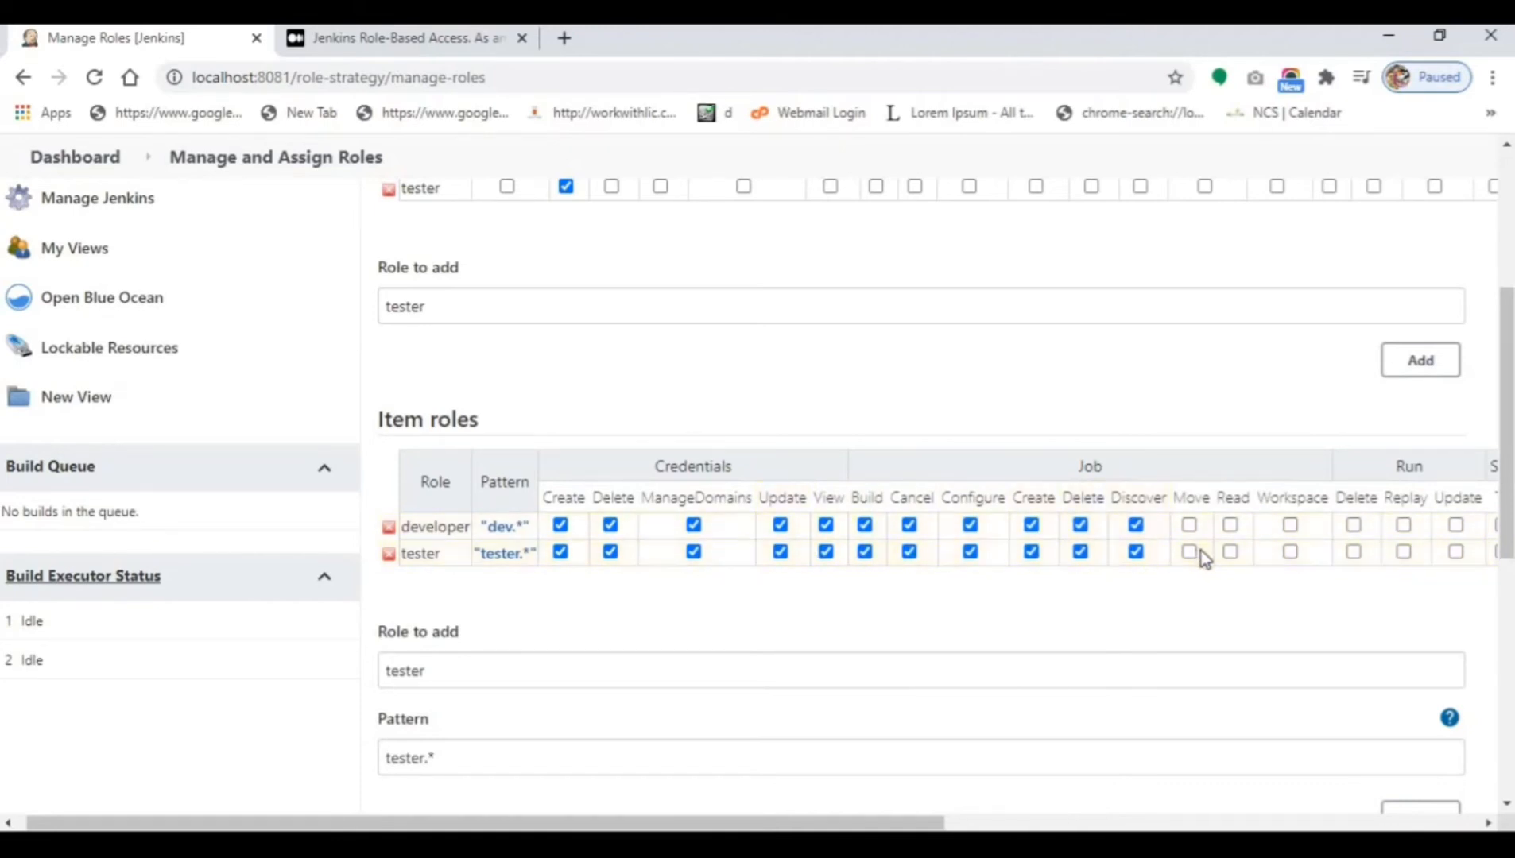
{"action": "left_click", "coordinate": [1189, 552]}
{"action": "left_click", "coordinate": [1189, 525]}
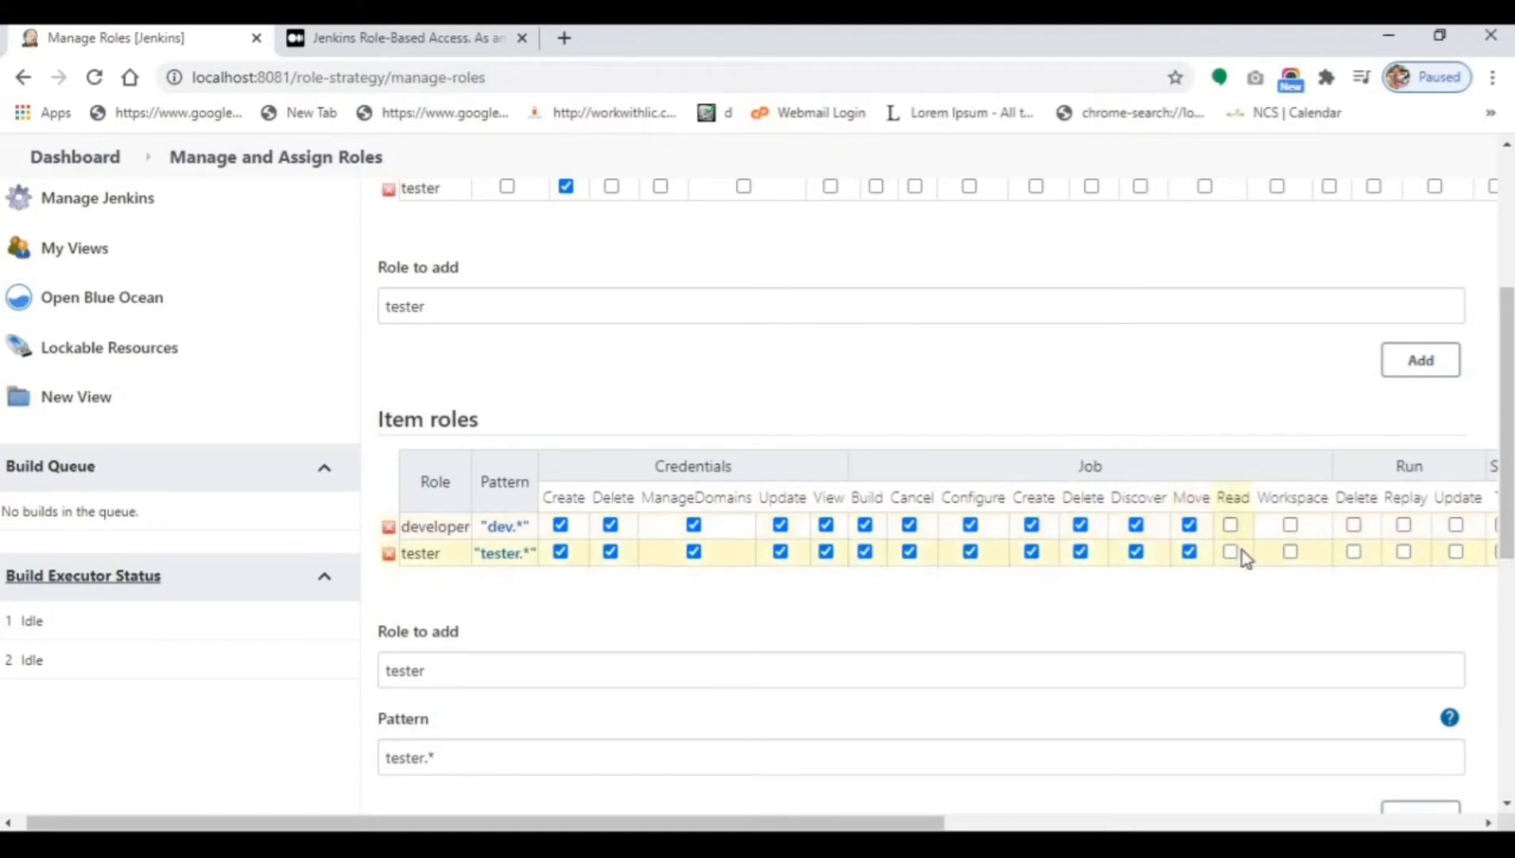
{"action": "left_click", "coordinate": [1230, 552]}
{"action": "left_click", "coordinate": [1230, 525]}
{"action": "left_click", "coordinate": [1290, 524]}
{"action": "left_click", "coordinate": [1353, 525]}
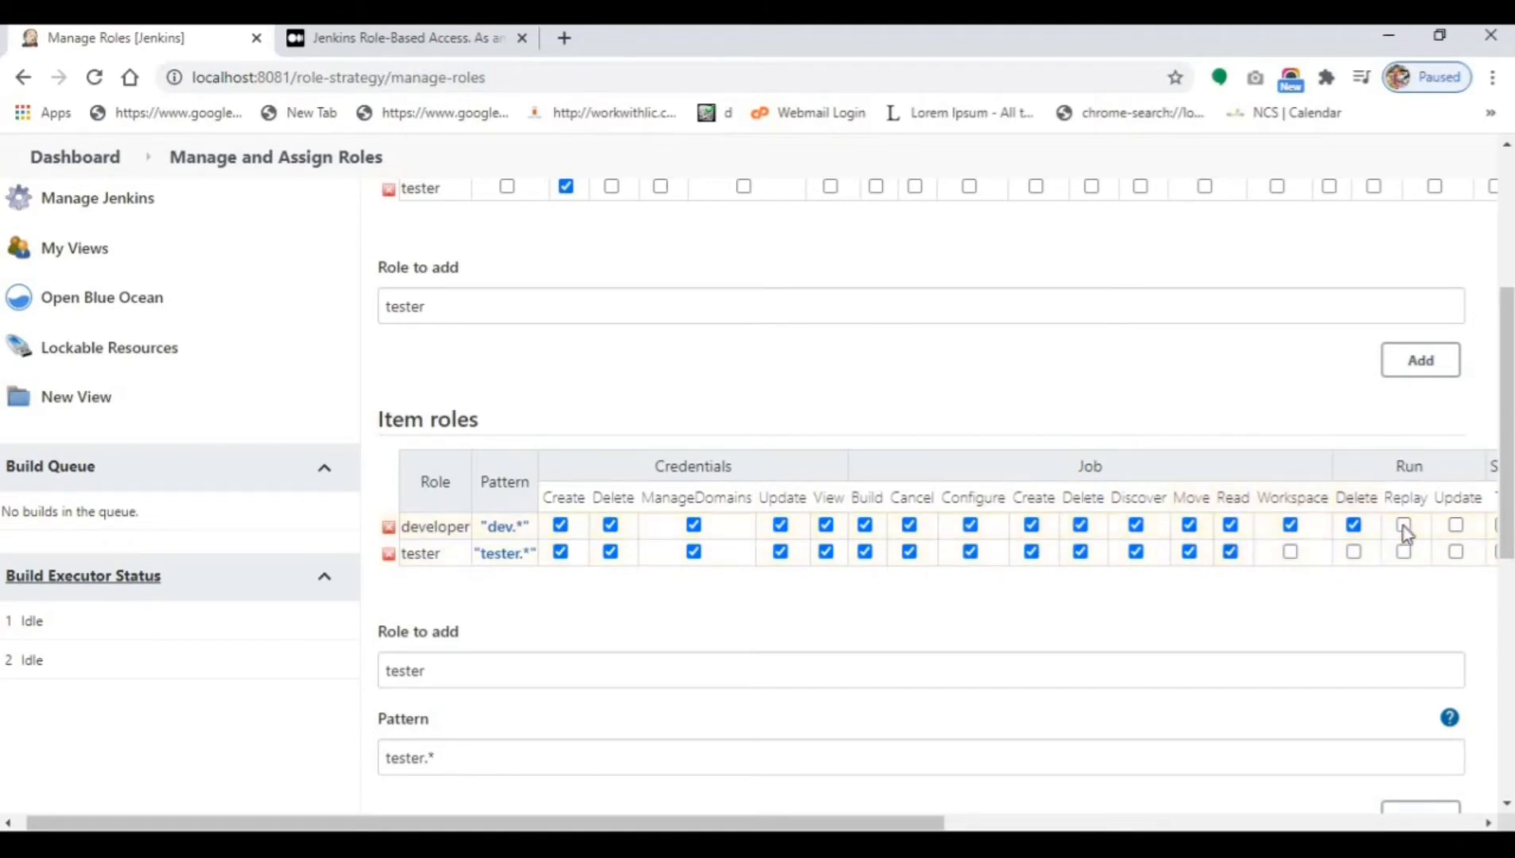
{"action": "left_click", "coordinate": [1403, 524]}
{"action": "left_click", "coordinate": [1456, 525]}
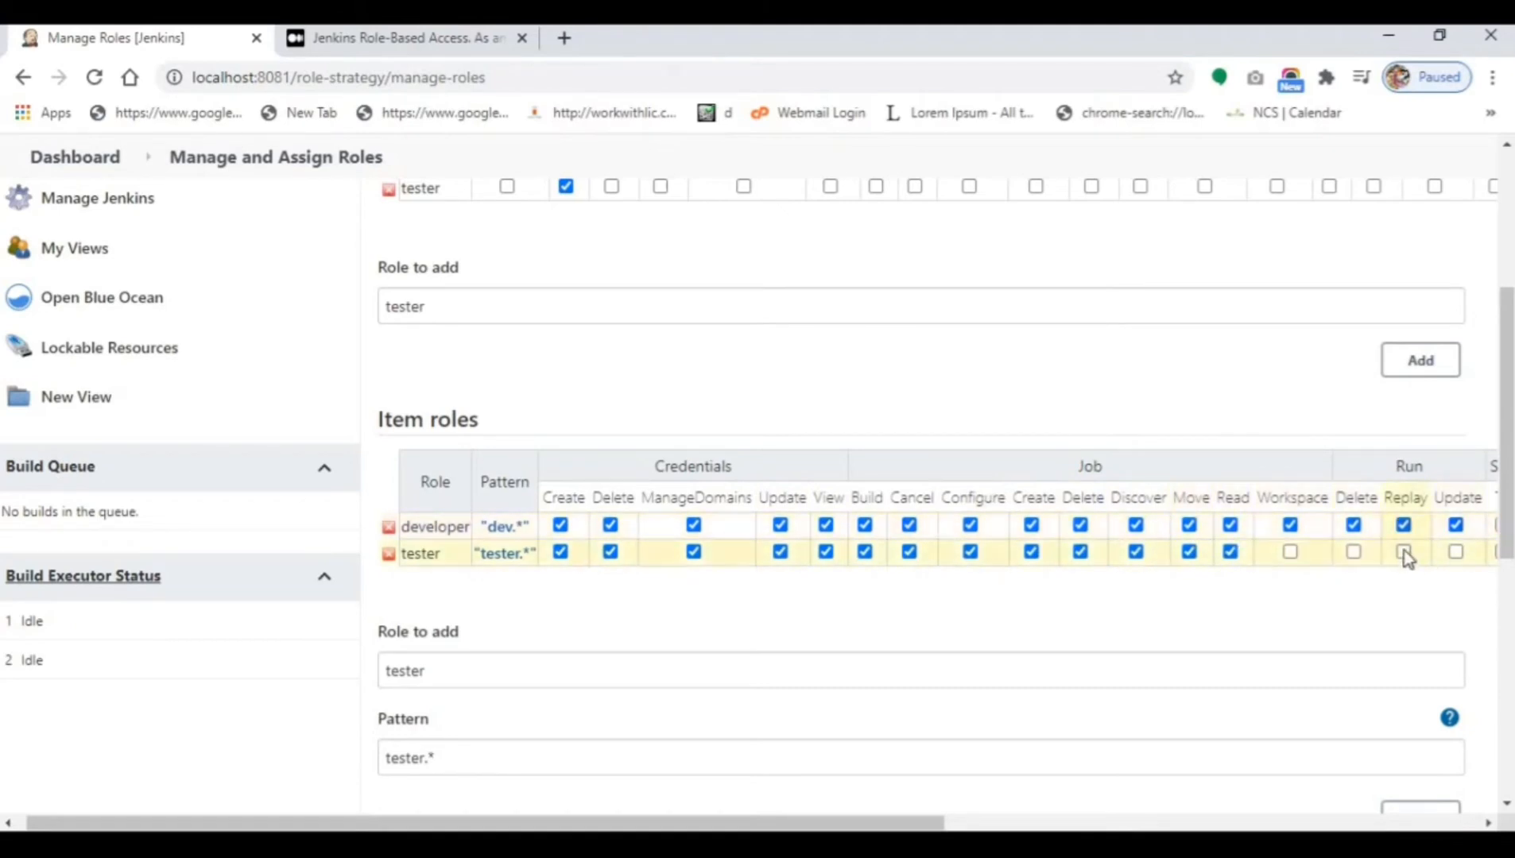
{"action": "left_click", "coordinate": [1404, 551]}
{"action": "left_click", "coordinate": [1353, 552]}
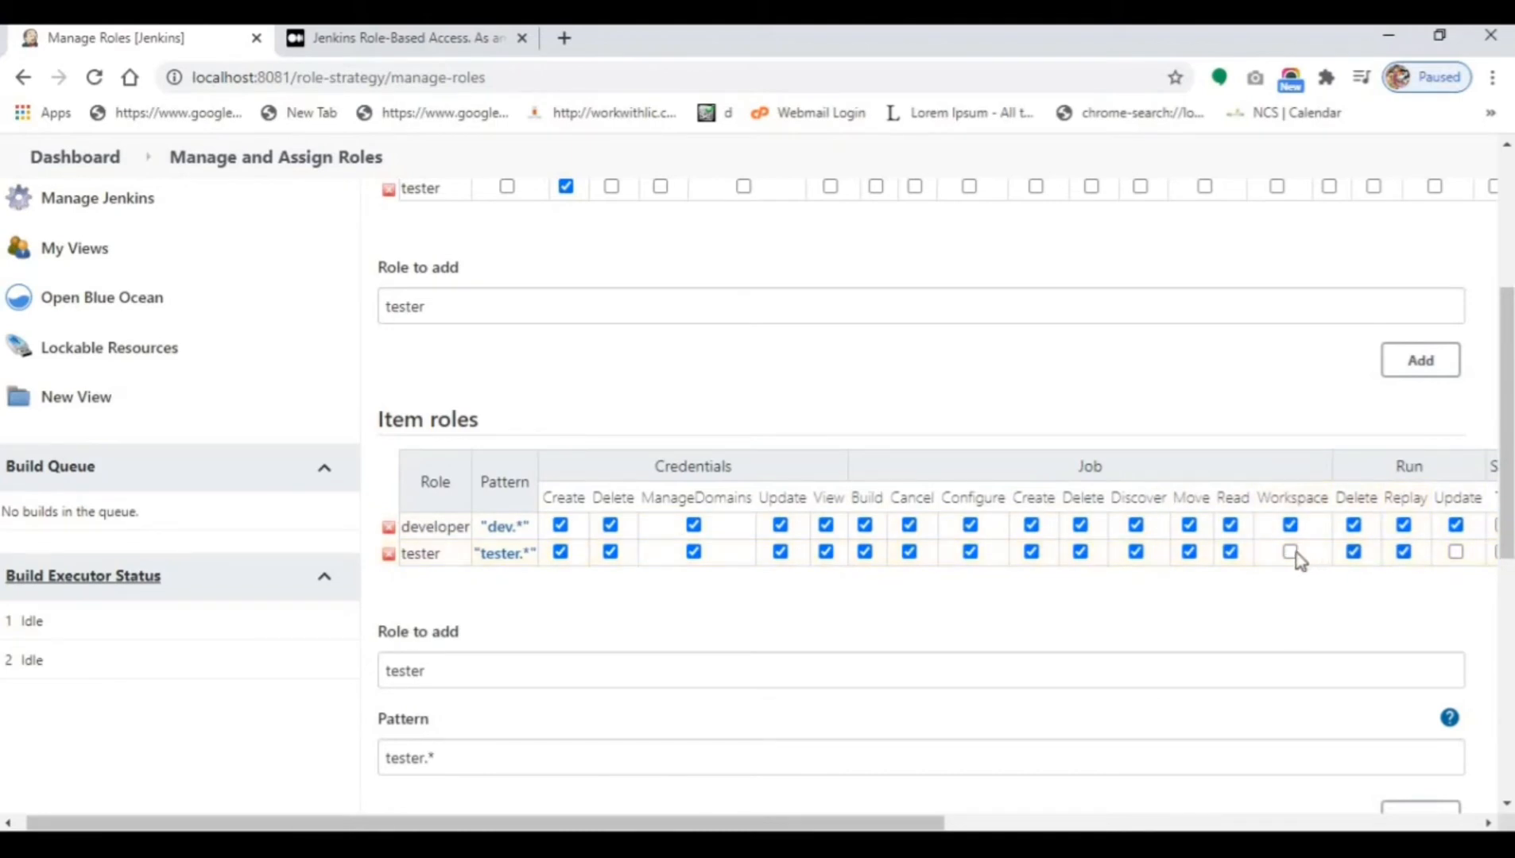
{"action": "left_click", "coordinate": [1290, 552]}
{"action": "left_click", "coordinate": [1456, 552]}
Grant both item roles SCM Tag and Lockable Resources Reserve, Unlock and View.
{"action": "left_click_drag", "start_coordinate": [939, 824], "coordinate": [1268, 814]}
{"action": "left_click", "coordinate": [966, 524]}
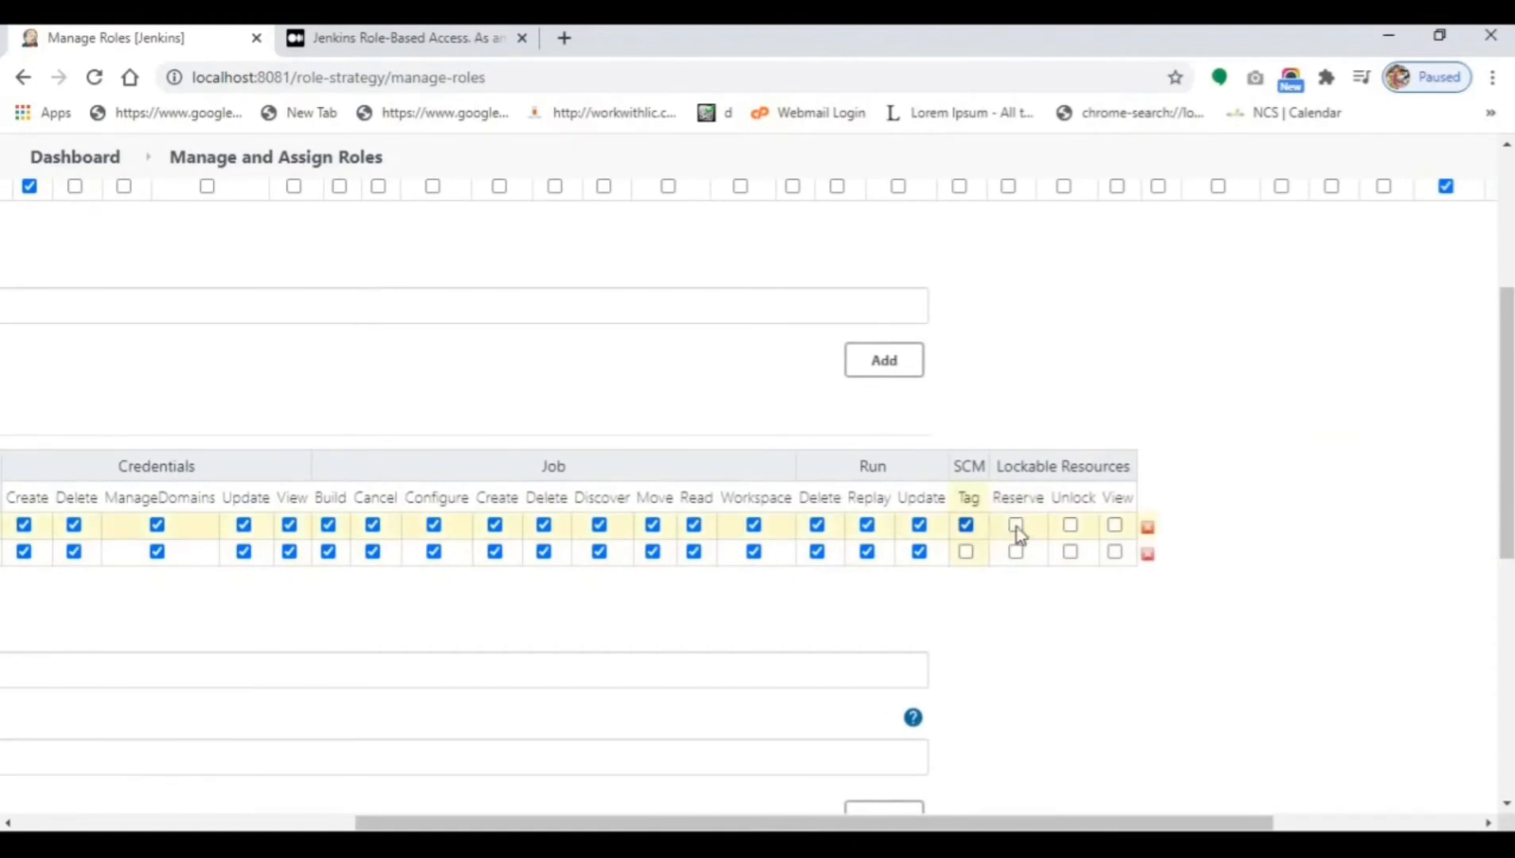
{"action": "left_click", "coordinate": [1016, 524]}
{"action": "left_click", "coordinate": [1115, 525]}
{"action": "left_click", "coordinate": [1115, 551]}
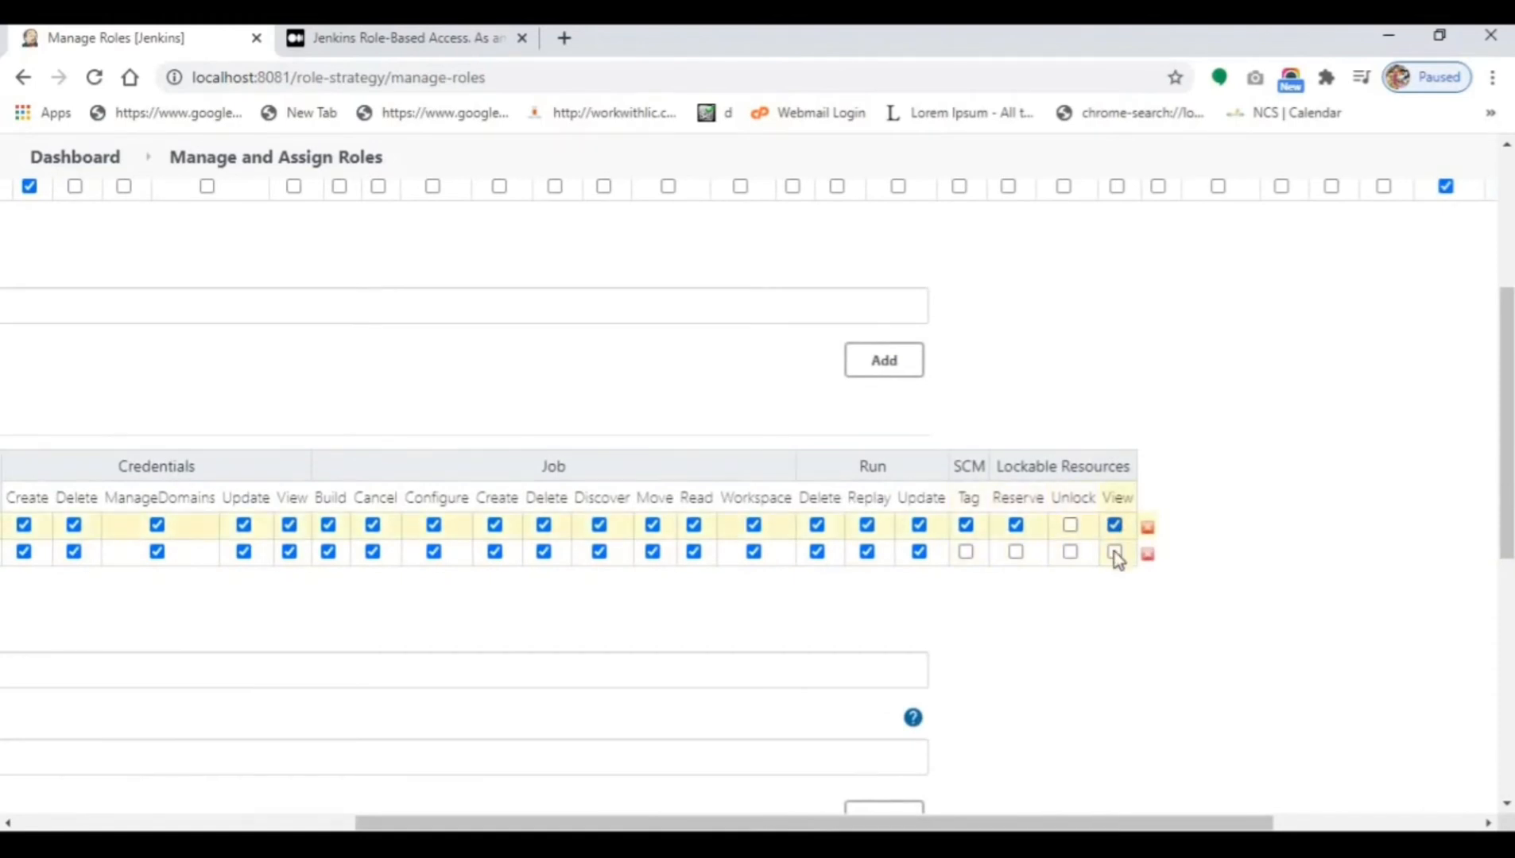
{"action": "left_click", "coordinate": [1070, 551]}
{"action": "left_click", "coordinate": [1069, 525]}
{"action": "left_click", "coordinate": [1017, 551]}
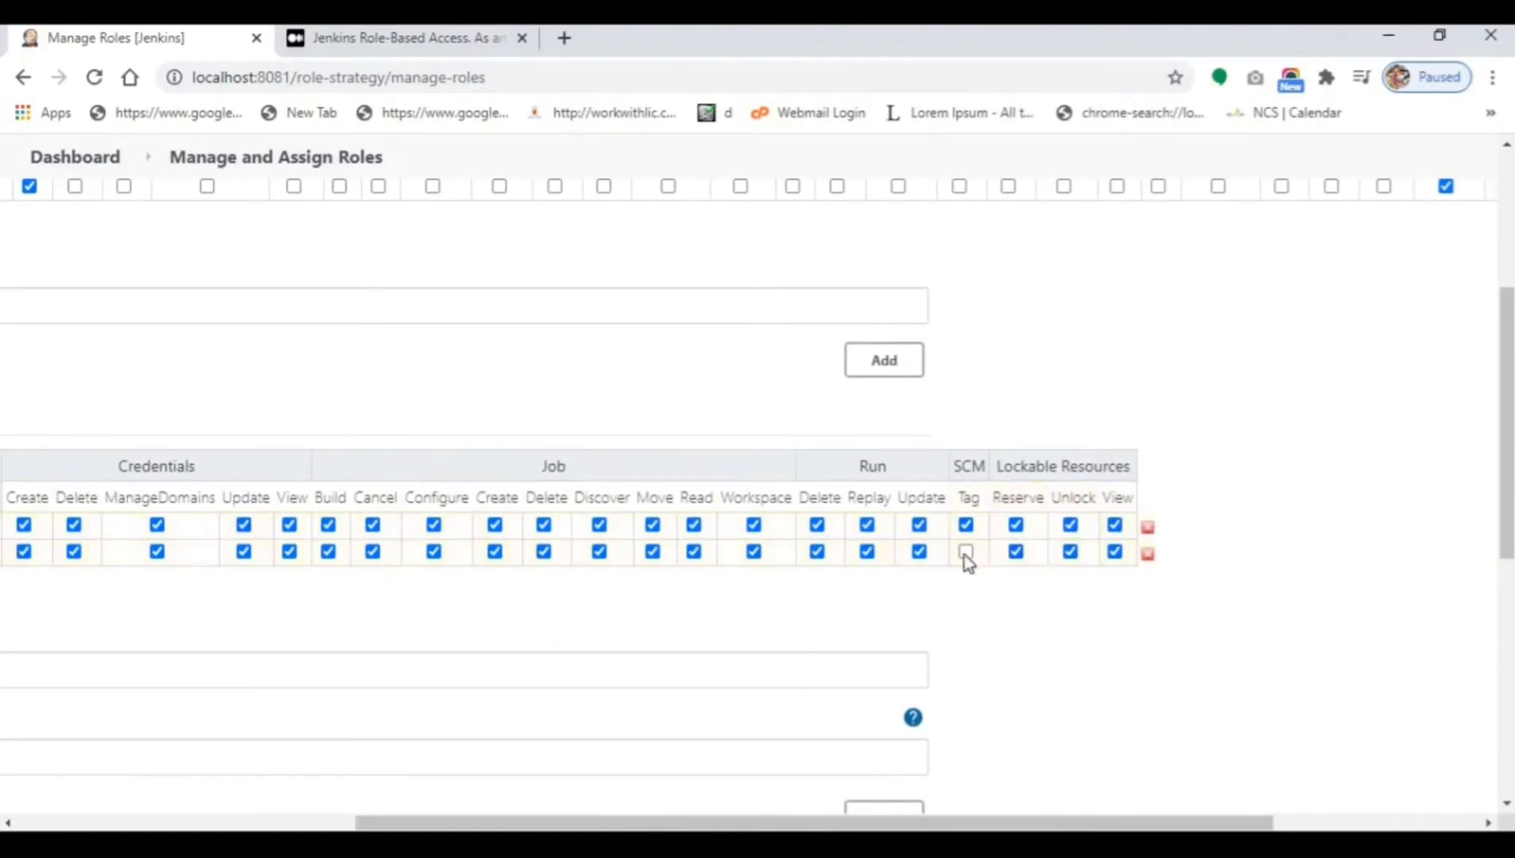
{"action": "left_click", "coordinate": [966, 552]}
{"action": "left_click_drag", "start_coordinate": [886, 825], "coordinate": [548, 824]}
{"action": "scroll", "coordinate": [477, 699], "scroll_direction": "down", "scroll_amount": 6}
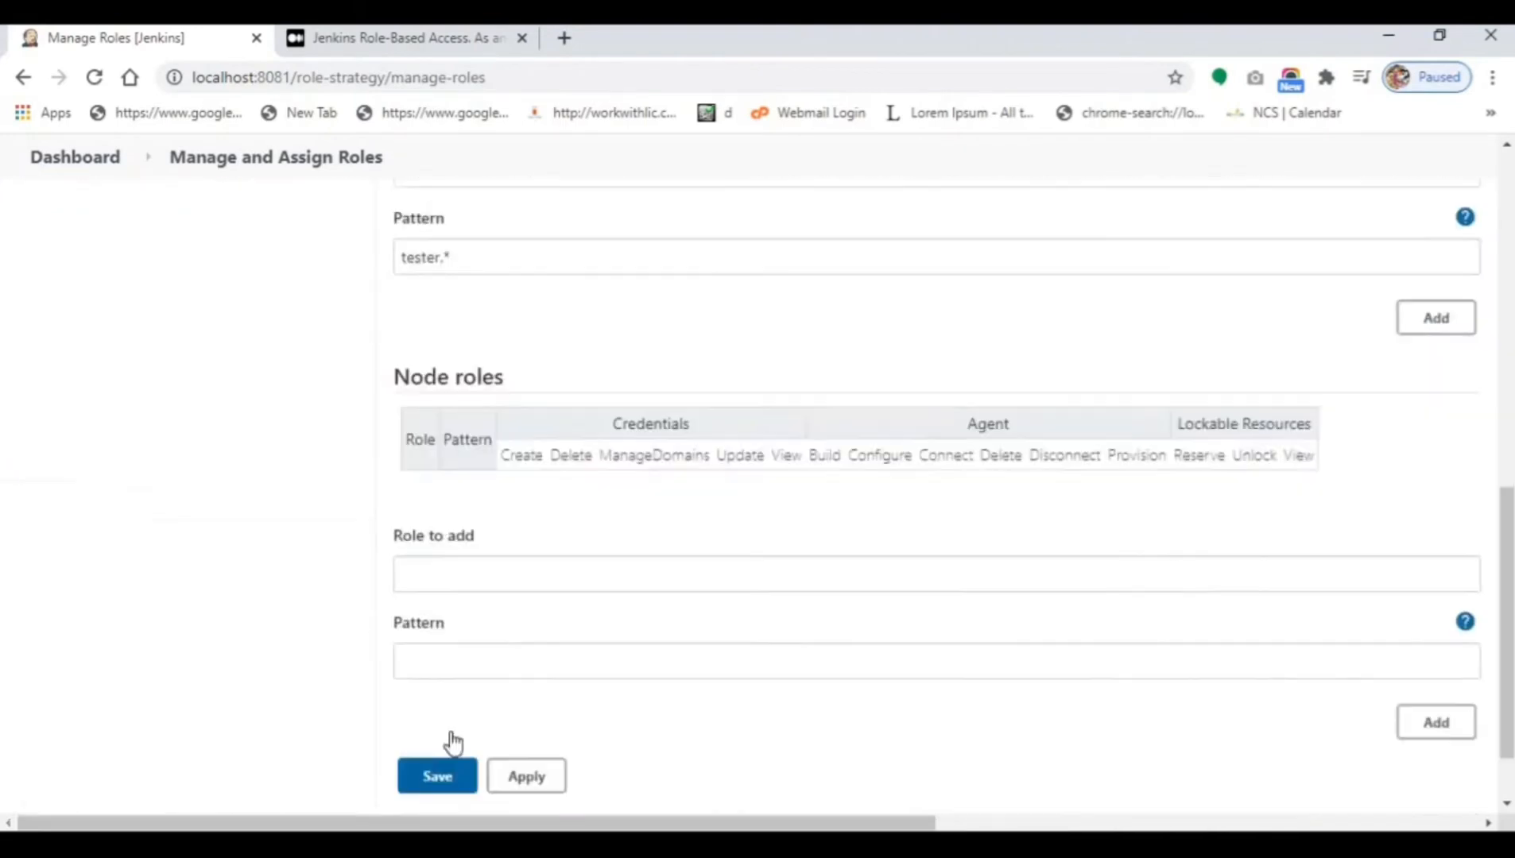
Save the role changes and reopen Manage Roles to review the role tables.
{"action": "left_click", "coordinate": [449, 774]}
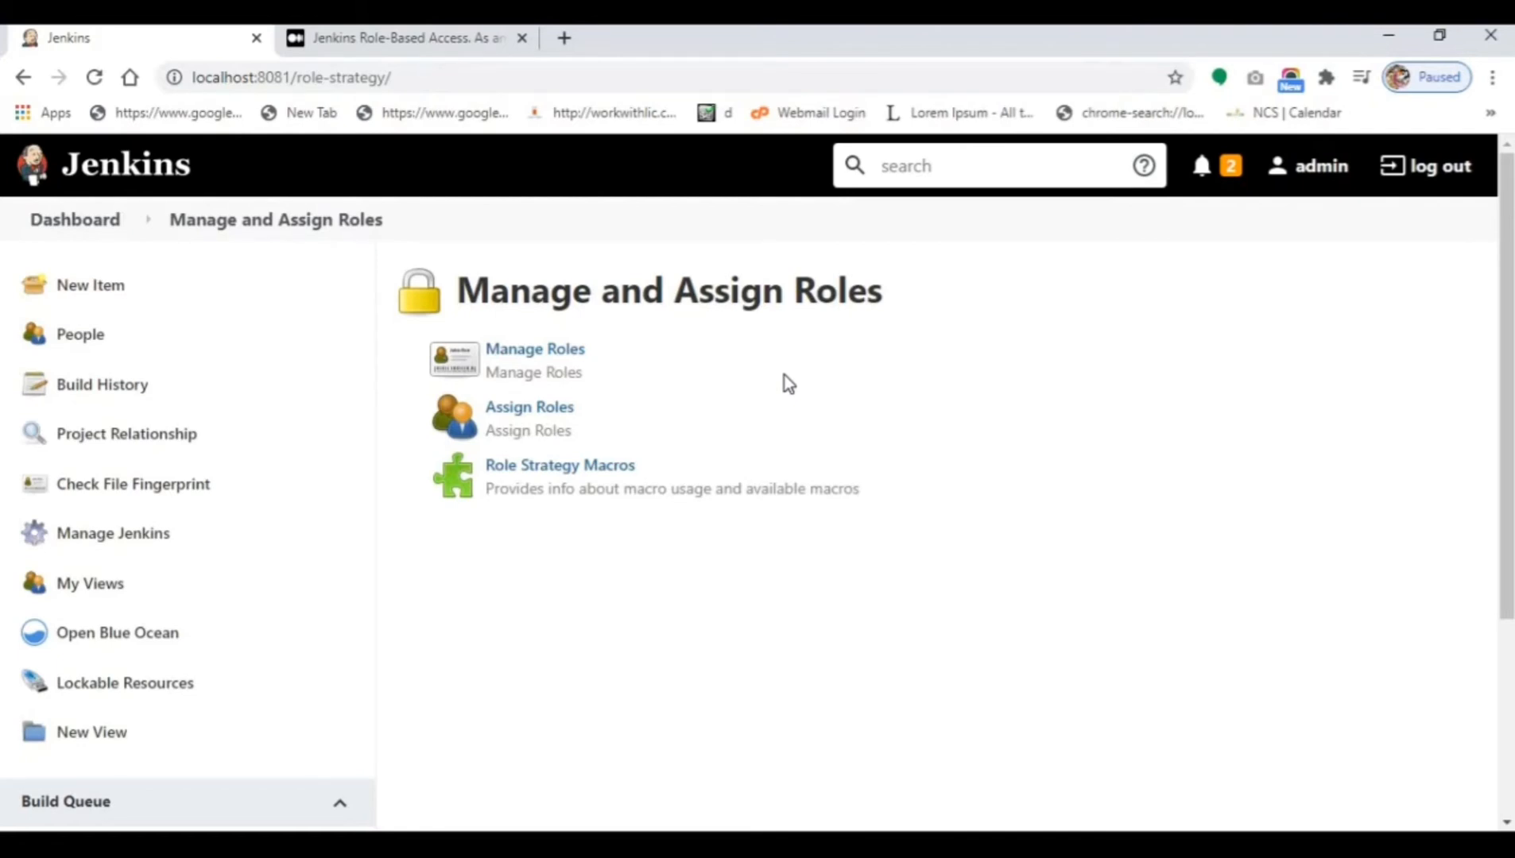
{"action": "left_click", "coordinate": [545, 358]}
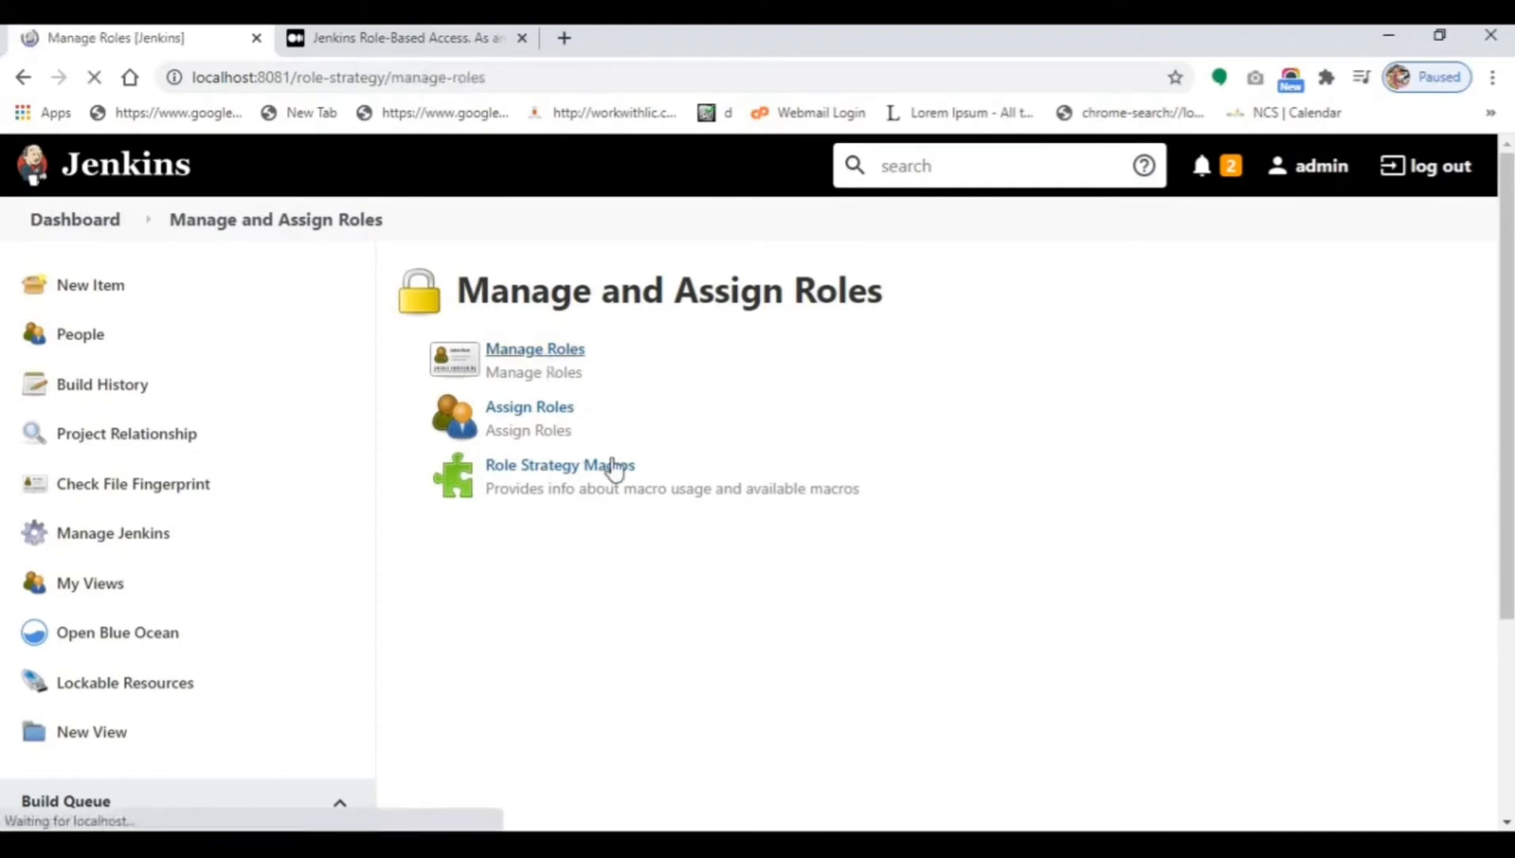
{"action": "scroll", "coordinate": [719, 505], "scroll_direction": "down", "scroll_amount": 5}
{"action": "scroll", "coordinate": [714, 495], "scroll_direction": "down", "scroll_amount": 6}
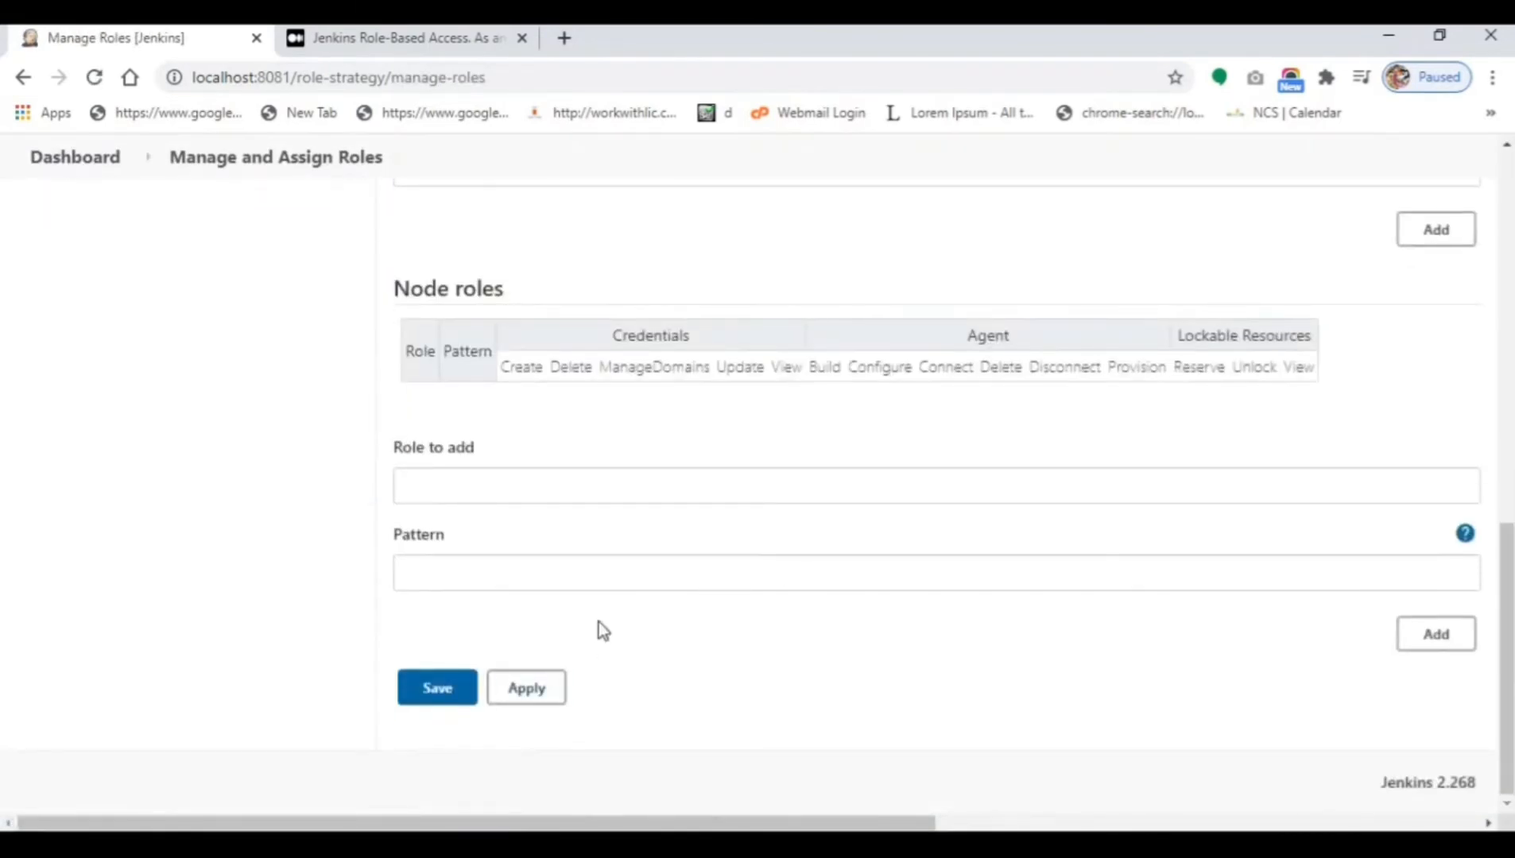
{"action": "scroll", "coordinate": [598, 622], "scroll_direction": "up", "scroll_amount": 10}
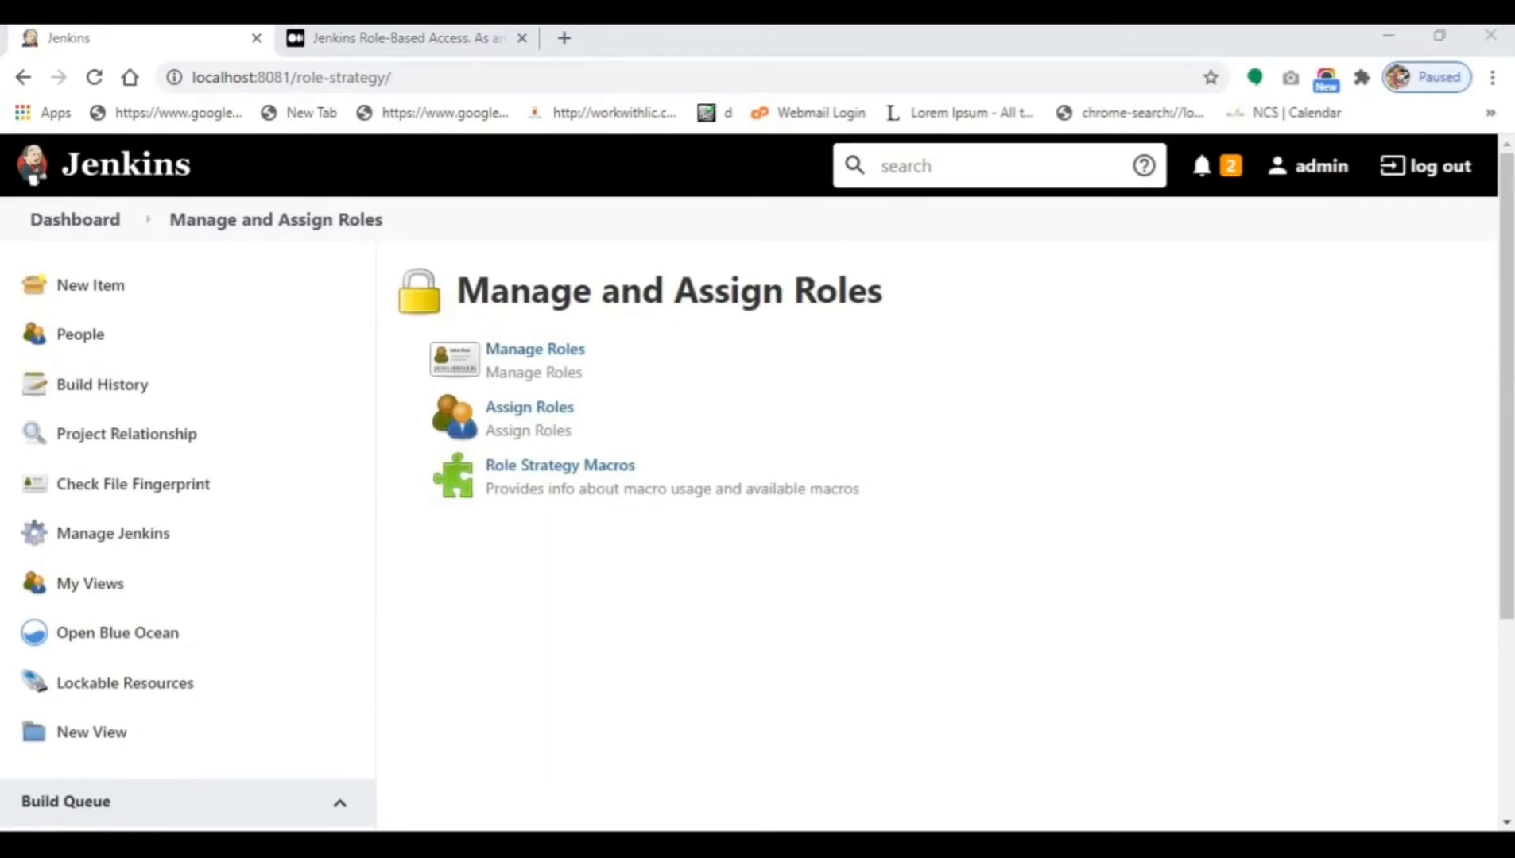
In Assign Roles, add user1, user2 and user3 to the Global roles table.
{"action": "left_click", "coordinate": [543, 426]}
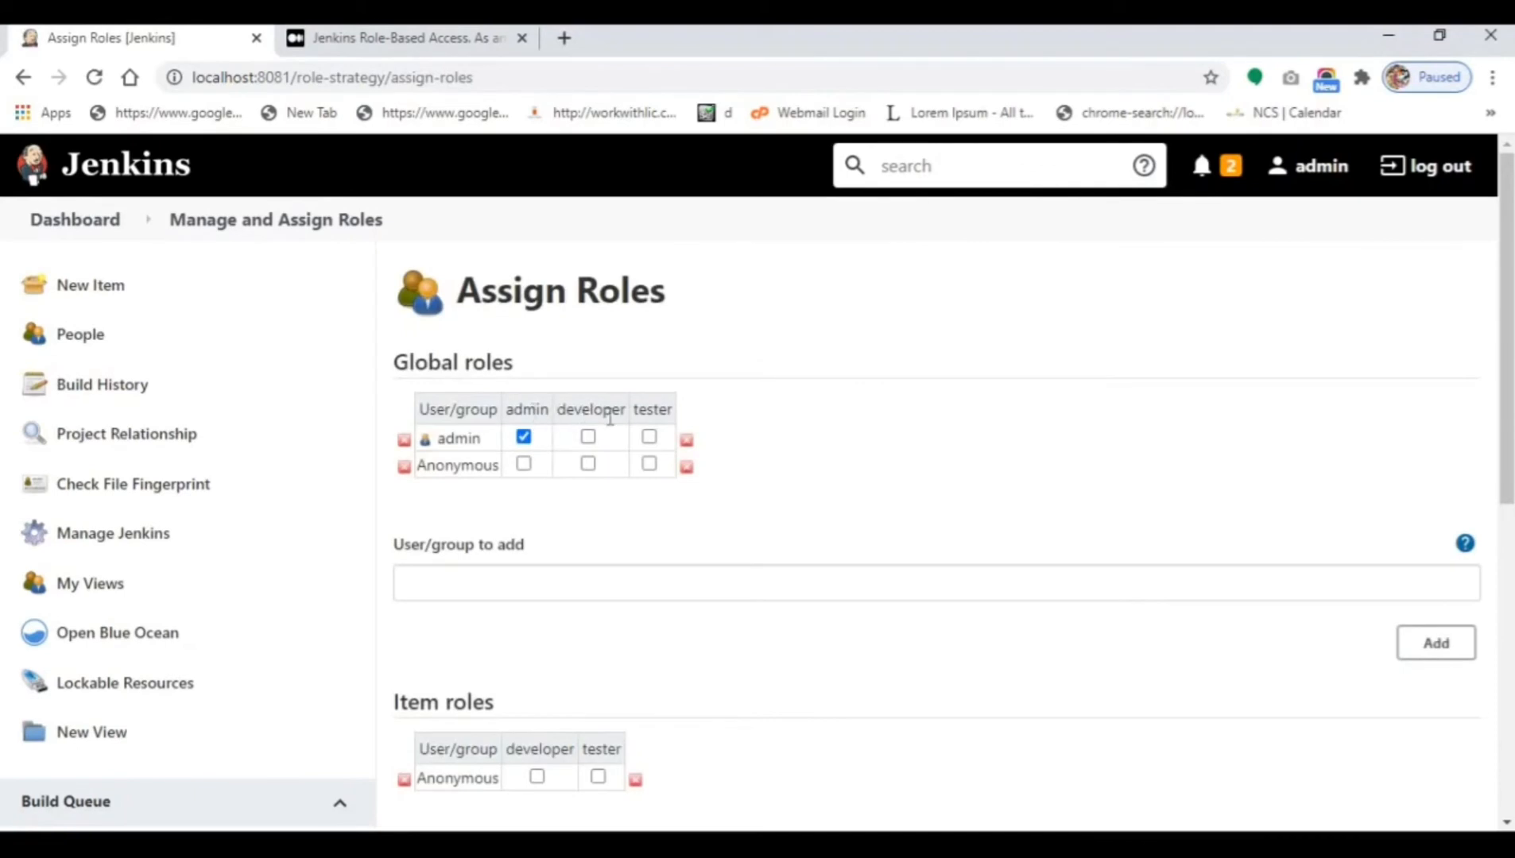
{"action": "left_click", "coordinate": [484, 583]}
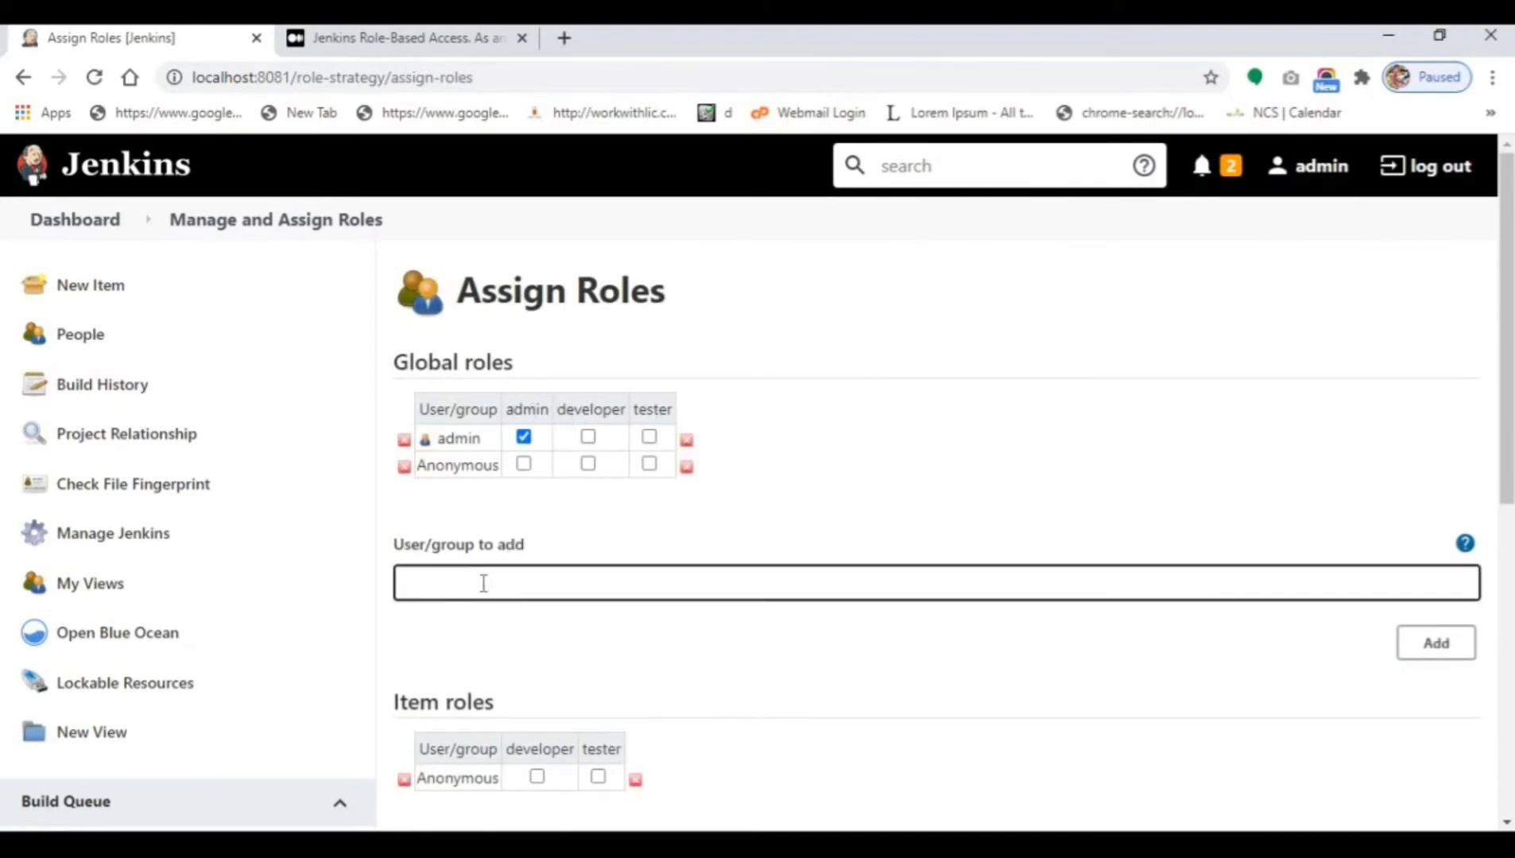
{"action": "type", "text": "user1"}
{"action": "left_click", "coordinate": [1465, 657]}
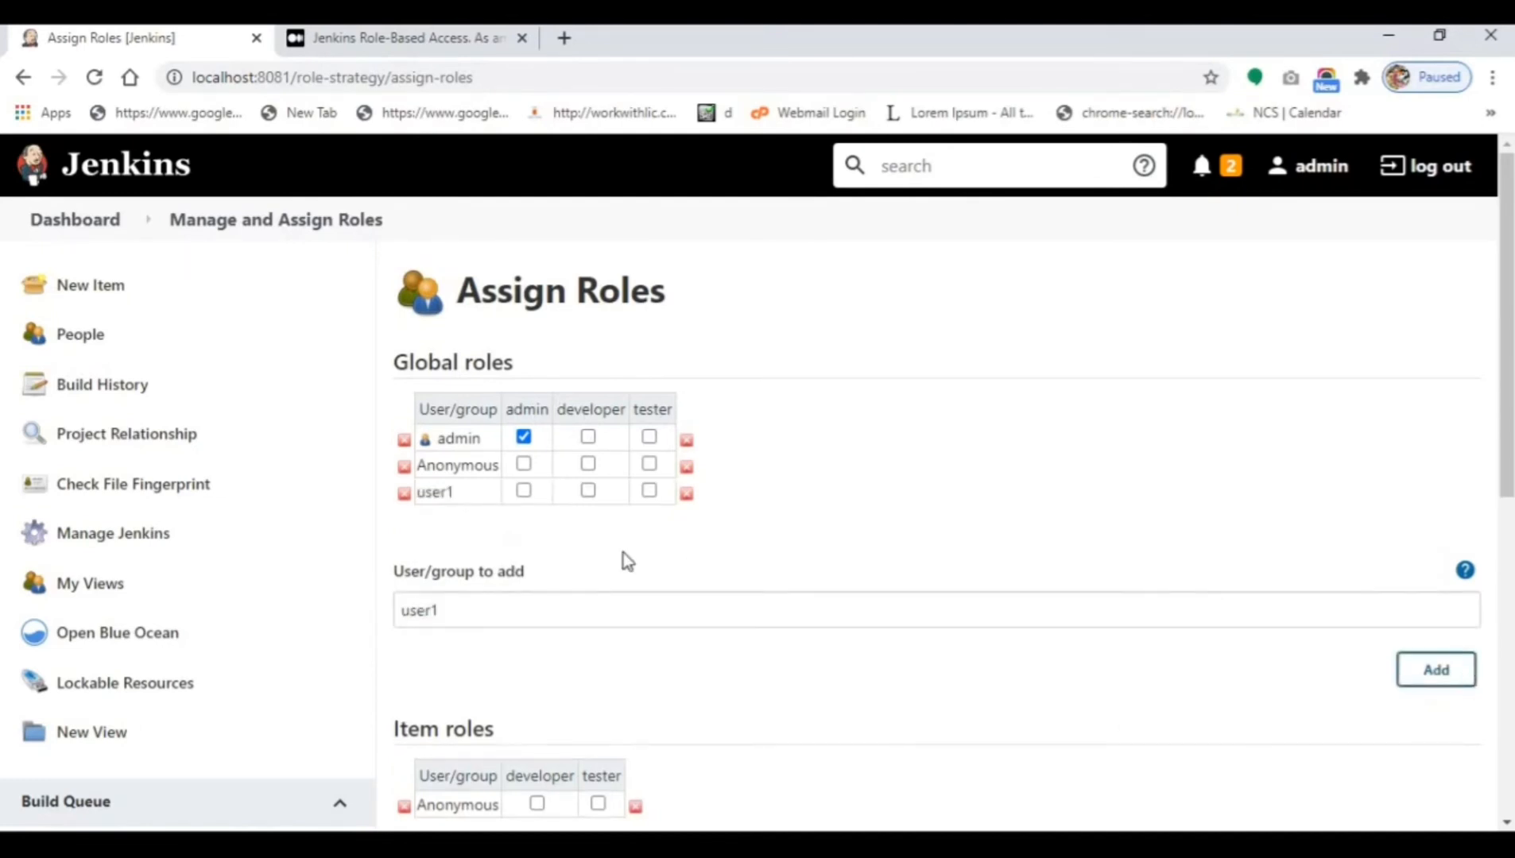
{"action": "double_click", "coordinate": [434, 610]}
{"action": "type", "text": "user2"}
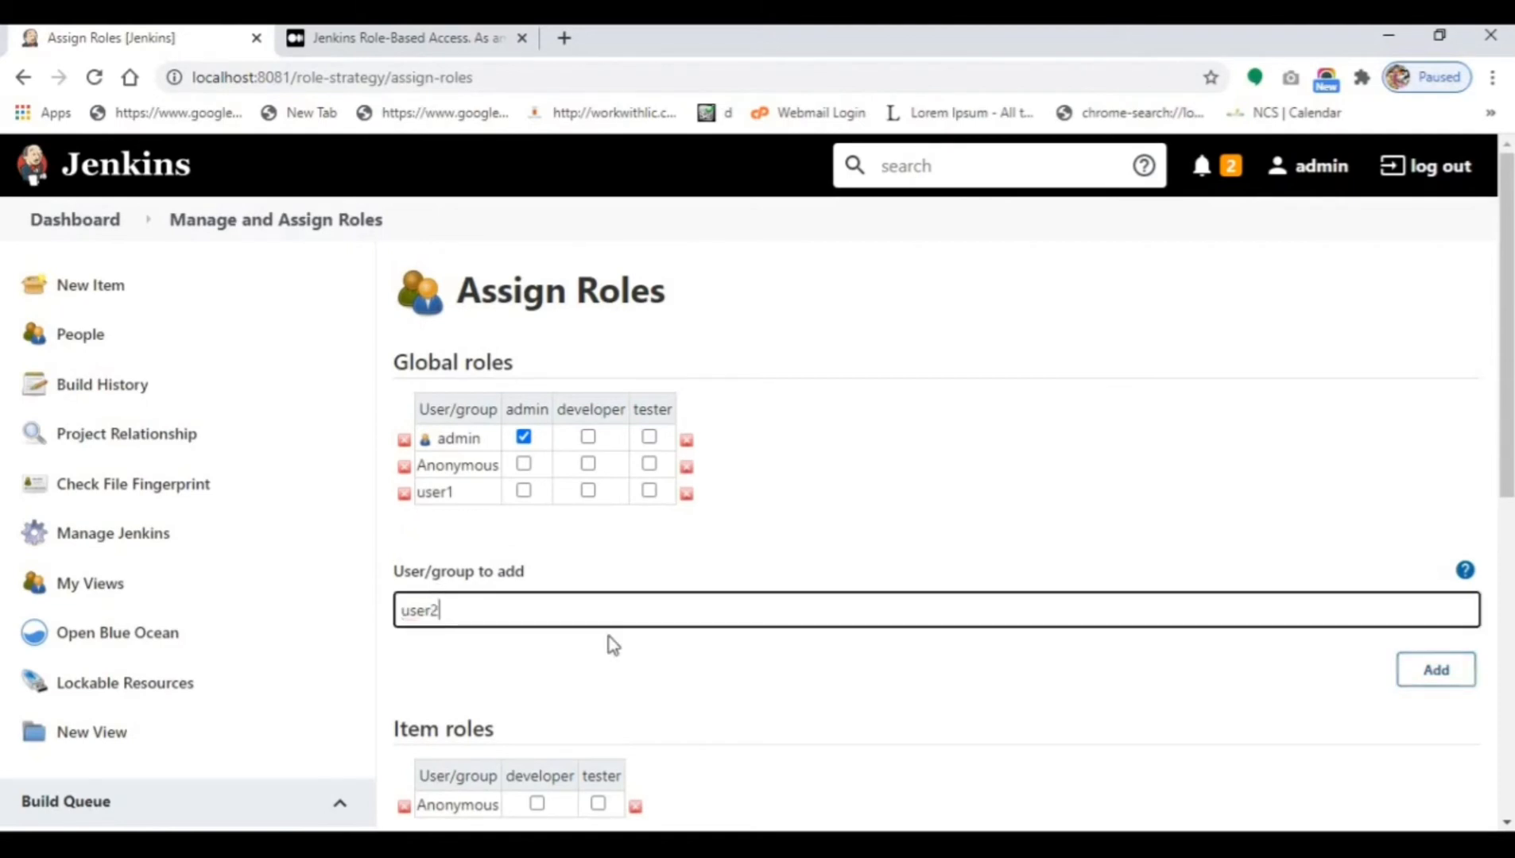
{"action": "left_click", "coordinate": [1441, 683]}
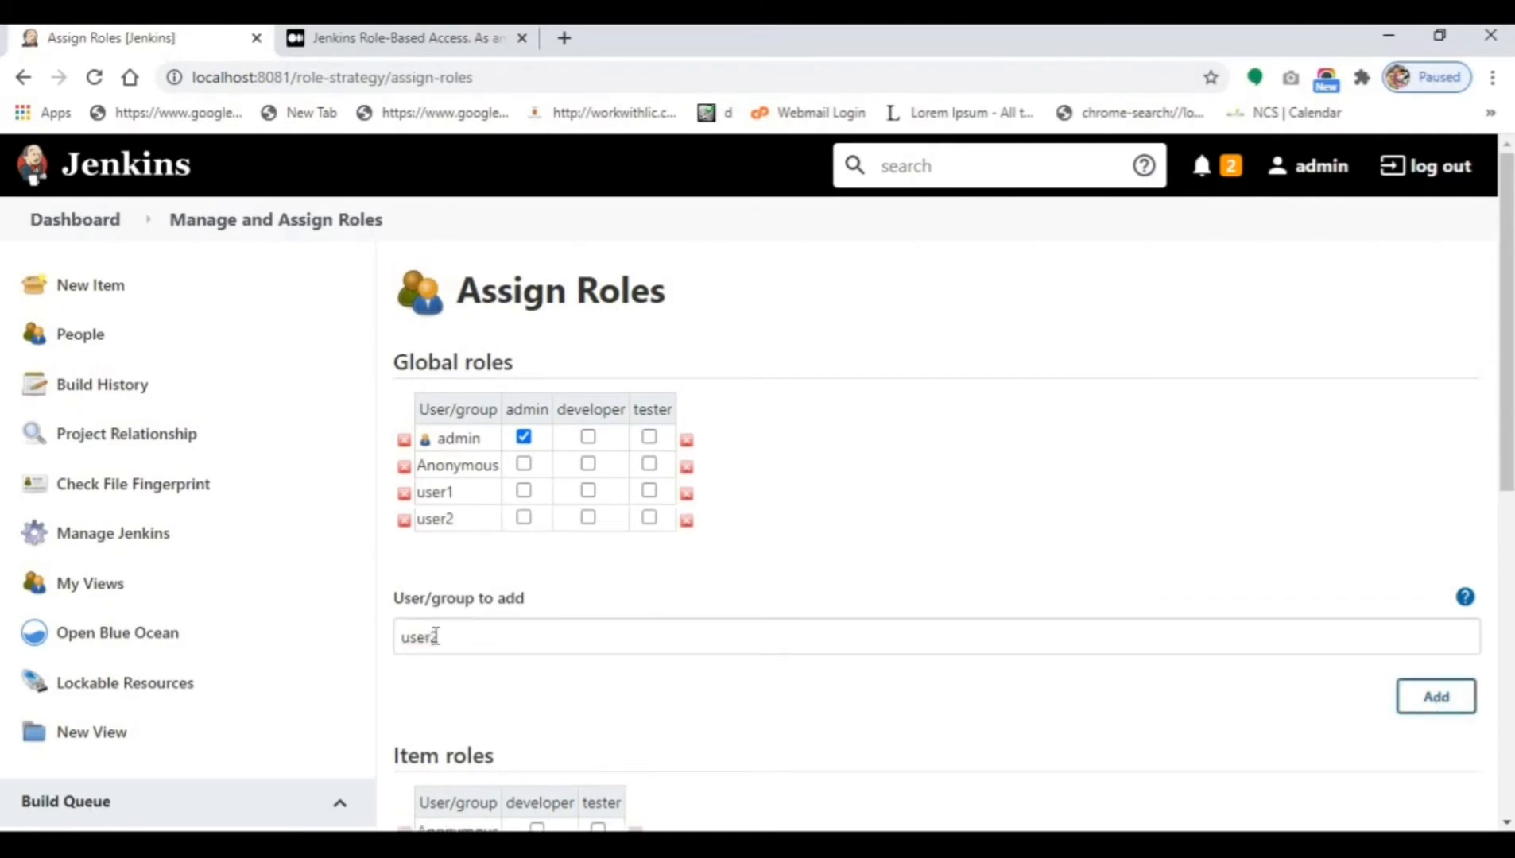
{"action": "double_click", "coordinate": [436, 635]}
{"action": "type", "text": "user3"}
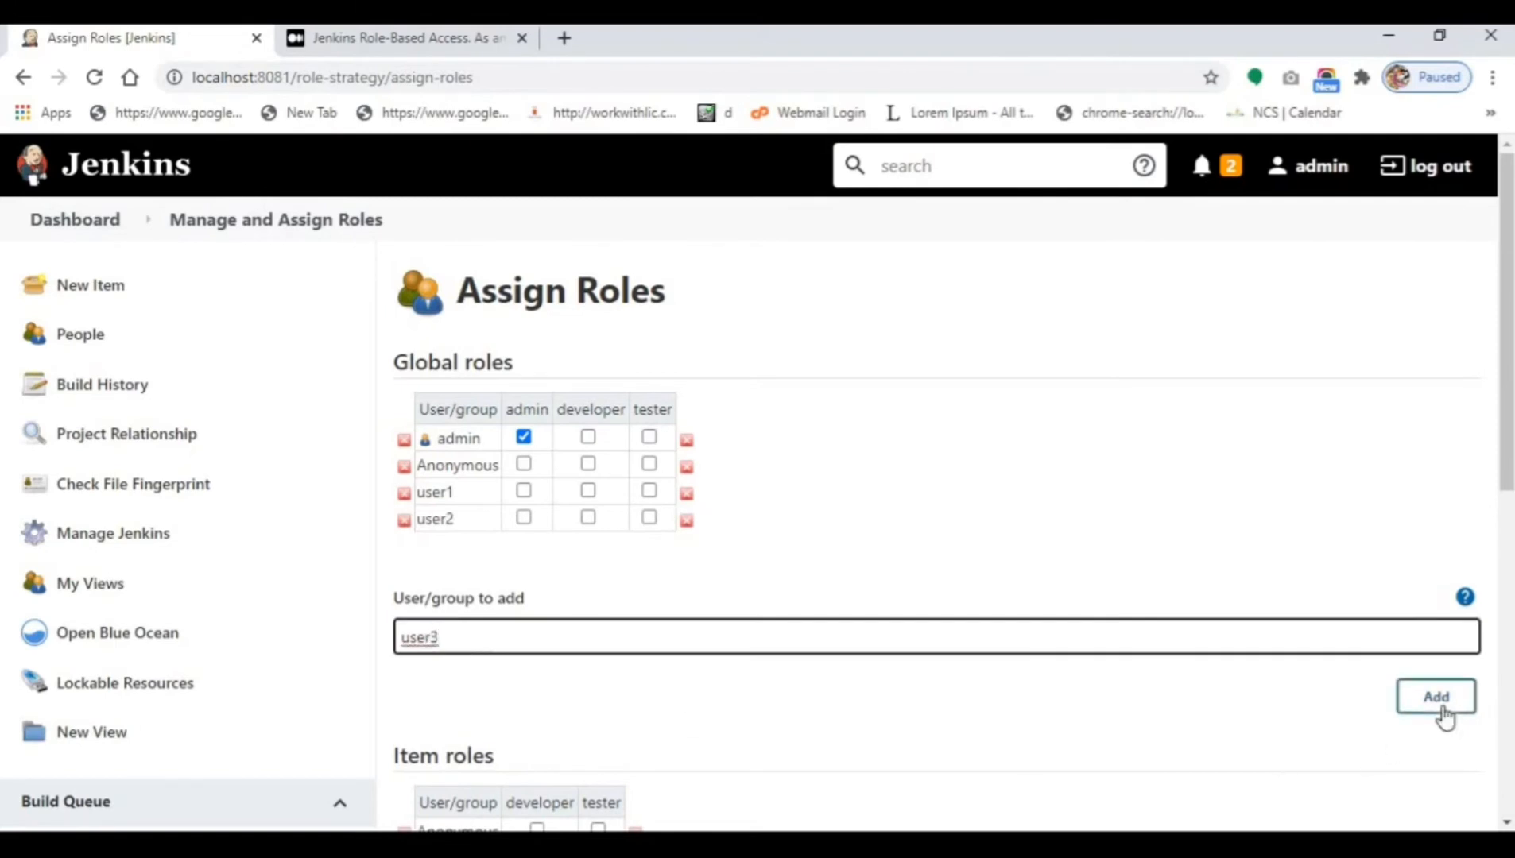
{"action": "left_click", "coordinate": [1444, 714]}
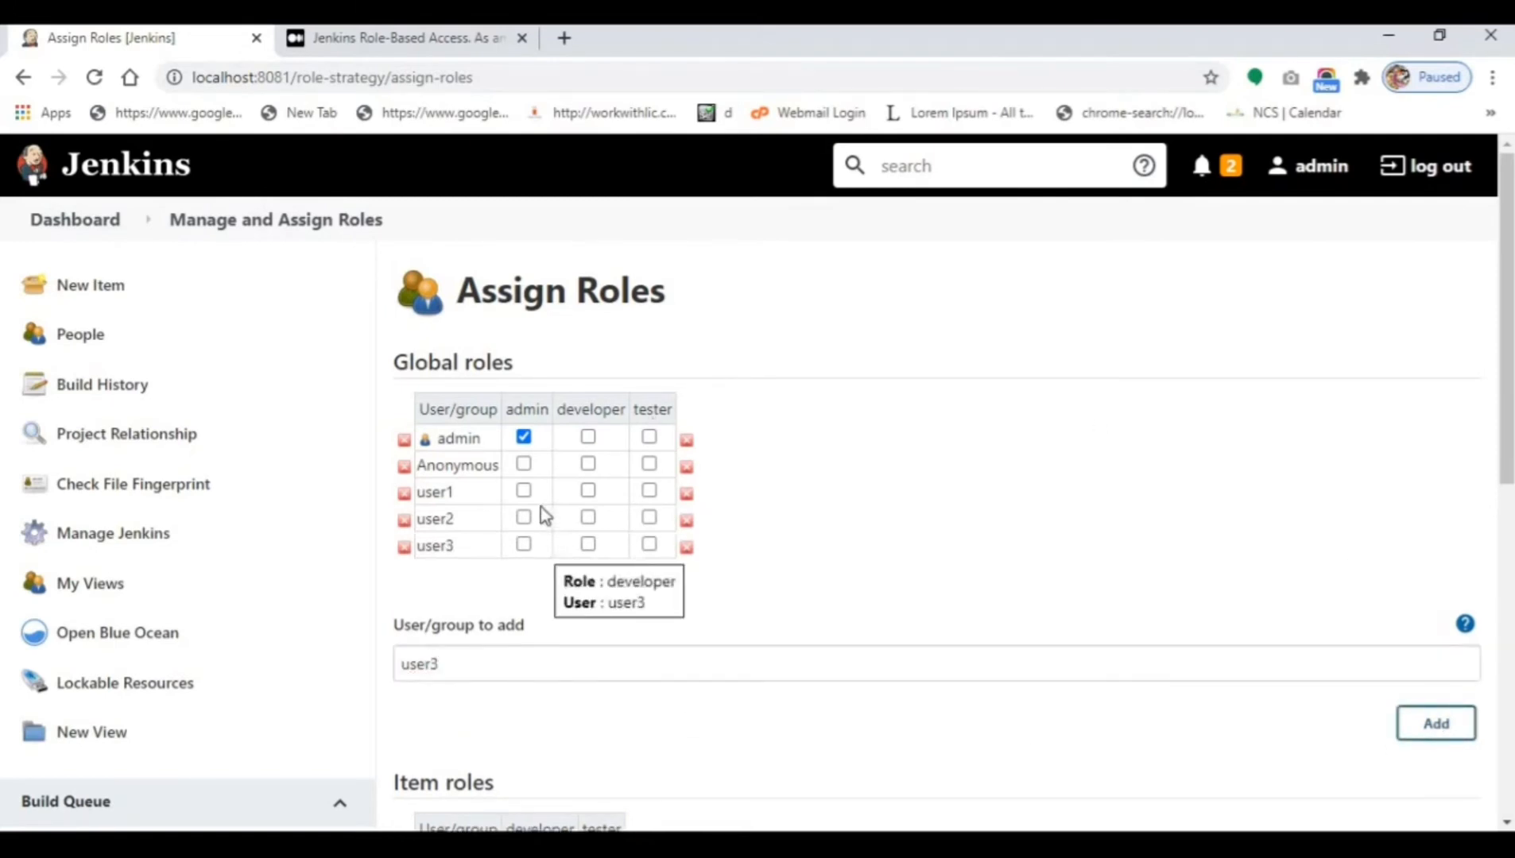
Give user1 the global developer role and user2 and user3 the global tester role.
{"action": "left_click", "coordinate": [589, 492]}
{"action": "left_click", "coordinate": [651, 518]}
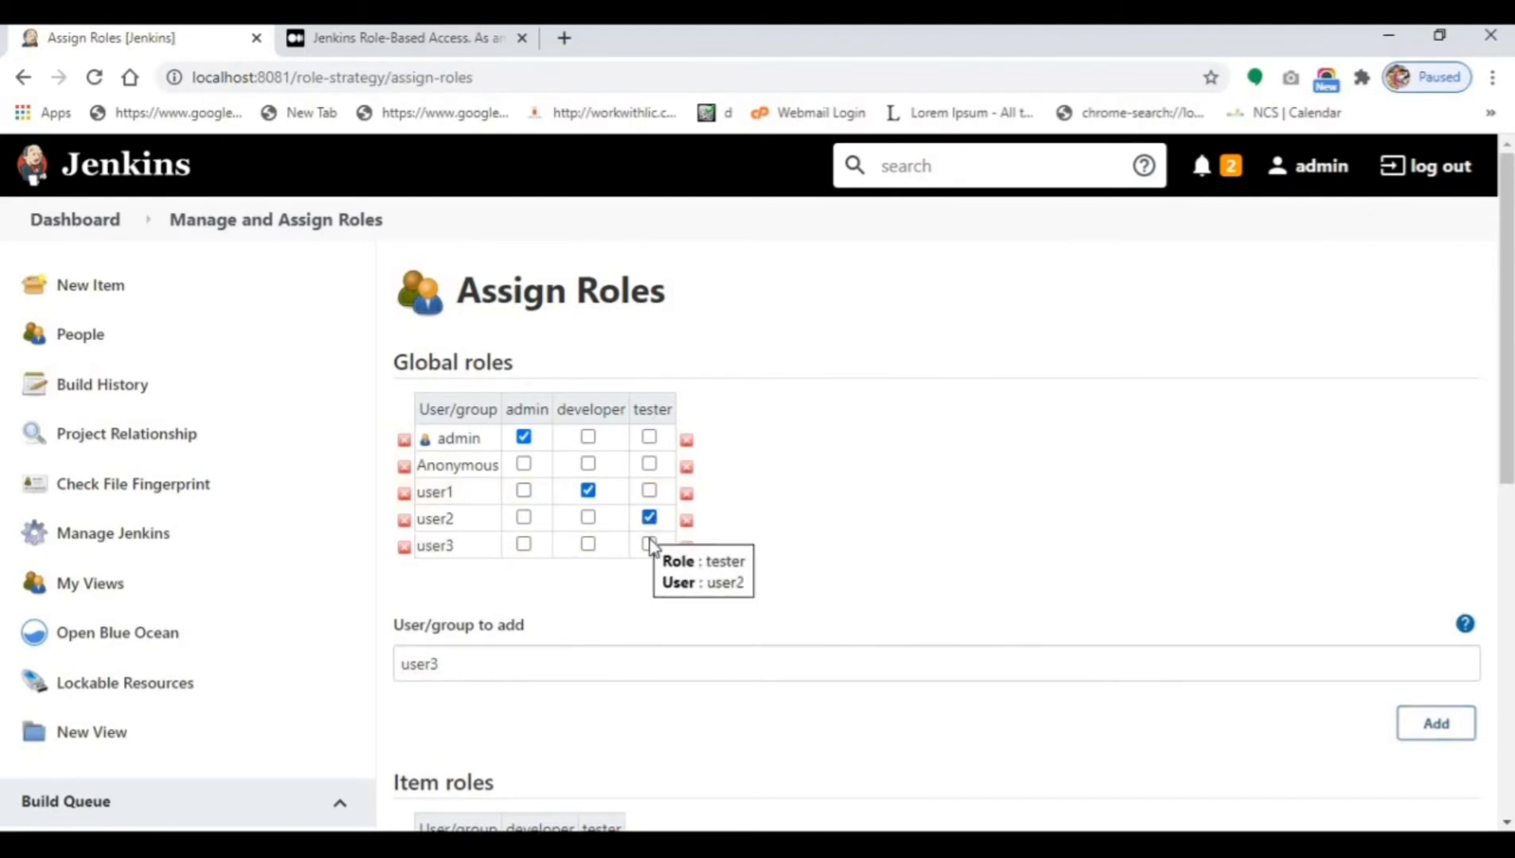
{"action": "left_click", "coordinate": [649, 546]}
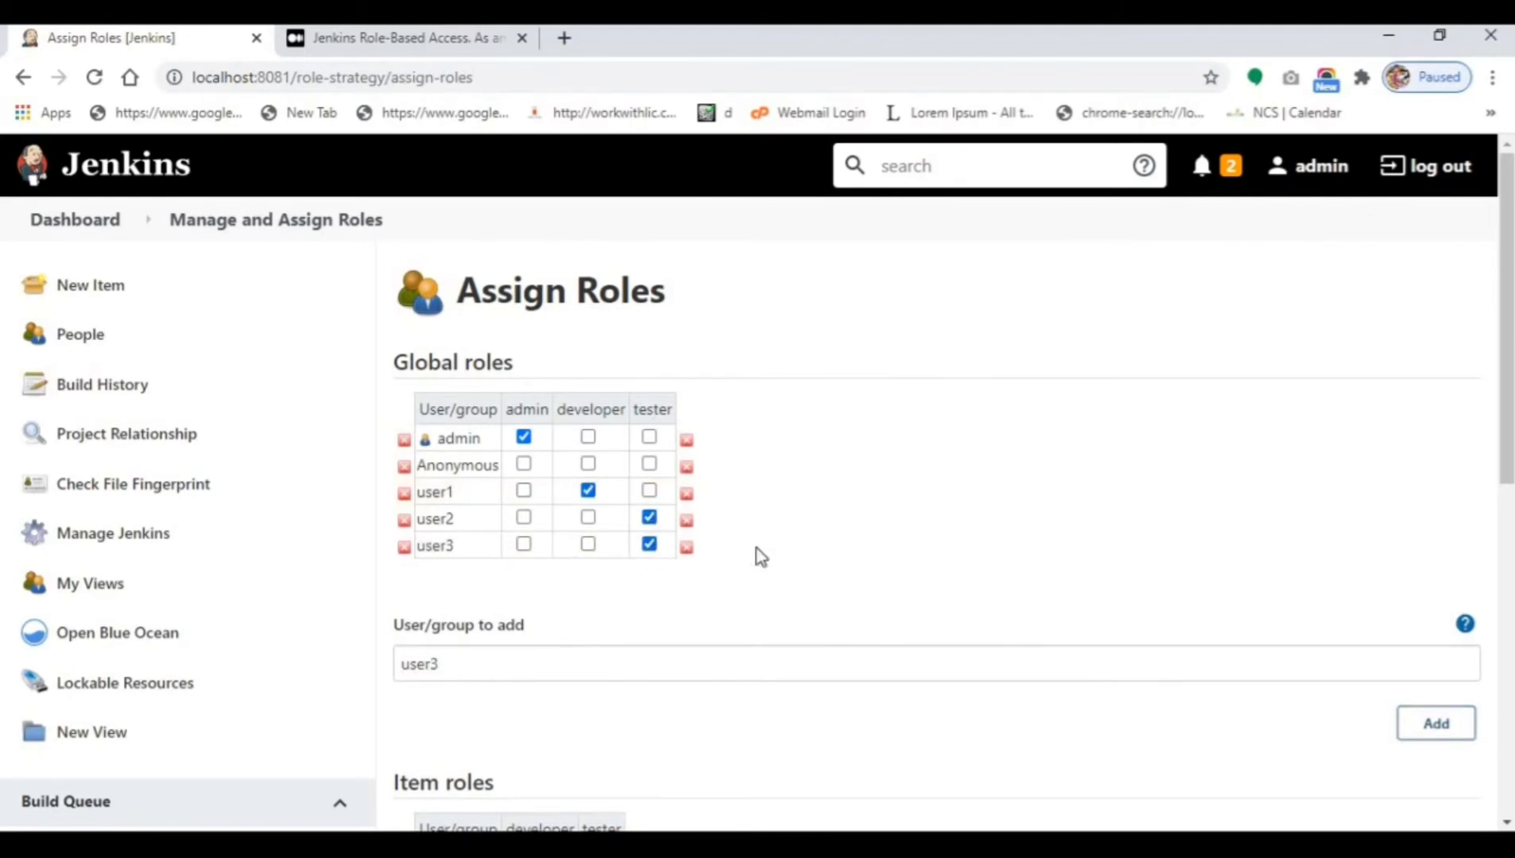
{"action": "scroll", "coordinate": [757, 554], "scroll_direction": "down", "scroll_amount": 3}
{"action": "scroll", "coordinate": [693, 561], "scroll_direction": "down", "scroll_amount": 5}
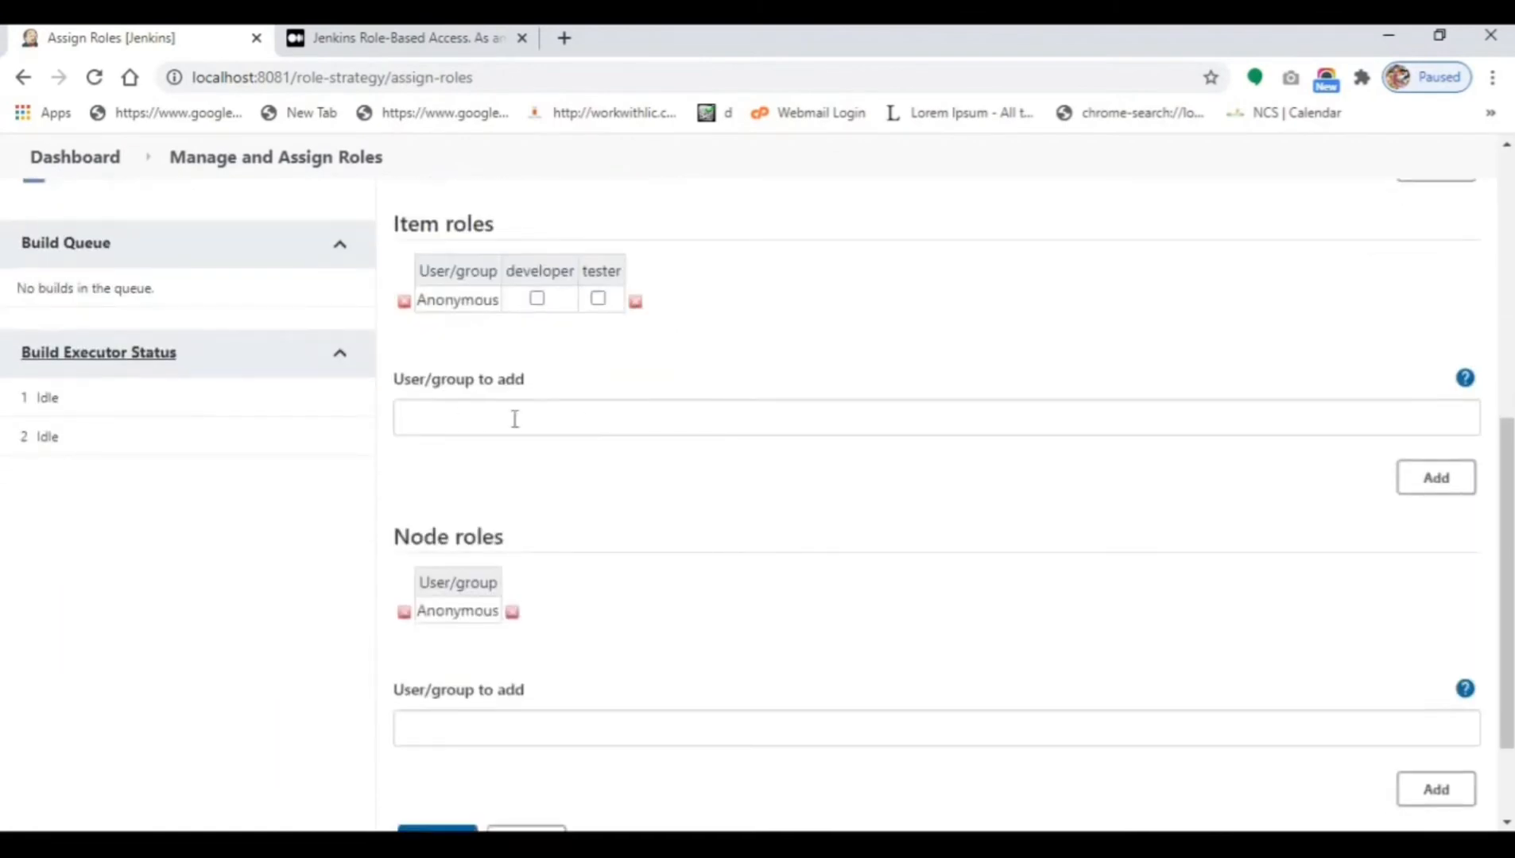
Add user1, user2 and user3 to the Item roles assignment table.
{"action": "left_click", "coordinate": [515, 419]}
{"action": "type", "text": "user"}
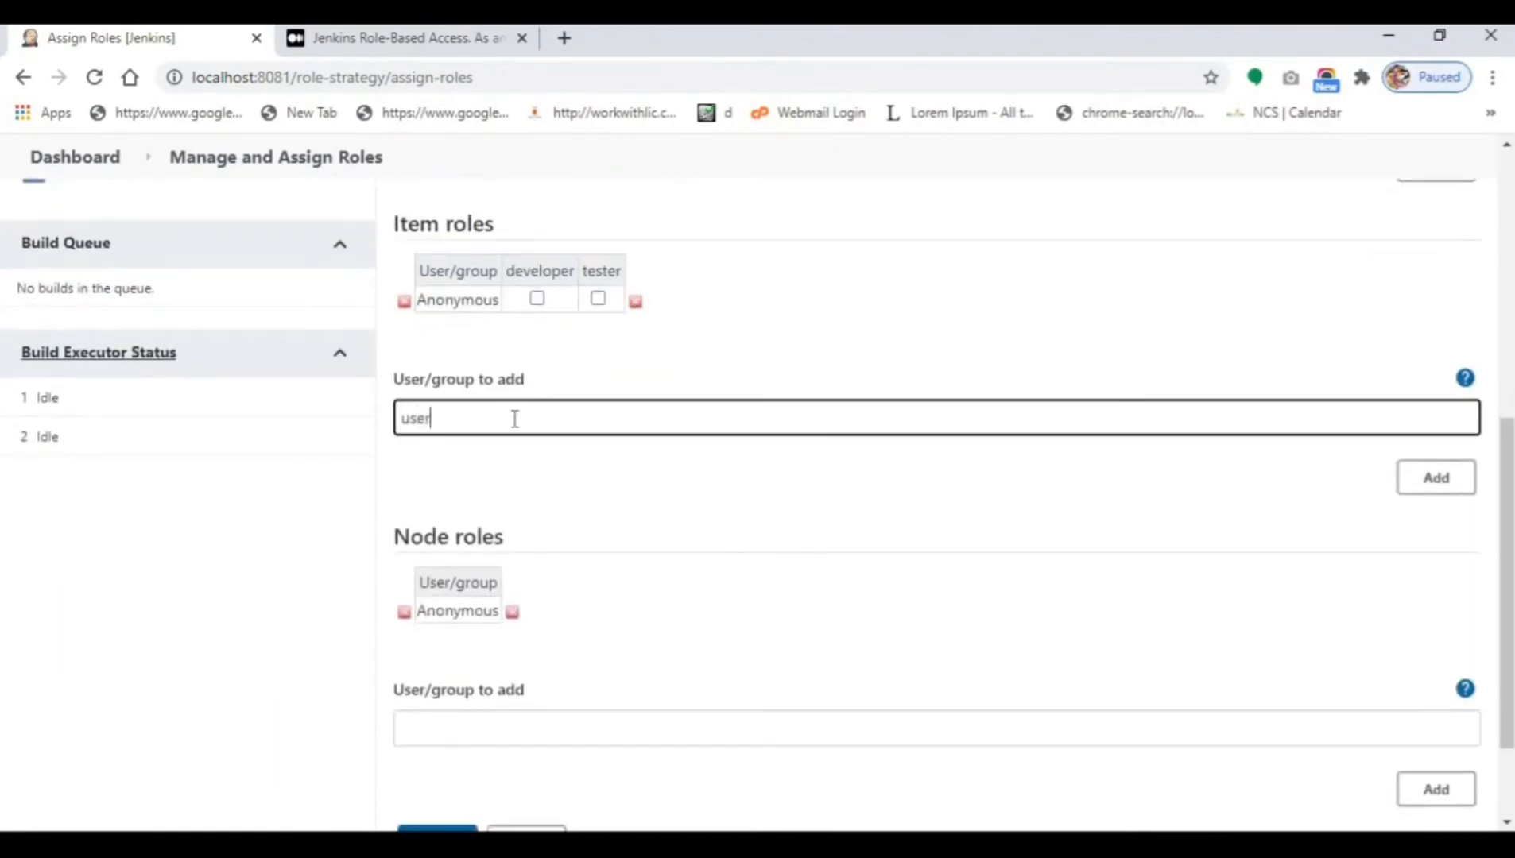
{"action": "type", "text": "1"}
{"action": "left_click", "coordinate": [1411, 486]}
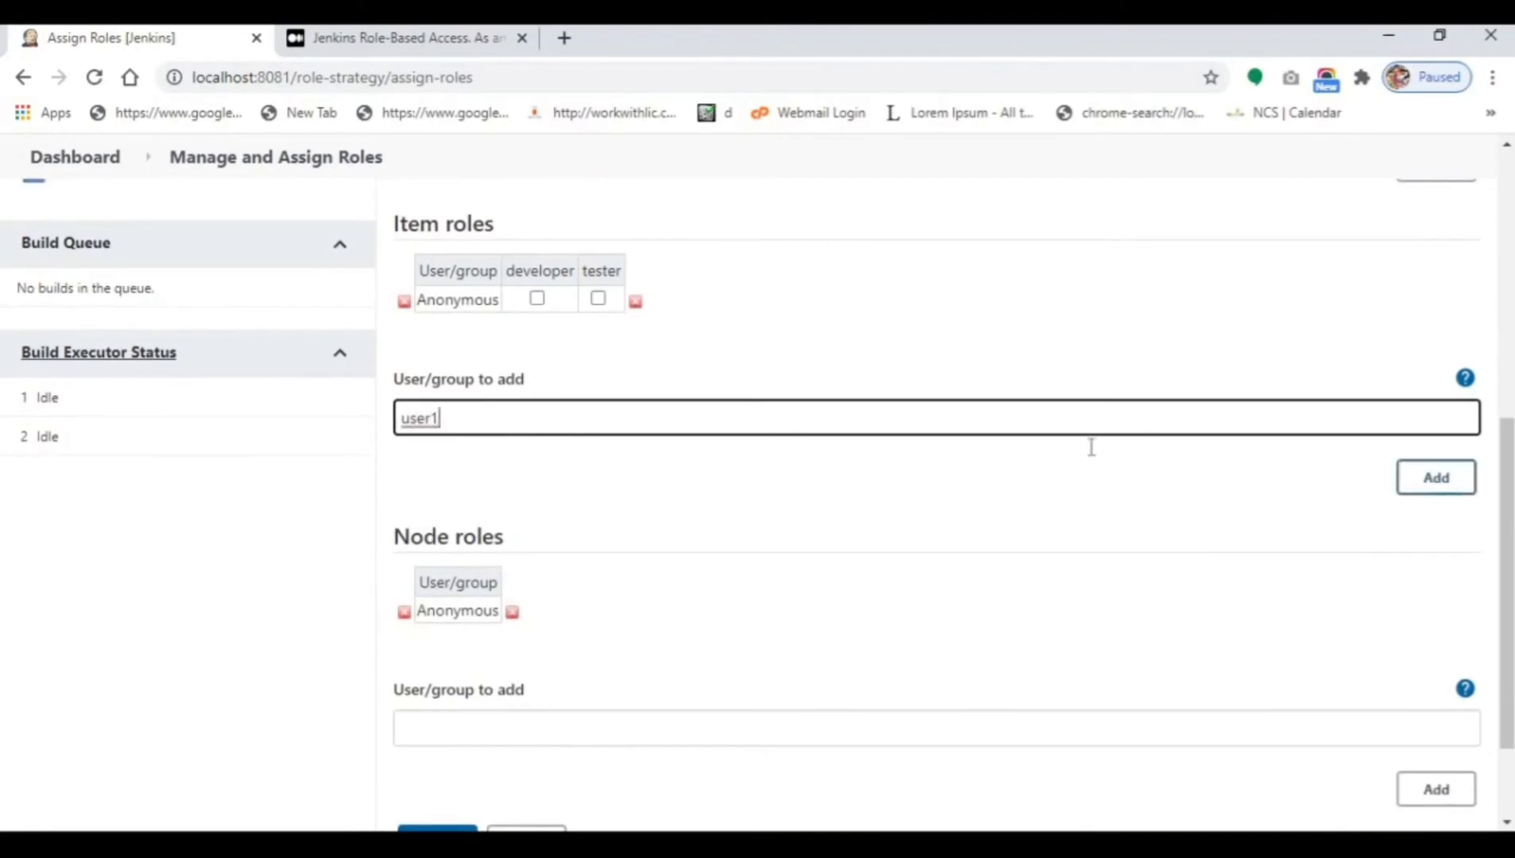
{"action": "left_click", "coordinate": [436, 442]}
{"action": "type", "text": "2"}
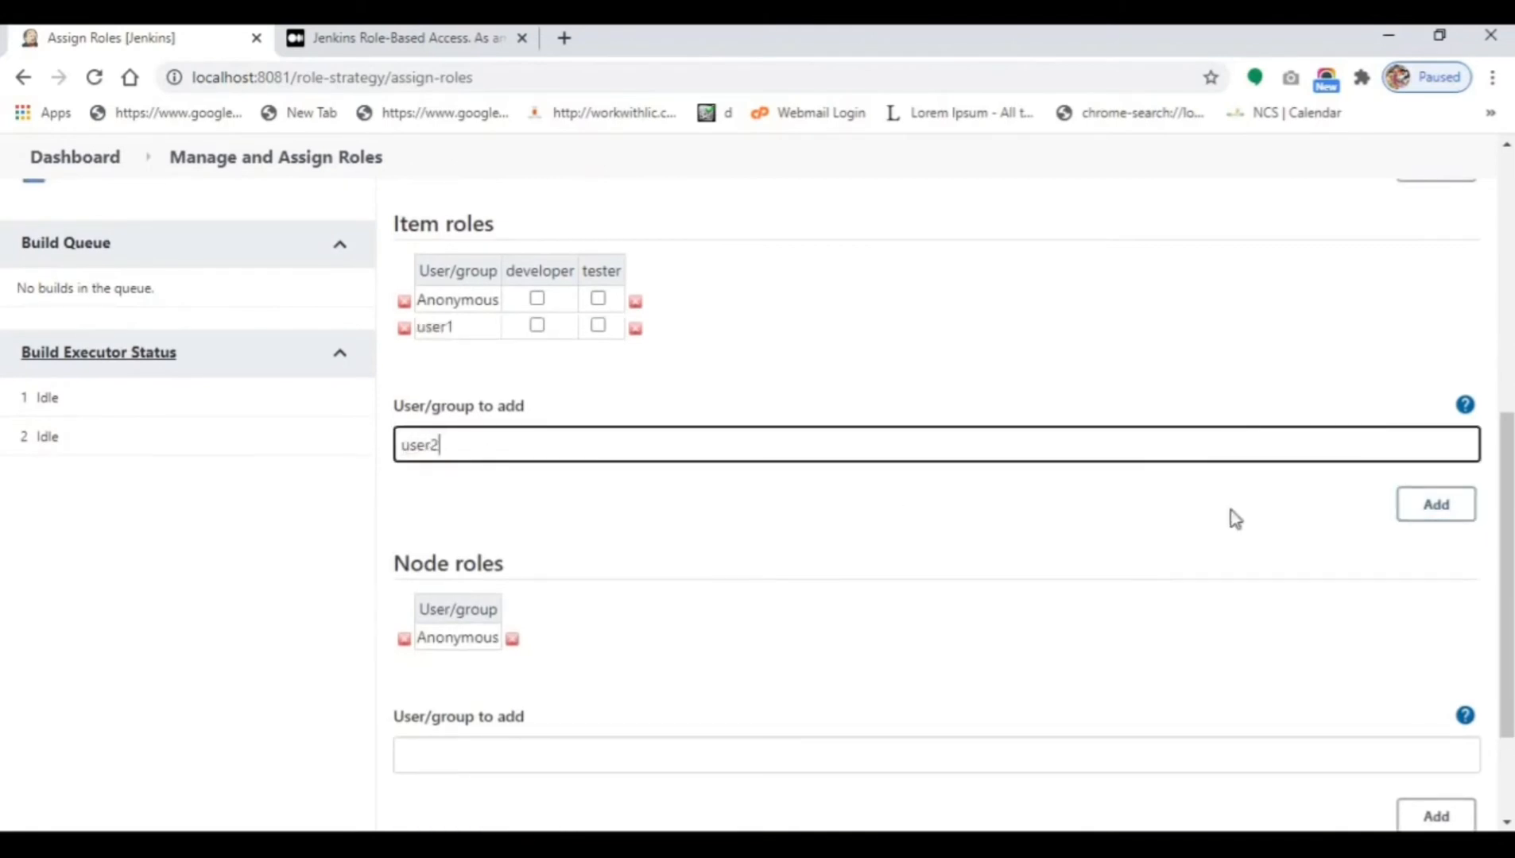
{"action": "left_click", "coordinate": [1416, 508]}
{"action": "left_click_drag", "start_coordinate": [435, 472], "coordinate": [442, 471]}
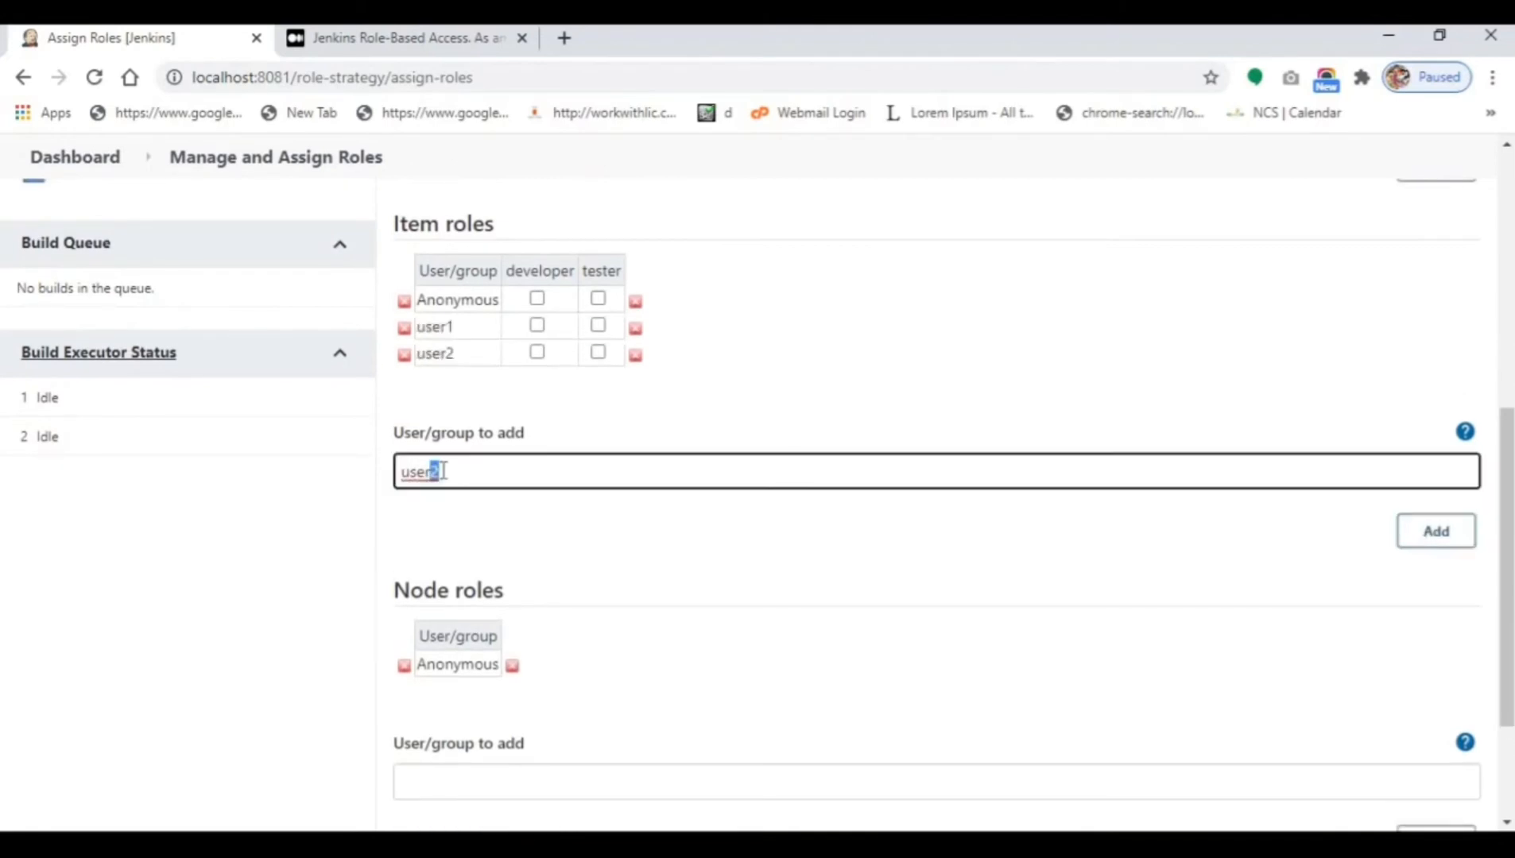
{"action": "type", "text": "3"}
{"action": "left_click", "coordinate": [1435, 531]}
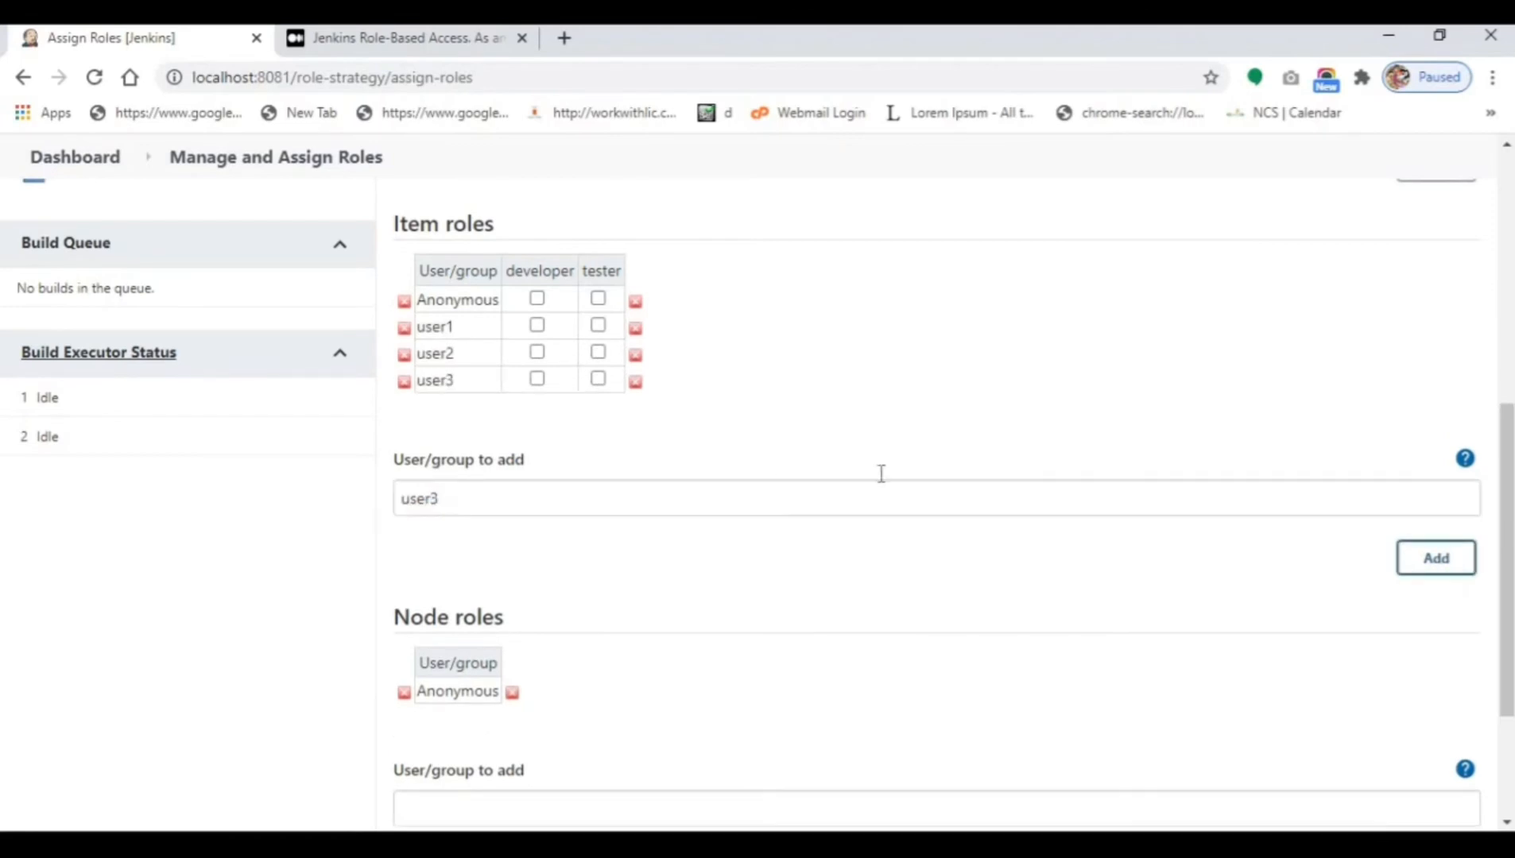
Assign user1 the developer item role, user2 and user3 tester, then apply and save.
{"action": "left_click", "coordinate": [537, 325]}
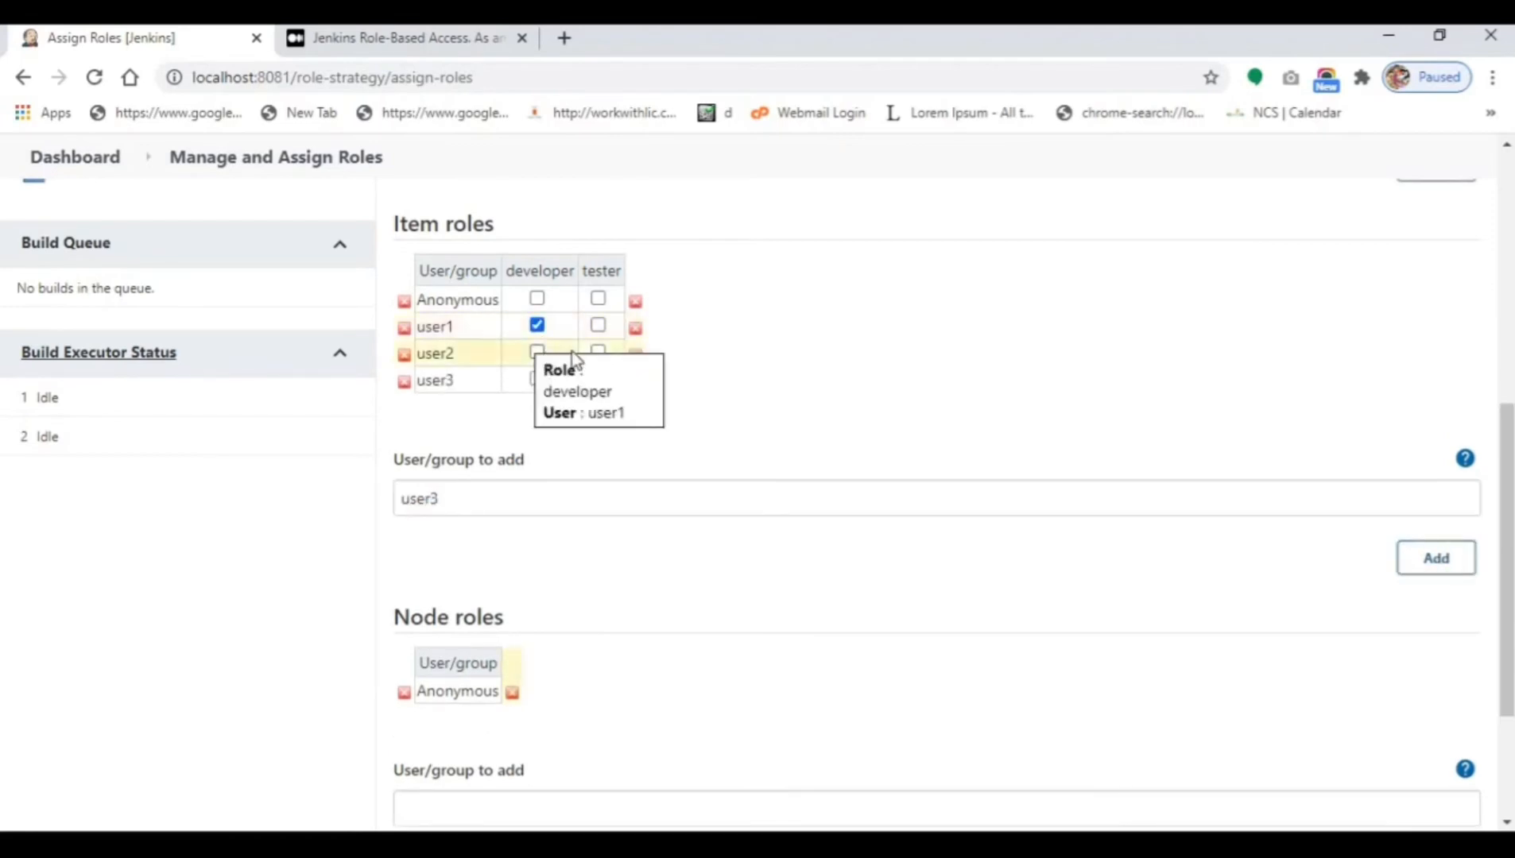
{"action": "left_click", "coordinate": [598, 353]}
{"action": "left_click", "coordinate": [598, 379]}
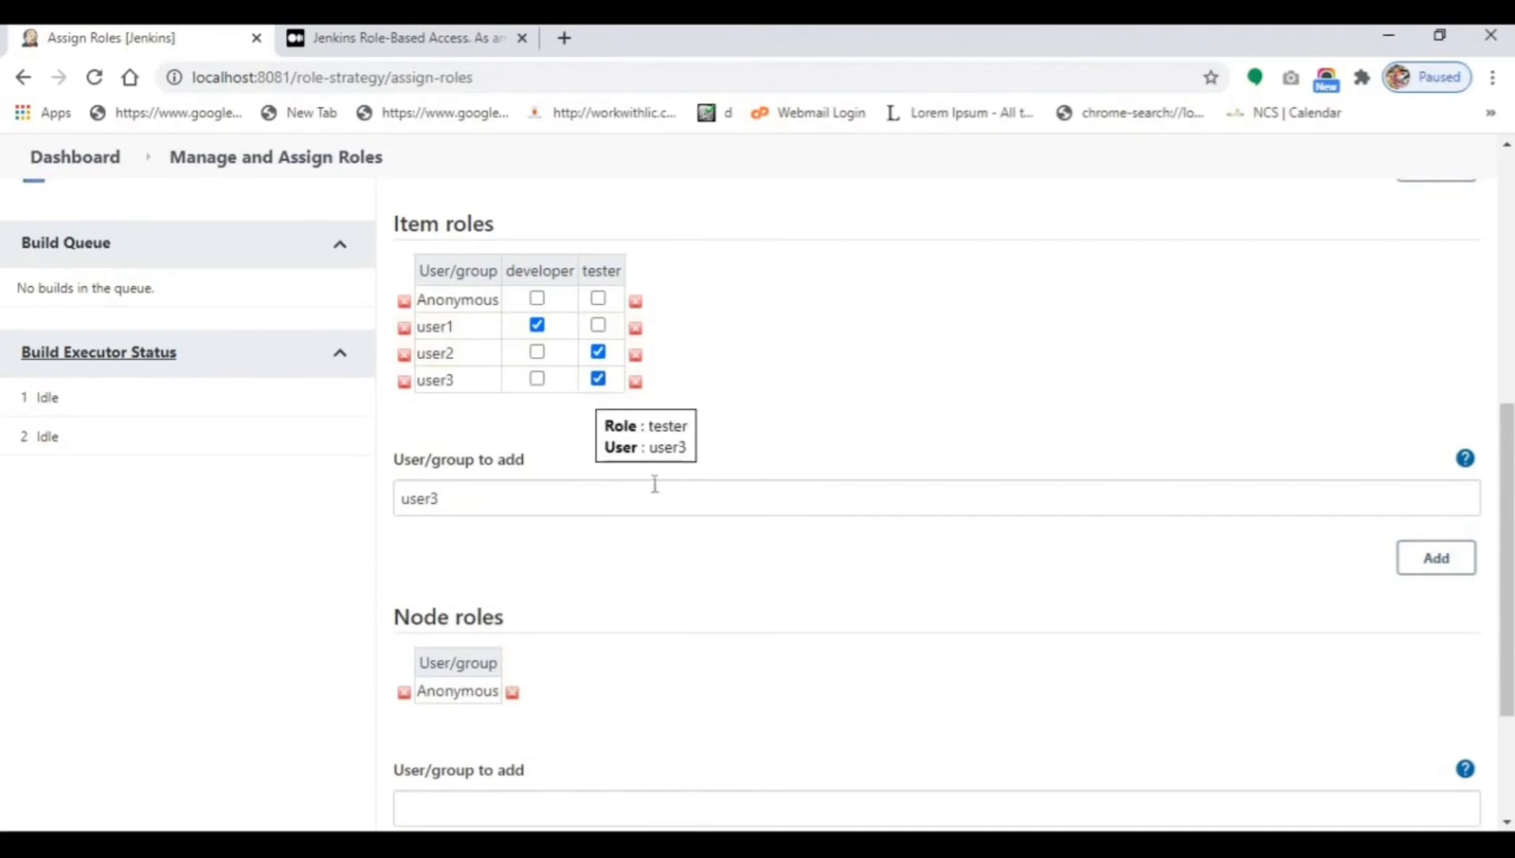
{"action": "scroll", "coordinate": [628, 548], "scroll_direction": "down", "scroll_amount": 3}
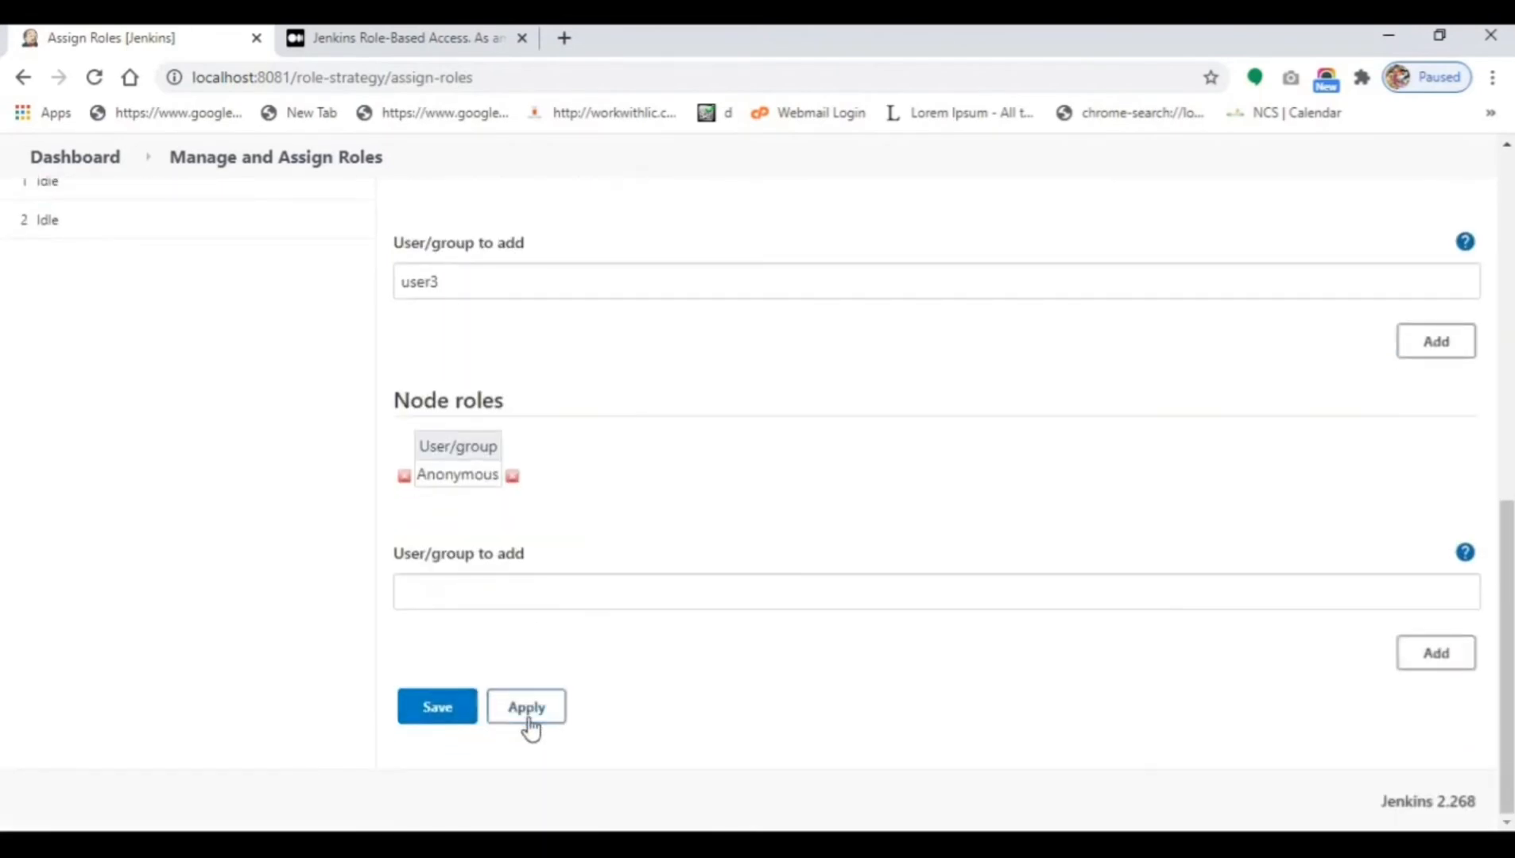
{"action": "left_click", "coordinate": [529, 721]}
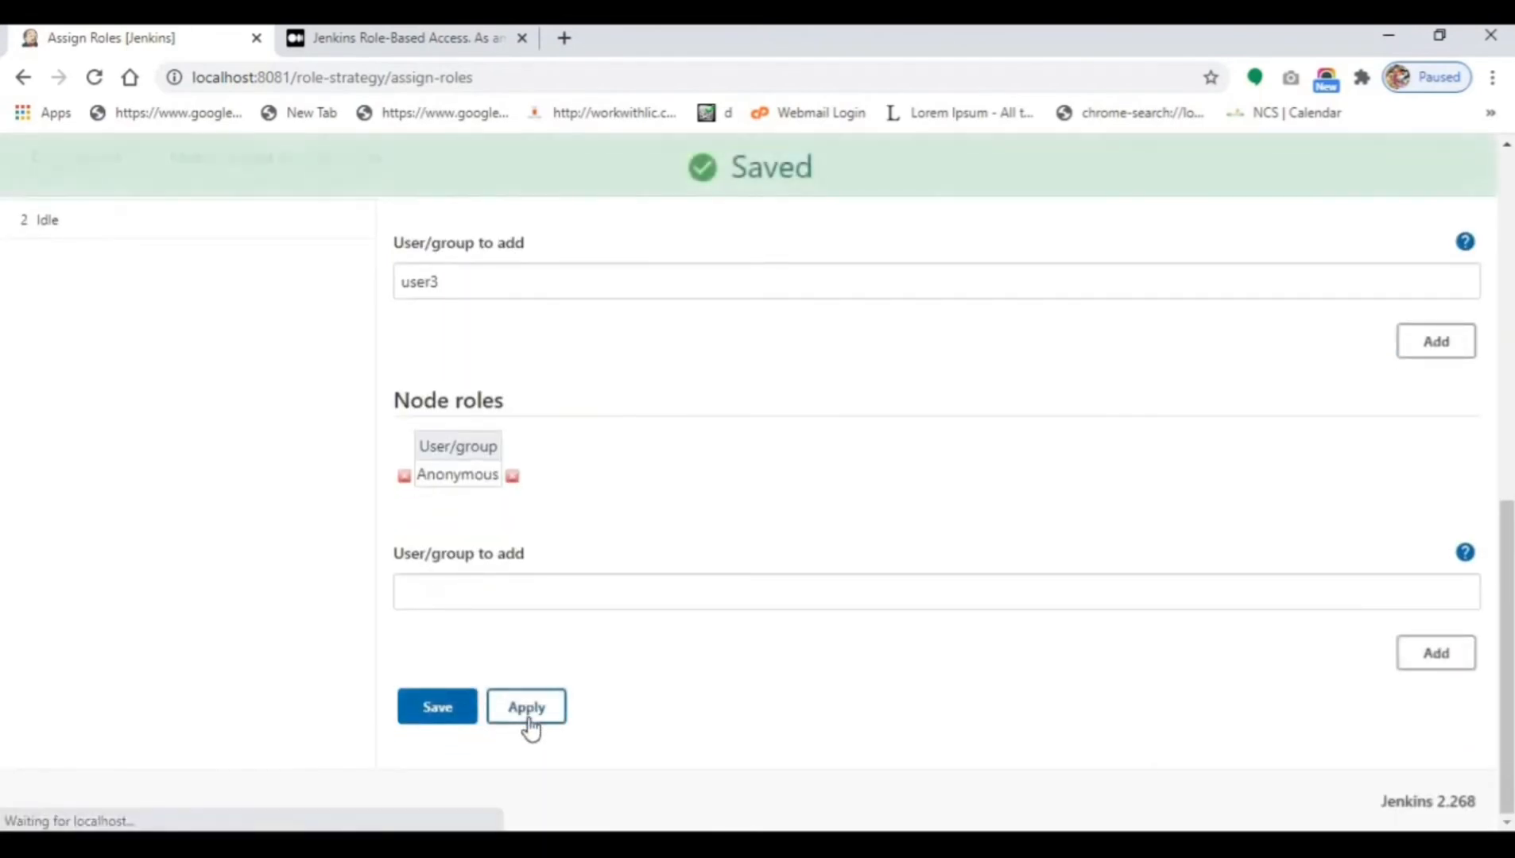
{"action": "left_click", "coordinate": [444, 725]}
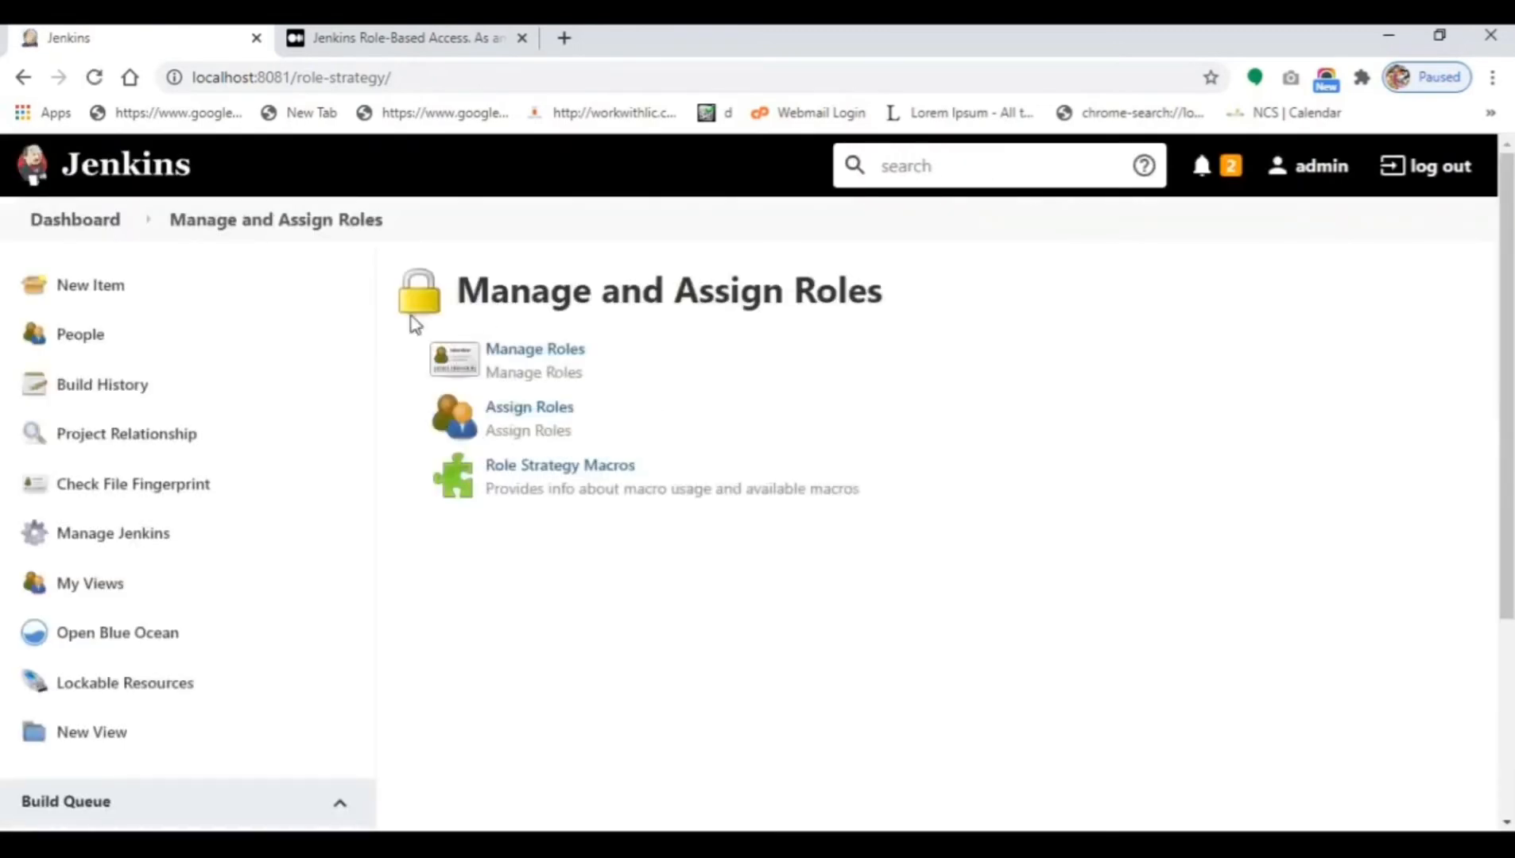
Create and save freestyle project dev-project01, then return to the dashboard.
{"action": "left_click", "coordinate": [62, 302]}
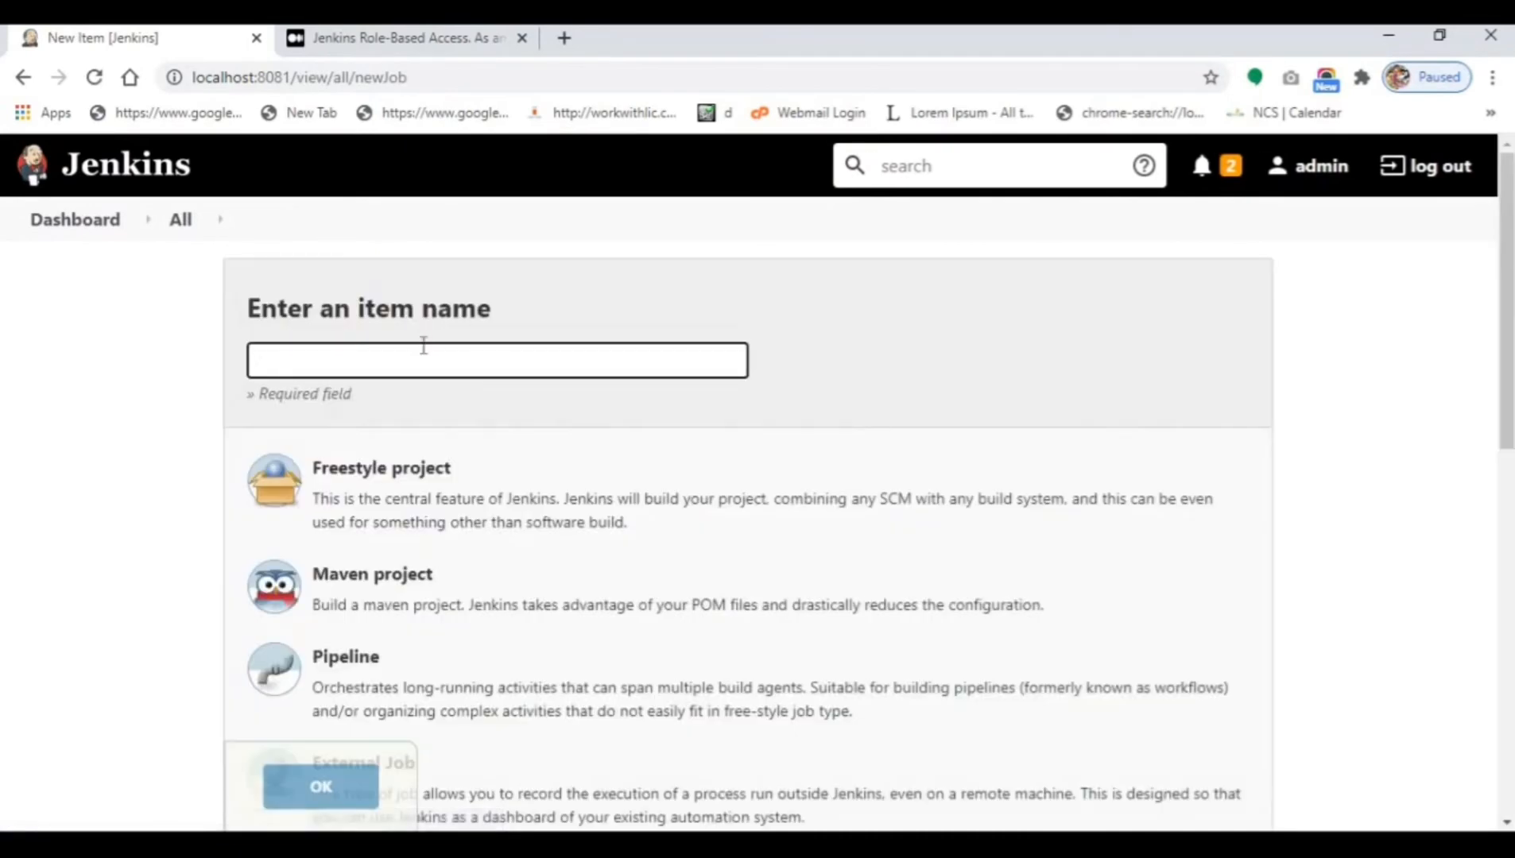
{"action": "type", "text": "dev"}
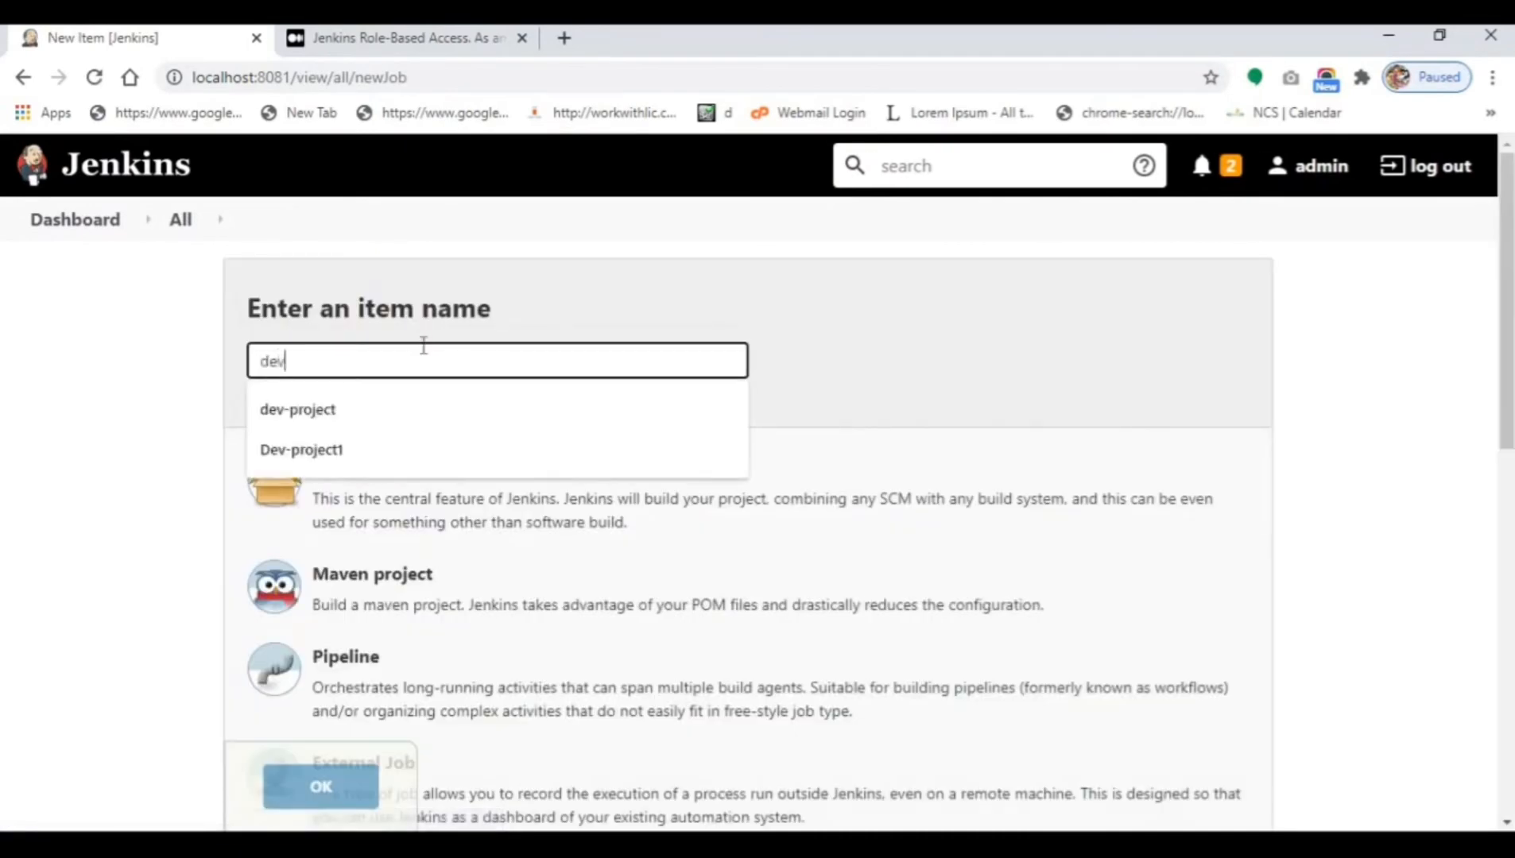
{"action": "type", "text": "-project01"}
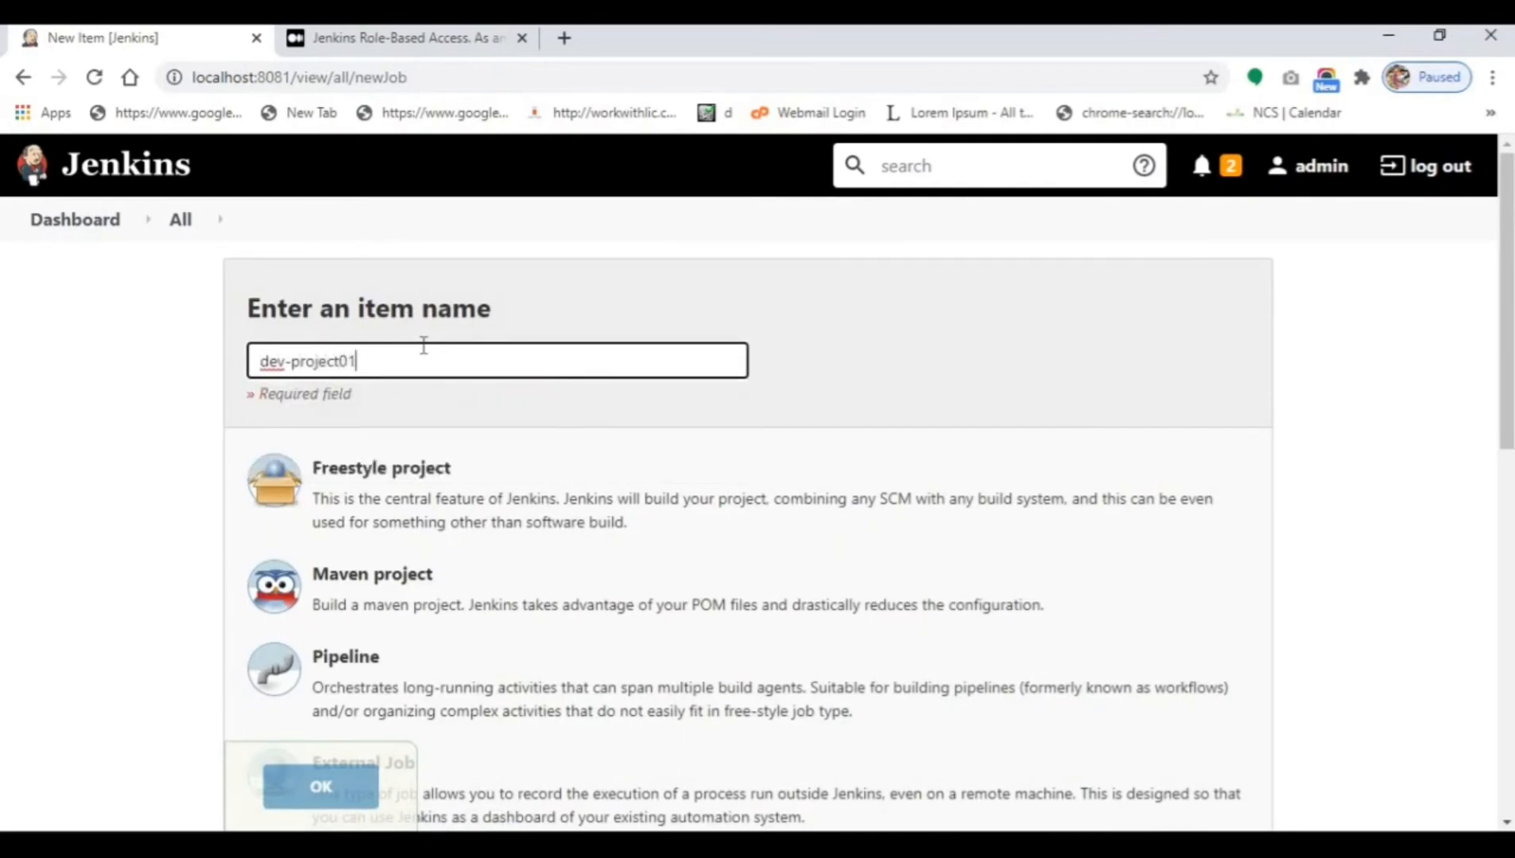
{"action": "left_click", "coordinate": [424, 508]}
{"action": "left_click", "coordinate": [349, 791]}
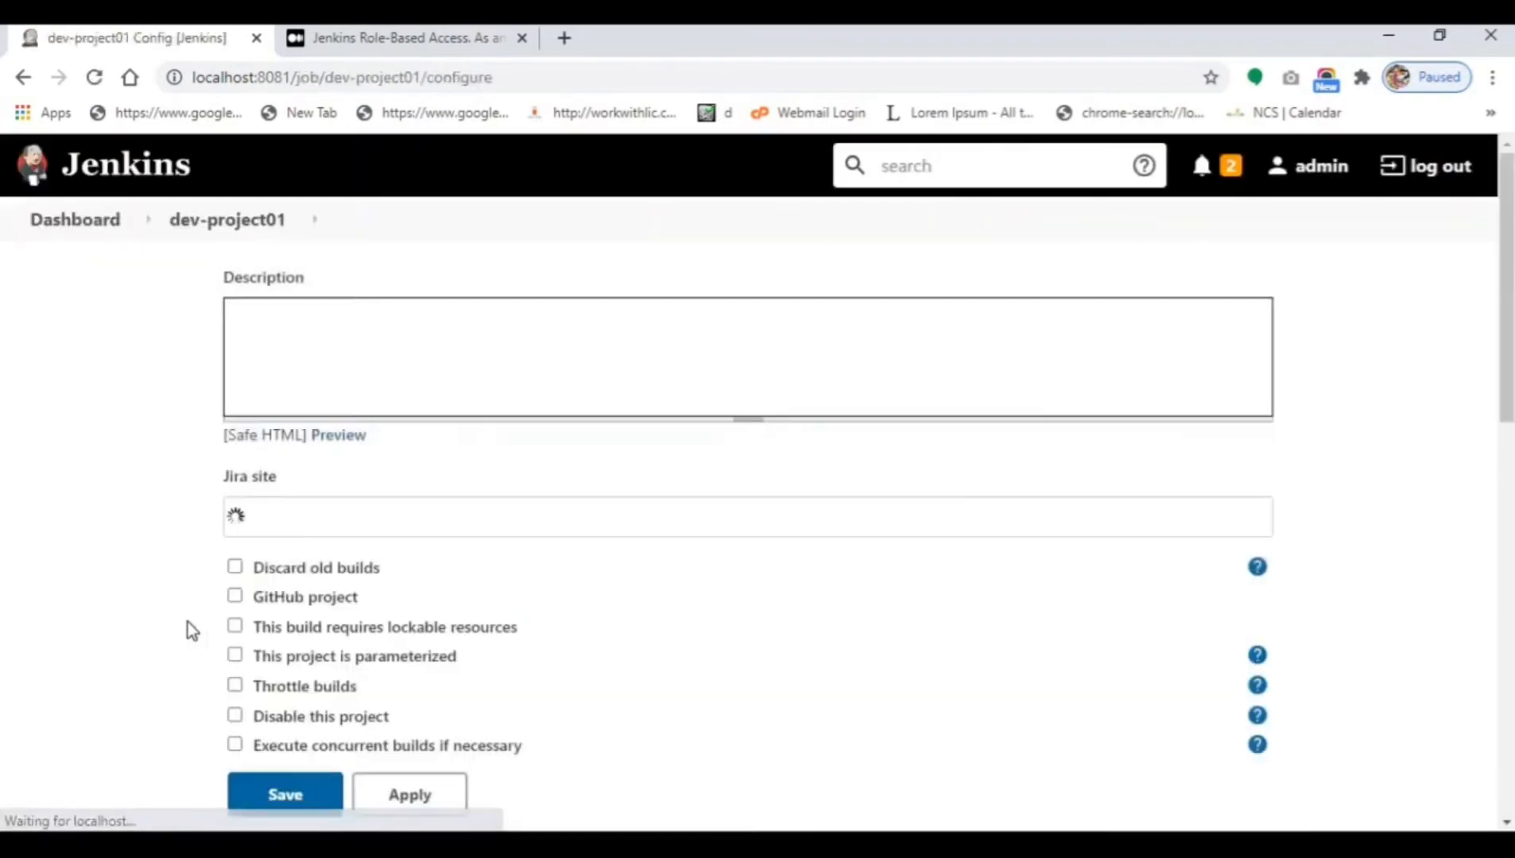
{"action": "scroll", "coordinate": [186, 623], "scroll_direction": "down", "scroll_amount": 5}
{"action": "left_click", "coordinate": [304, 798]}
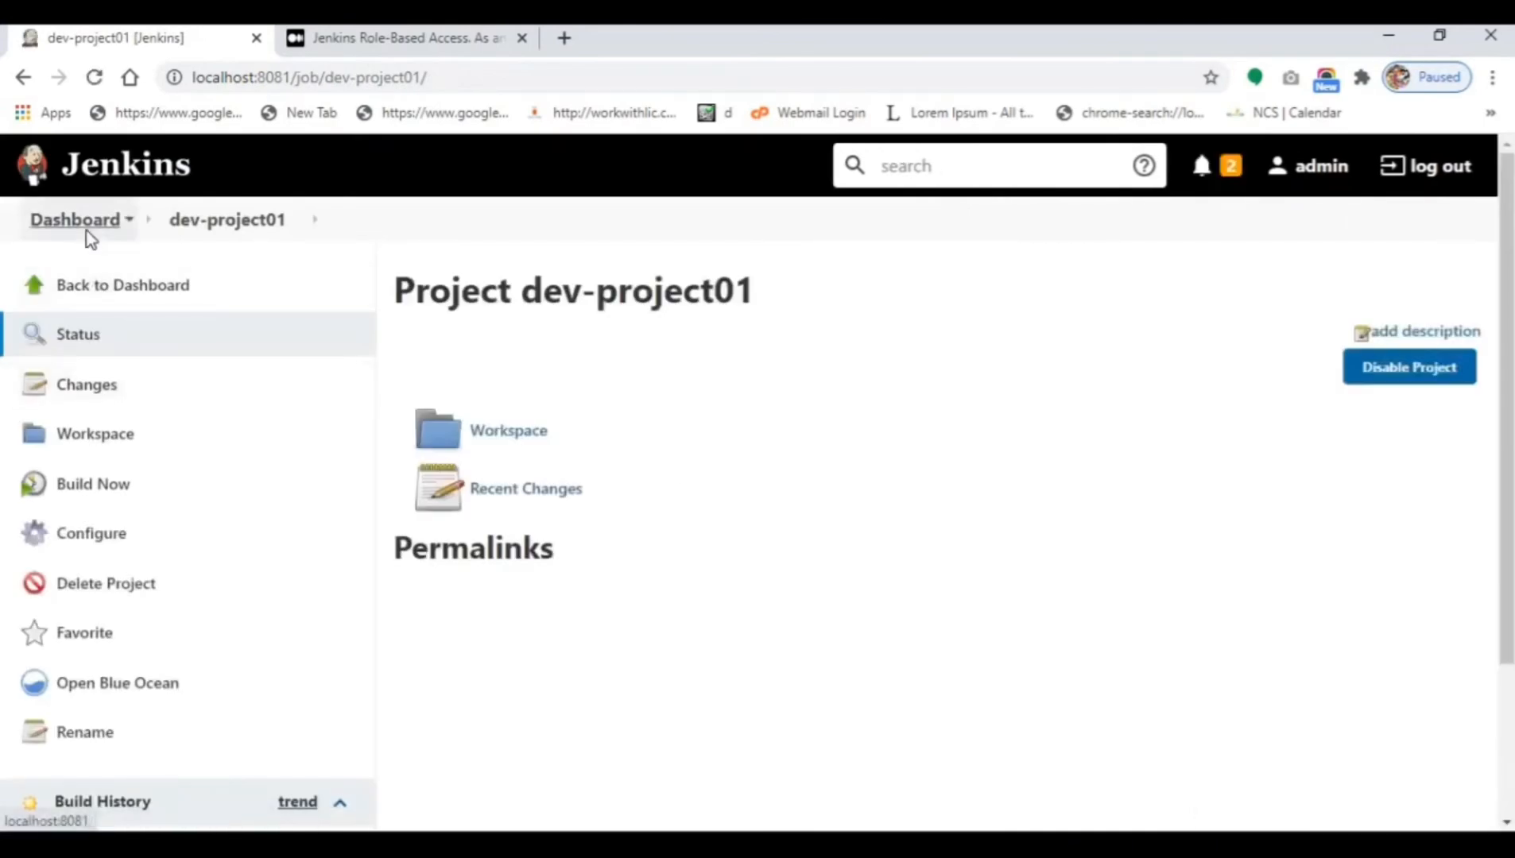
{"action": "left_click", "coordinate": [79, 221]}
Create and save freestyle project tester-project01 with default settings, then return to the dashboard.
{"action": "left_click", "coordinate": [114, 302]}
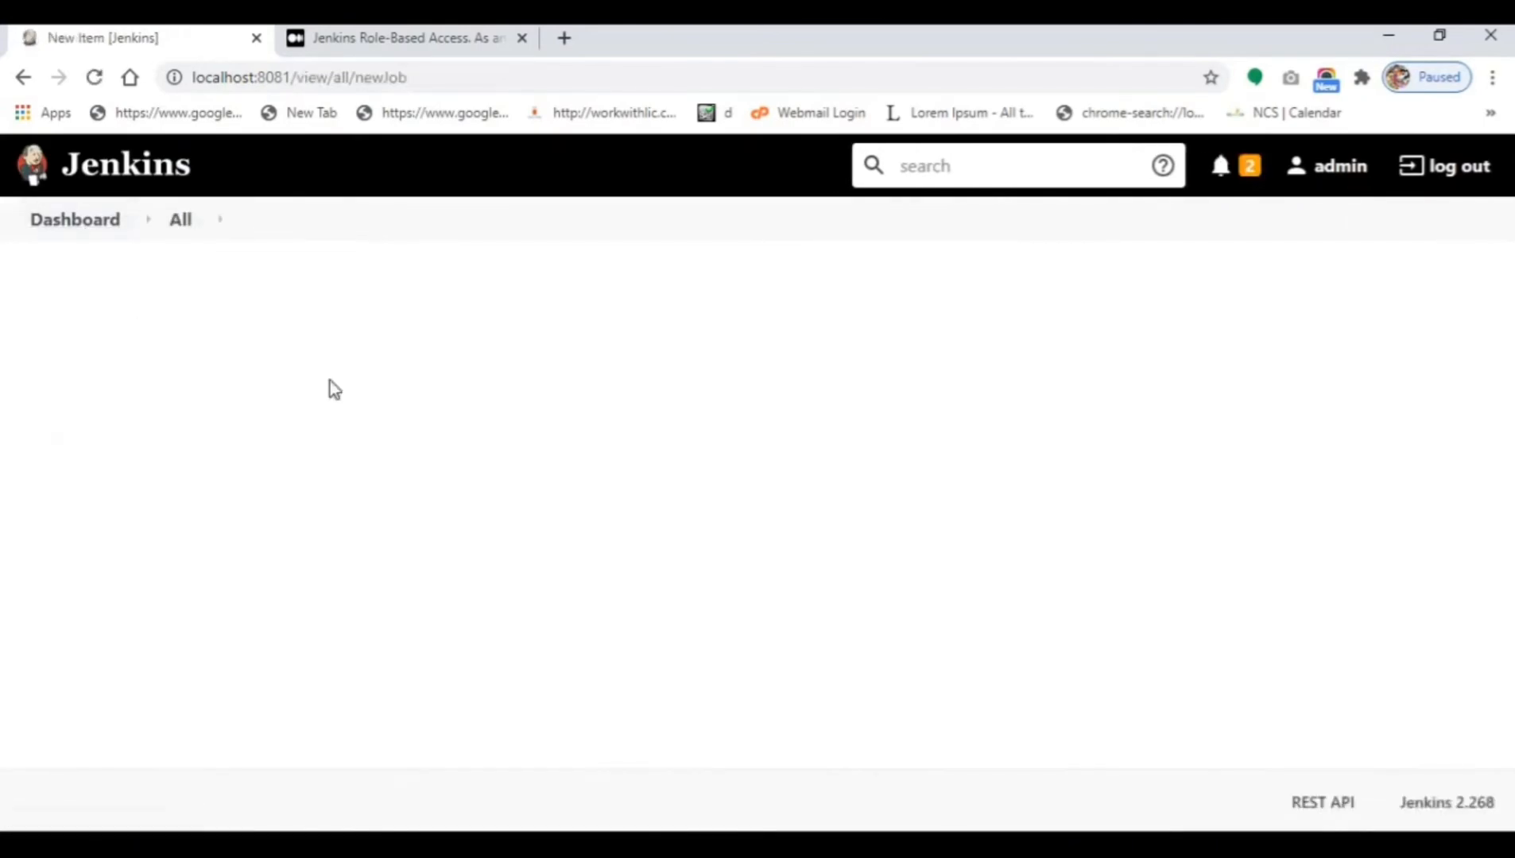
{"action": "type", "text": "tester"}
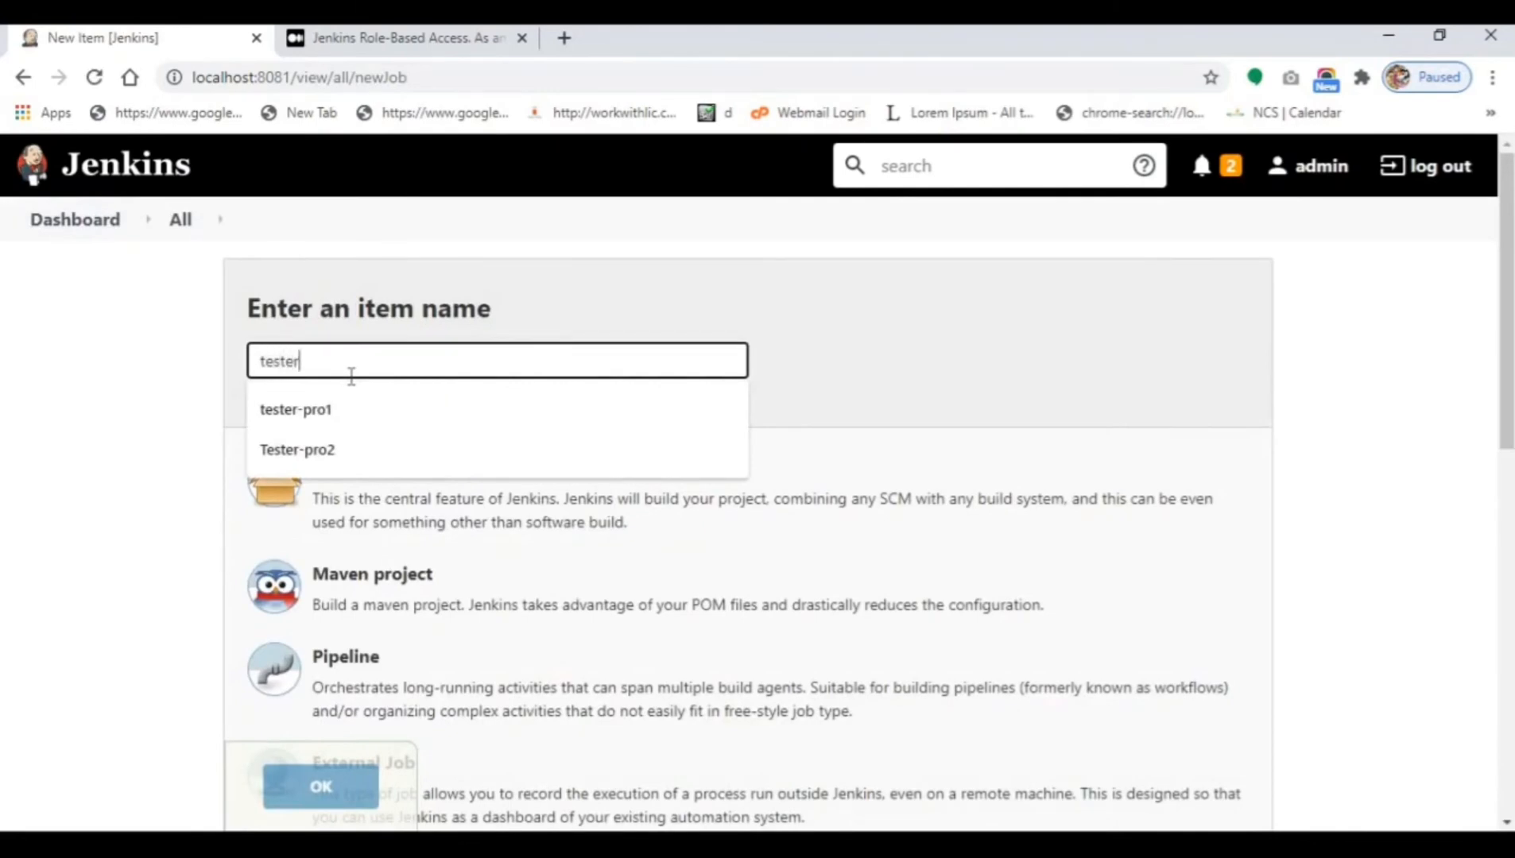
{"action": "type", "text": "-project01"}
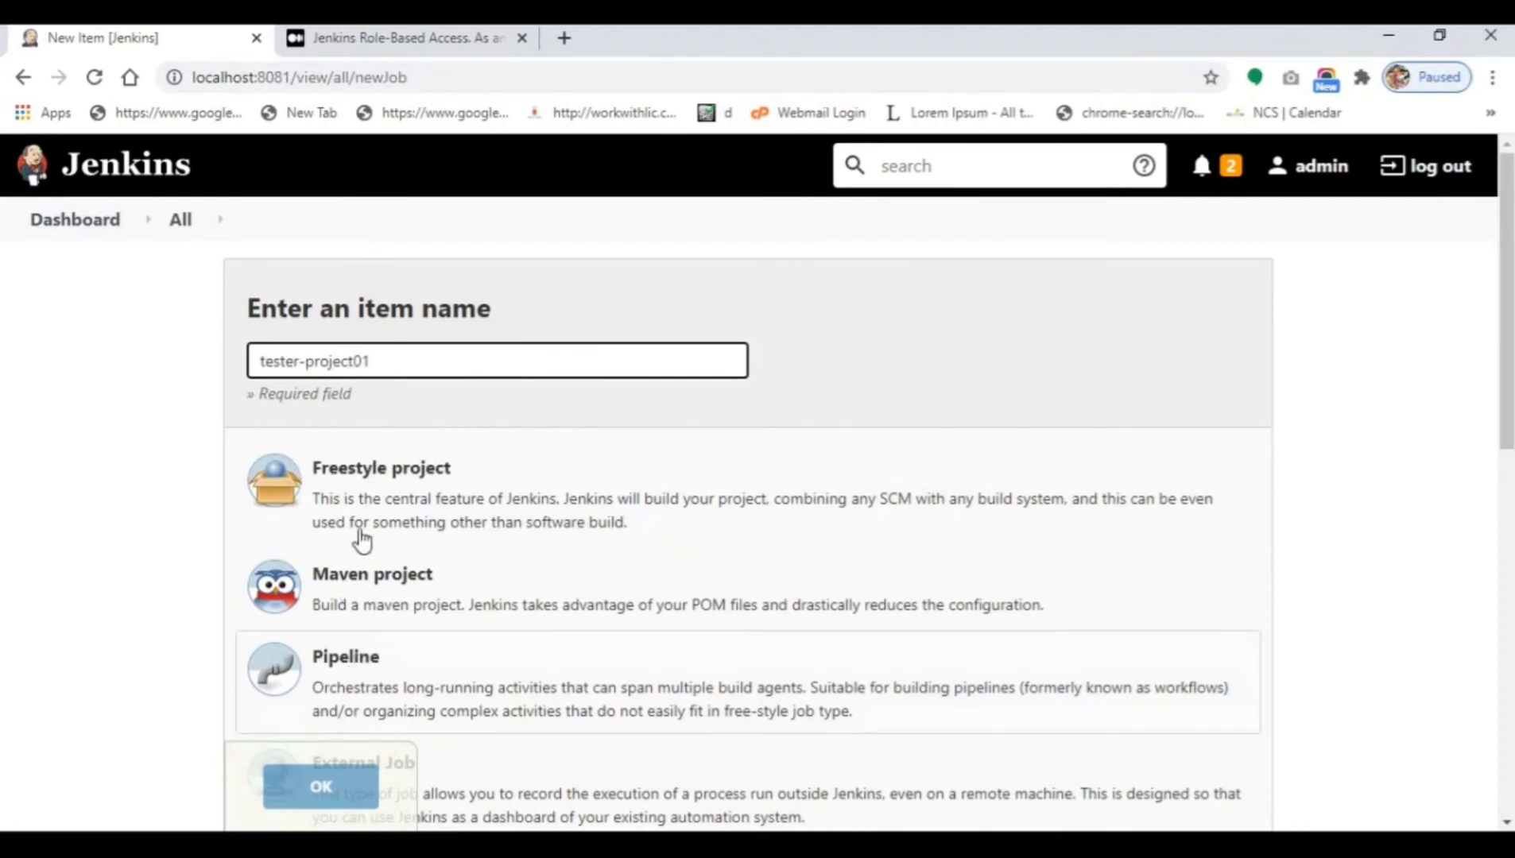
{"action": "left_click", "coordinate": [370, 497]}
{"action": "left_click", "coordinate": [321, 787]}
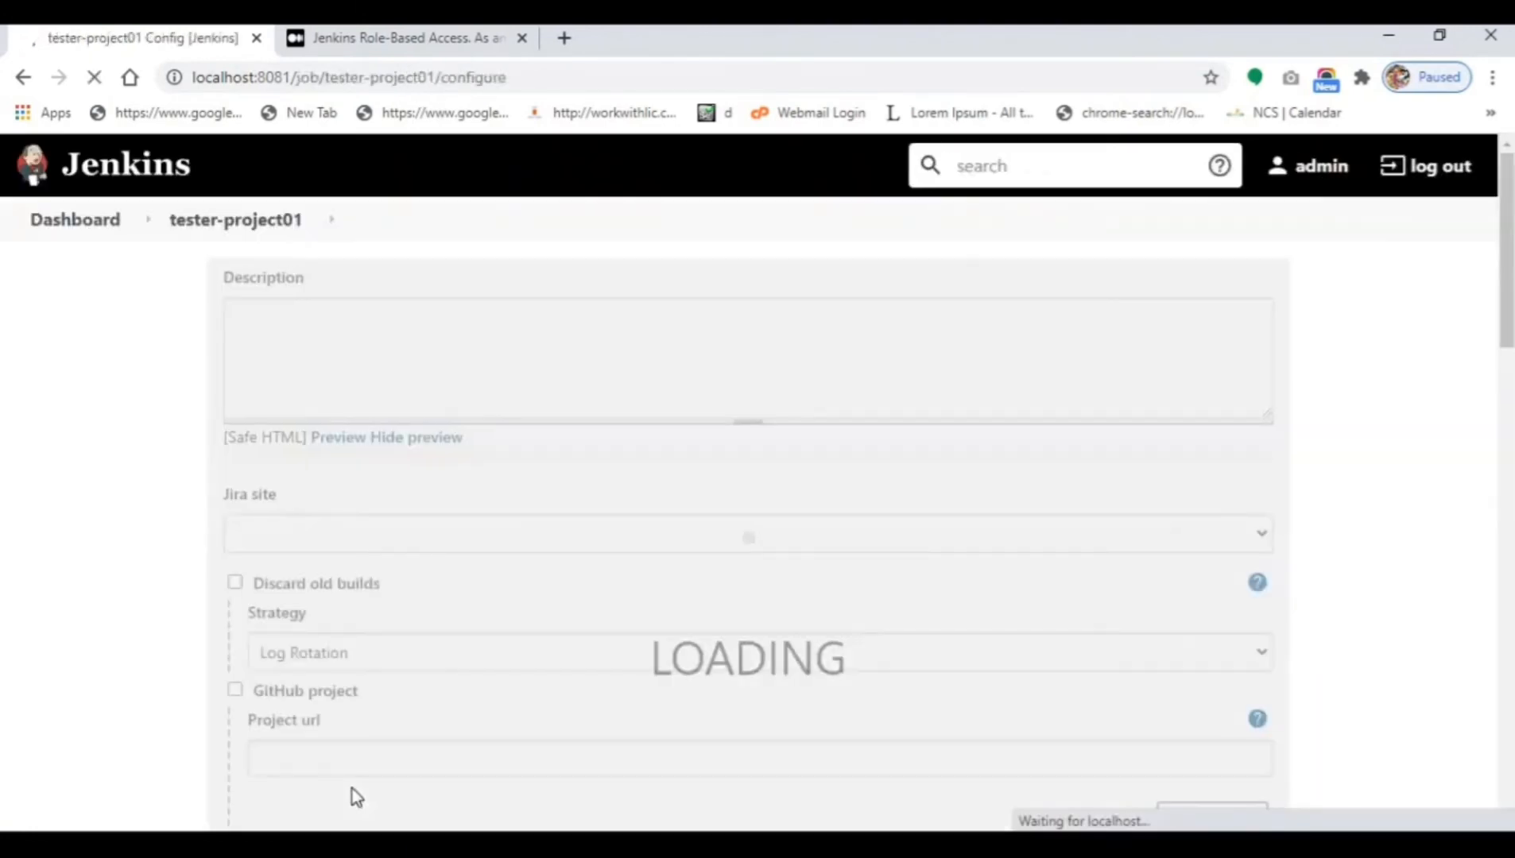
{"action": "scroll", "coordinate": [294, 781], "scroll_direction": "down", "scroll_amount": 10}
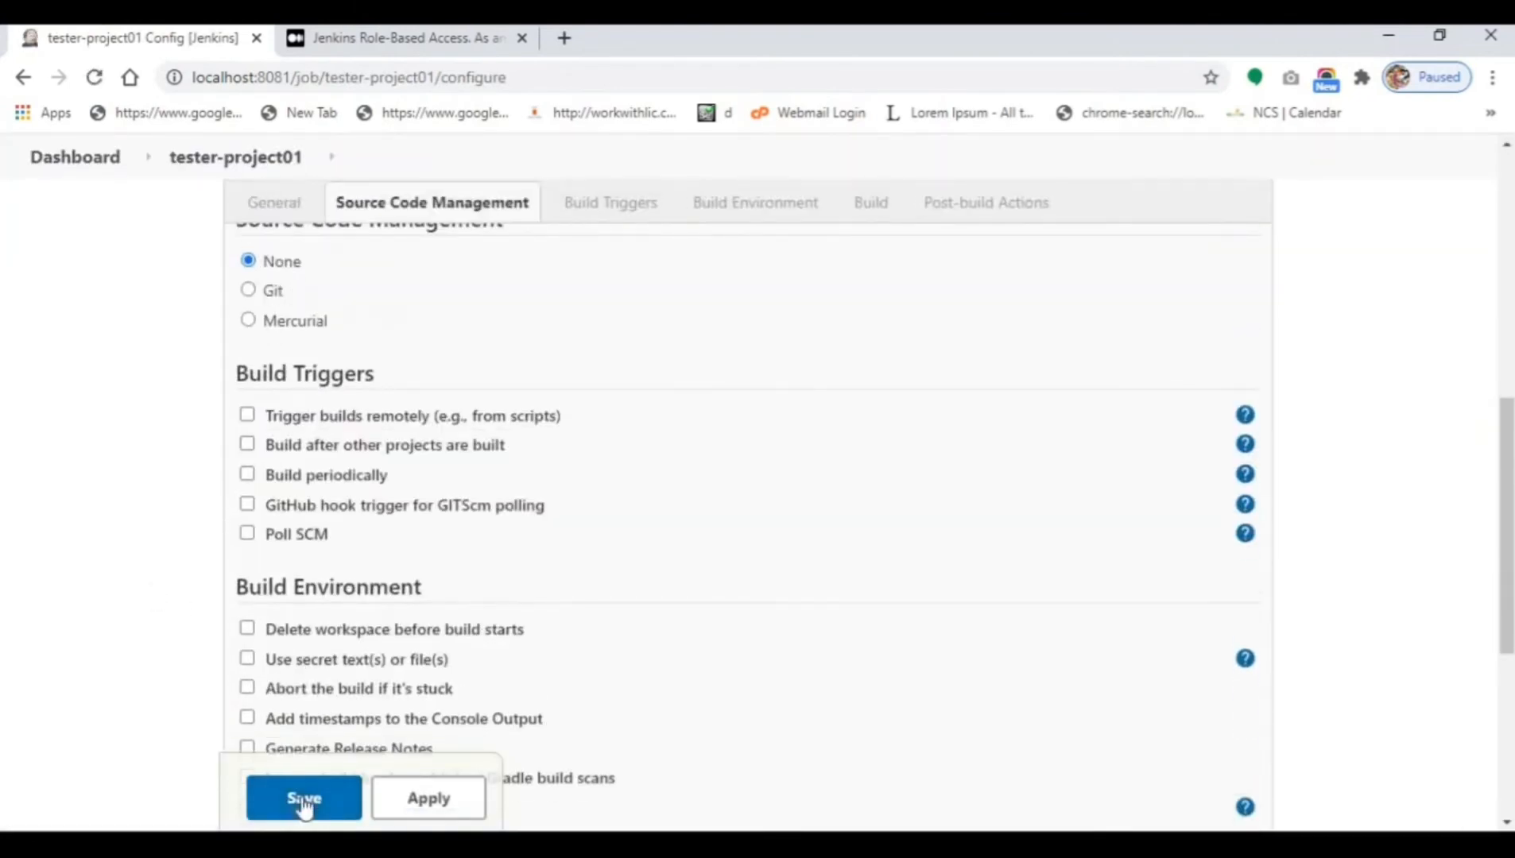
{"action": "left_click", "coordinate": [304, 798]}
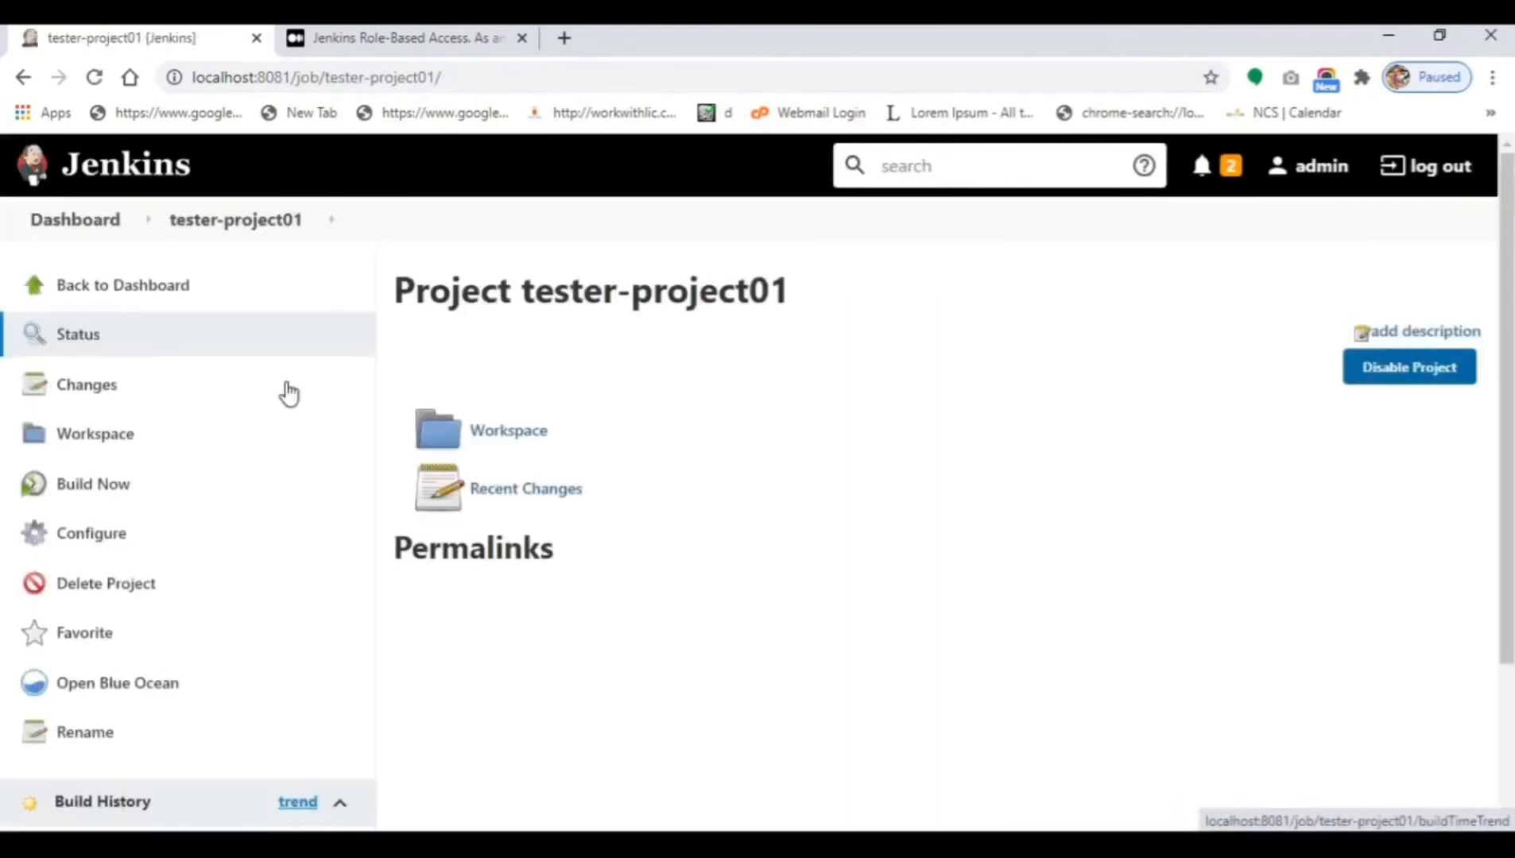
{"action": "left_click", "coordinate": [91, 233]}
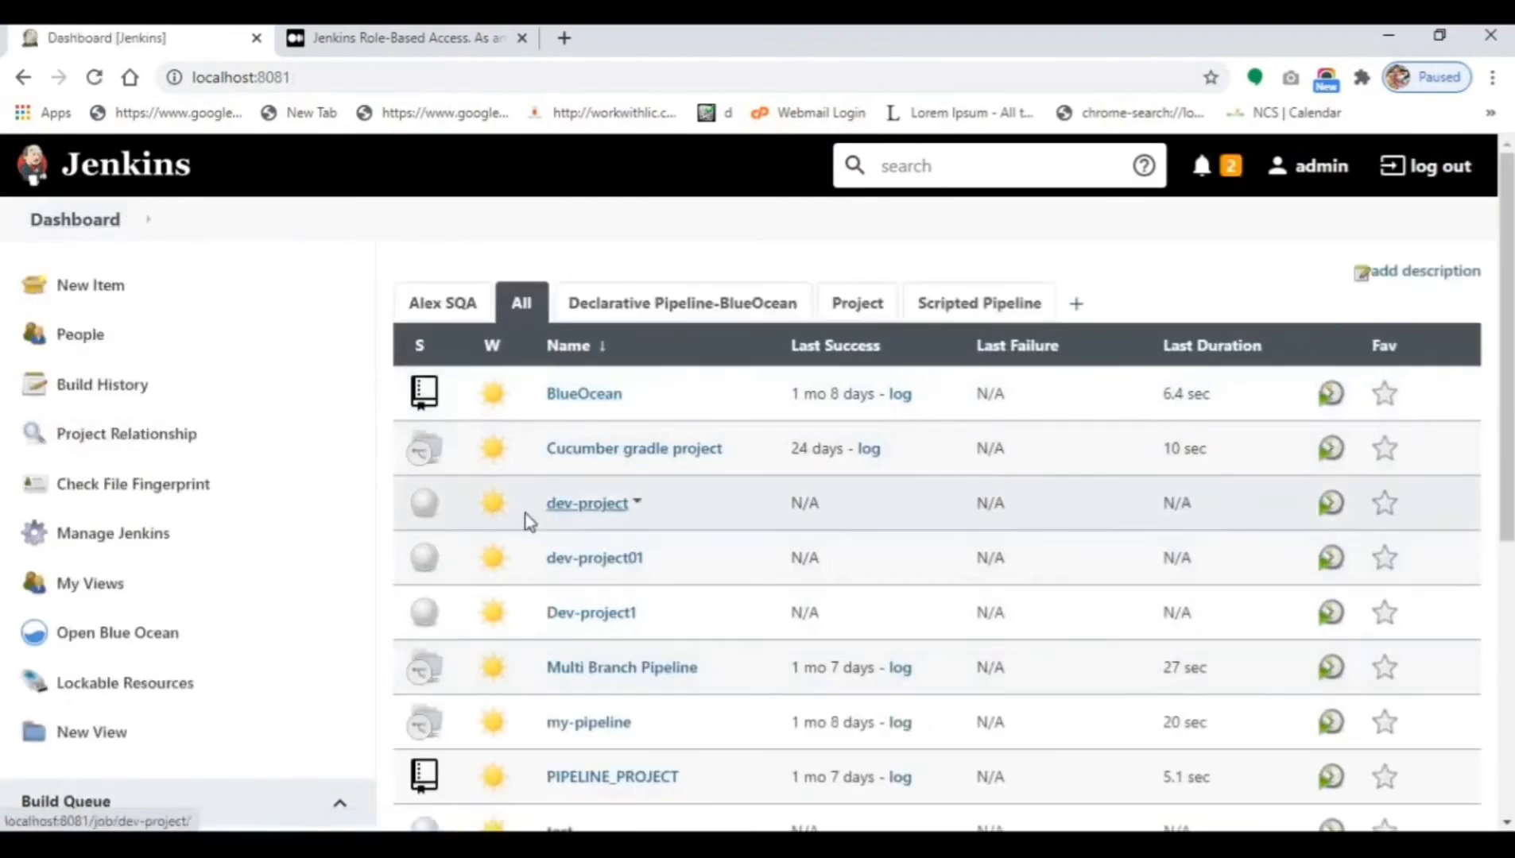
Sign out of admin and sign in as user1 using its saved browser login.
{"action": "scroll", "coordinate": [611, 572], "scroll_direction": "down", "scroll_amount": 6}
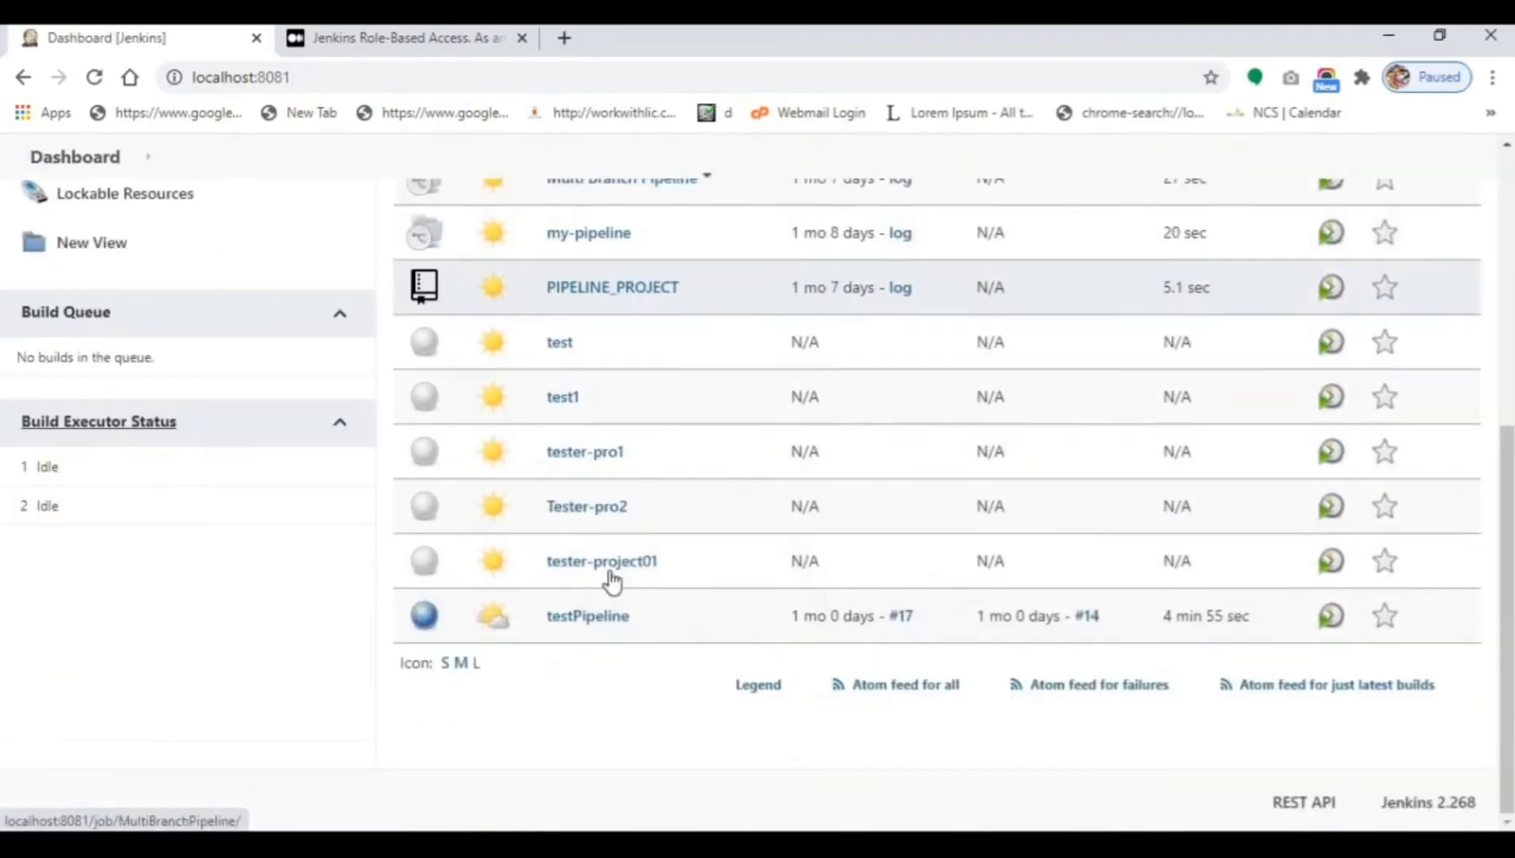
{"action": "scroll", "coordinate": [875, 589], "scroll_direction": "up", "scroll_amount": 6}
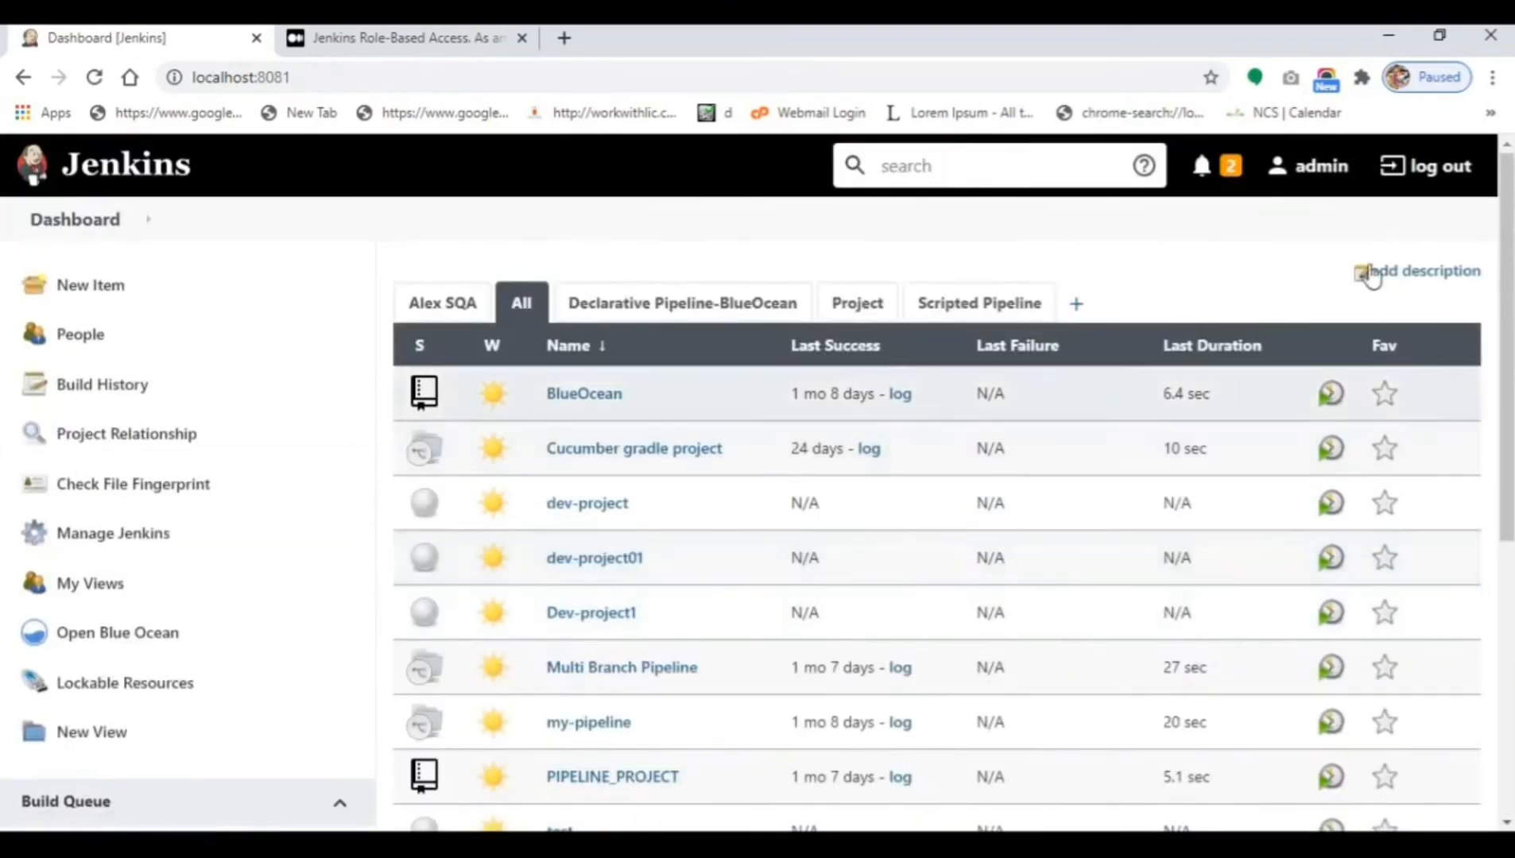
{"action": "left_click", "coordinate": [1462, 184]}
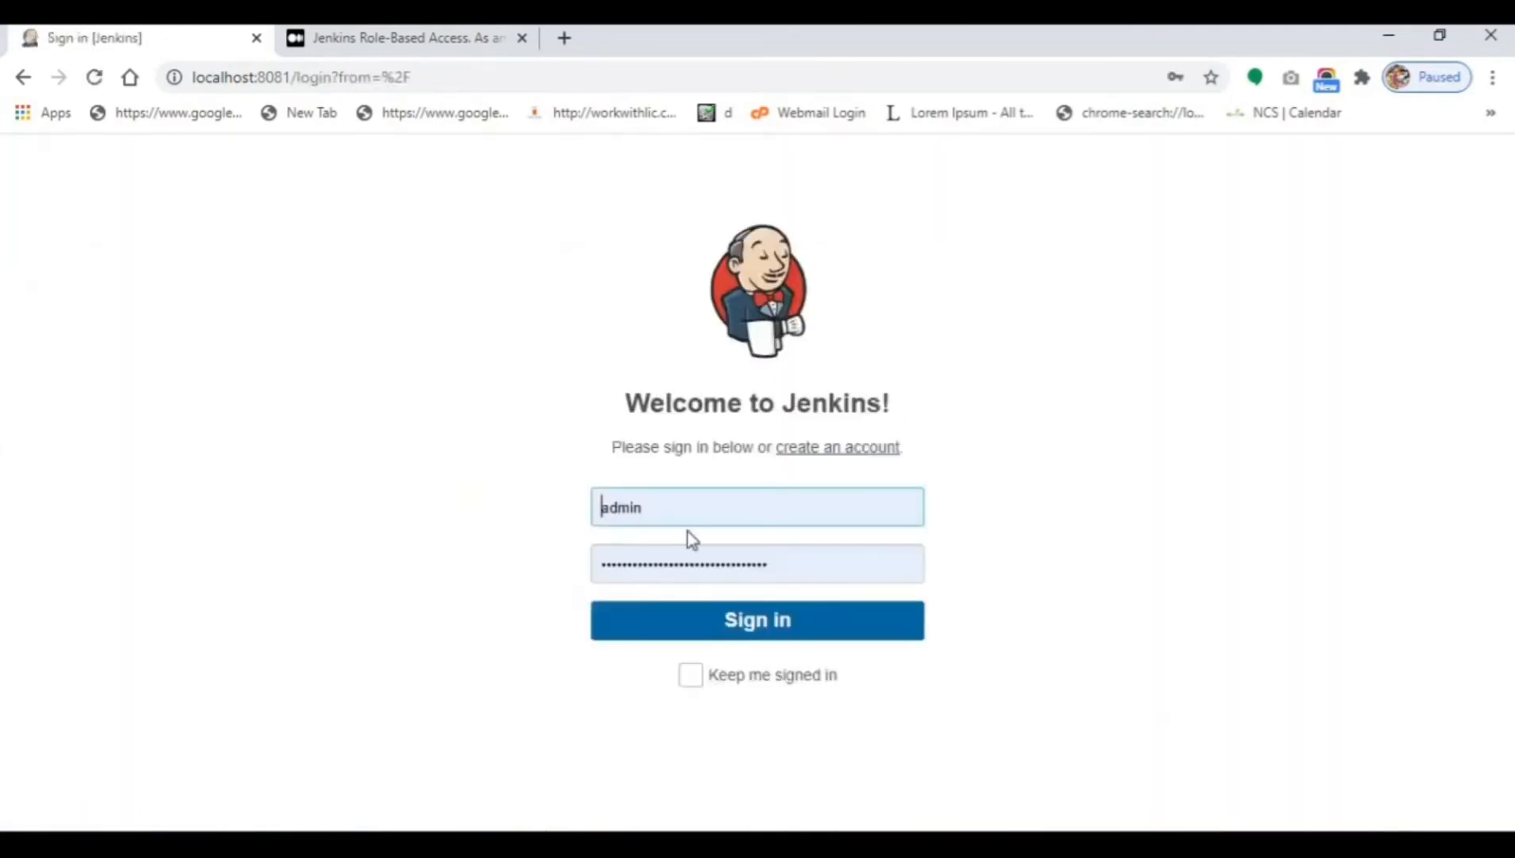
{"action": "left_click", "coordinate": [673, 509]}
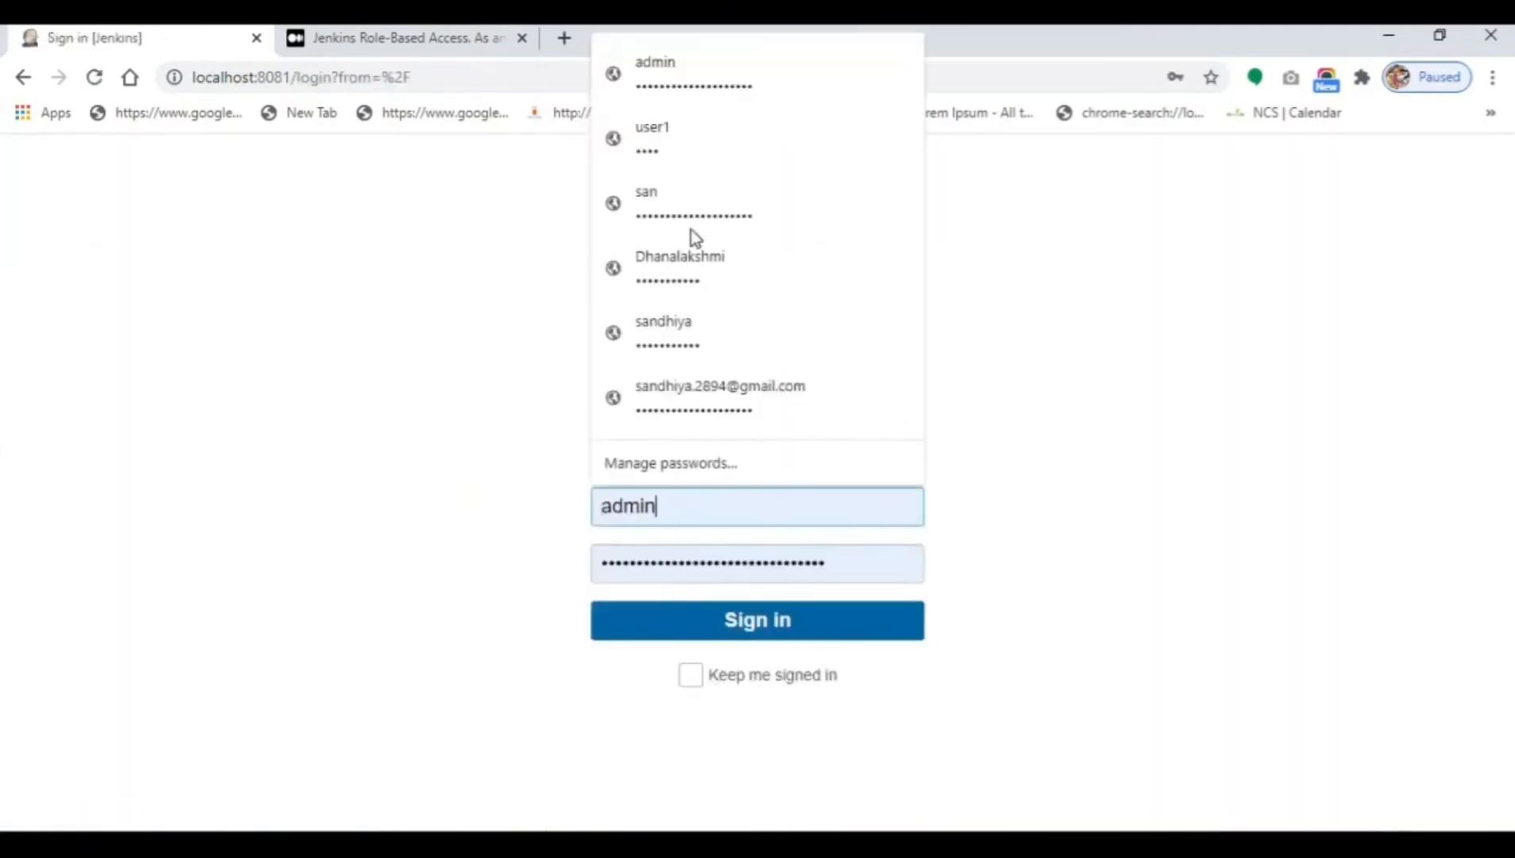
{"action": "left_click", "coordinate": [692, 163]}
{"action": "left_click", "coordinate": [717, 636]}
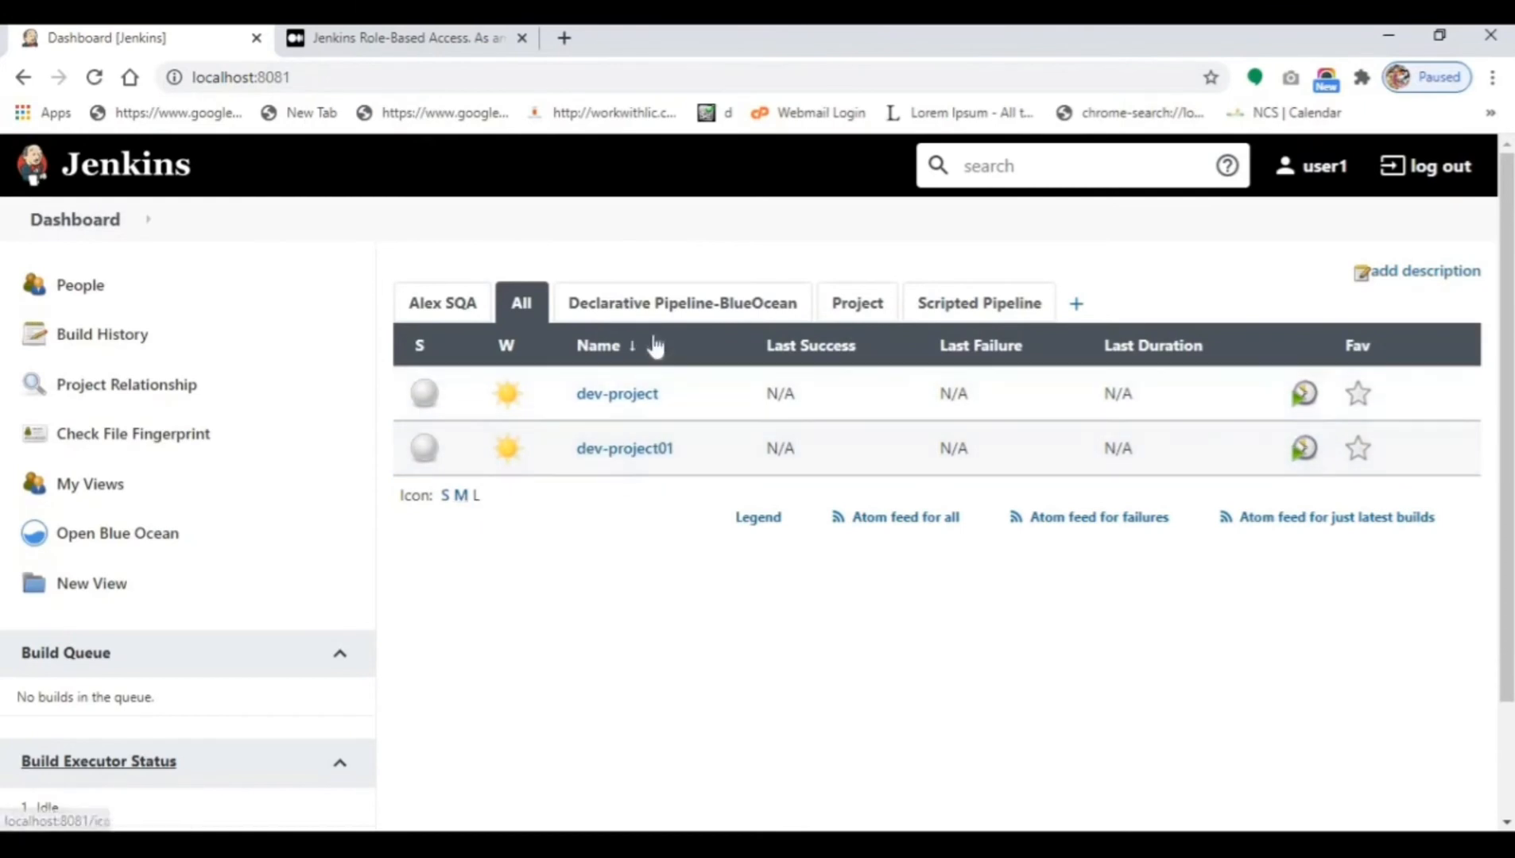
Switch to user2 by editing the saved user1 username, and dismiss the save-password prompt.
{"action": "left_click", "coordinate": [1423, 167]}
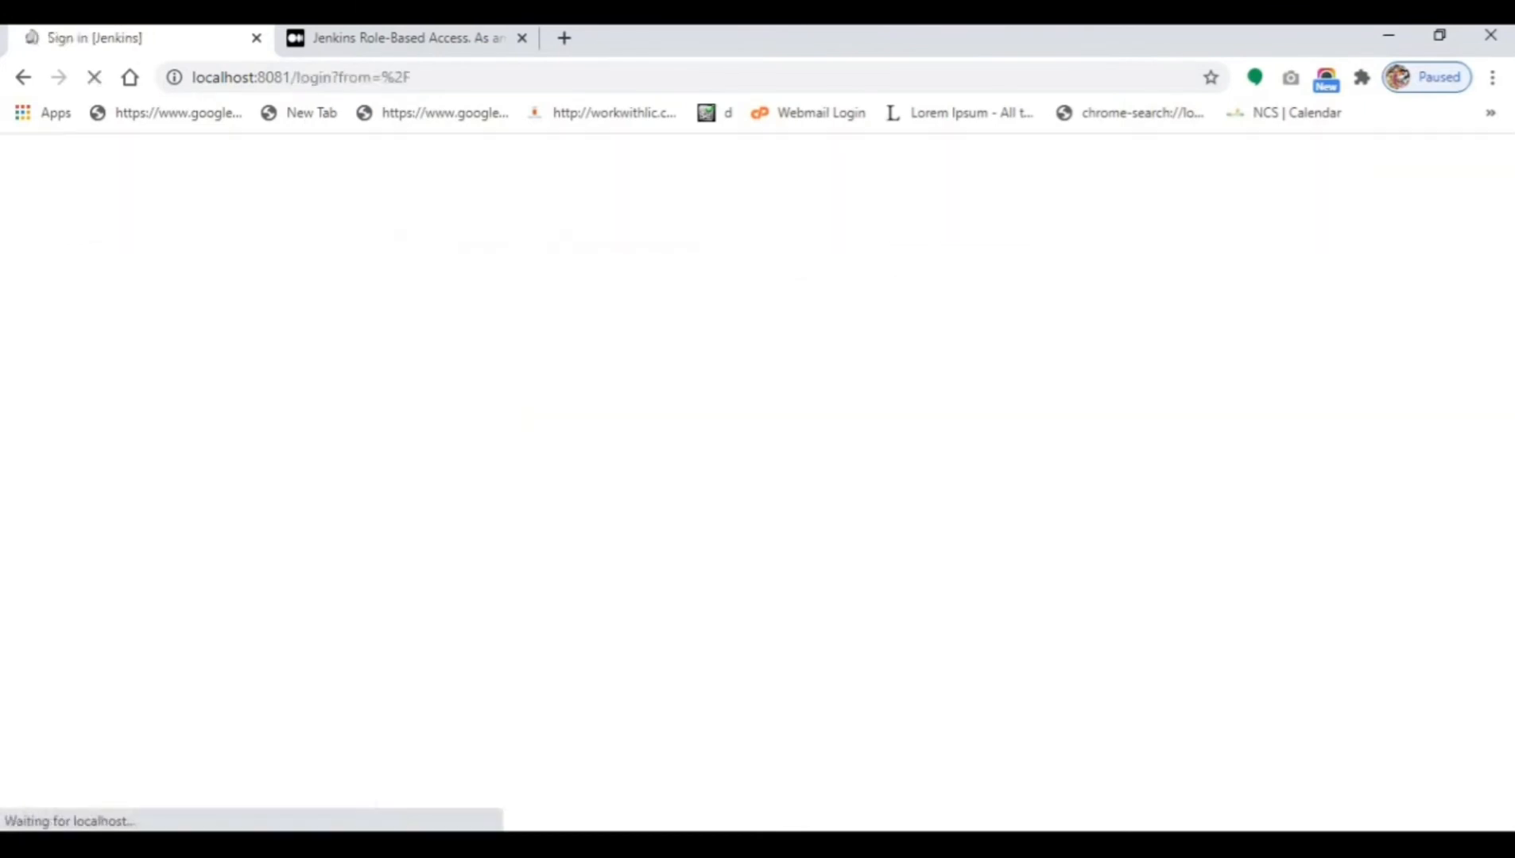
{"action": "left_click", "coordinate": [645, 505]}
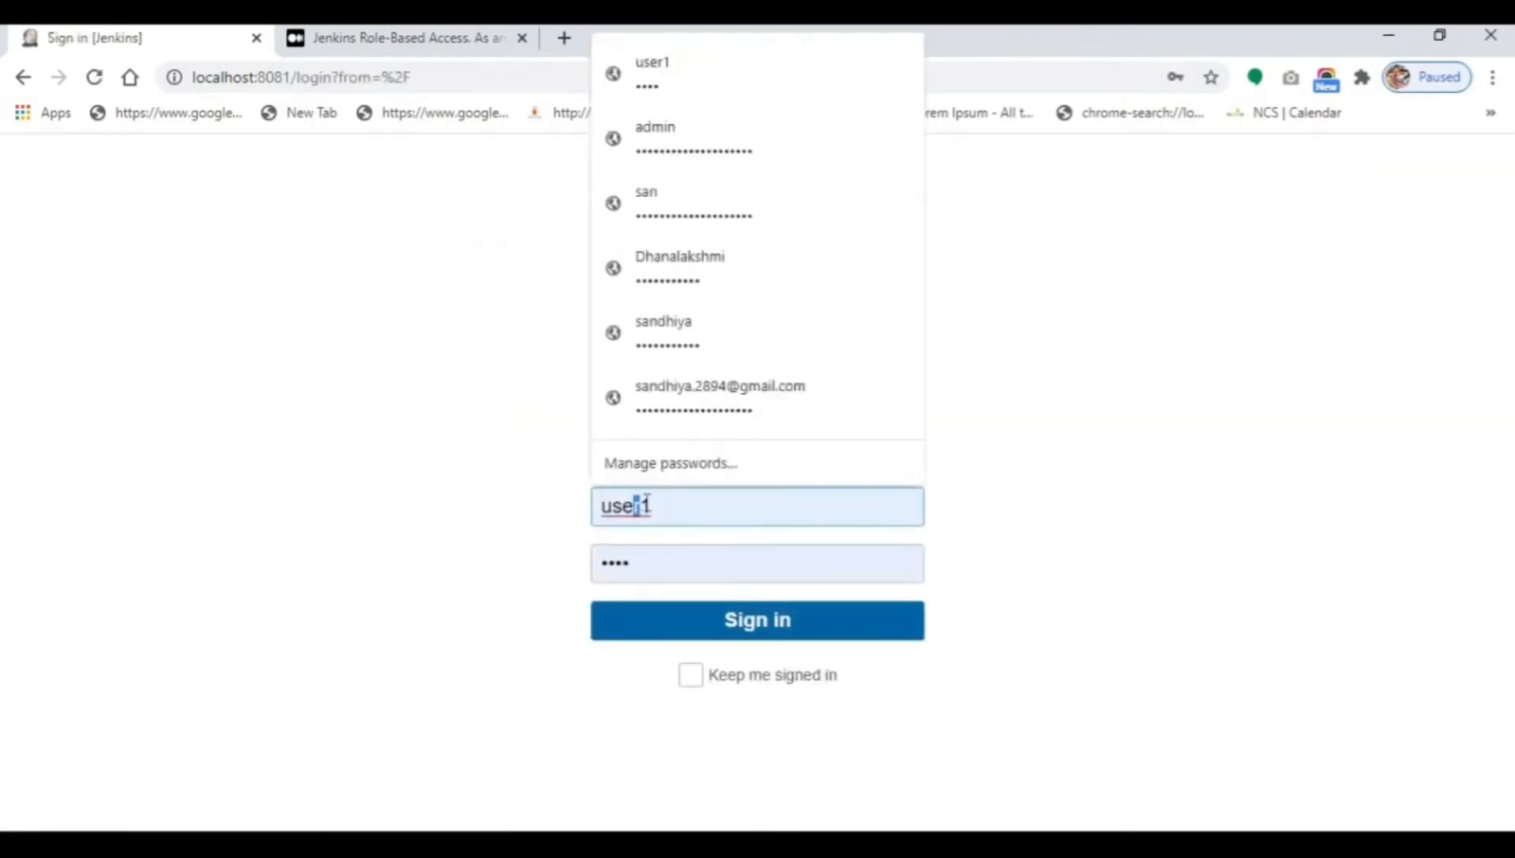
{"action": "left_click_drag", "start_coordinate": [640, 505], "coordinate": [653, 503]}
{"action": "left_click", "coordinate": [654, 502]}
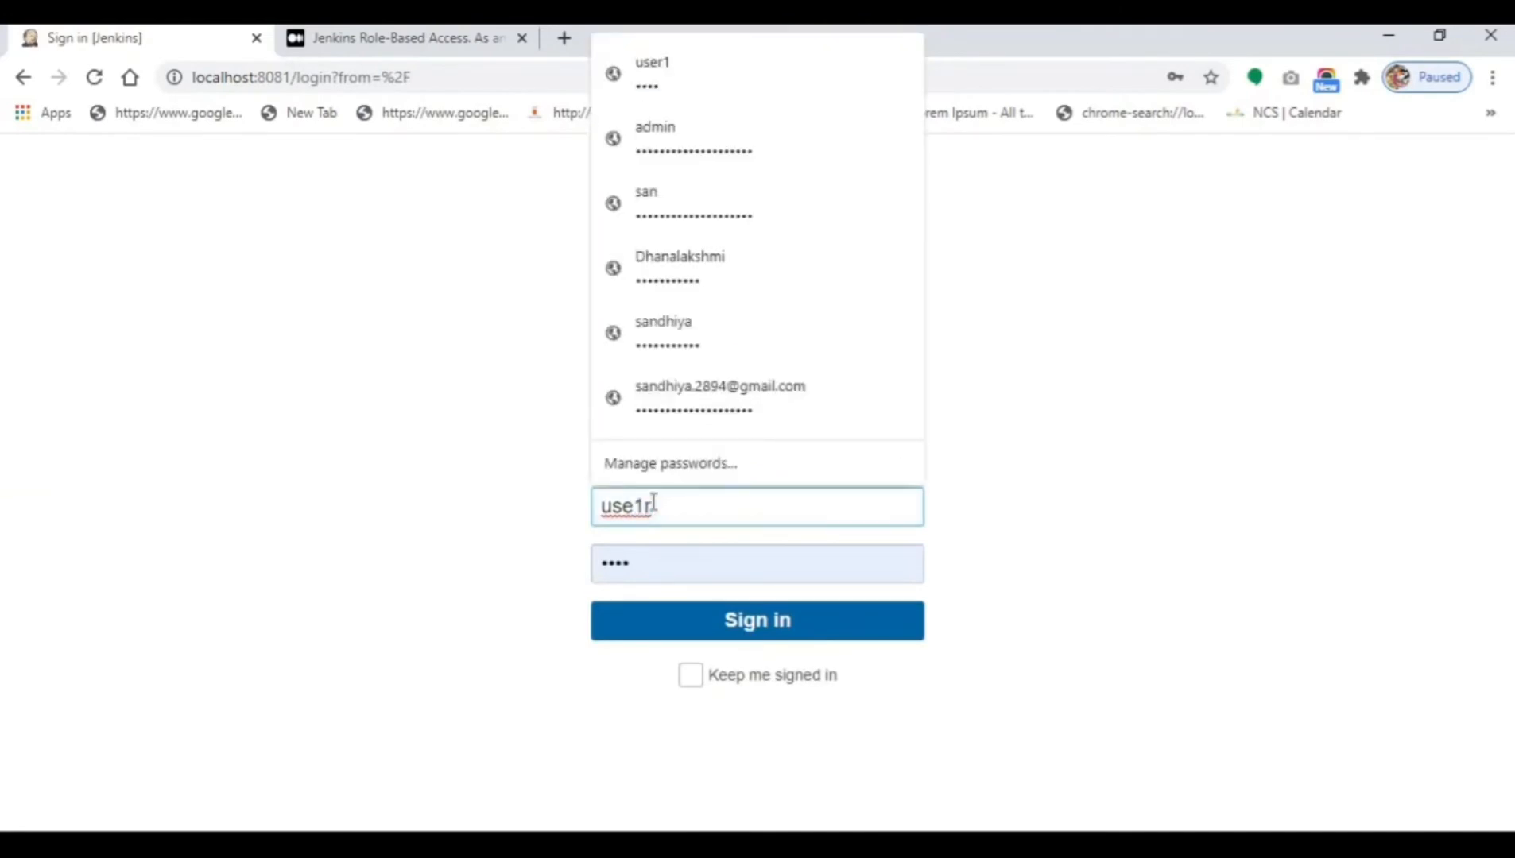
{"action": "key", "text": "ctrl+z"}
{"action": "left_click", "coordinate": [659, 506]}
{"action": "key", "text": "BackSpace"}
{"action": "type", "text": "2"}
{"action": "left_click", "coordinate": [694, 624]}
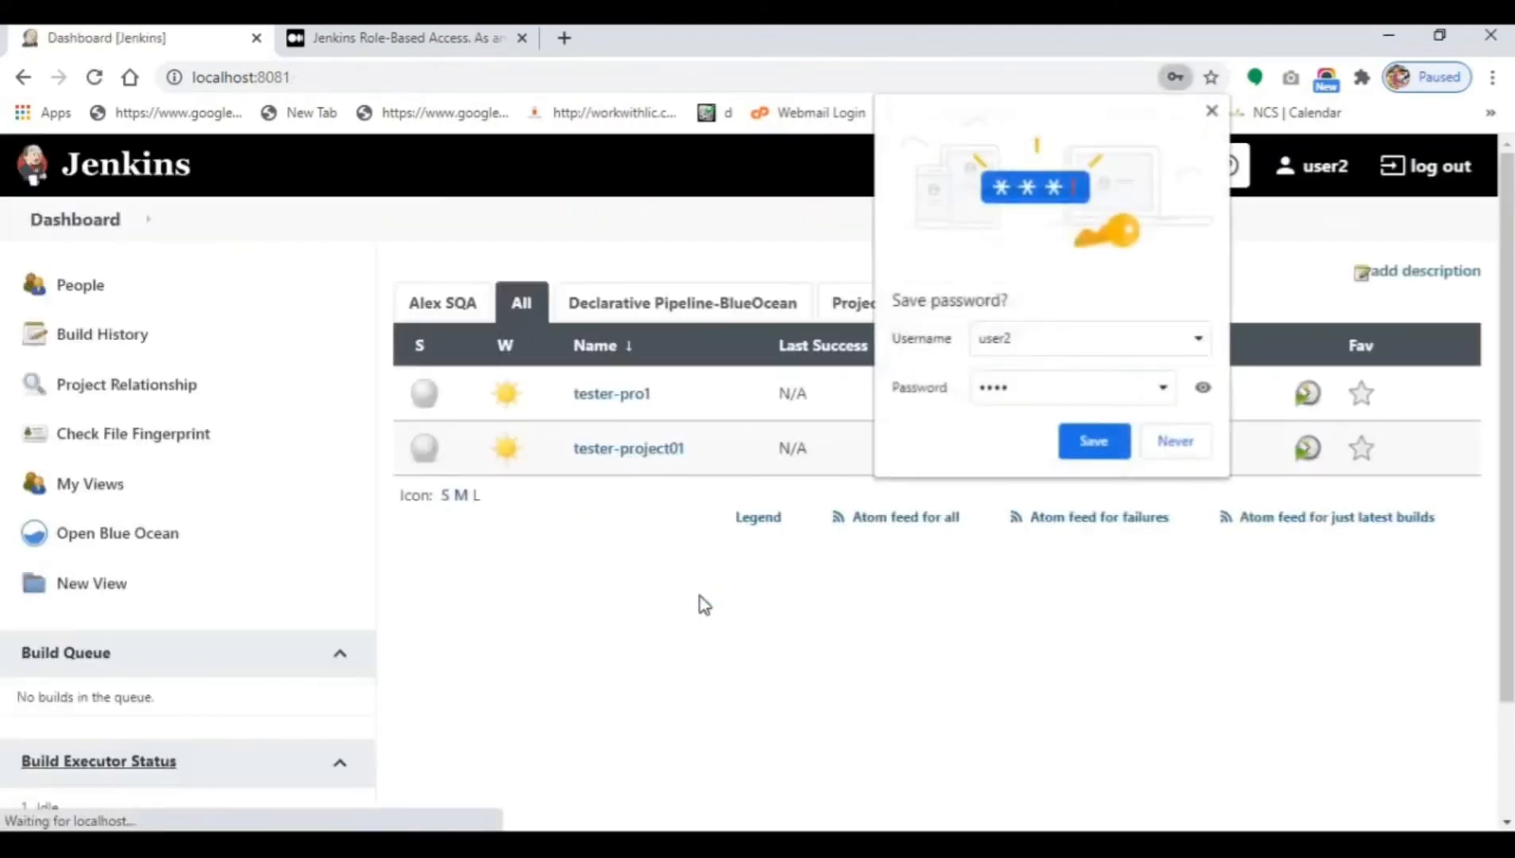
{"action": "left_click", "coordinate": [1103, 493]}
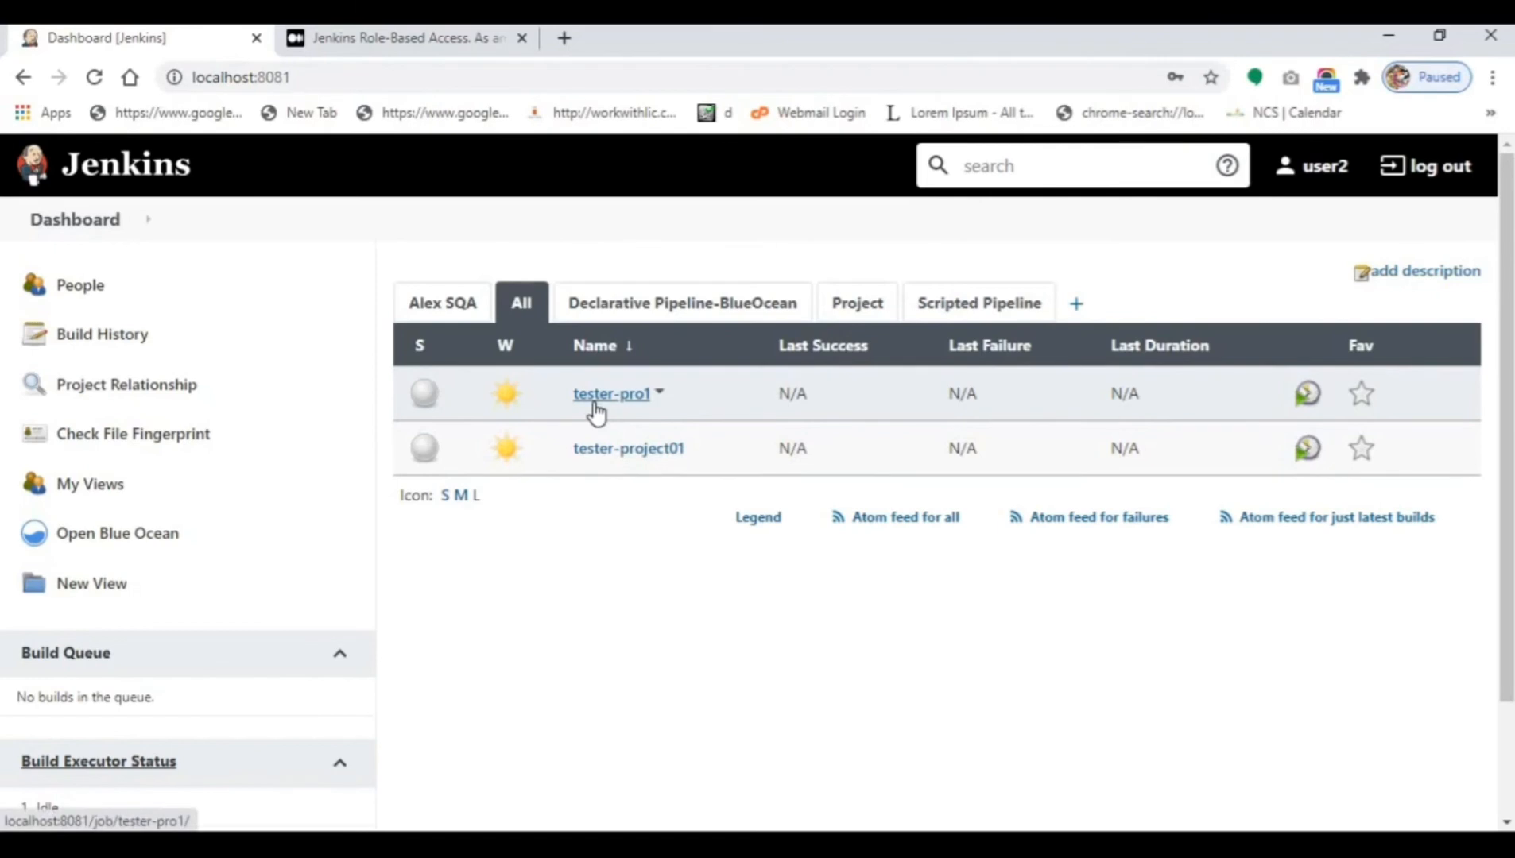
Sign back in as admin with the saved login and switch to the Alex SQA view.
{"action": "left_click", "coordinate": [1439, 166]}
{"action": "left_click", "coordinate": [652, 504]}
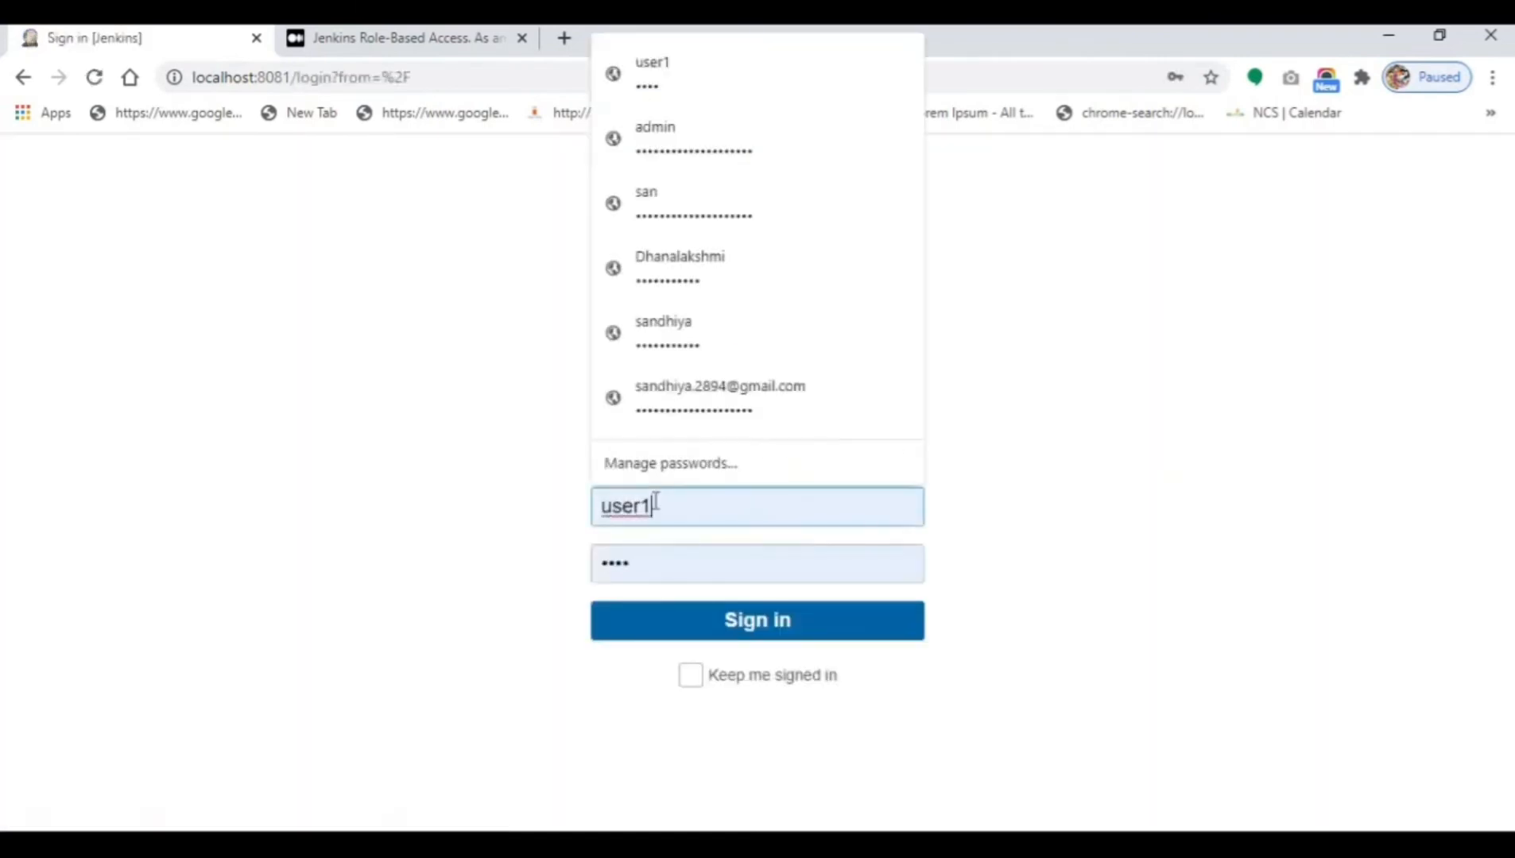
{"action": "left_click", "coordinate": [747, 163]}
{"action": "left_click", "coordinate": [771, 616]}
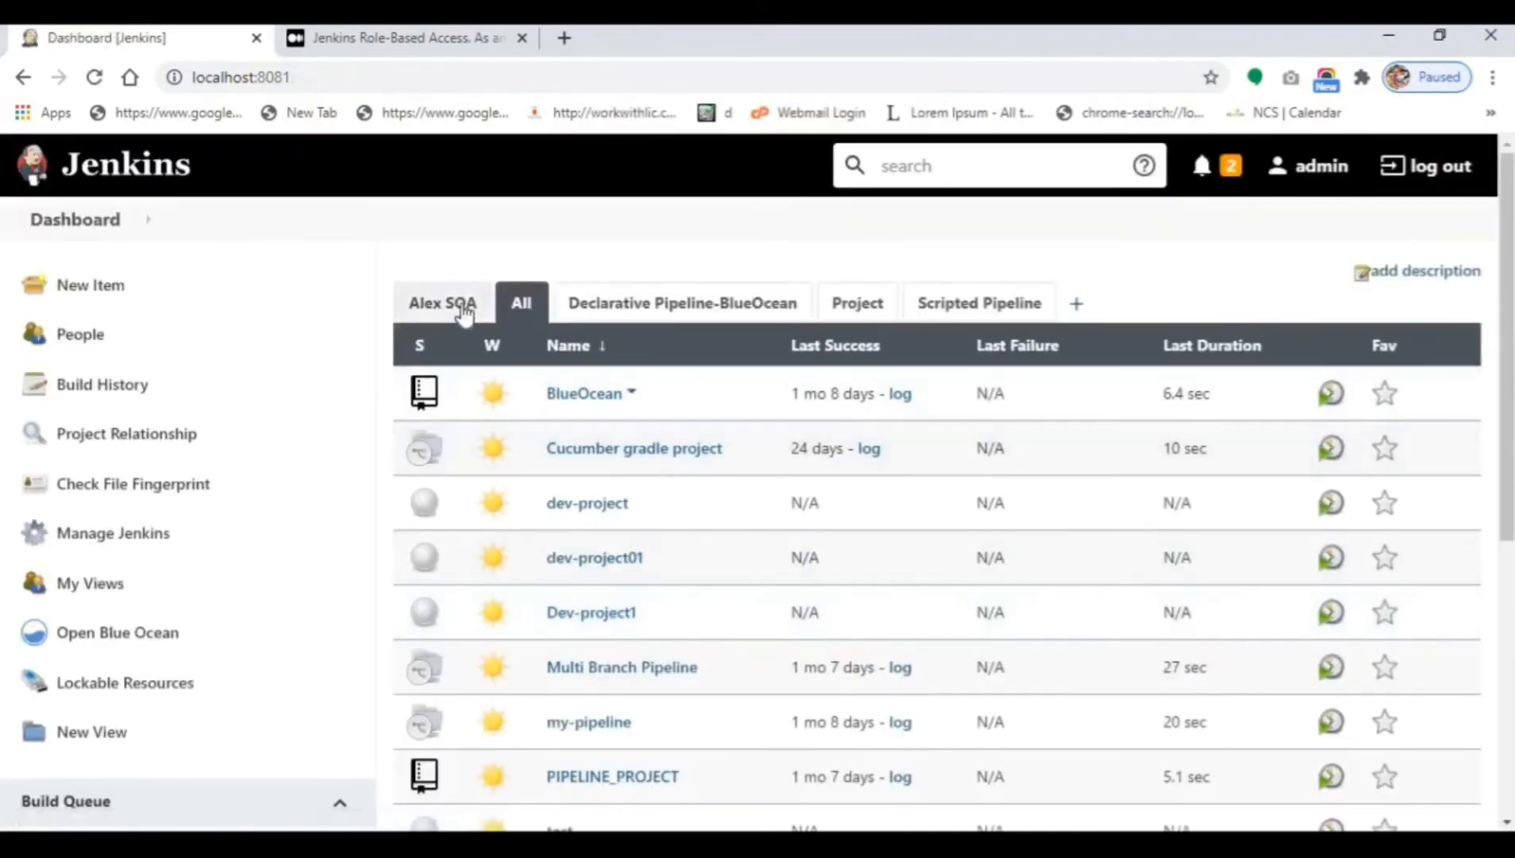
{"action": "left_click", "coordinate": [460, 309]}
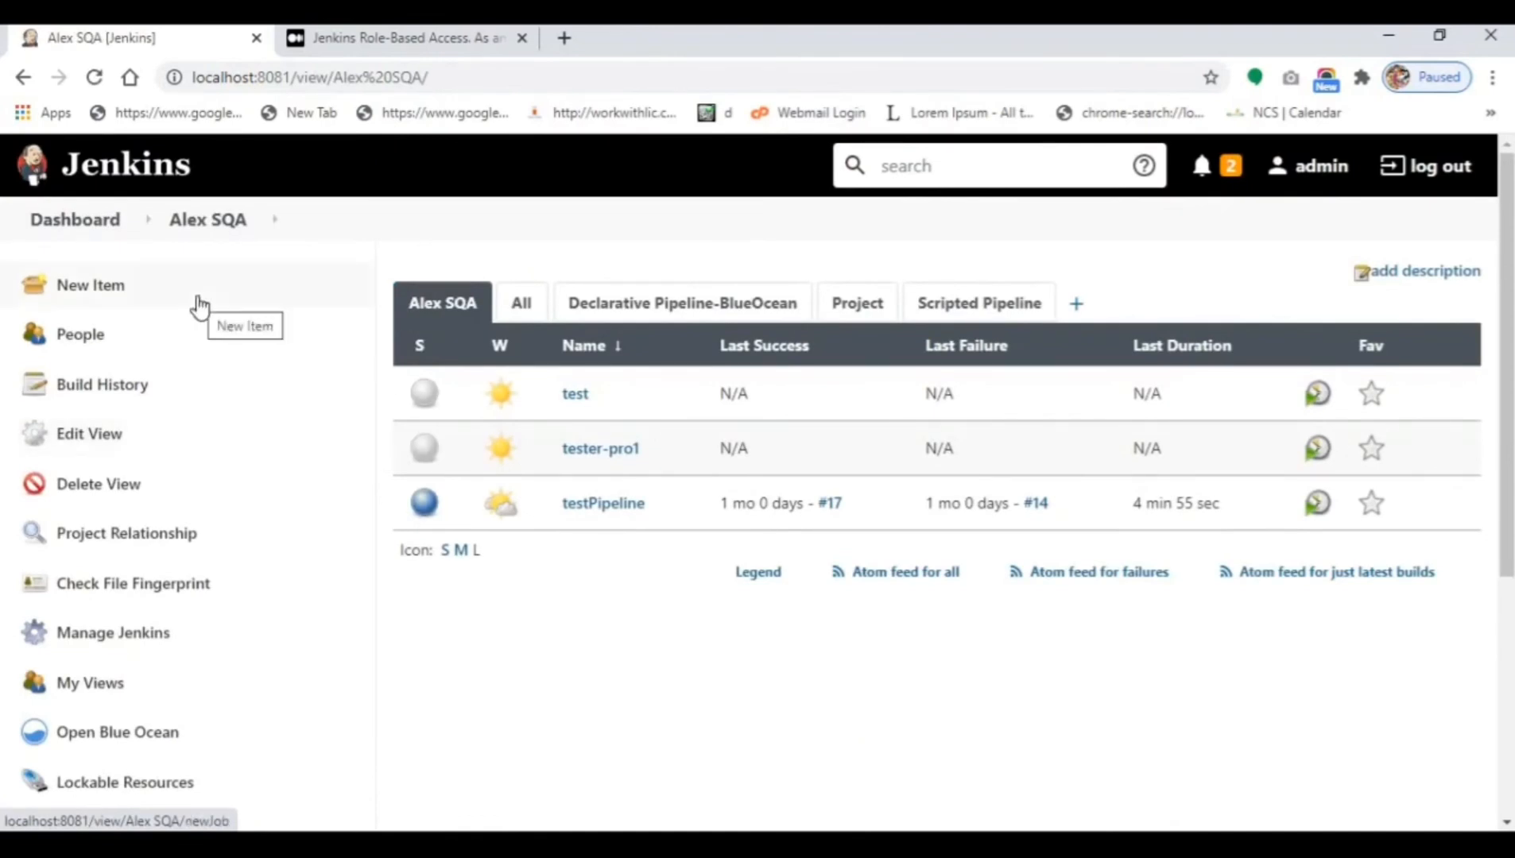
Create freestyle project Tester-project02 and save its default configuration.
{"action": "left_click", "coordinate": [200, 306]}
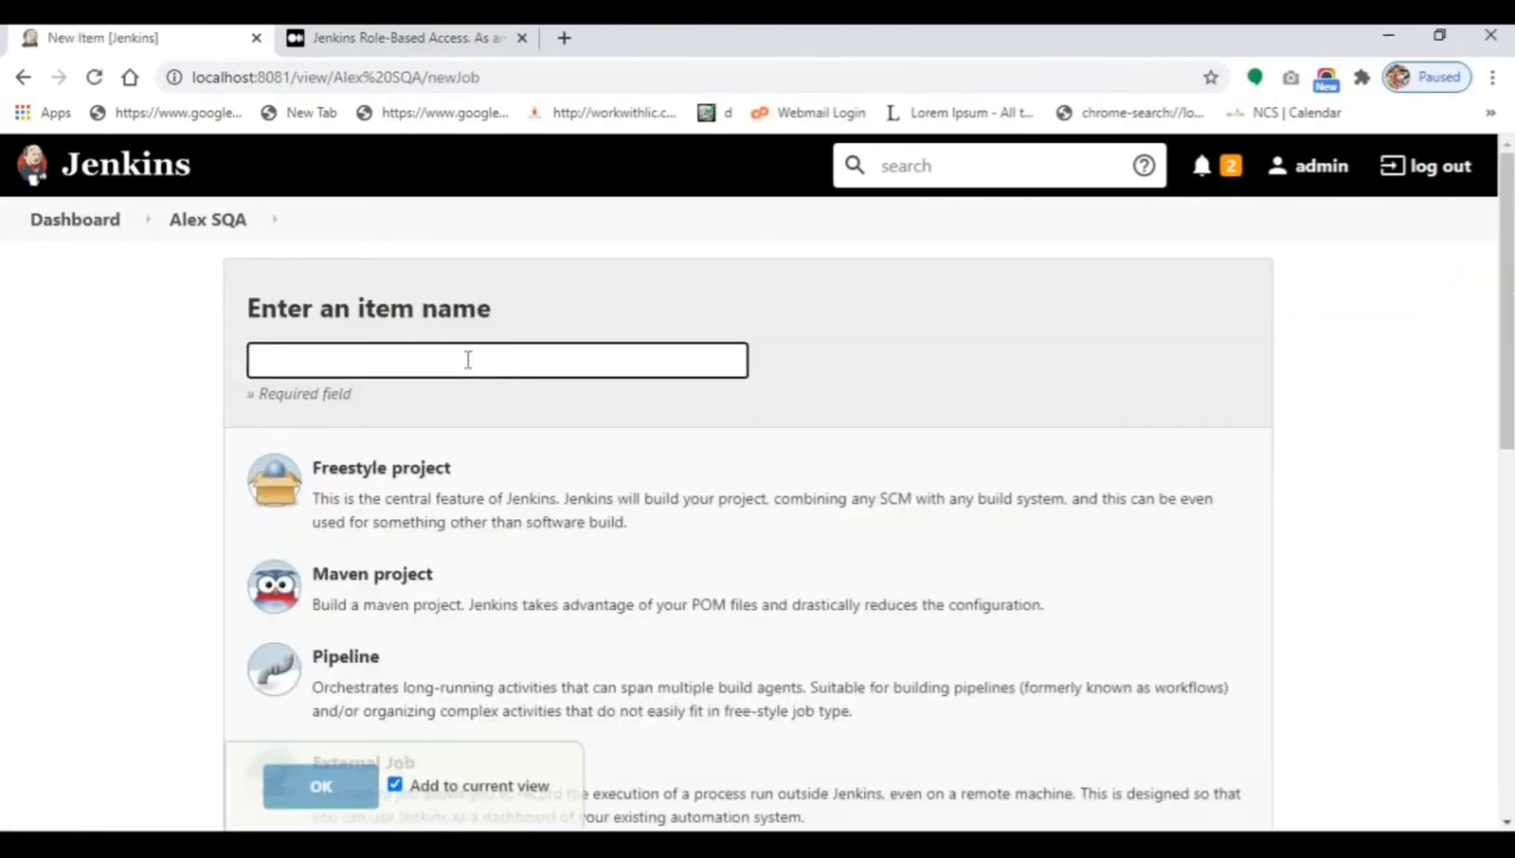
{"action": "type", "text": "Tester"}
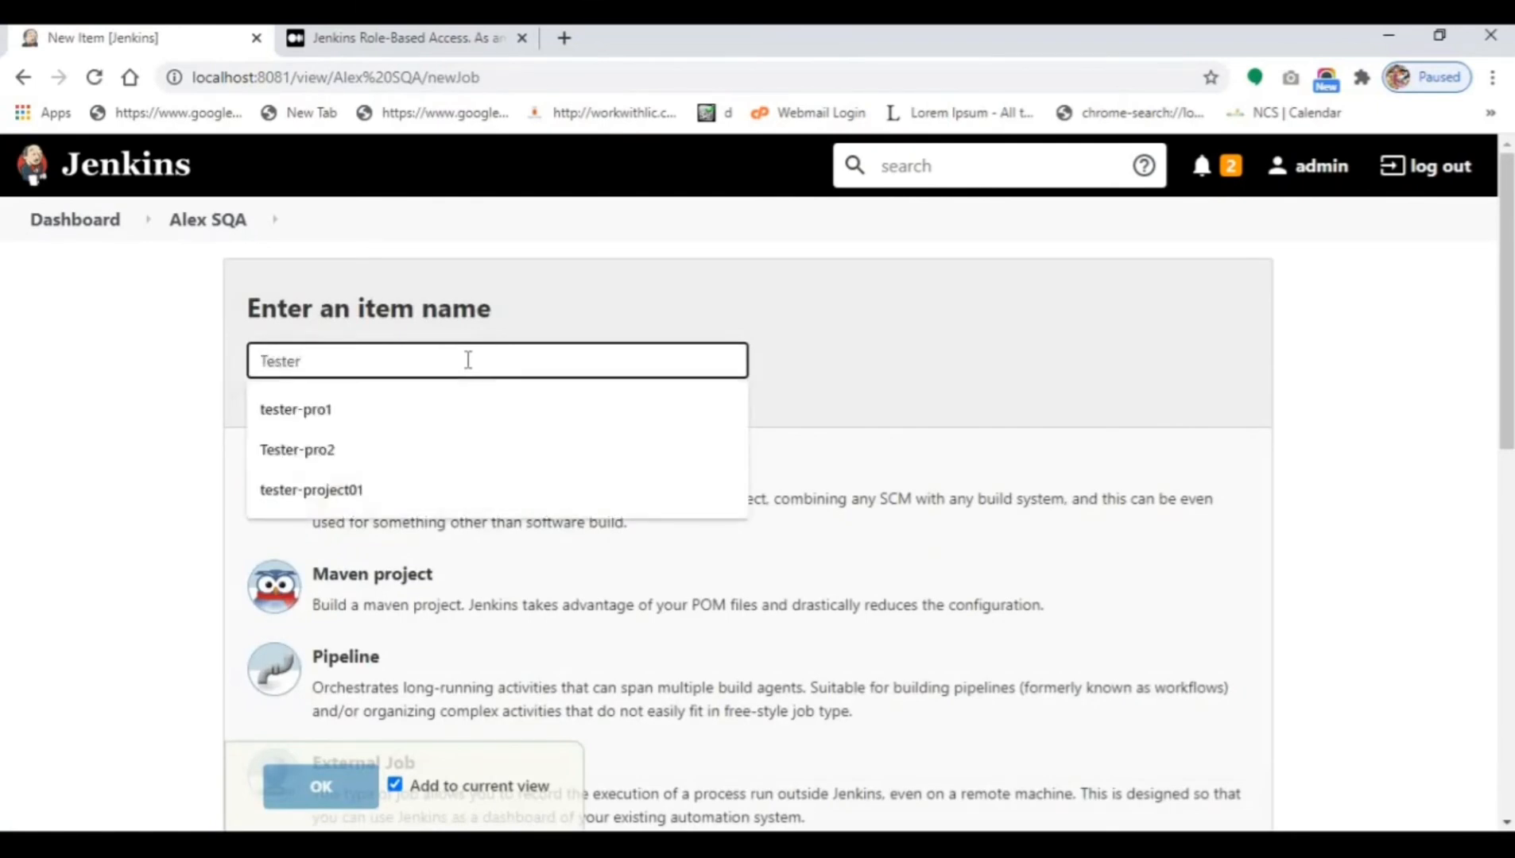
{"action": "type", "text": "-projec"}
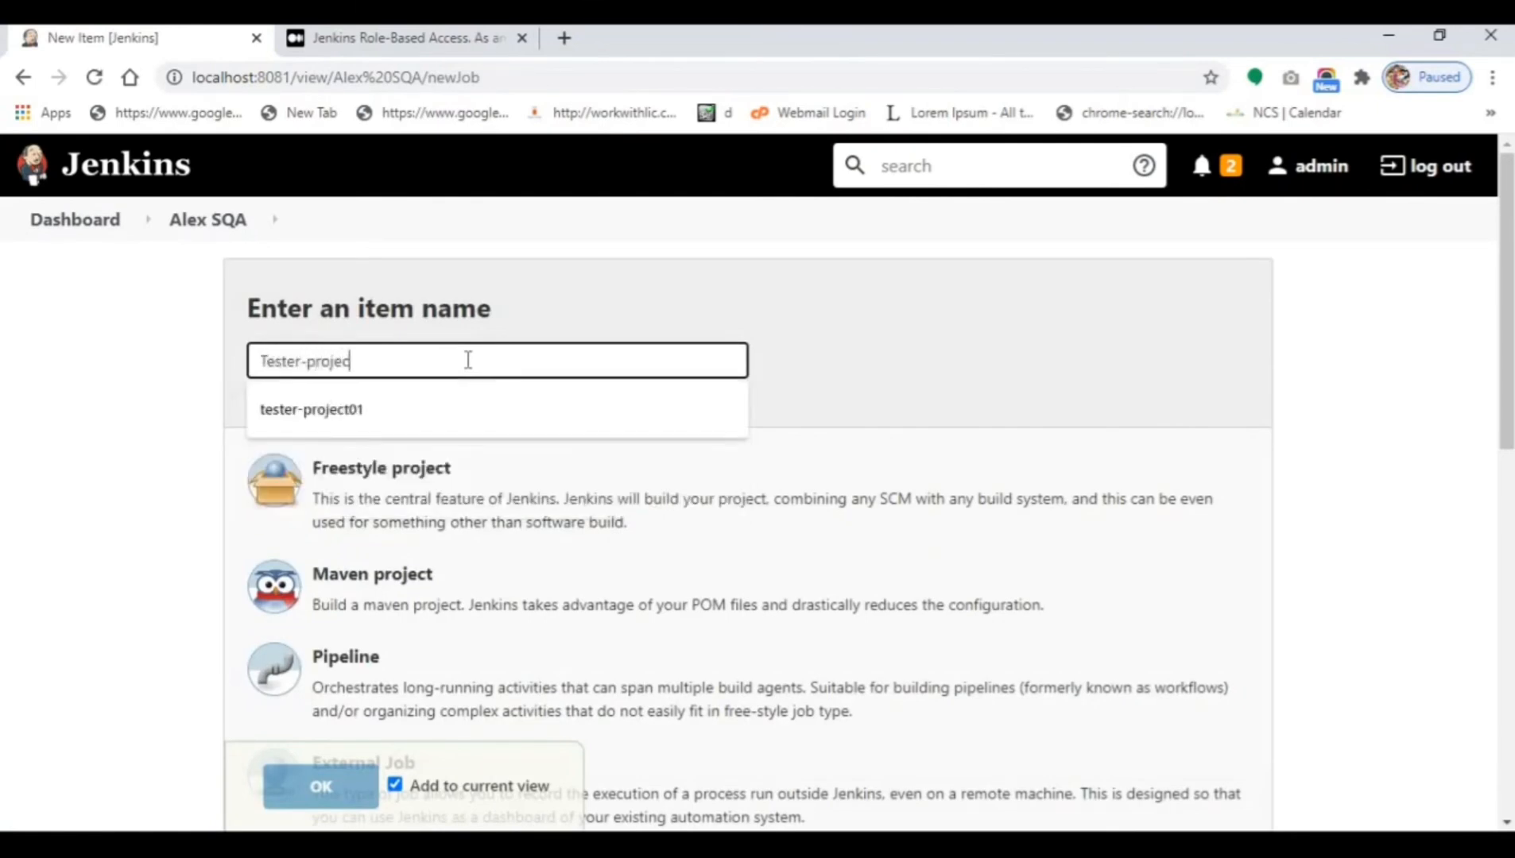
{"action": "type", "text": "t02"}
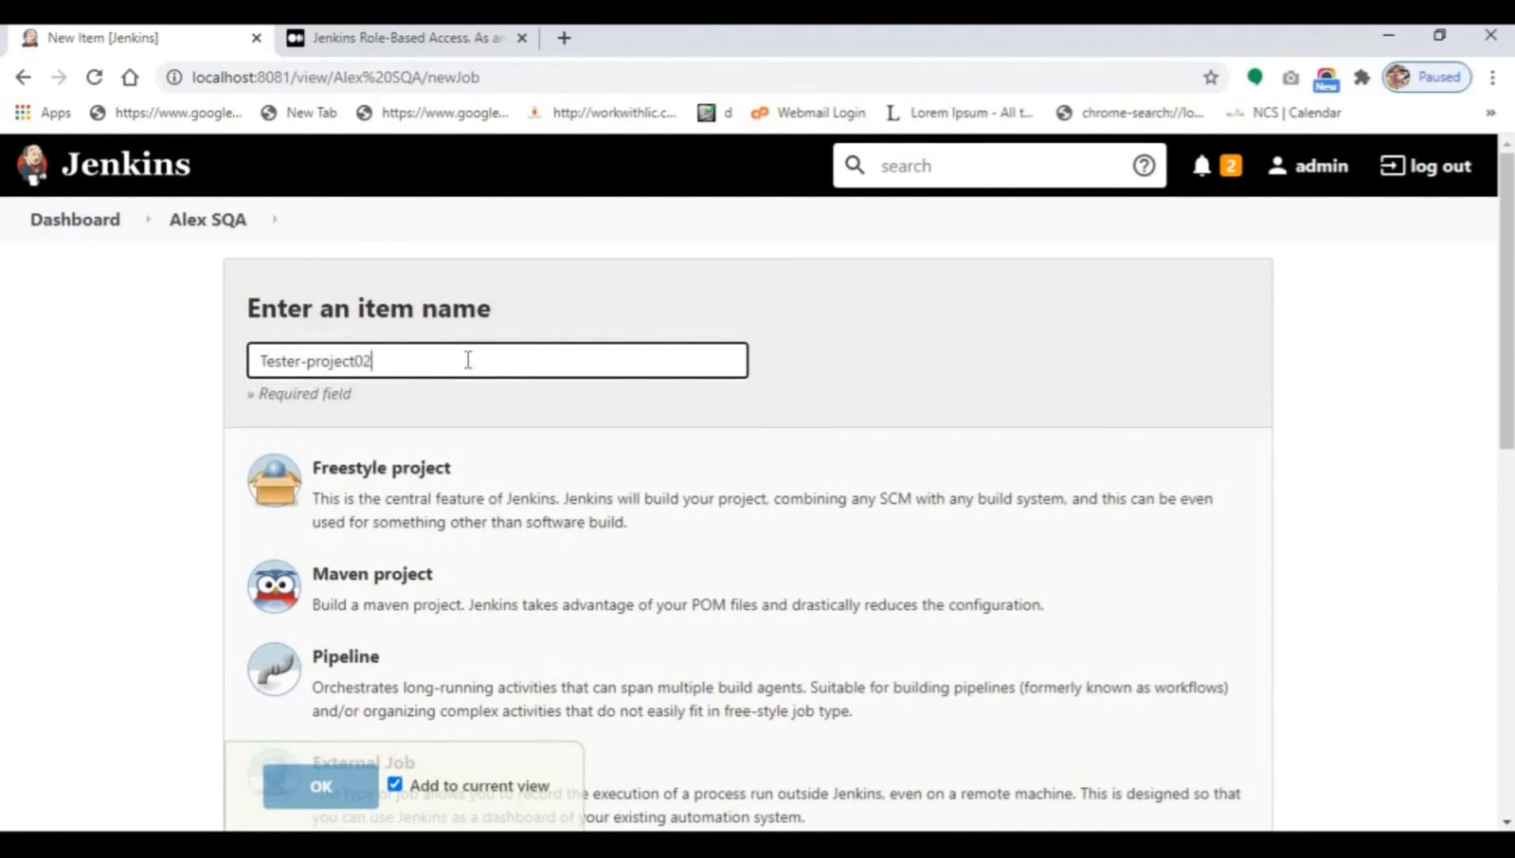
{"action": "double_click", "coordinate": [468, 360]}
{"action": "left_click", "coordinate": [433, 487]}
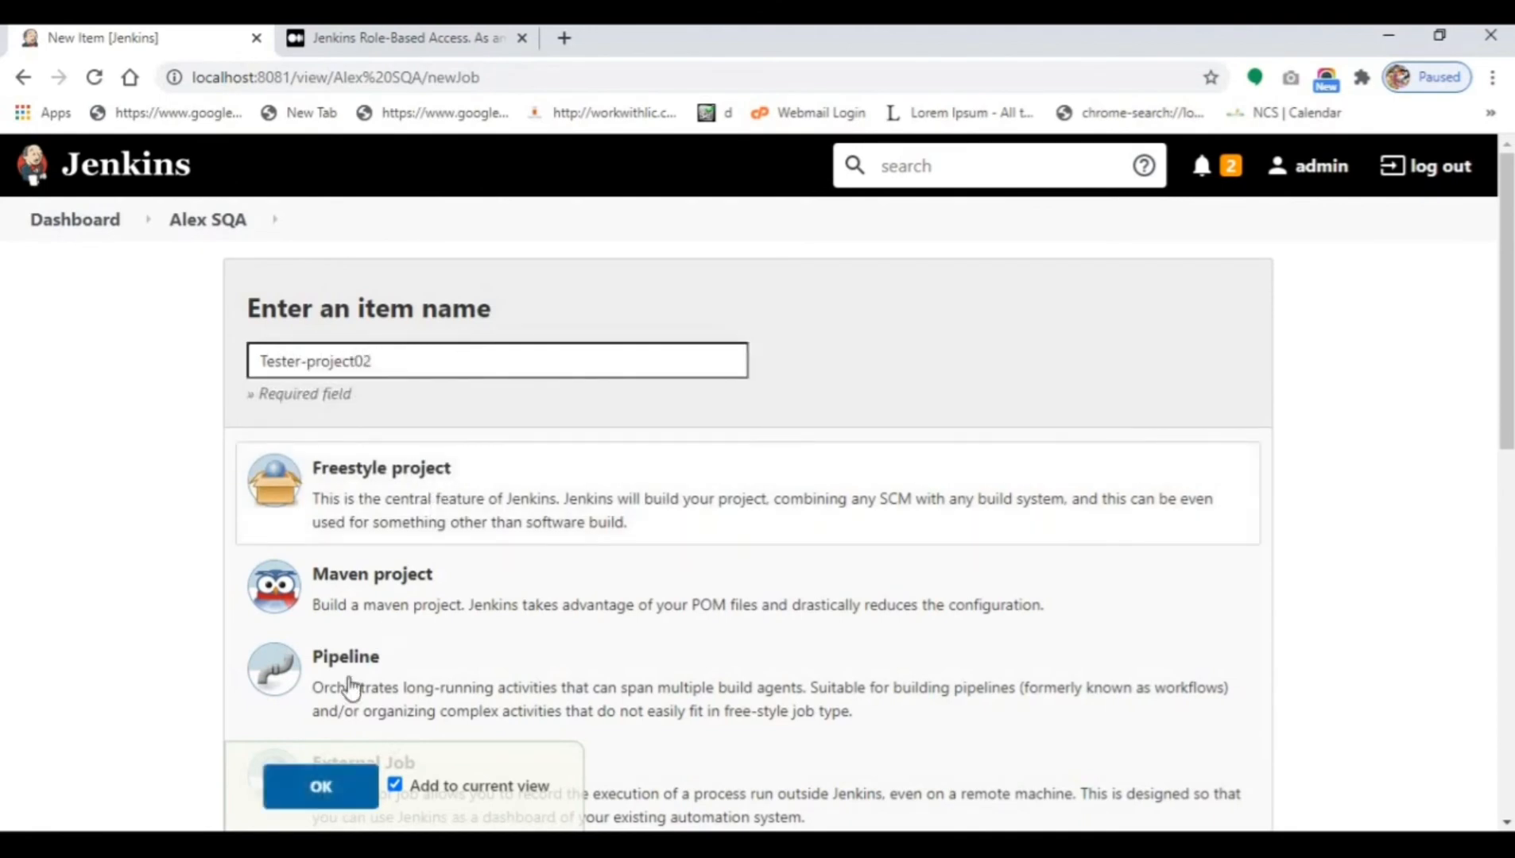
{"action": "left_click", "coordinate": [325, 785]}
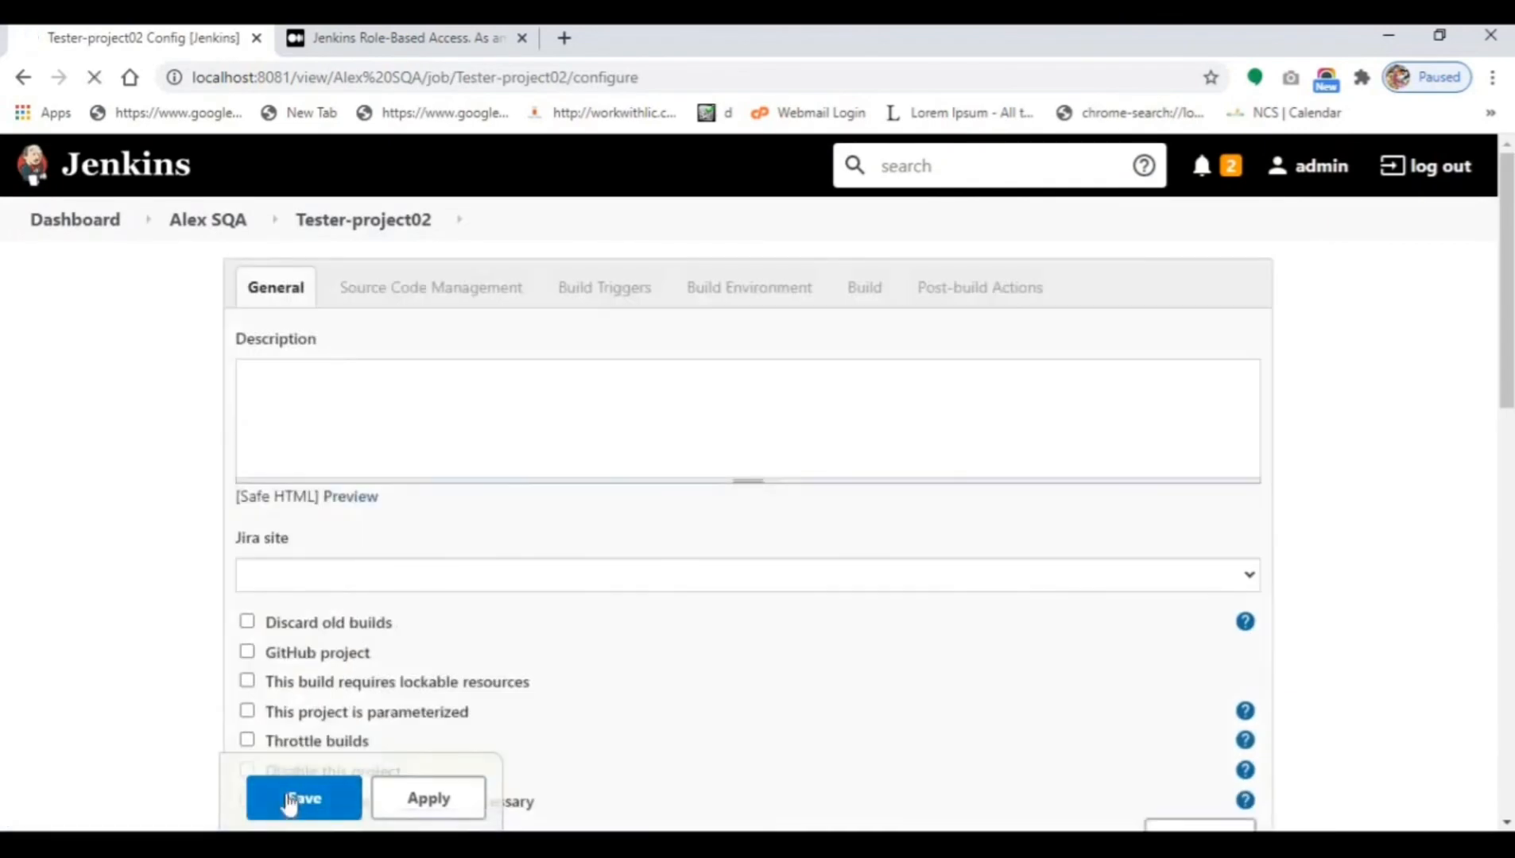
{"action": "left_click", "coordinate": [291, 803]}
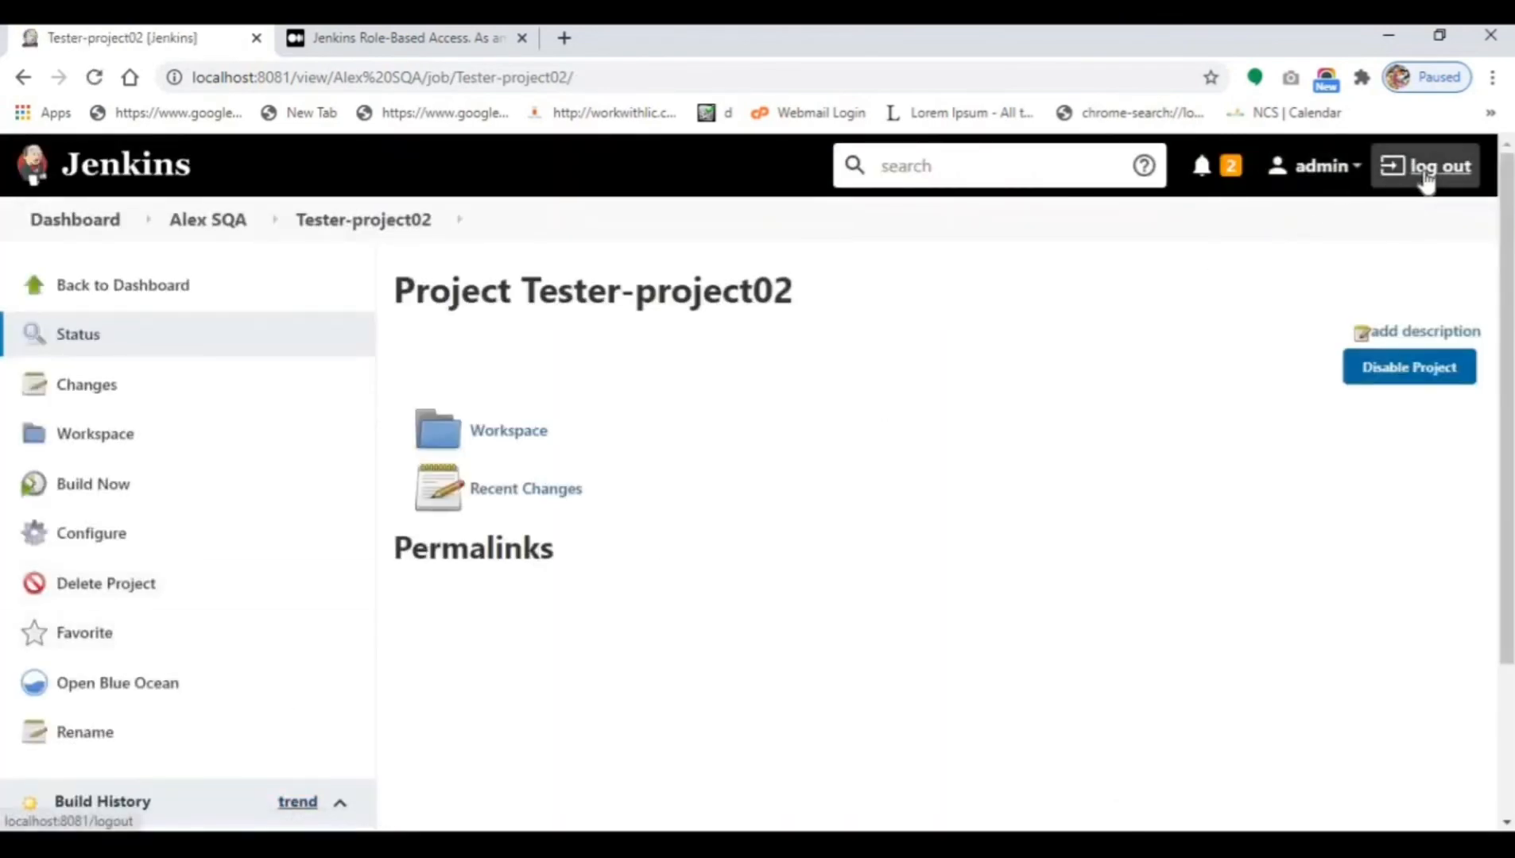
Log in as user2, confirm only tester-pro1 and tester-project01 appear, then sign out.
{"action": "left_click", "coordinate": [1427, 179]}
{"action": "left_click", "coordinate": [656, 509]}
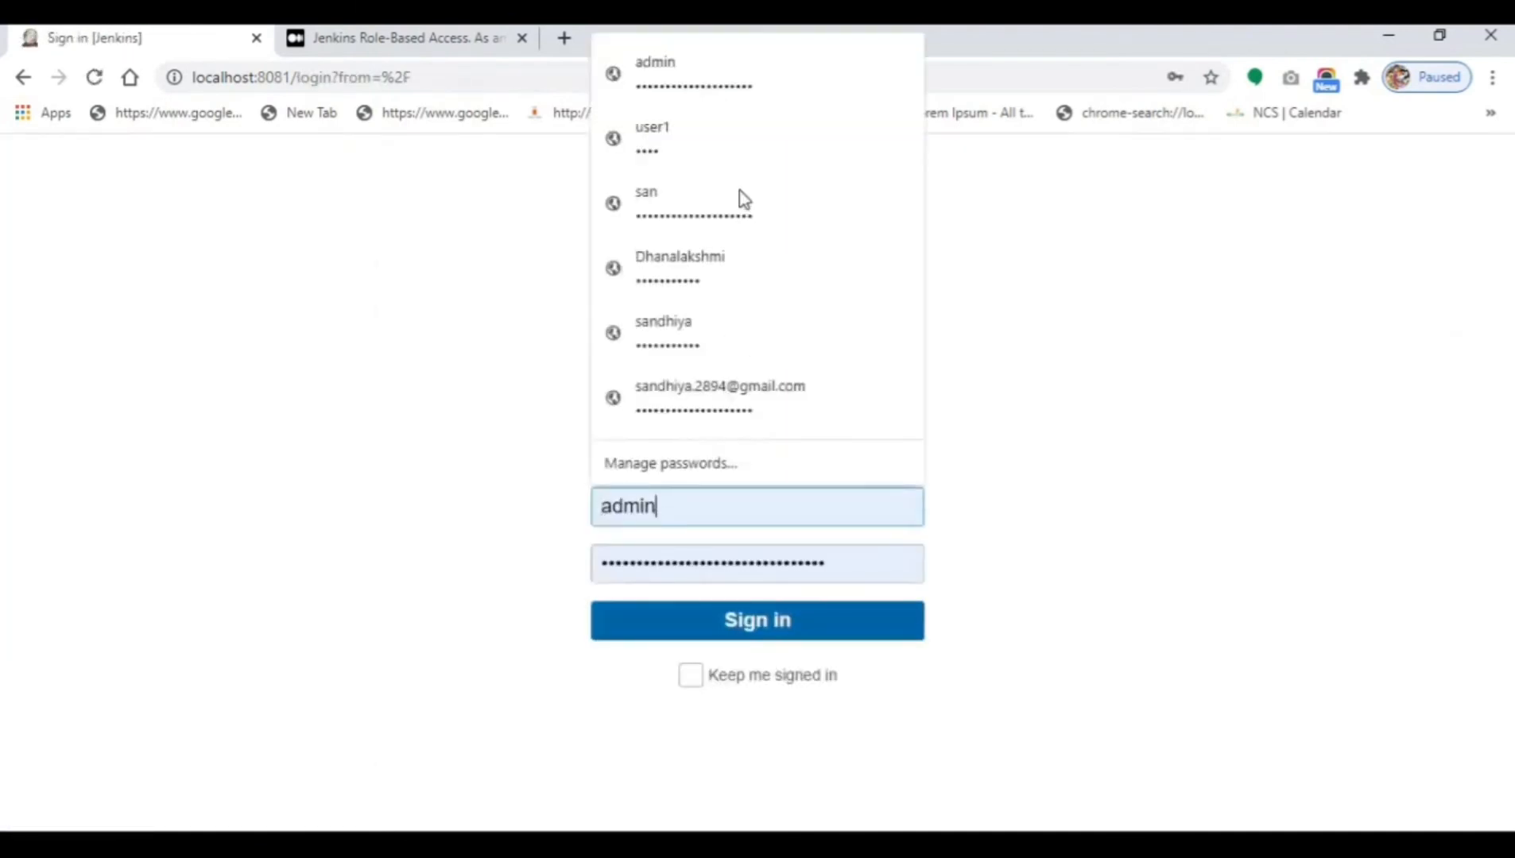
{"action": "left_click", "coordinate": [744, 140]}
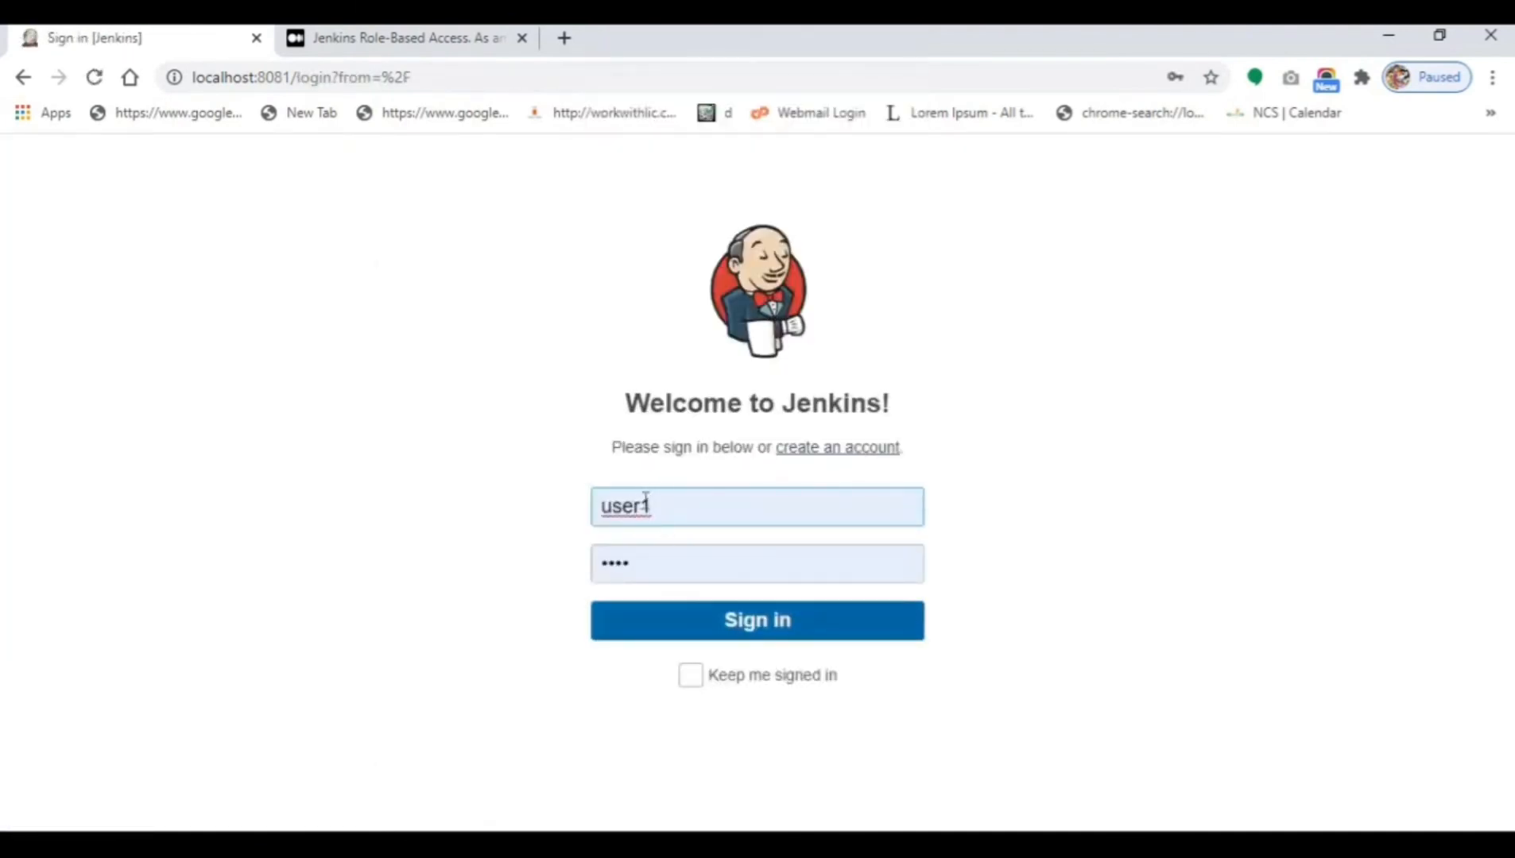
{"action": "left_click_drag", "start_coordinate": [646, 501], "coordinate": [665, 498]}
{"action": "type", "text": "2"}
{"action": "left_click", "coordinate": [681, 624]}
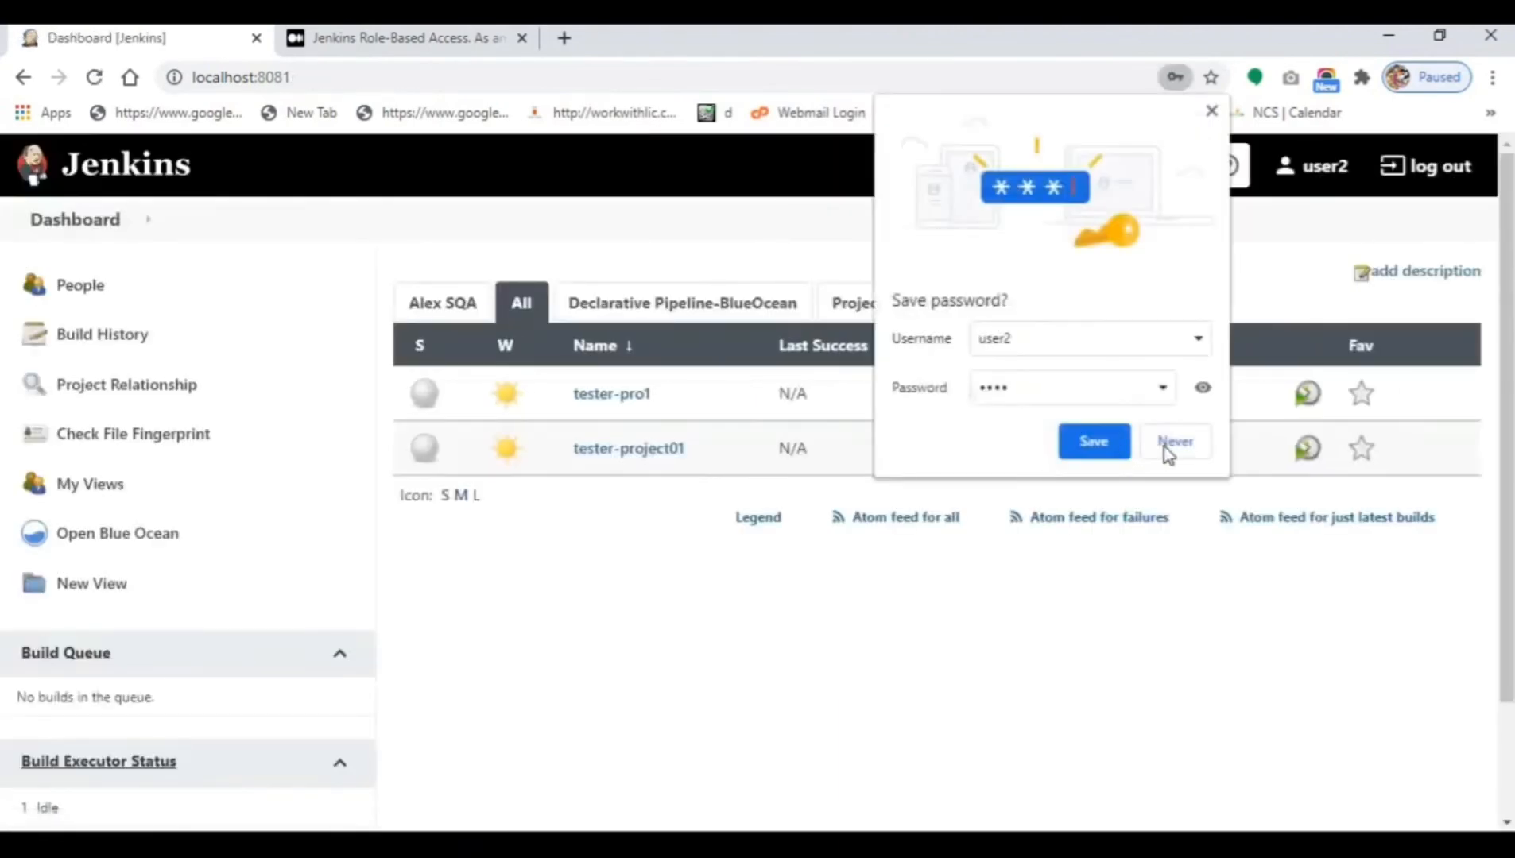
{"action": "left_click", "coordinate": [1165, 444]}
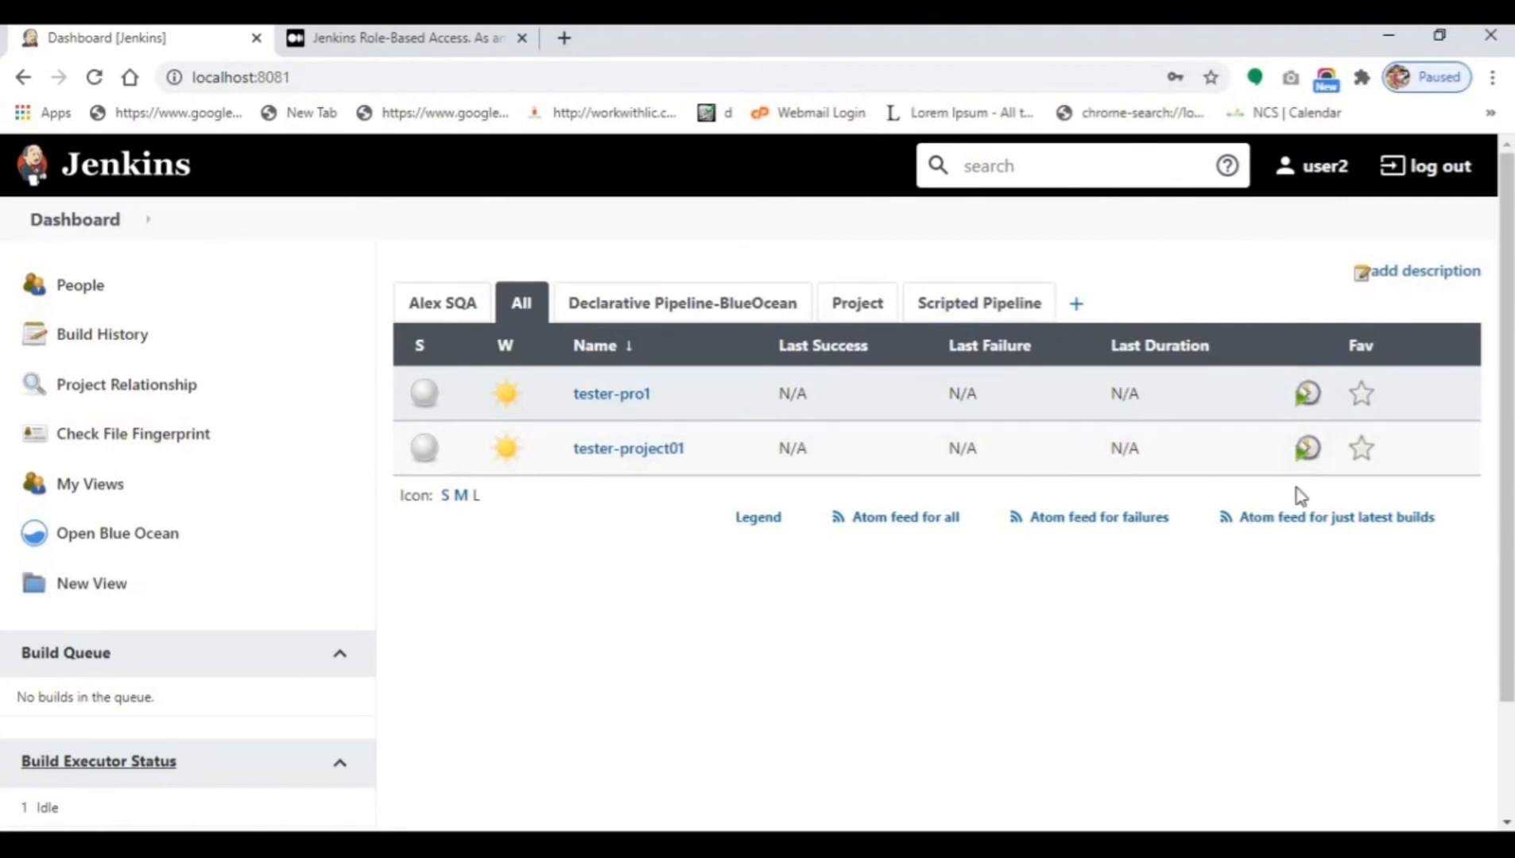
{"action": "left_click", "coordinate": [1425, 183]}
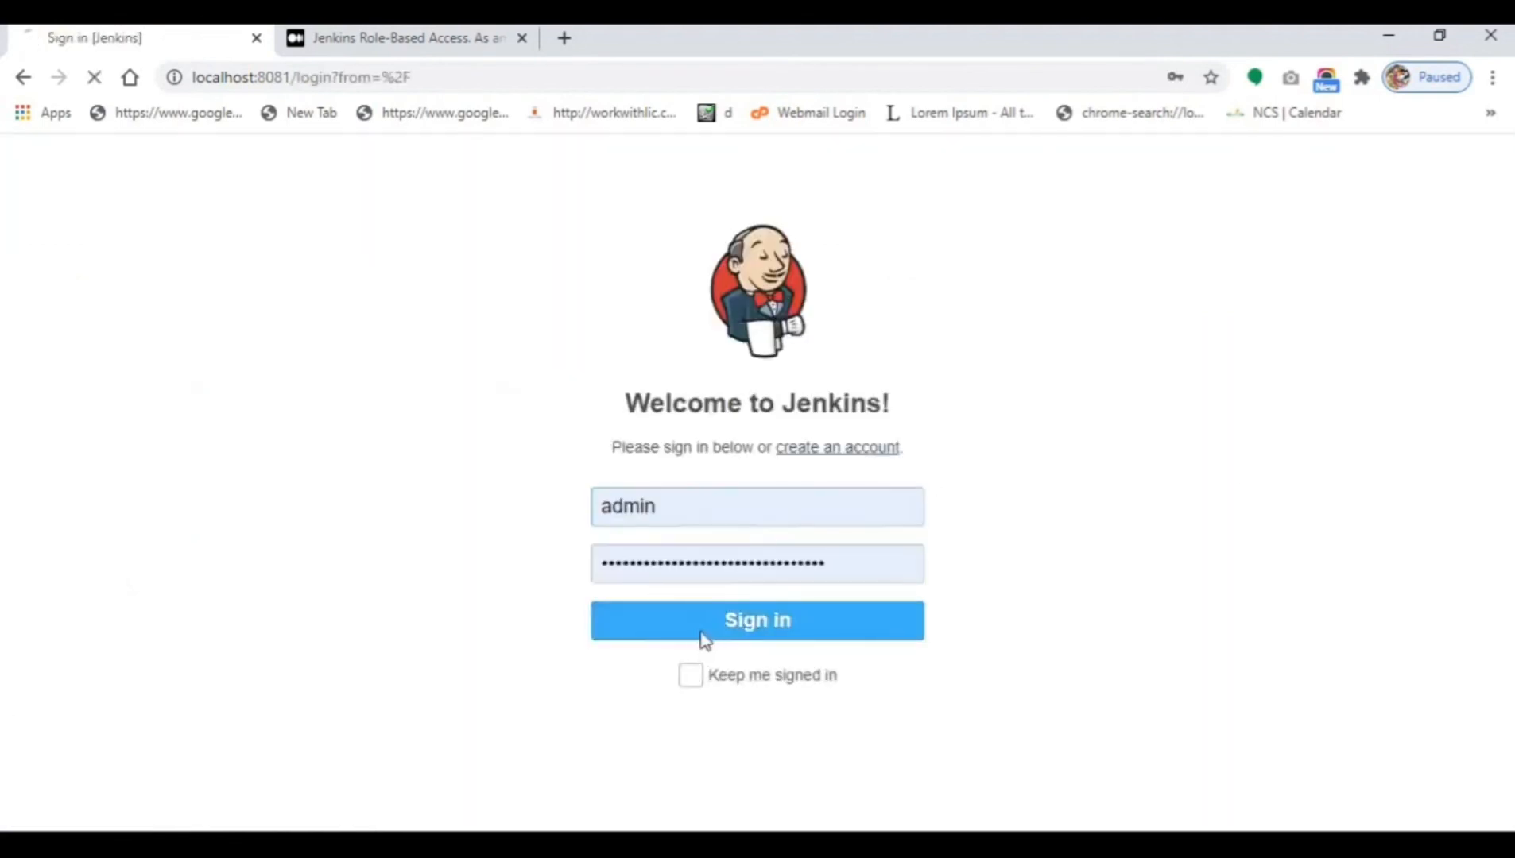
Sign in as admin and open Manage Roles, scrolled to the Item roles table.
{"action": "left_click", "coordinate": [704, 640]}
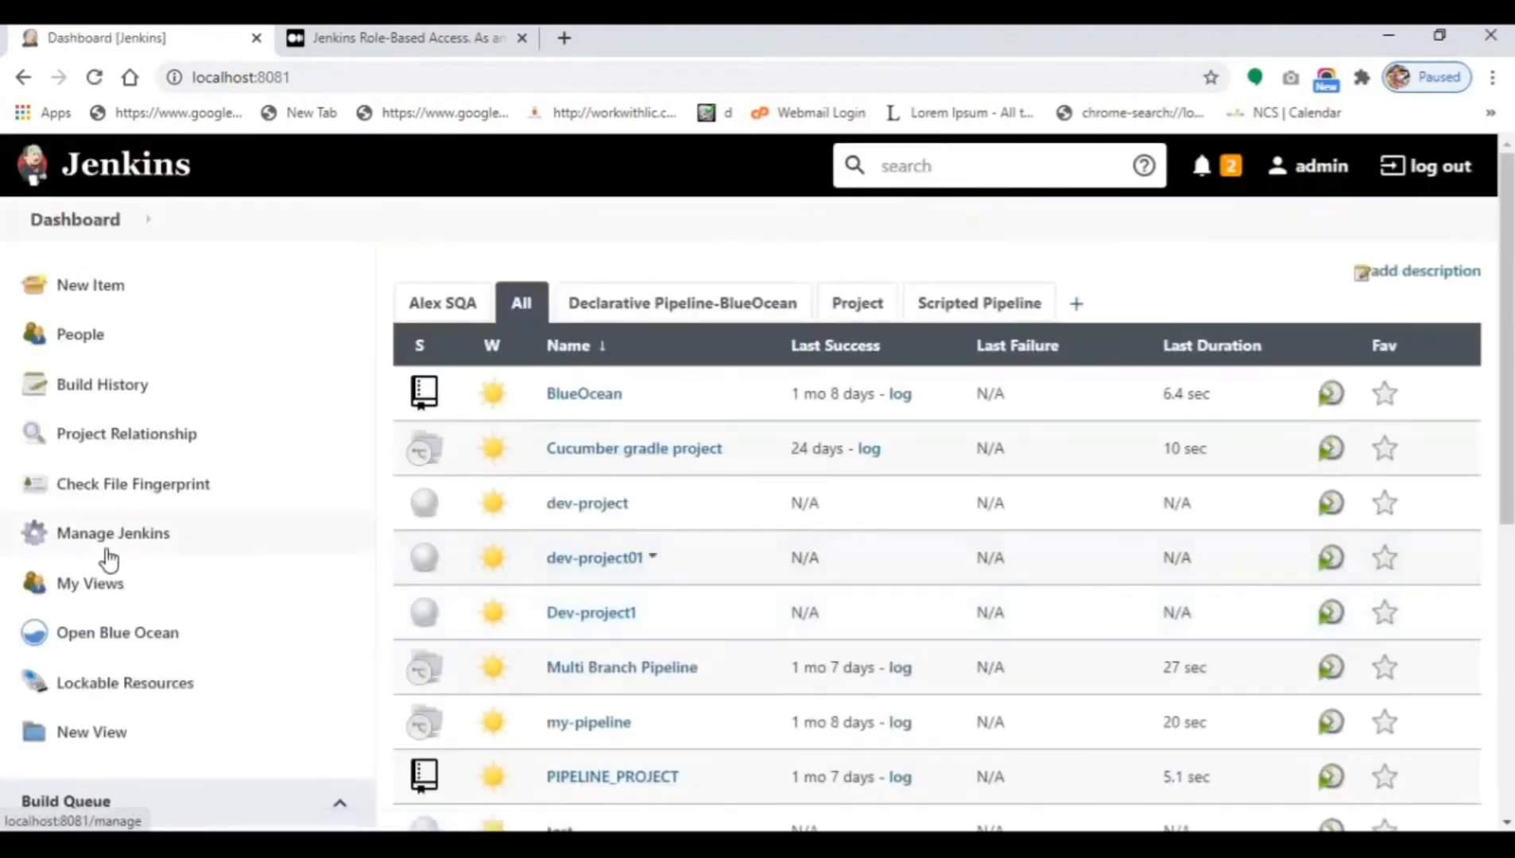
{"action": "left_click", "coordinate": [109, 548]}
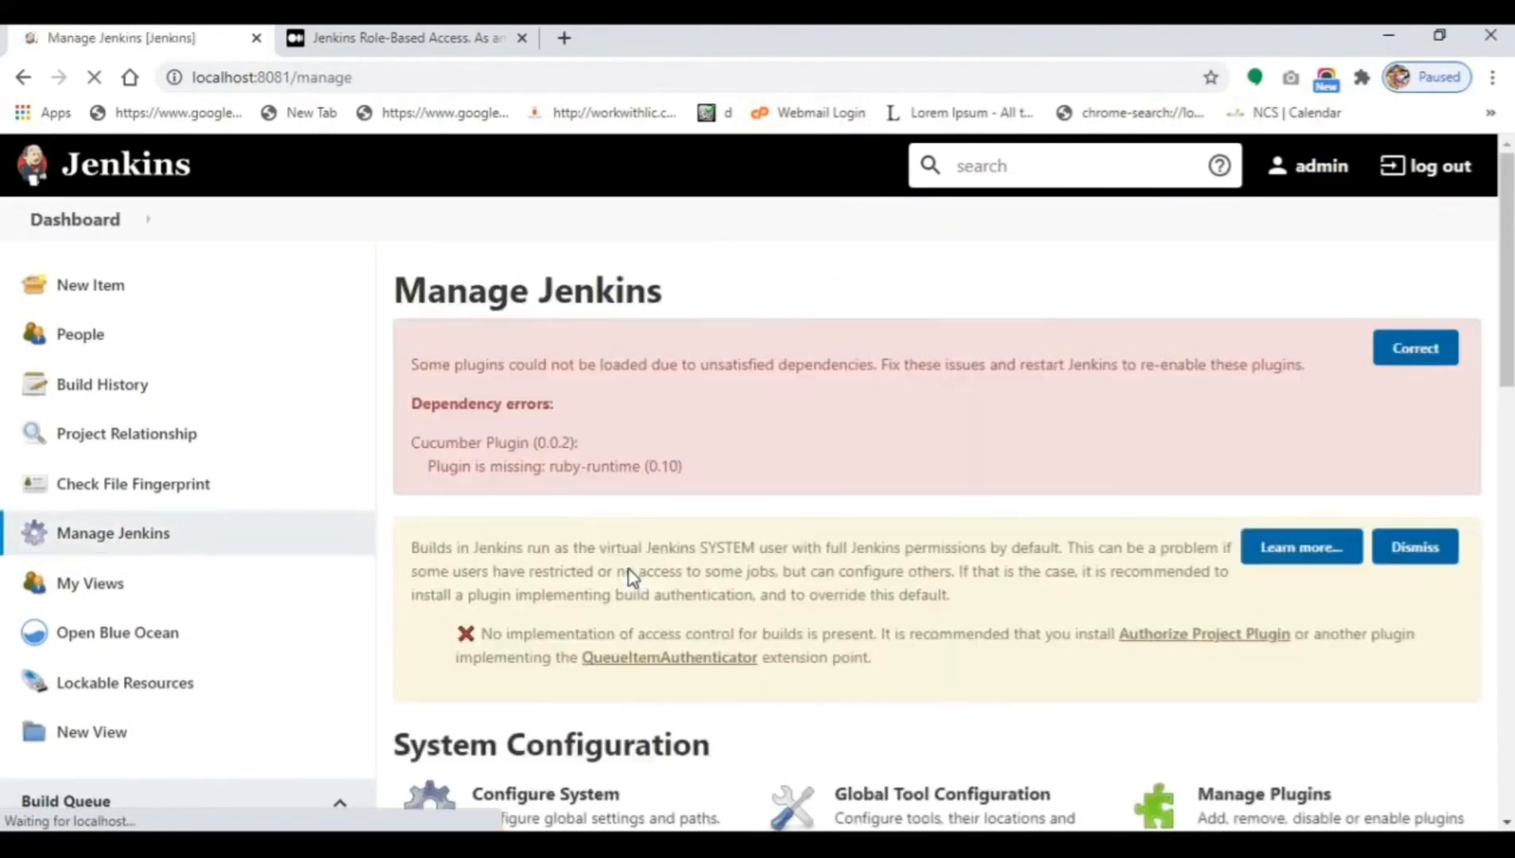
{"action": "scroll", "coordinate": [632, 577], "scroll_direction": "down", "scroll_amount": 7}
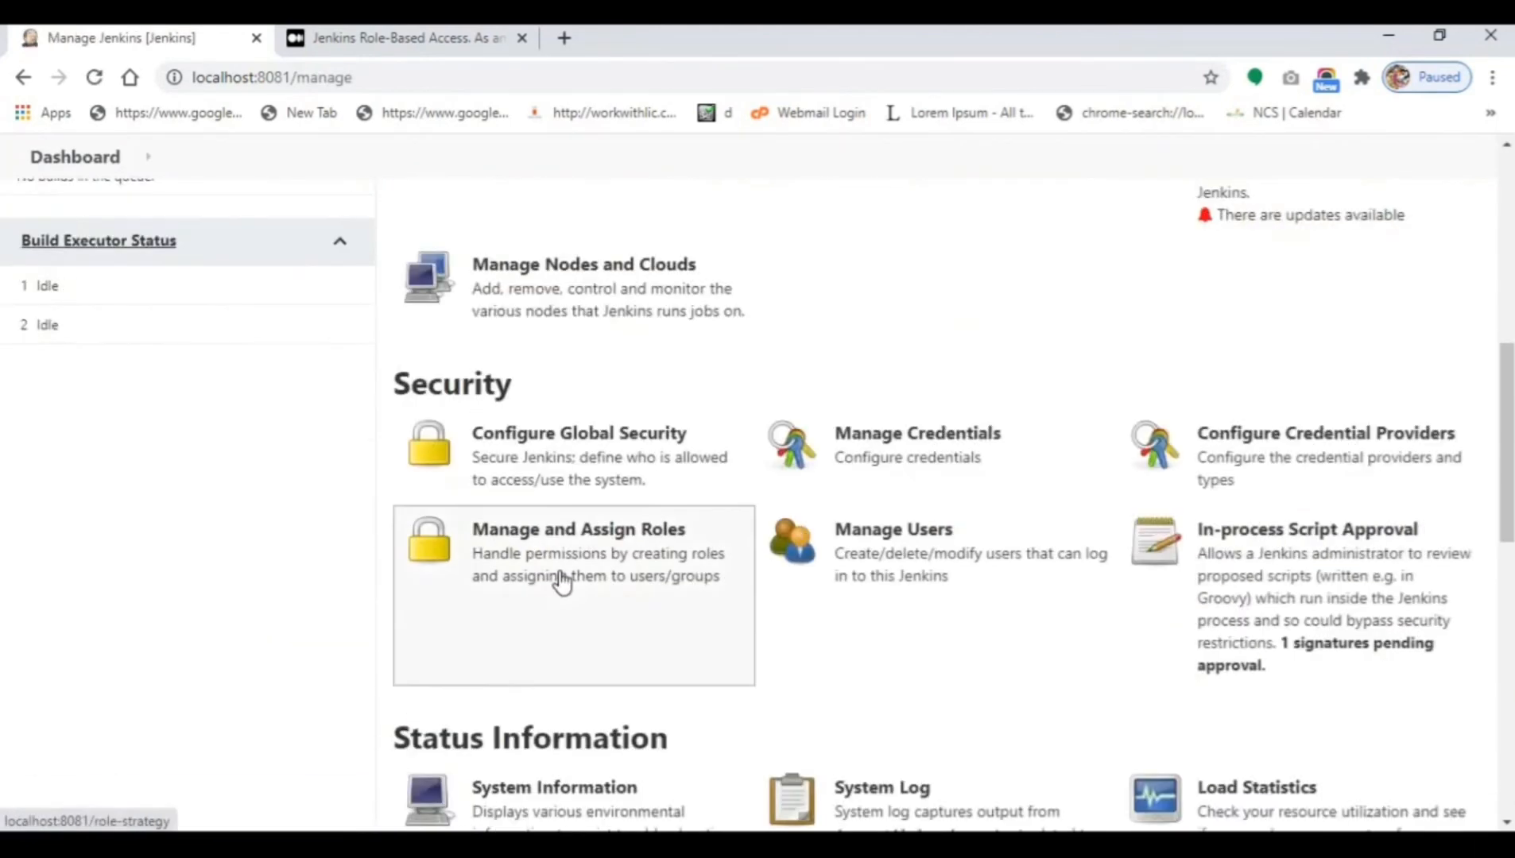
{"action": "left_click", "coordinate": [562, 581]}
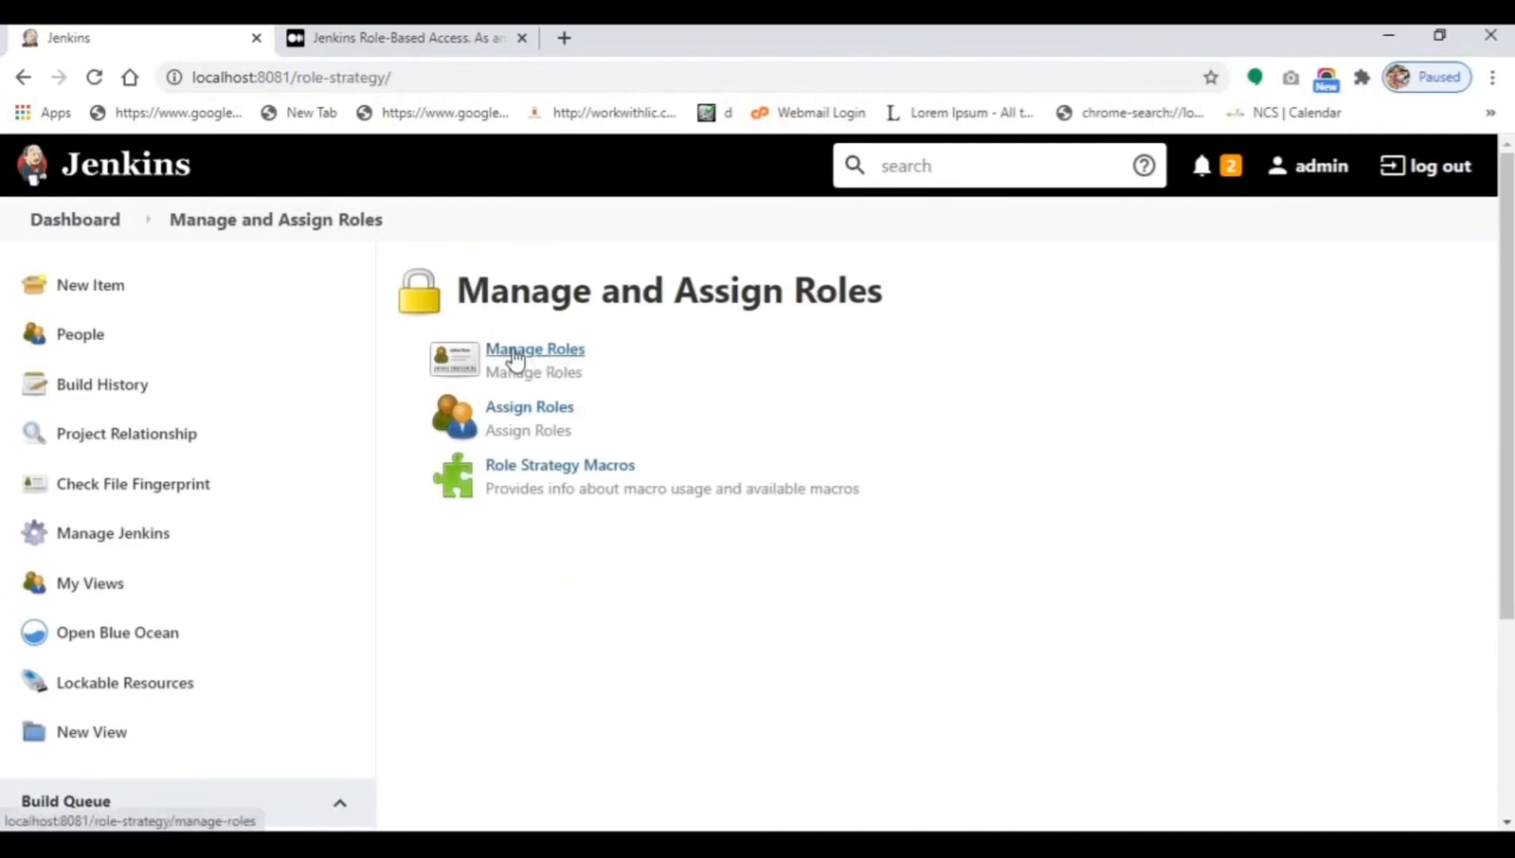
{"action": "left_click", "coordinate": [515, 358]}
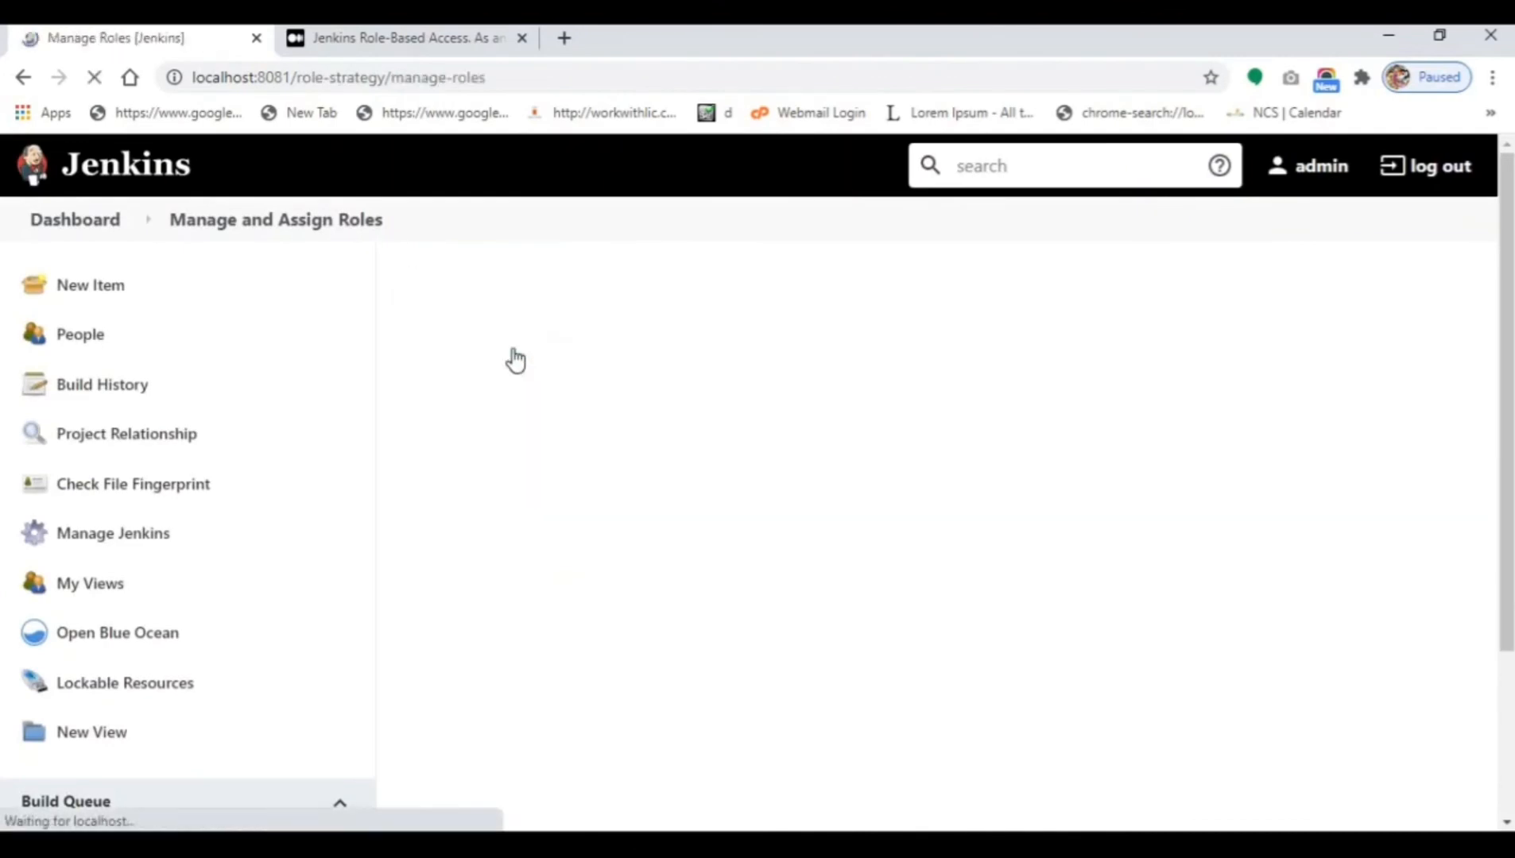
{"action": "scroll", "coordinate": [584, 493], "scroll_direction": "down", "scroll_amount": 5}
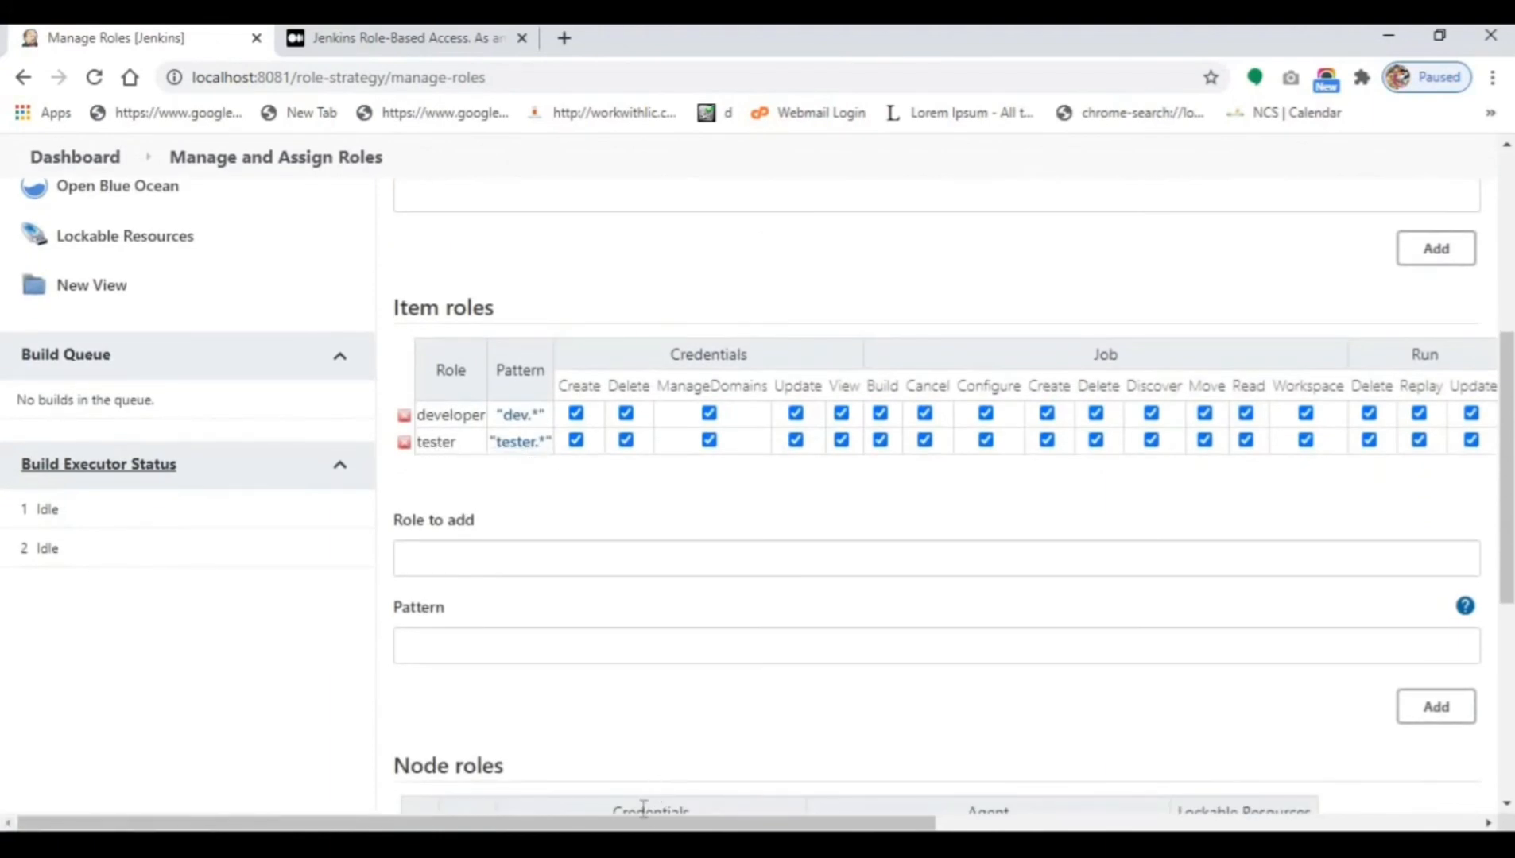
Delete the old tester item role and enter role tester with pattern (?i)tester.*.
{"action": "left_click_drag", "start_coordinate": [644, 823], "coordinate": [1038, 714]}
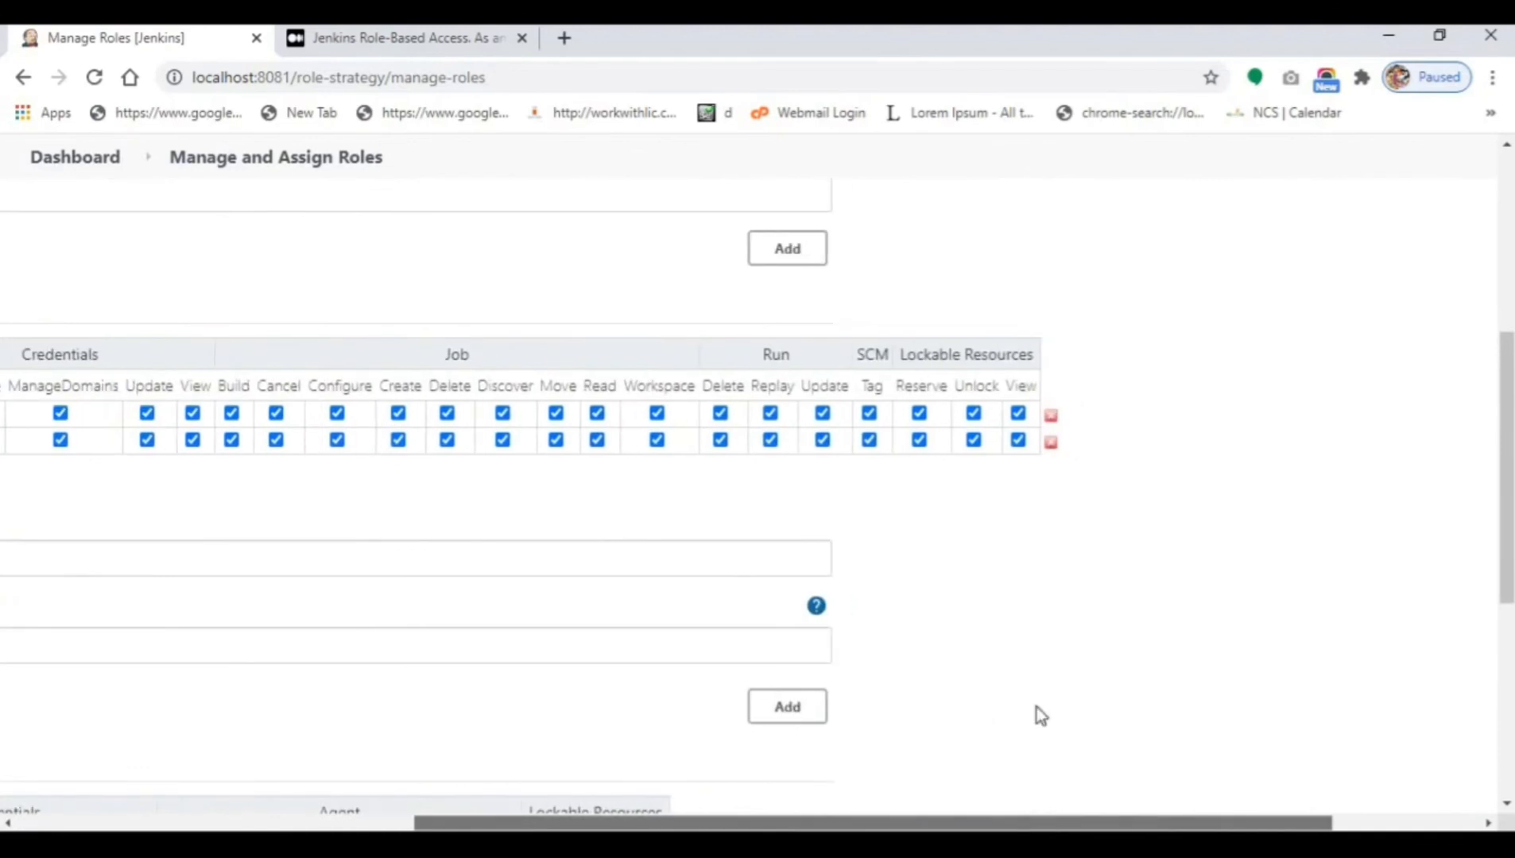
{"action": "left_click", "coordinate": [1051, 443]}
{"action": "left_click_drag", "start_coordinate": [890, 822], "coordinate": [497, 822]}
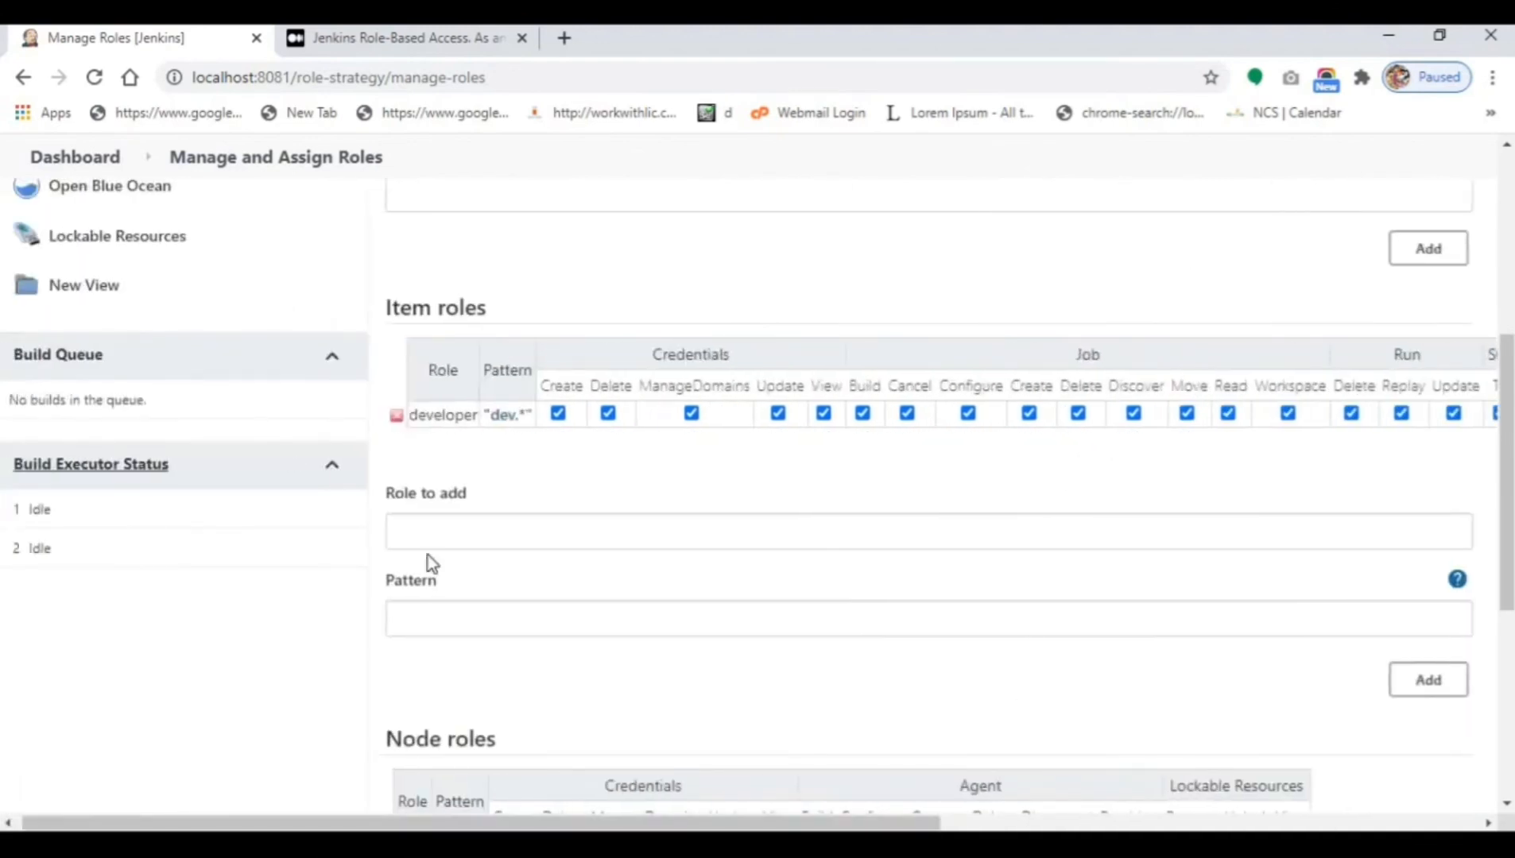
{"action": "left_click", "coordinate": [429, 540]}
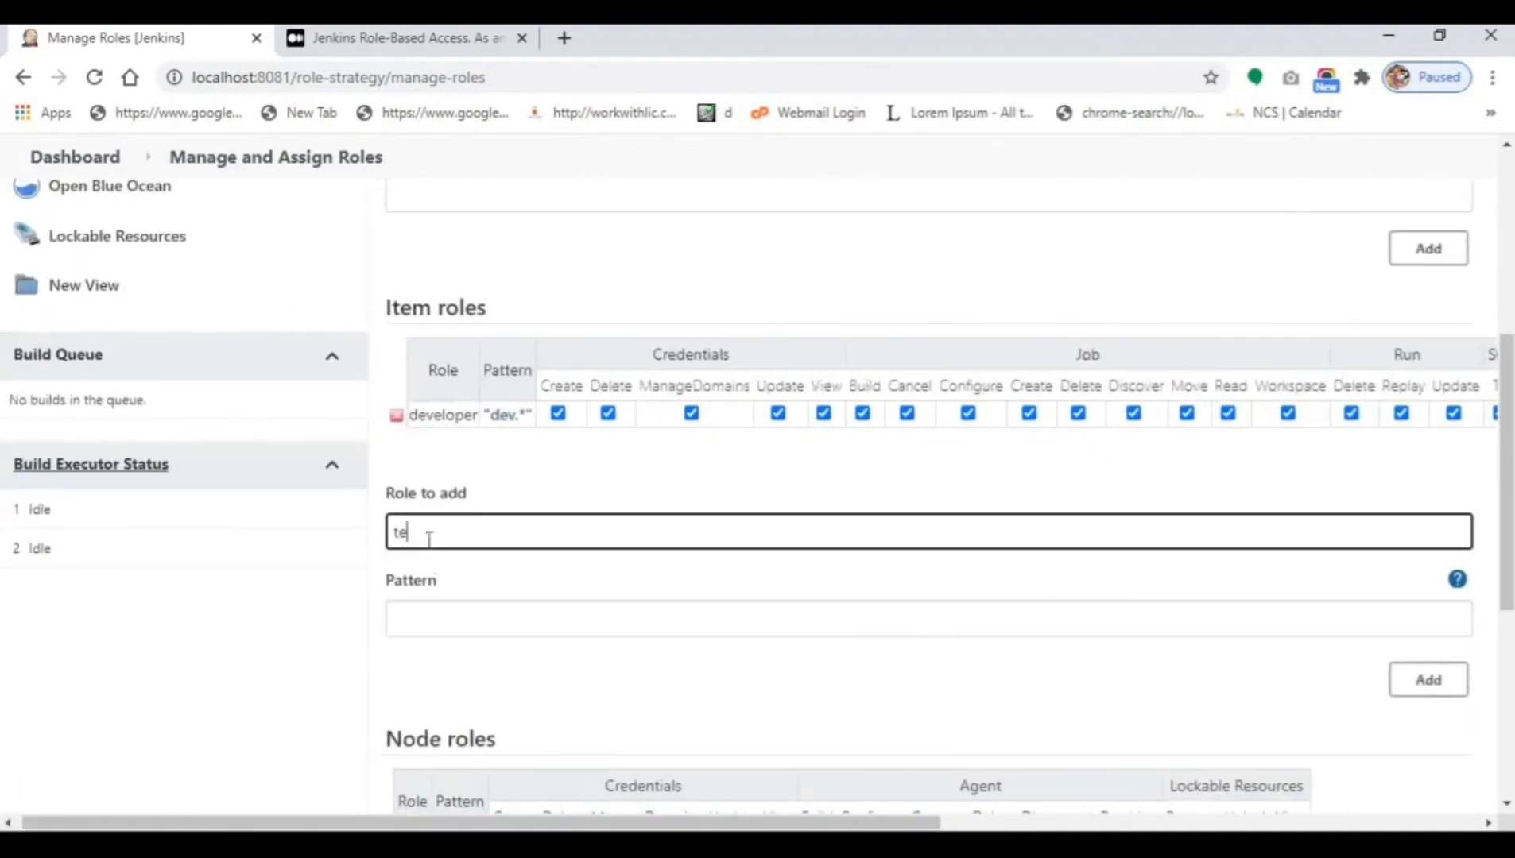
{"action": "left_click", "coordinate": [458, 613]}
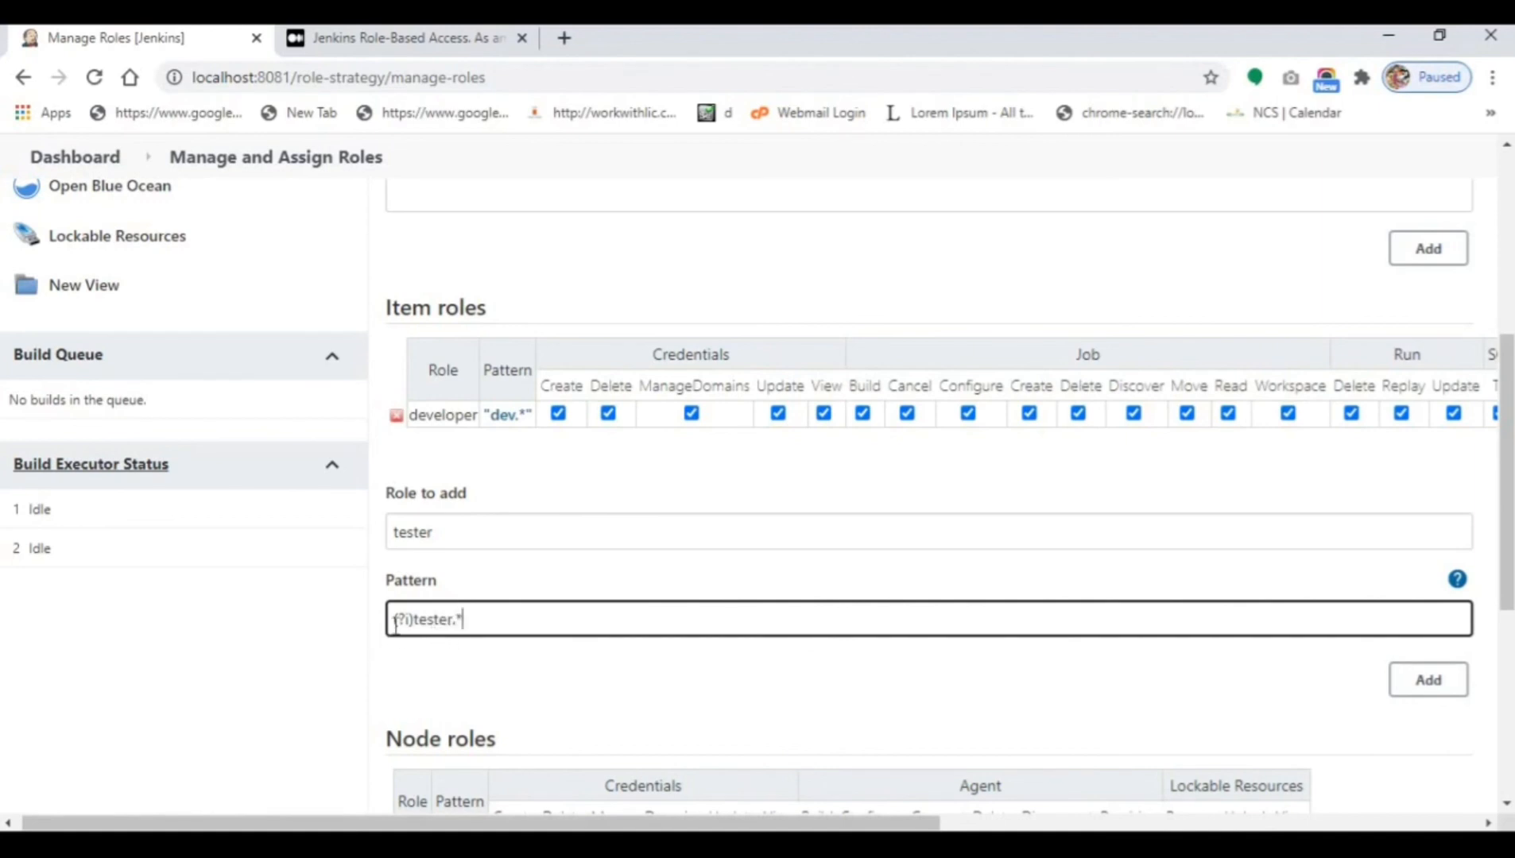
{"action": "left_click_drag", "start_coordinate": [393, 620], "coordinate": [411, 619]}
Add the tester role and grant Credentials Create, Delete, ManageDomains, Update and View.
{"action": "left_click", "coordinate": [1429, 681]}
{"action": "left_click", "coordinate": [570, 439]}
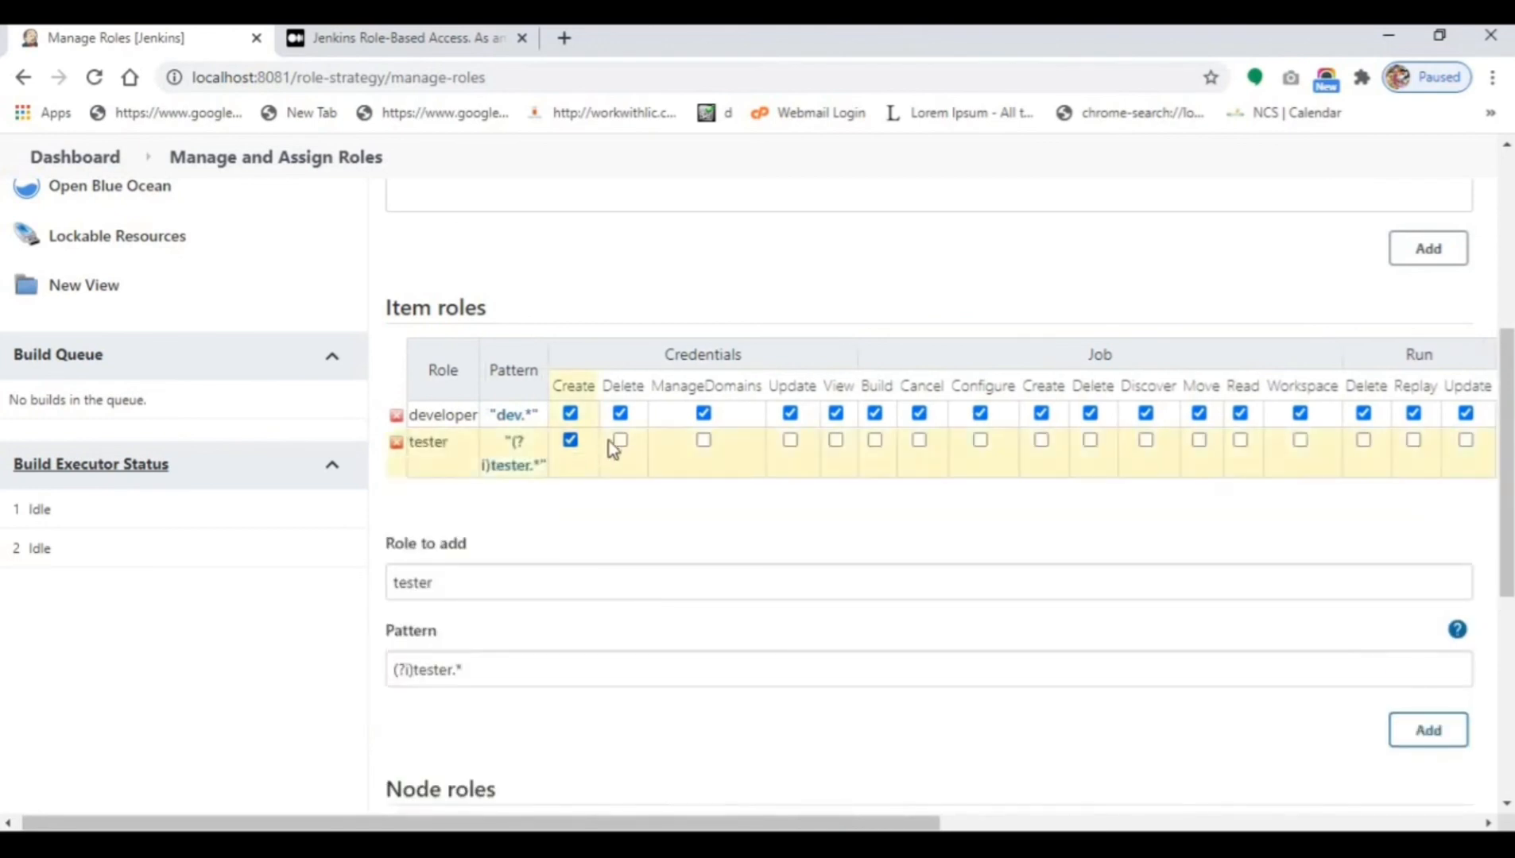
{"action": "left_click", "coordinate": [620, 440]}
{"action": "left_click", "coordinate": [704, 439]}
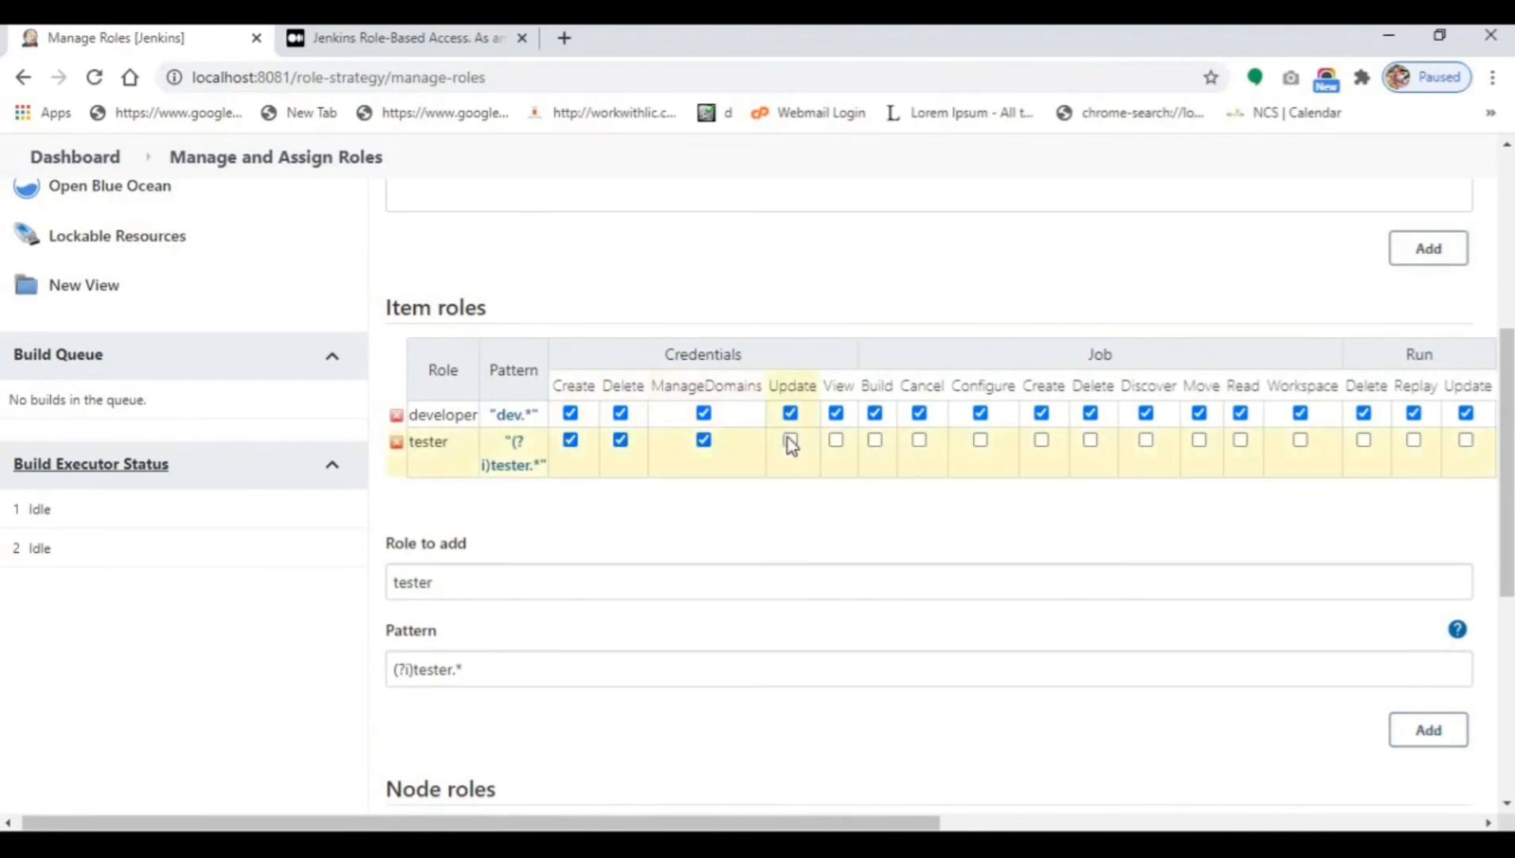
{"action": "left_click", "coordinate": [790, 441]}
{"action": "left_click", "coordinate": [836, 441]}
Grant tester every Job permission plus Run Delete, Replay and Update.
{"action": "left_click", "coordinate": [874, 439]}
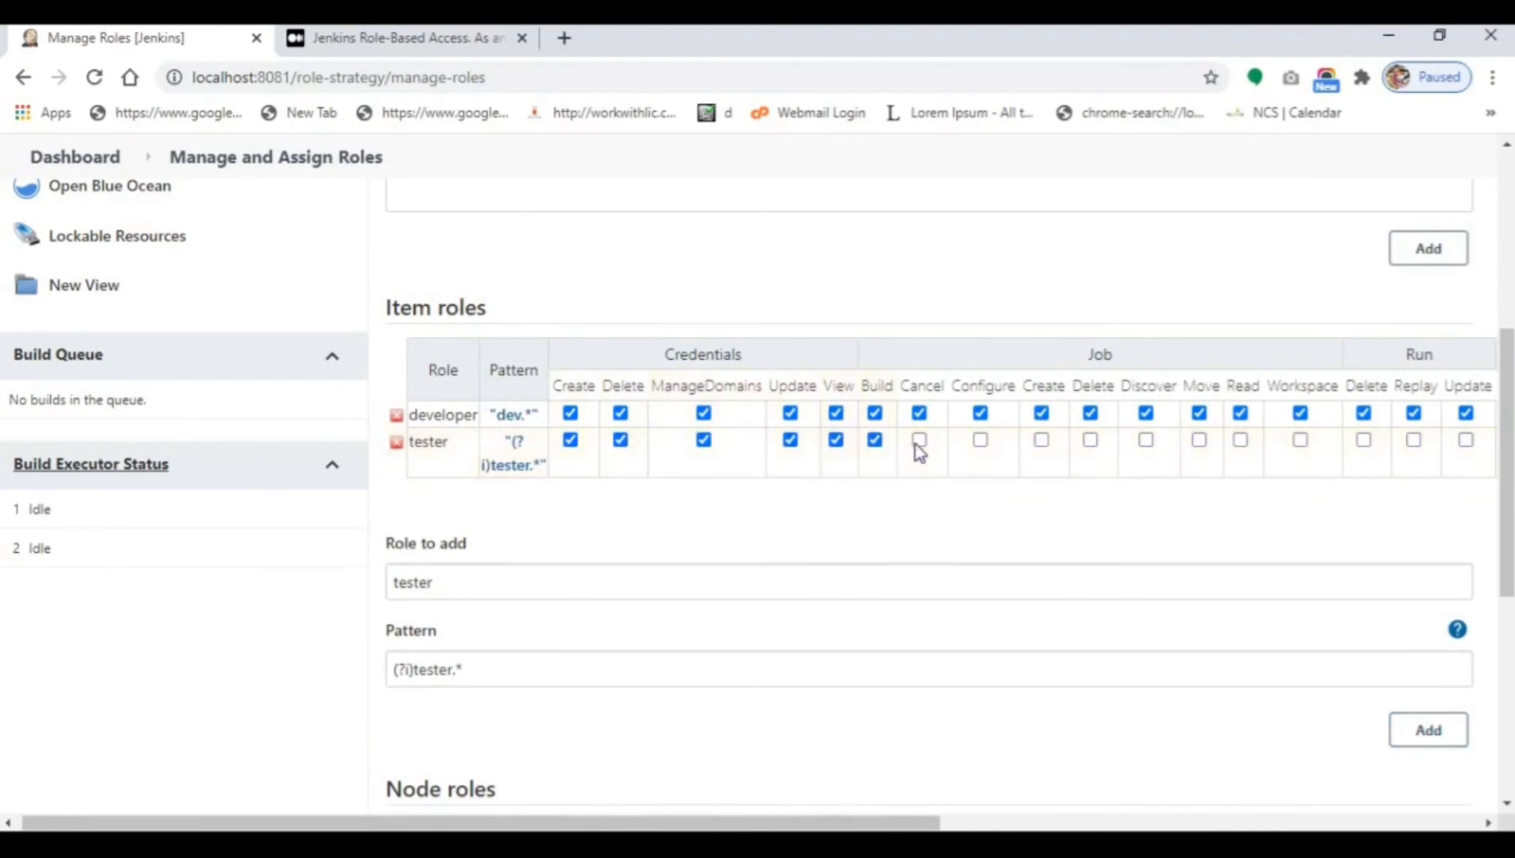
{"action": "left_click", "coordinate": [918, 440]}
{"action": "left_click", "coordinate": [980, 440]}
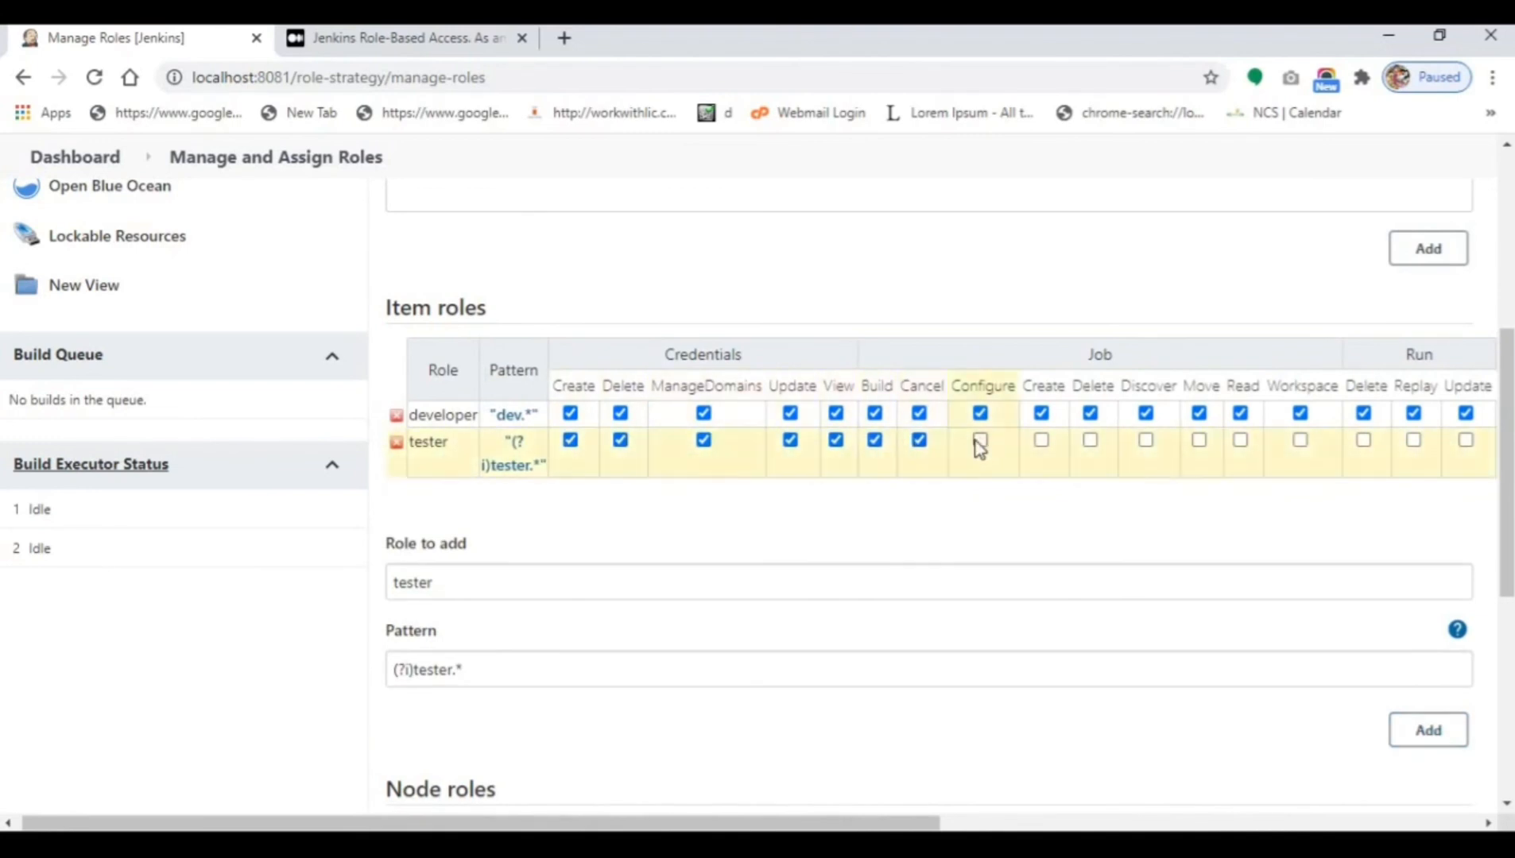
{"action": "left_click", "coordinate": [1041, 441]}
{"action": "left_click", "coordinate": [1089, 439]}
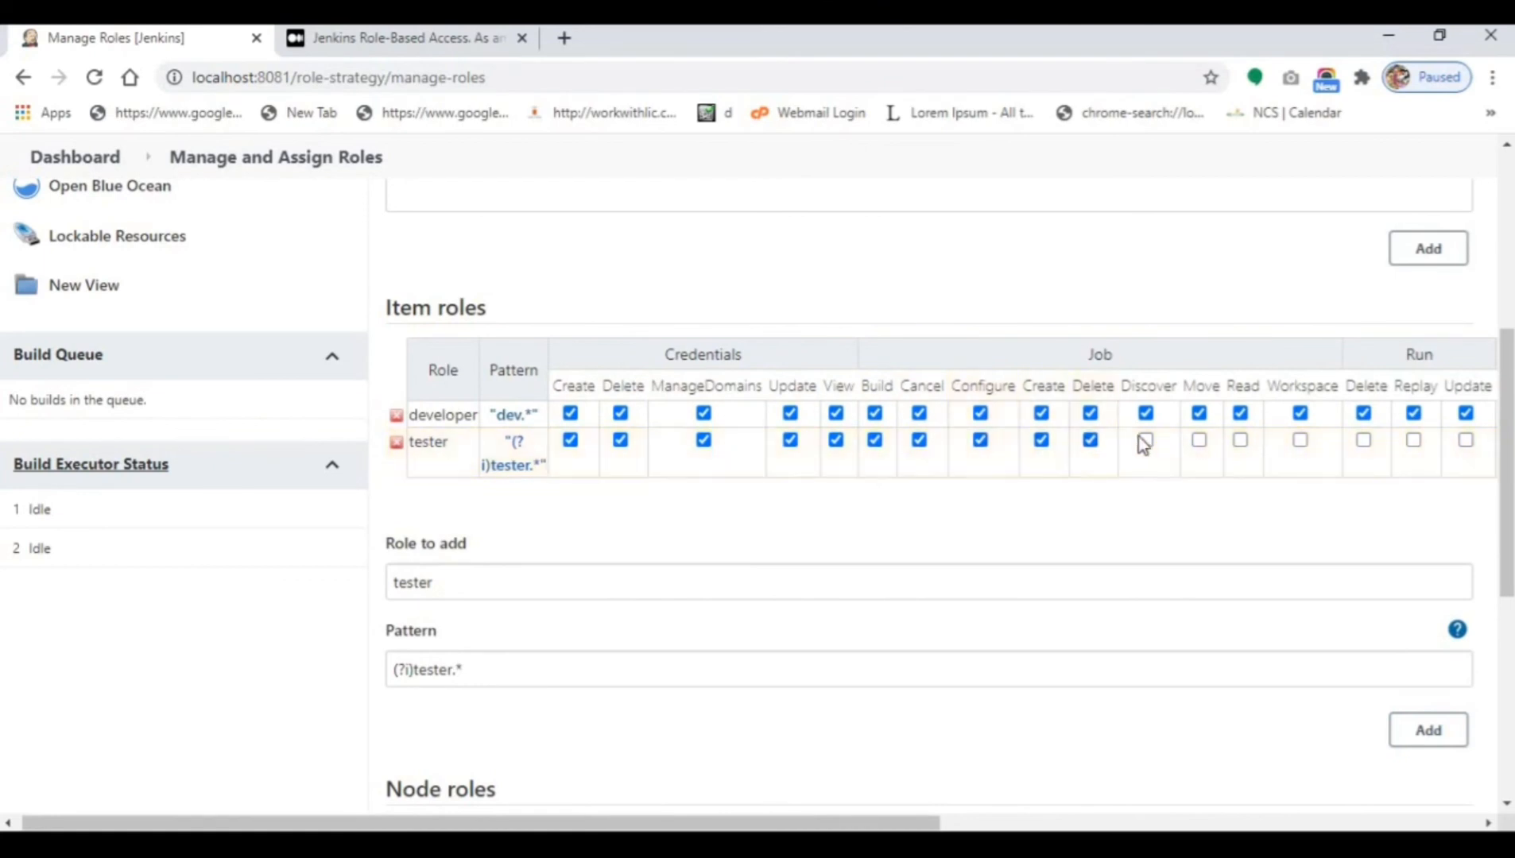
{"action": "left_click", "coordinate": [1145, 441]}
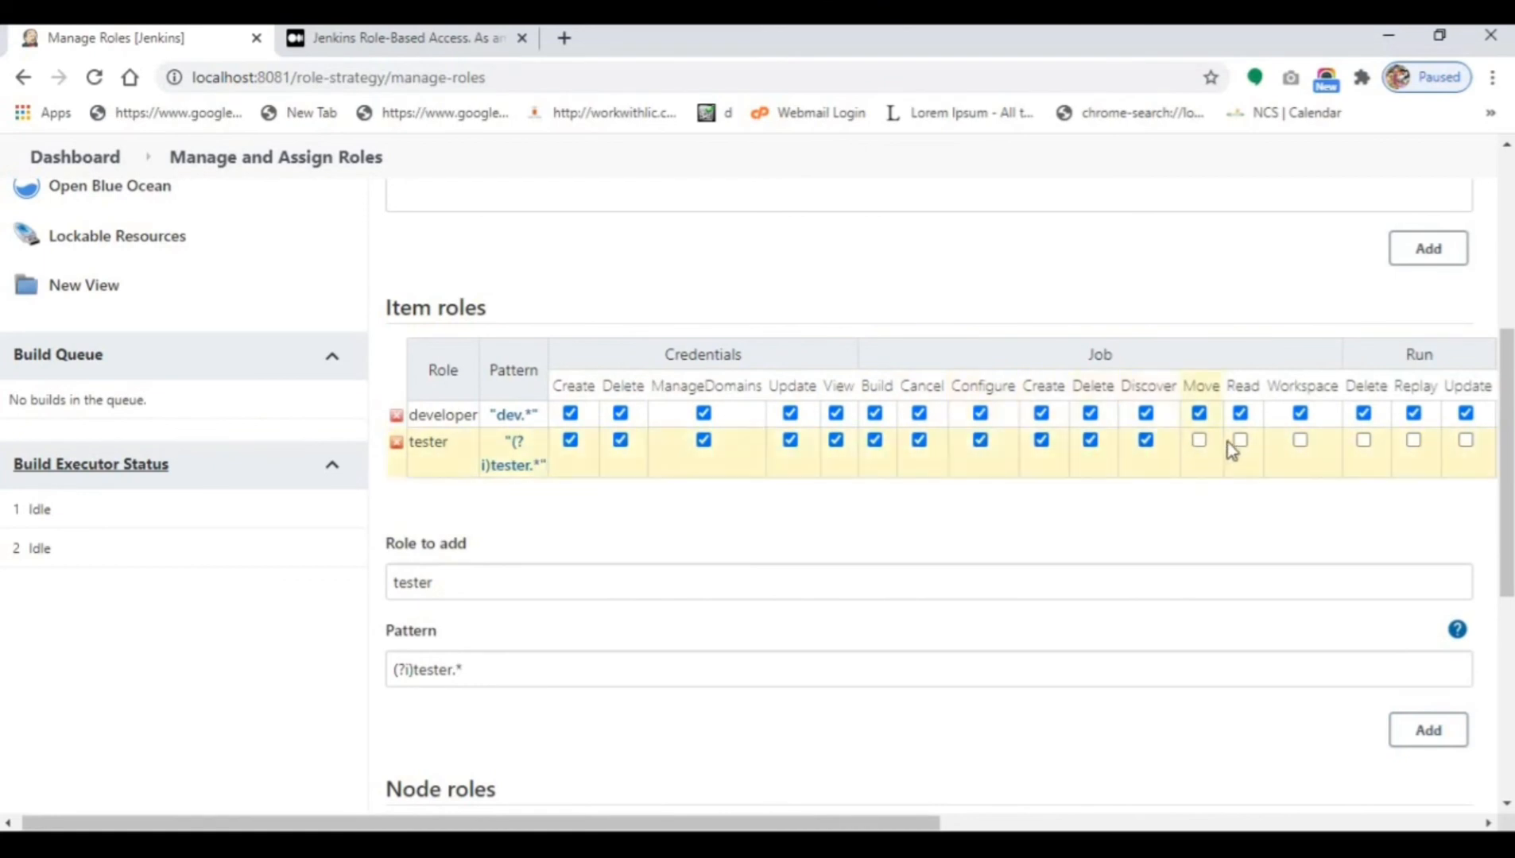
{"action": "left_click", "coordinate": [1199, 440]}
{"action": "left_click", "coordinate": [1240, 441]}
{"action": "left_click", "coordinate": [1300, 440]}
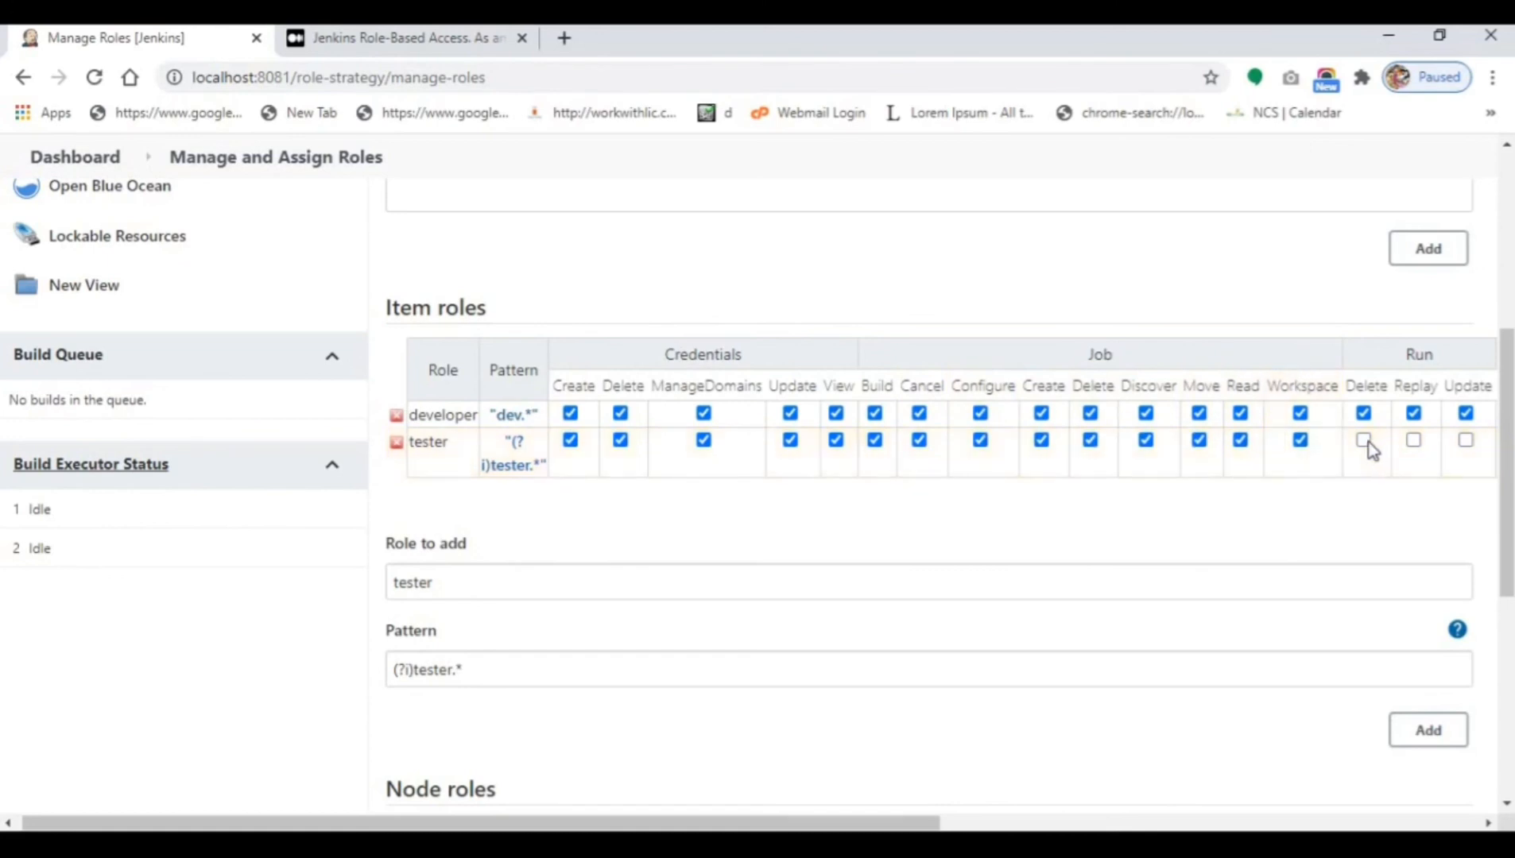
{"action": "left_click", "coordinate": [1363, 440]}
{"action": "left_click", "coordinate": [1413, 439]}
{"action": "left_click", "coordinate": [1465, 439]}
Grant SCM Tag and Lockable Resources Reserve, Unlock, View permissions, then apply and save.
{"action": "left_click_drag", "start_coordinate": [865, 819], "coordinate": [1237, 744]}
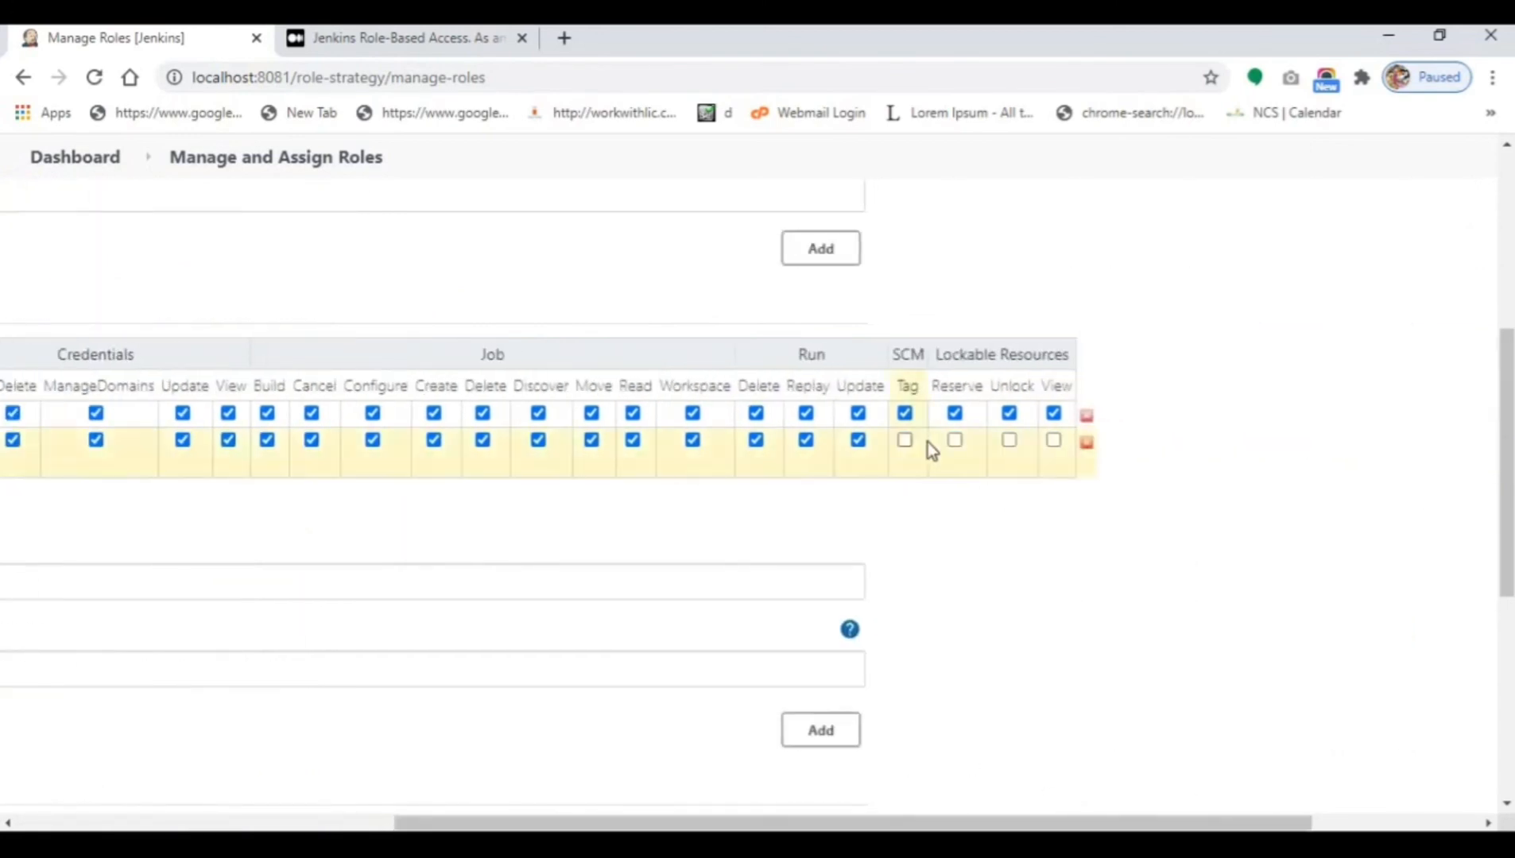
{"action": "left_click", "coordinate": [904, 439]}
{"action": "left_click", "coordinate": [1009, 439]}
{"action": "left_click", "coordinate": [955, 439]}
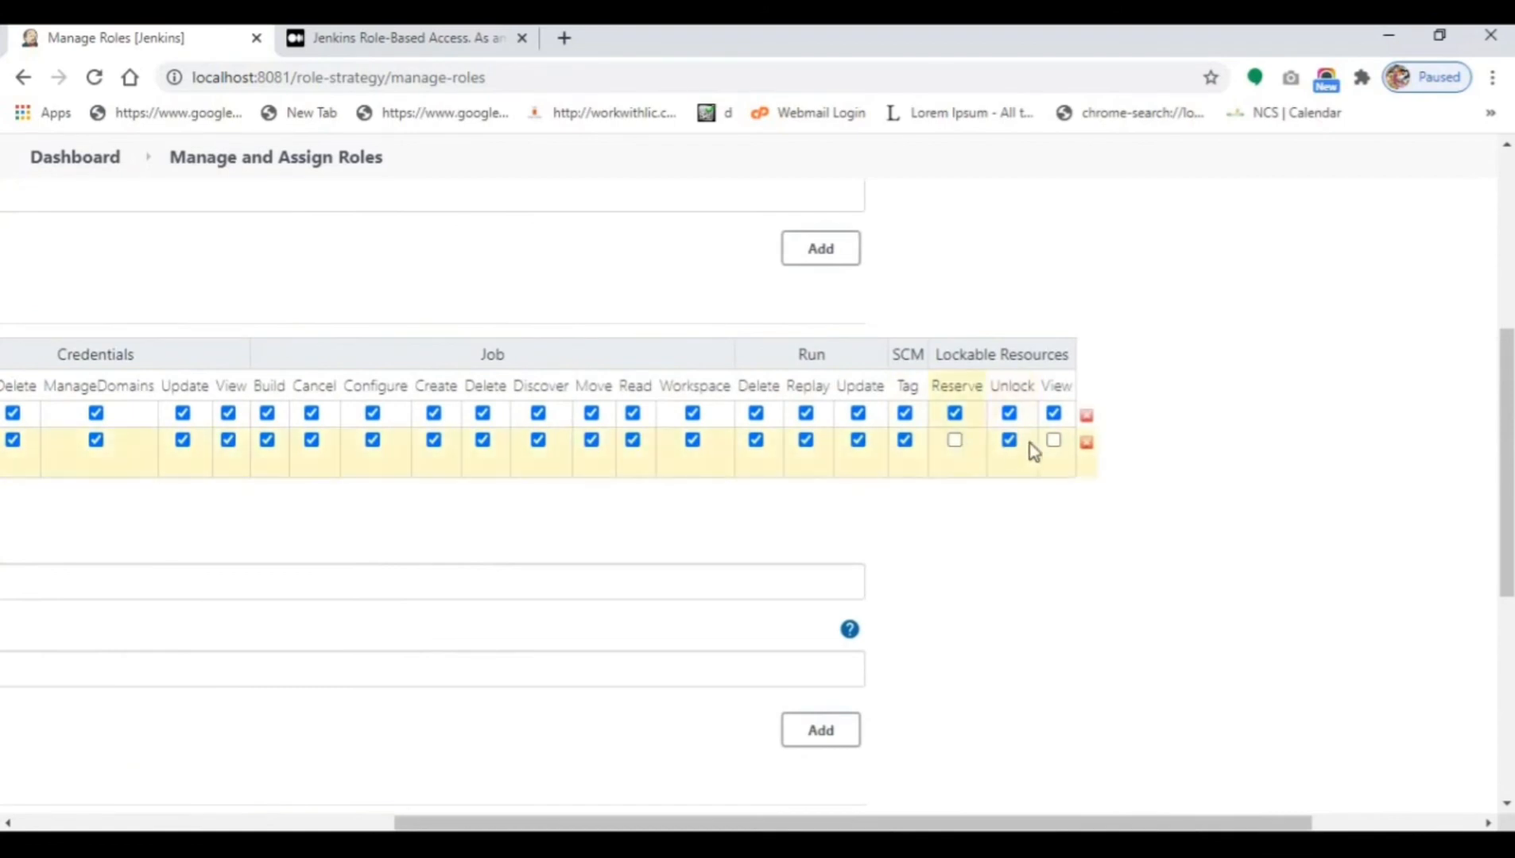
{"action": "left_click", "coordinate": [1053, 440]}
{"action": "left_click_drag", "start_coordinate": [945, 821], "coordinate": [582, 626]}
{"action": "scroll", "coordinate": [583, 621], "scroll_direction": "down", "scroll_amount": 5}
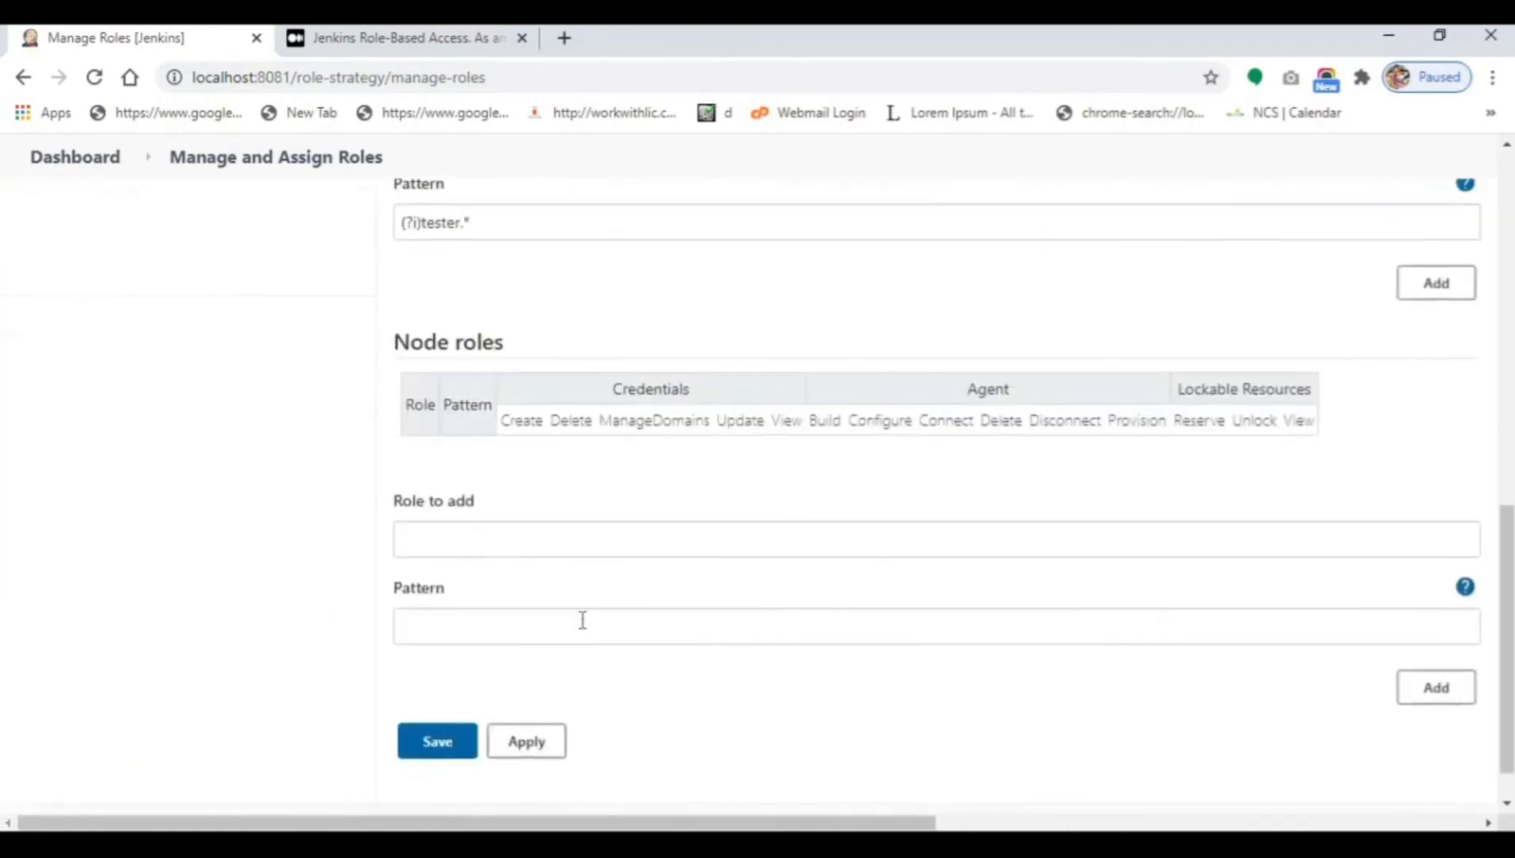
{"action": "left_click", "coordinate": [548, 745]}
{"action": "left_click", "coordinate": [451, 752]}
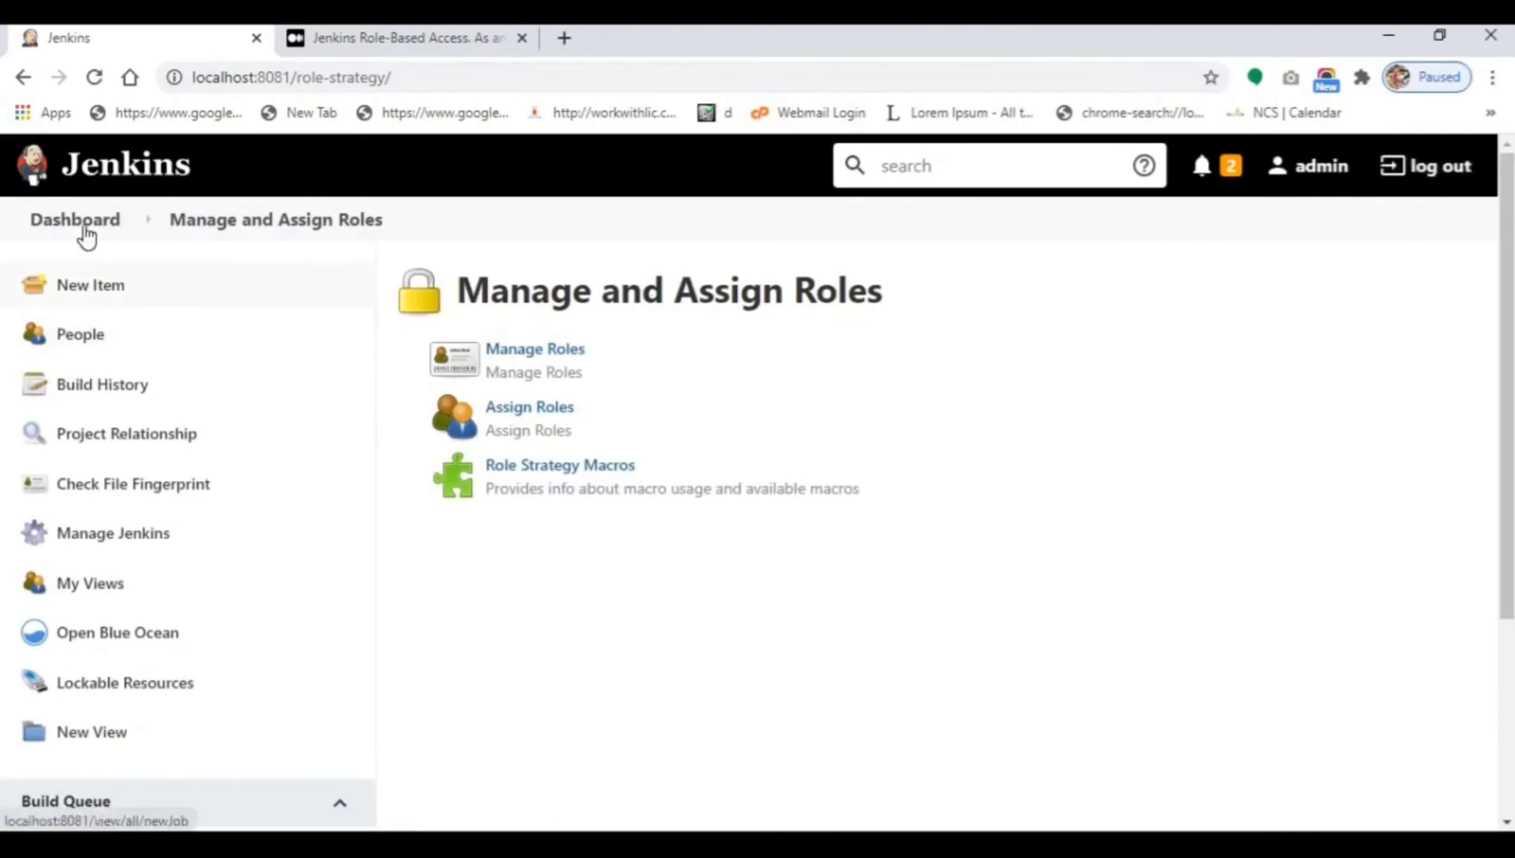
Return to the Dashboard and review the full job list, including Tester-pro2 and Tester-project02.
{"action": "left_click", "coordinate": [84, 227]}
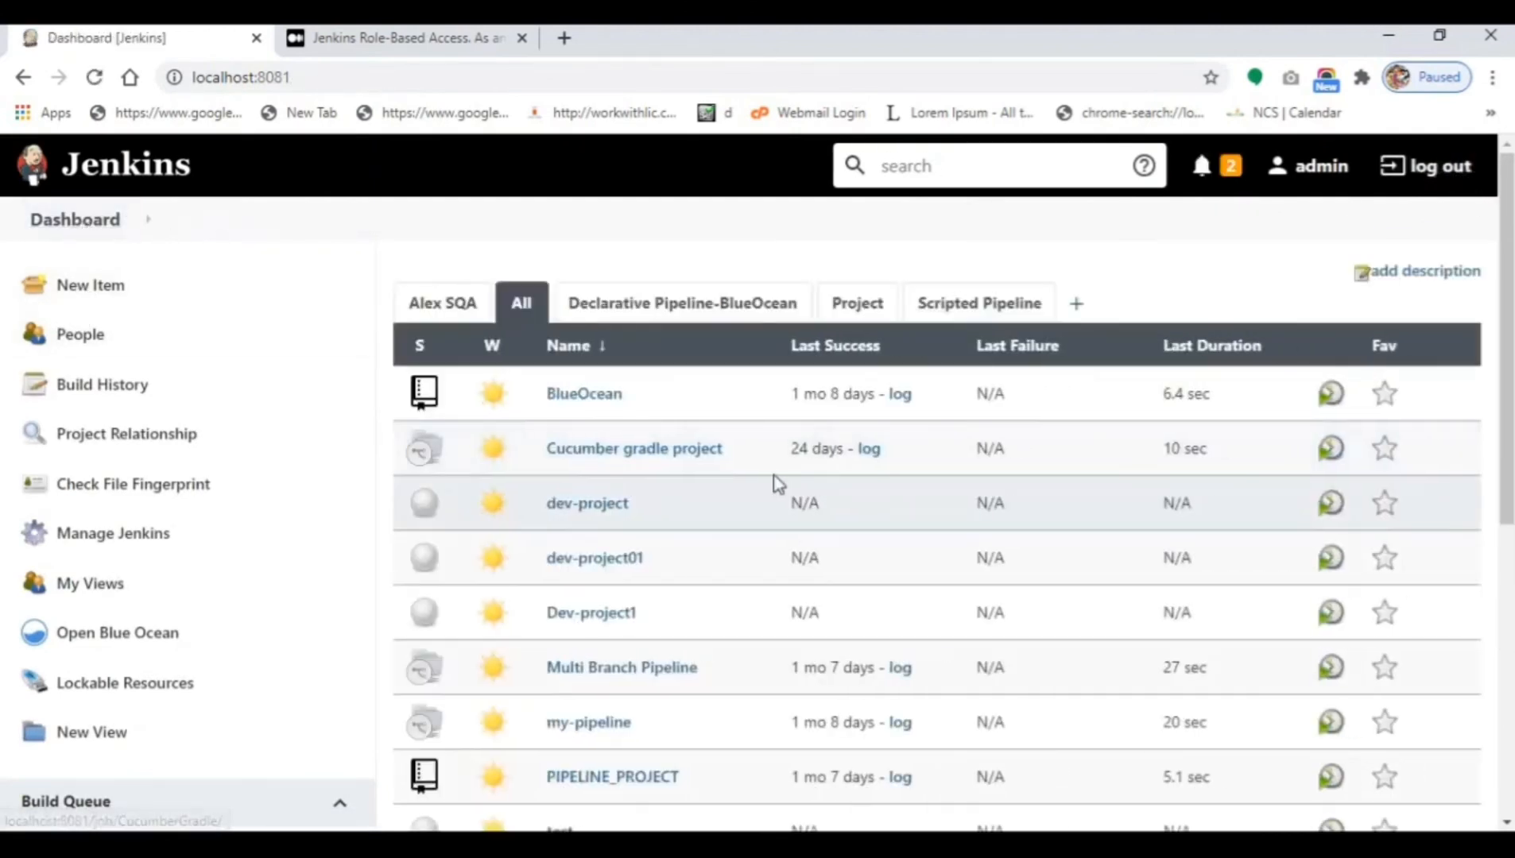
{"action": "scroll", "coordinate": [635, 310], "scroll_direction": "down", "scroll_amount": 3}
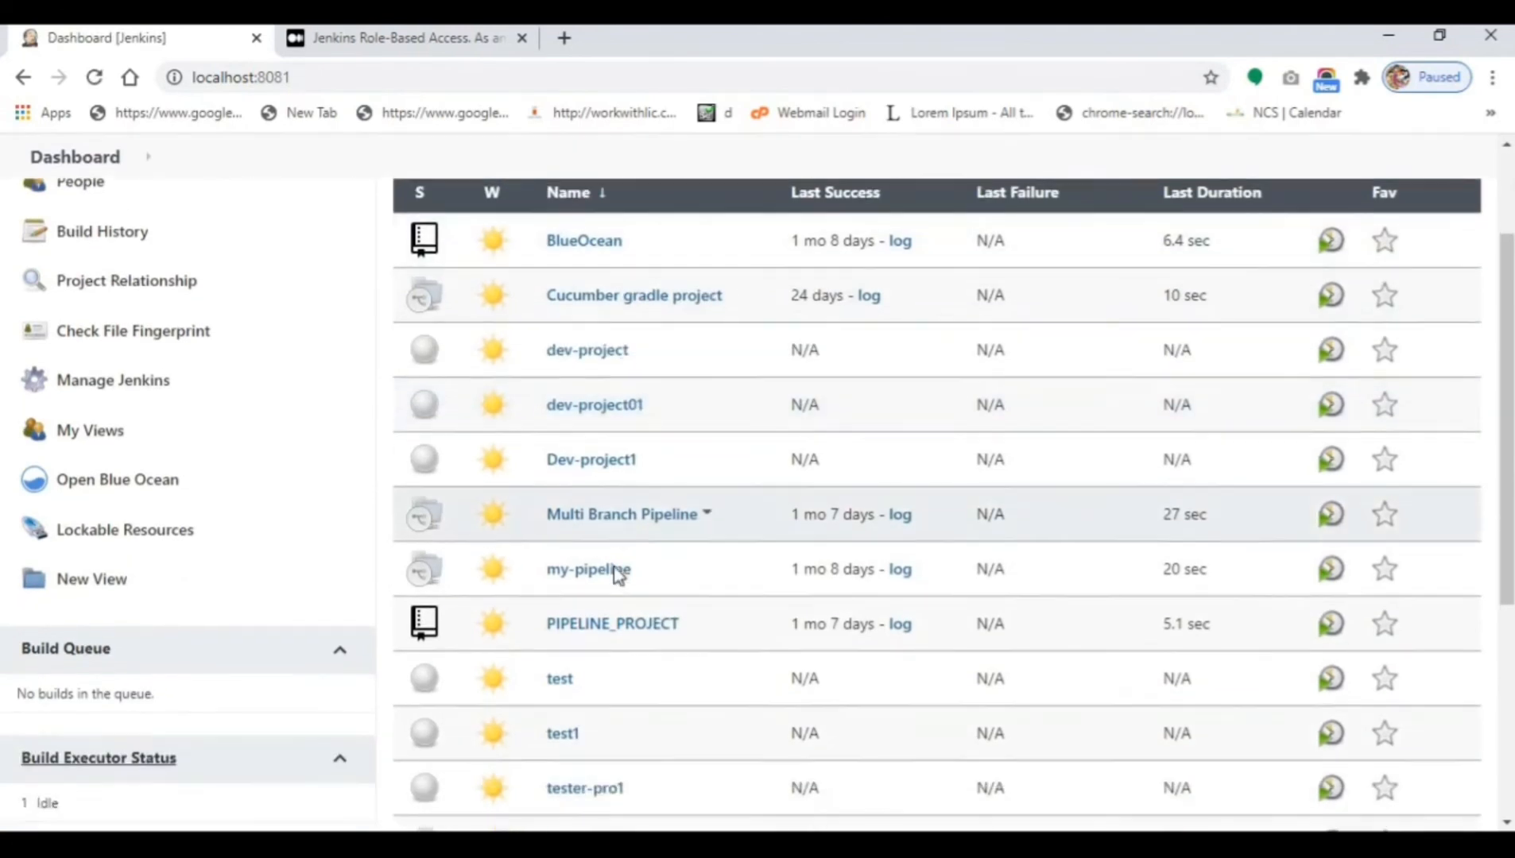
{"action": "scroll", "coordinate": [618, 574], "scroll_direction": "down", "scroll_amount": 3}
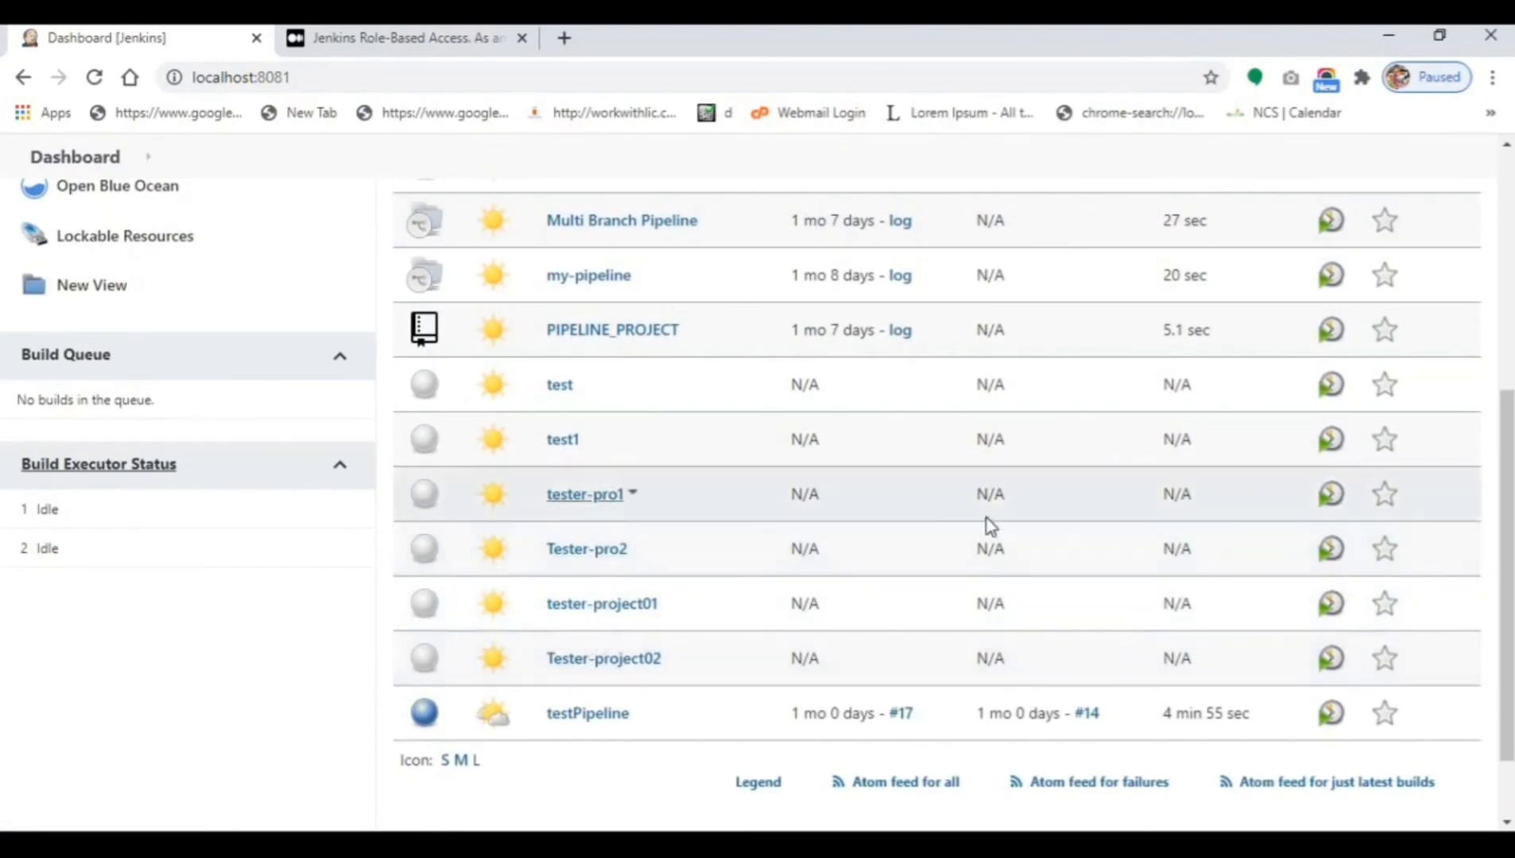
{"action": "scroll", "coordinate": [994, 525], "scroll_direction": "up", "scroll_amount": 1}
{"action": "scroll", "coordinate": [993, 524], "scroll_direction": "up", "scroll_amount": 5}
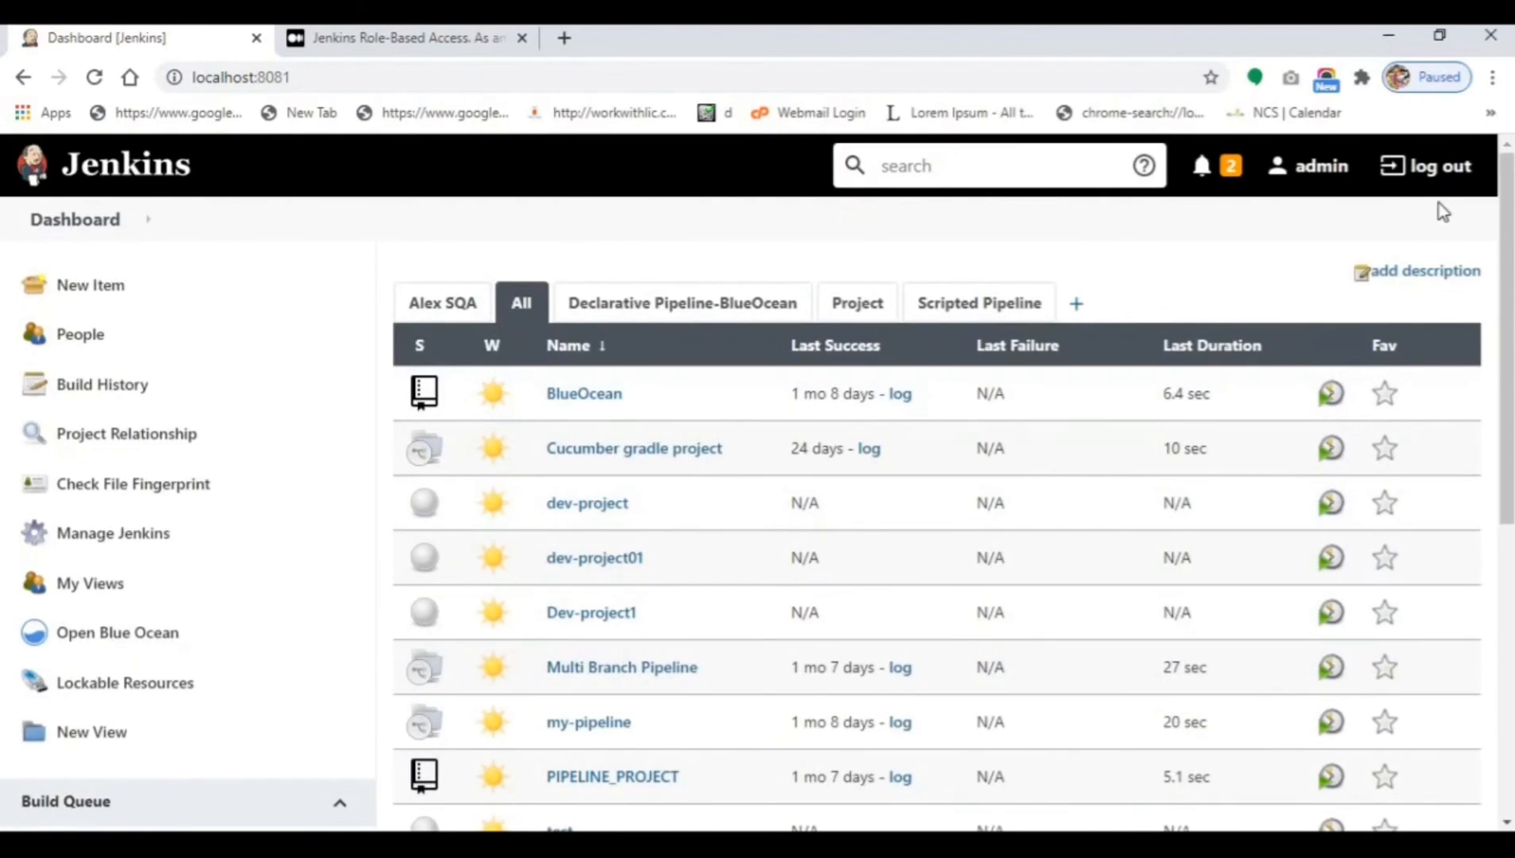
Log in as user2 from the edited saved login and decline saving the password.
{"action": "left_click", "coordinate": [1447, 175]}
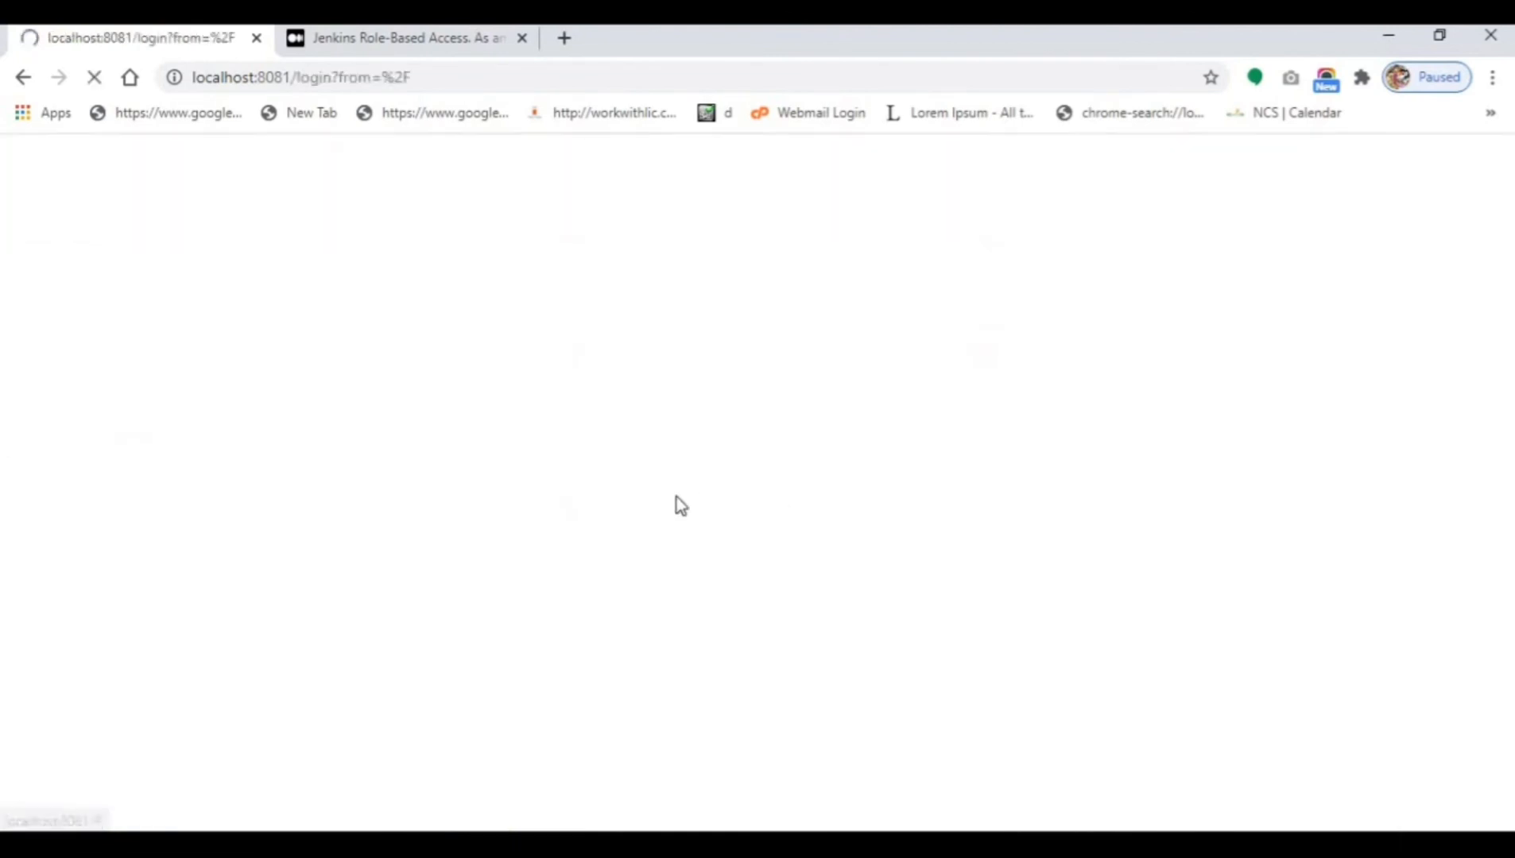
{"action": "left_click", "coordinate": [650, 515]}
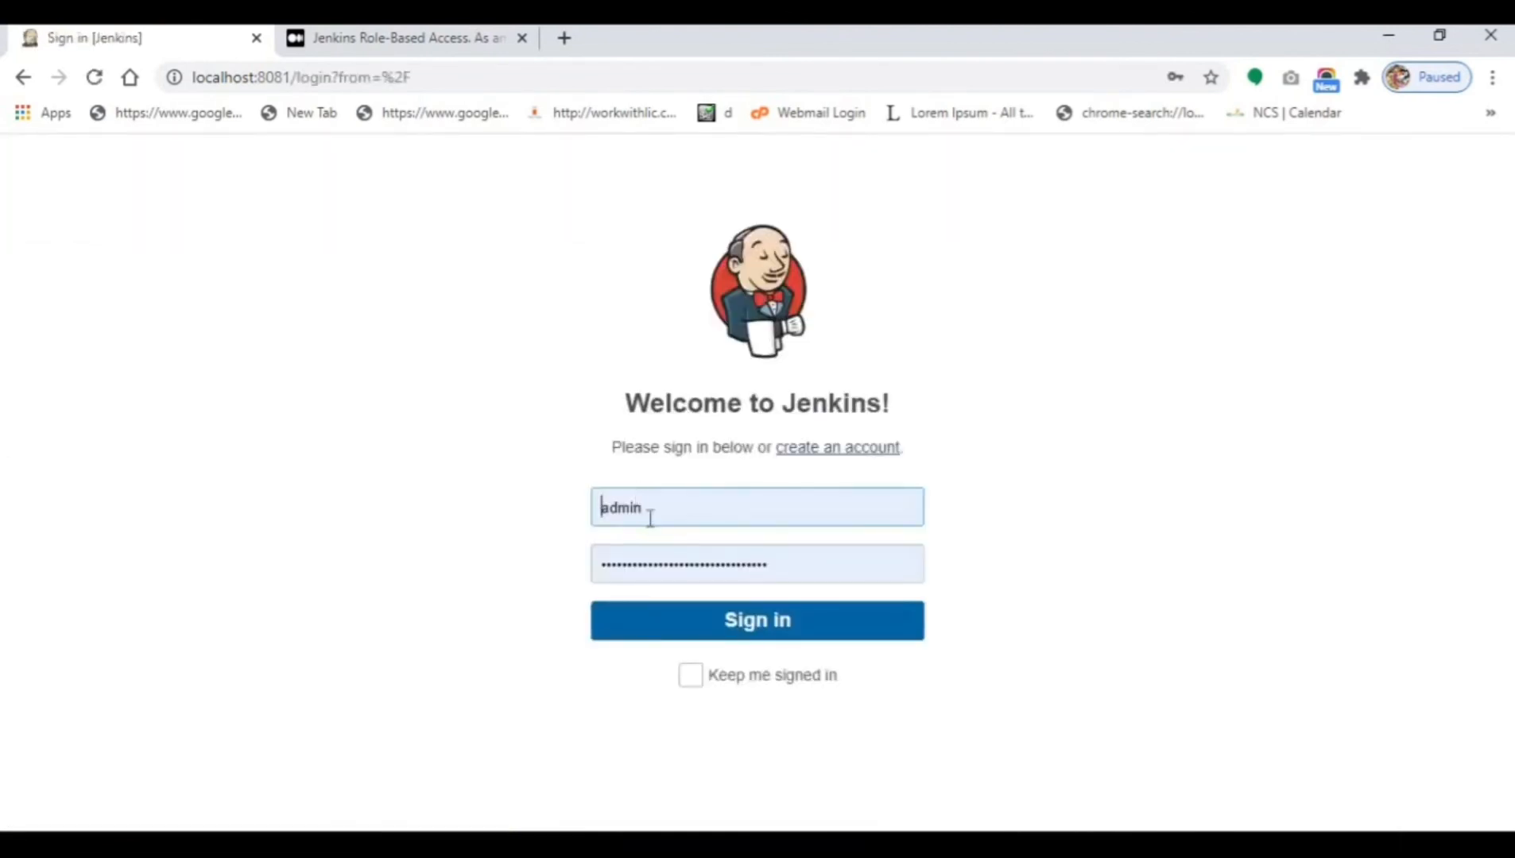
{"action": "key", "text": "Return"}
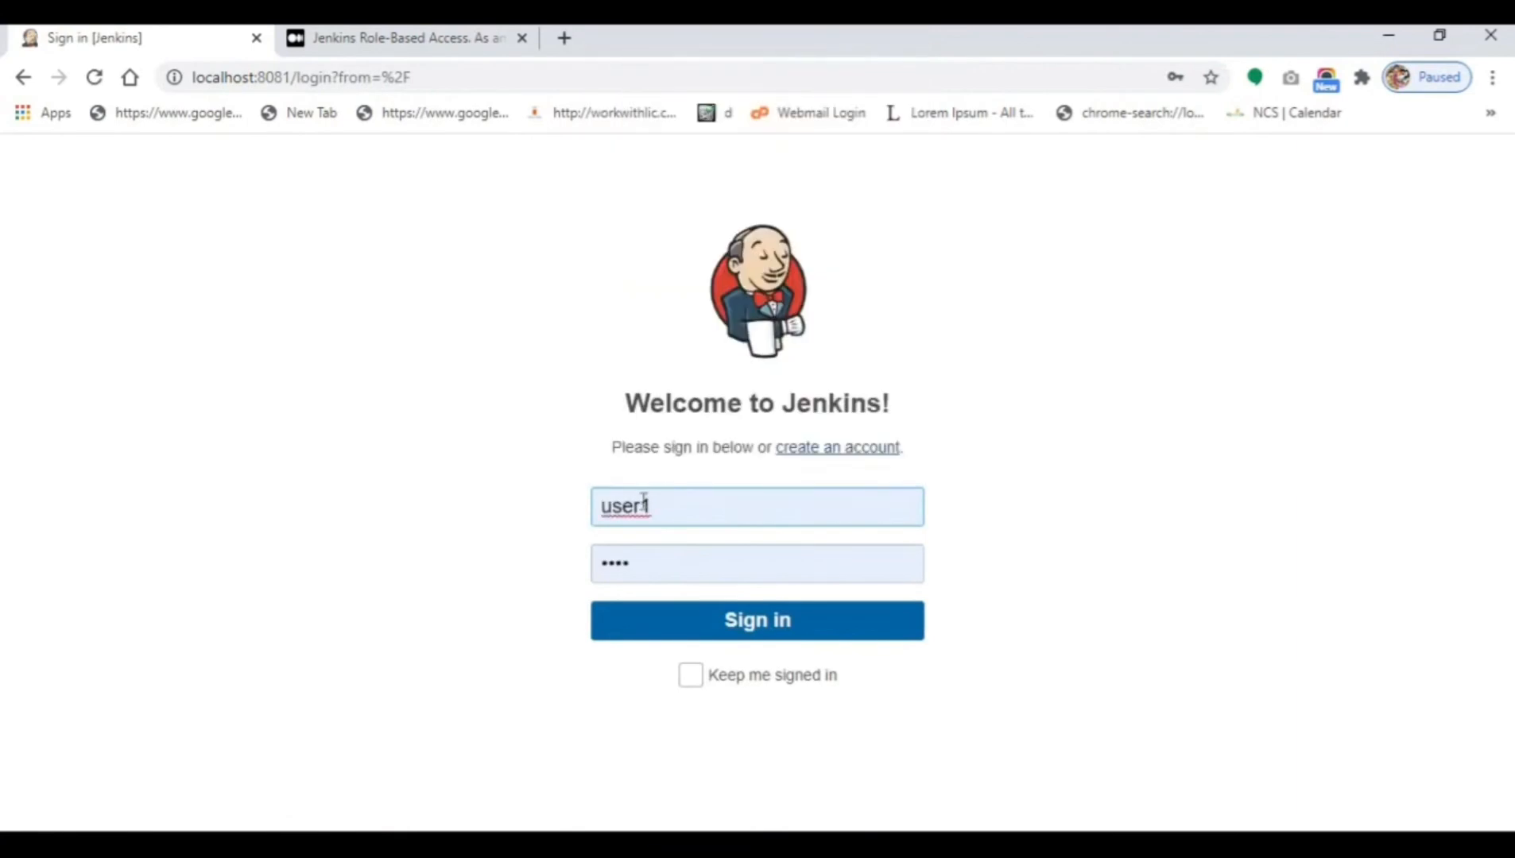
{"action": "left_click_drag", "start_coordinate": [644, 502], "coordinate": [651, 506]}
{"action": "type", "text": "2"}
{"action": "left_click", "coordinate": [680, 624]}
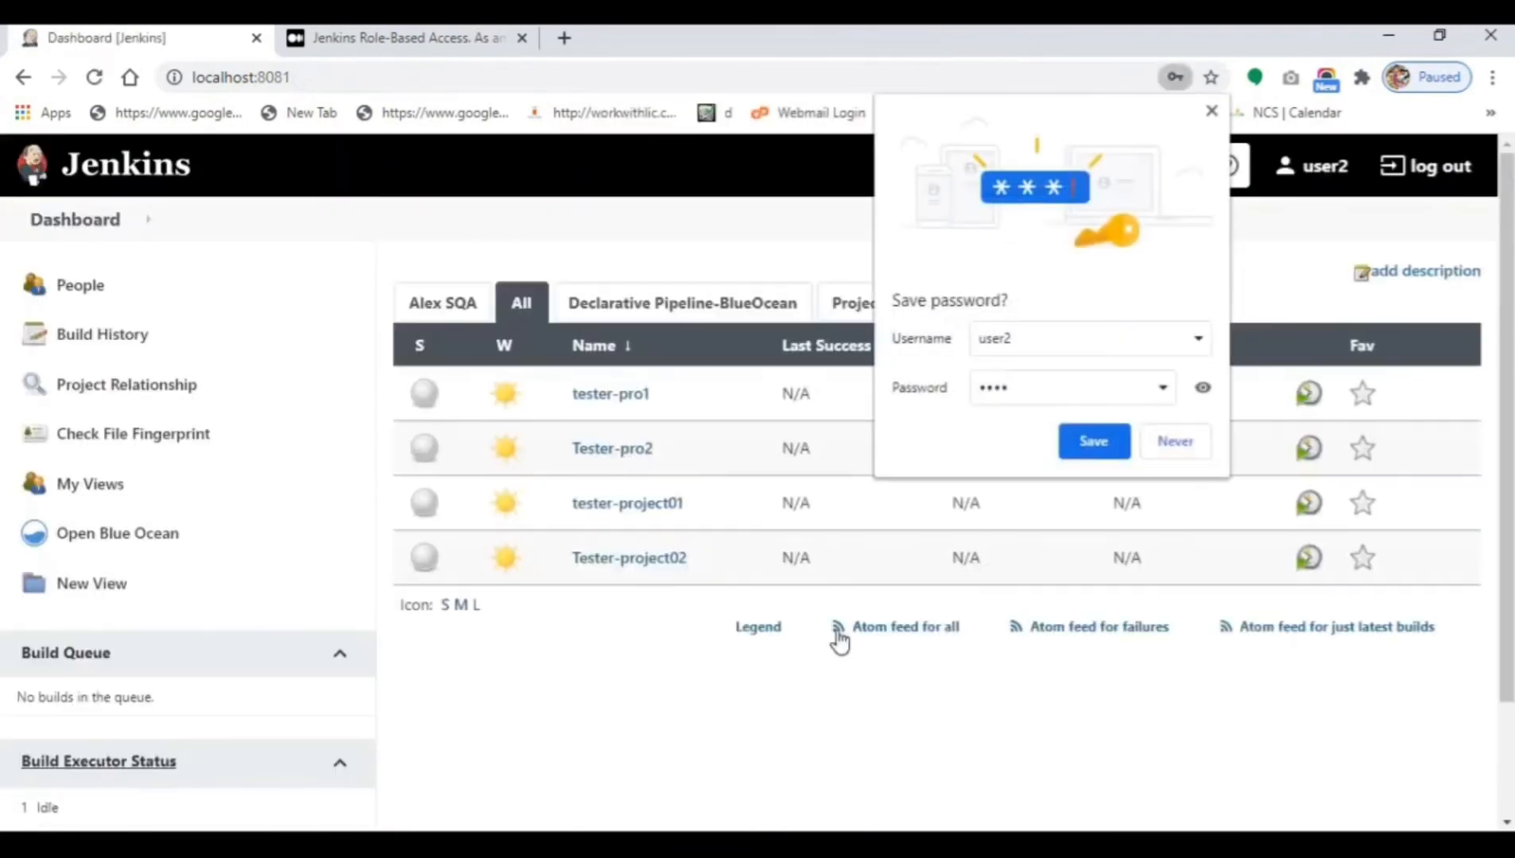
{"action": "left_click", "coordinate": [1166, 448]}
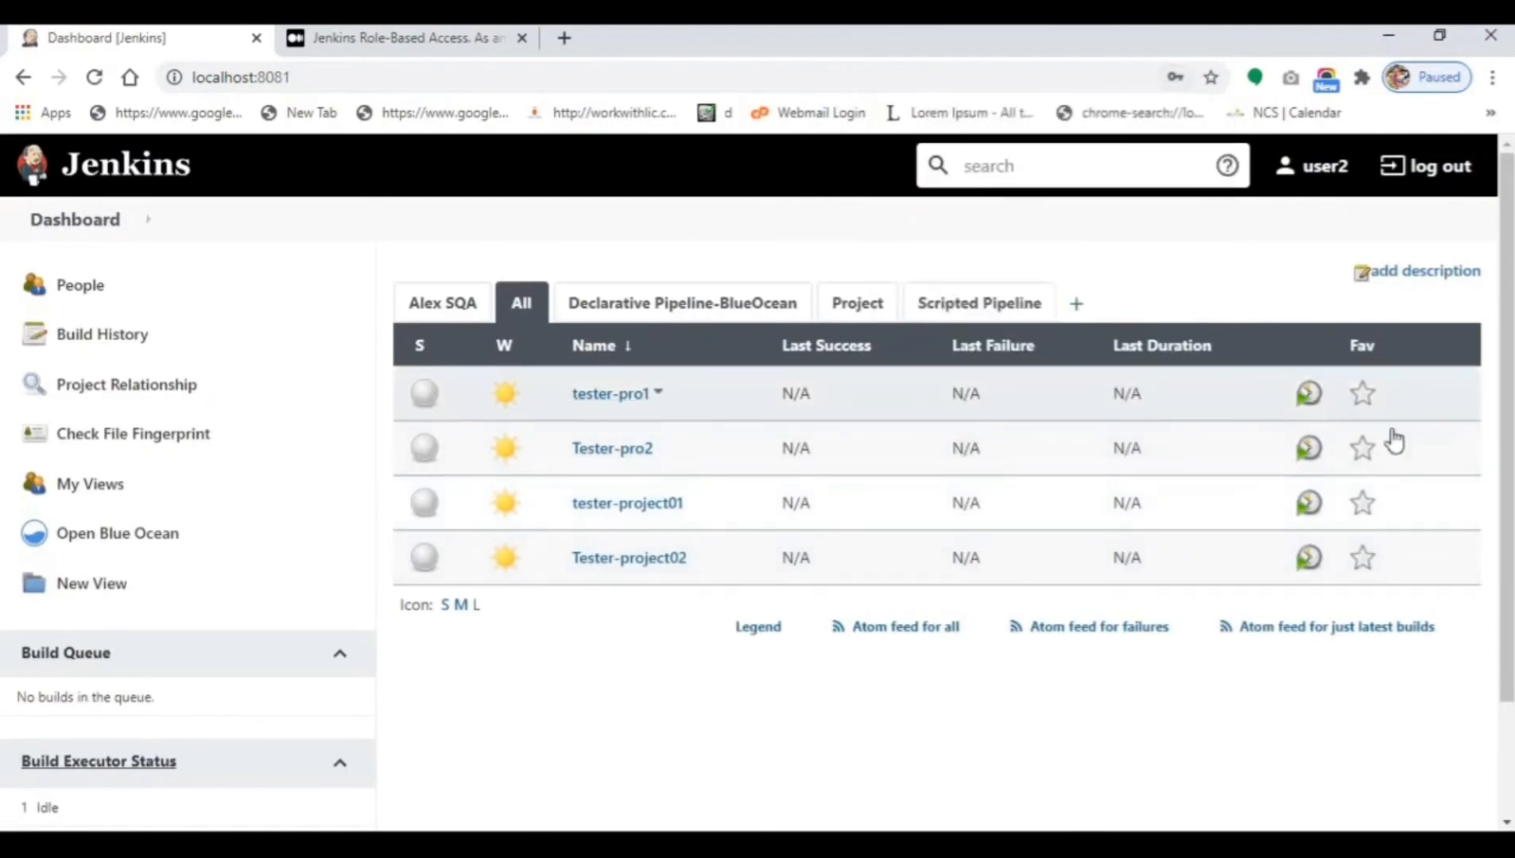